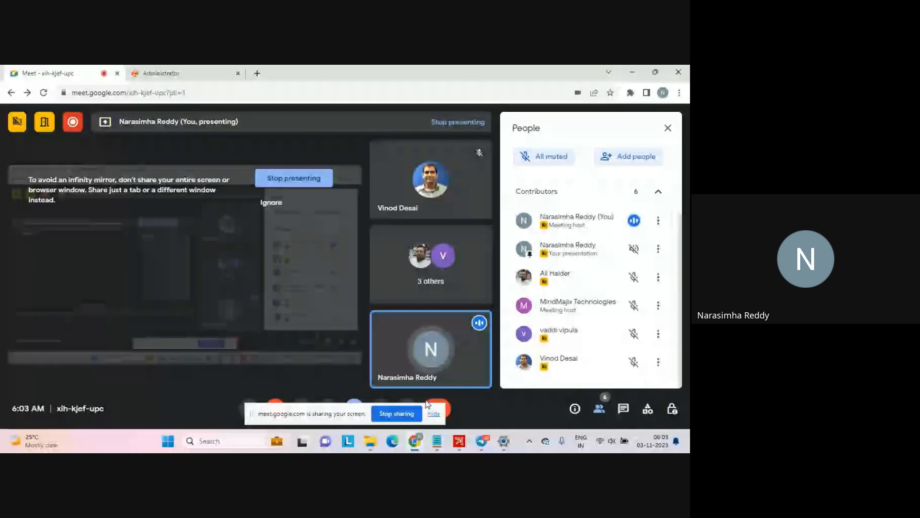
- Switch to the Informatica Administrator page, refresh the status of secure agent LAPTOP-AFKA5ASC and check its service details
{"action": "mouse_move", "coordinate": [415, 440]}
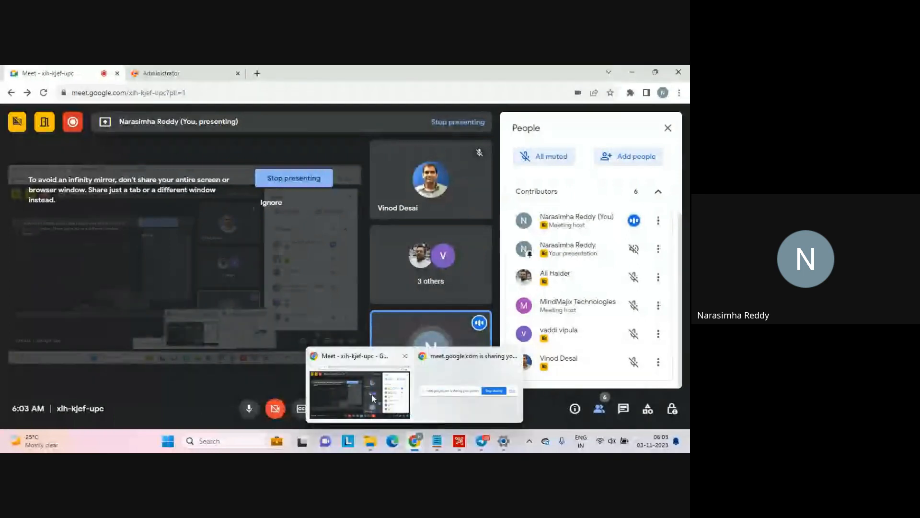
{"action": "left_click", "coordinate": [194, 73]}
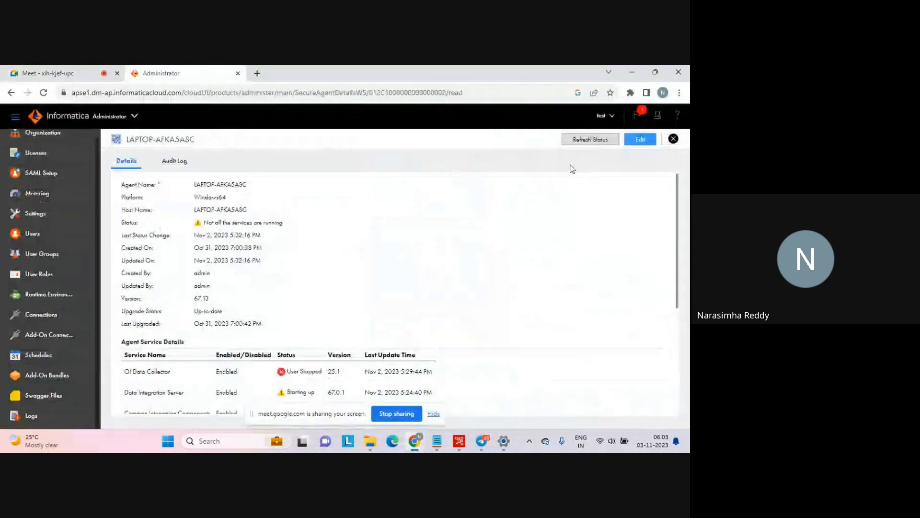
{"action": "left_click", "coordinate": [594, 140]}
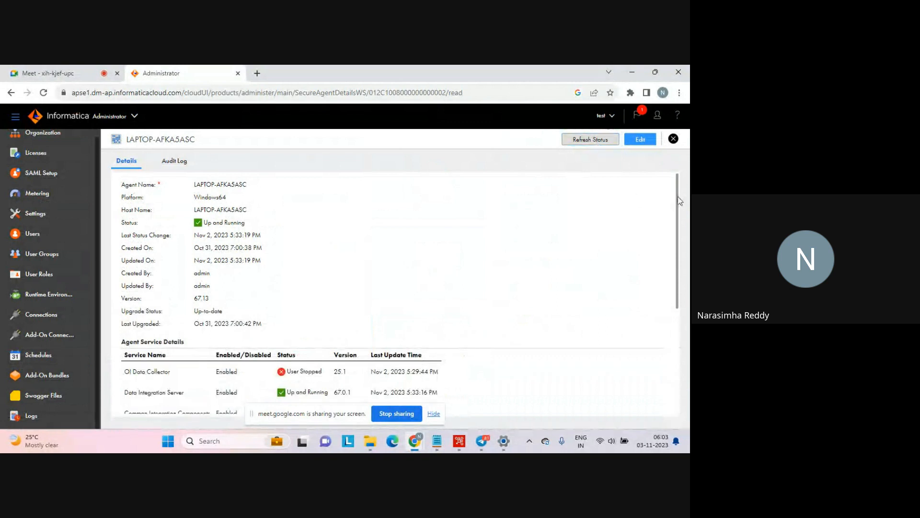
{"action": "scroll", "coordinate": [679, 201], "scroll_direction": "down", "scroll_amount": 1}
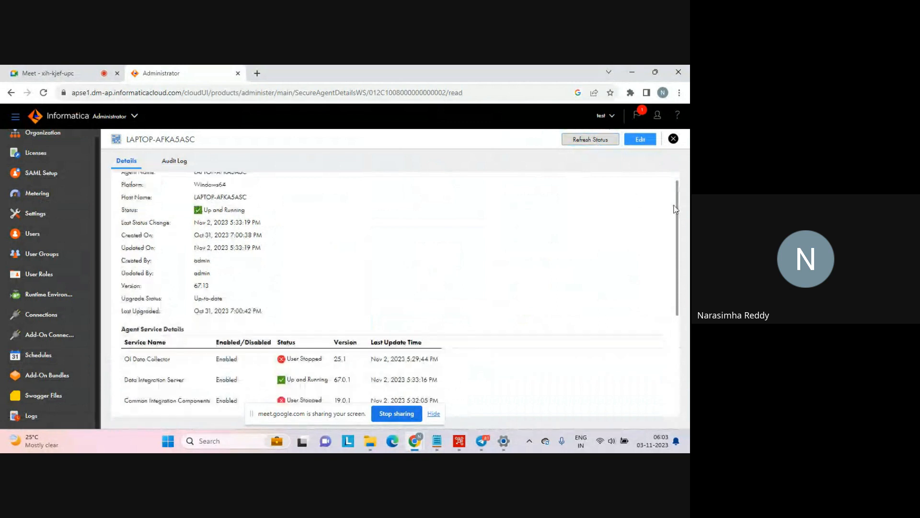
{"action": "scroll", "coordinate": [676, 210], "scroll_direction": "down", "scroll_amount": 1}
{"action": "scroll", "coordinate": [673, 211], "scroll_direction": "up", "scroll_amount": 2}
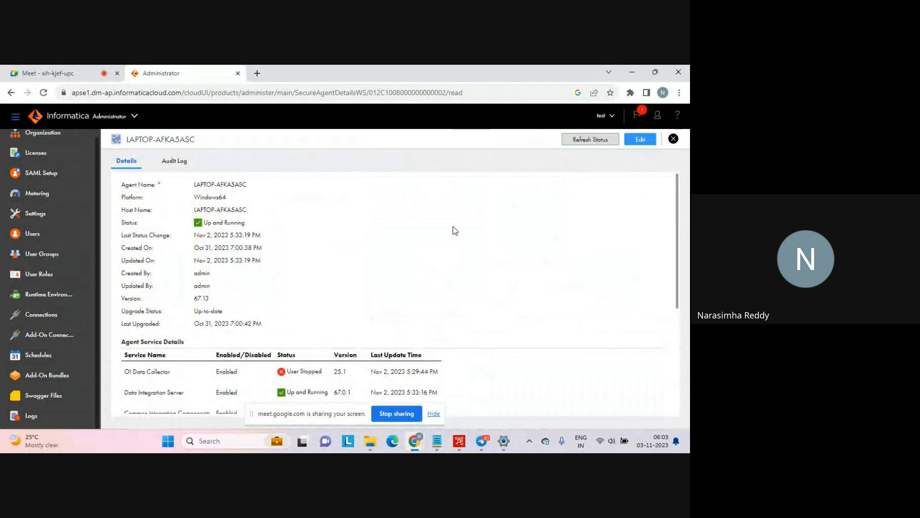
- Reopen the secure agent's details from the Runtime Environments list and review its name, platform, host name, status and Data Integration Server service
{"action": "left_click", "coordinate": [673, 140]}
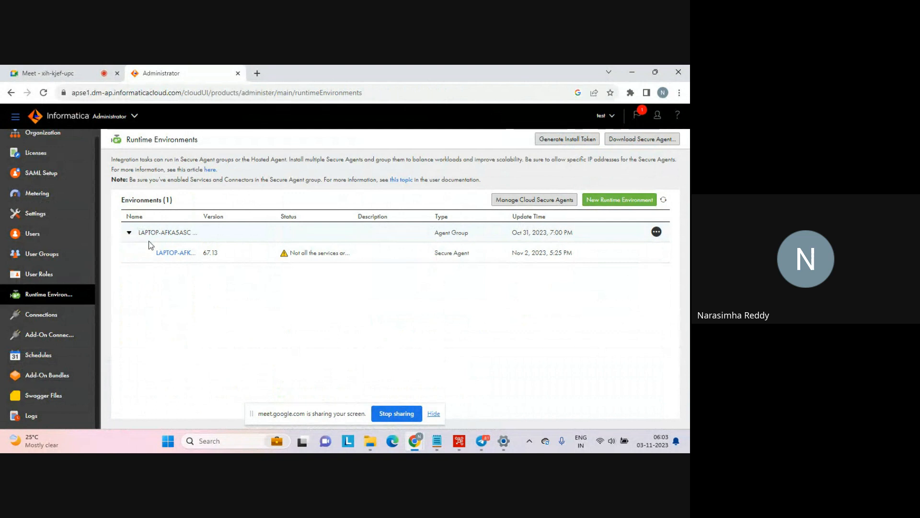
{"action": "left_click", "coordinate": [167, 254]}
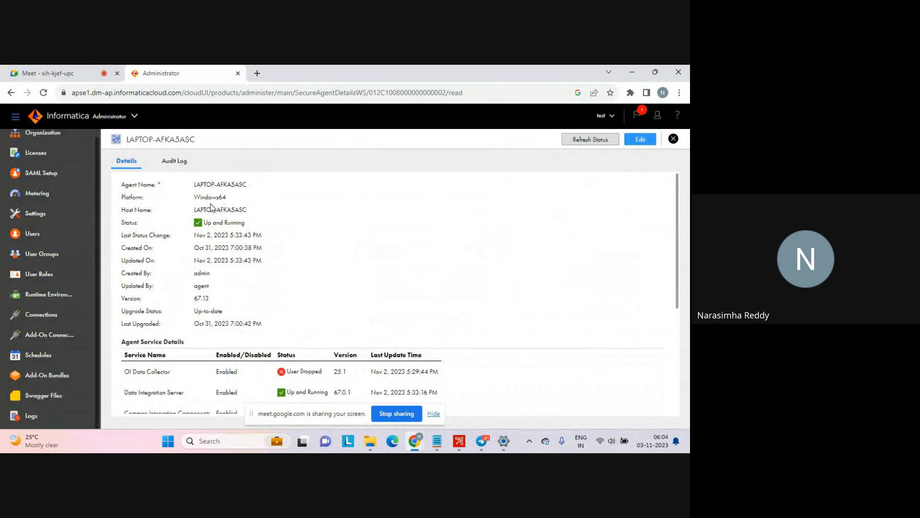
{"action": "left_click_drag", "start_coordinate": [194, 185], "coordinate": [266, 188]}
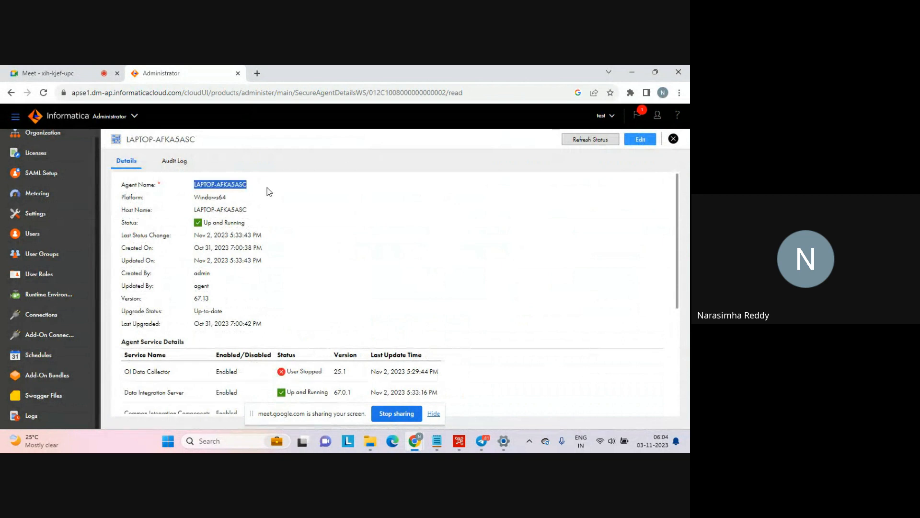
{"action": "left_click_drag", "start_coordinate": [199, 197], "coordinate": [232, 201]}
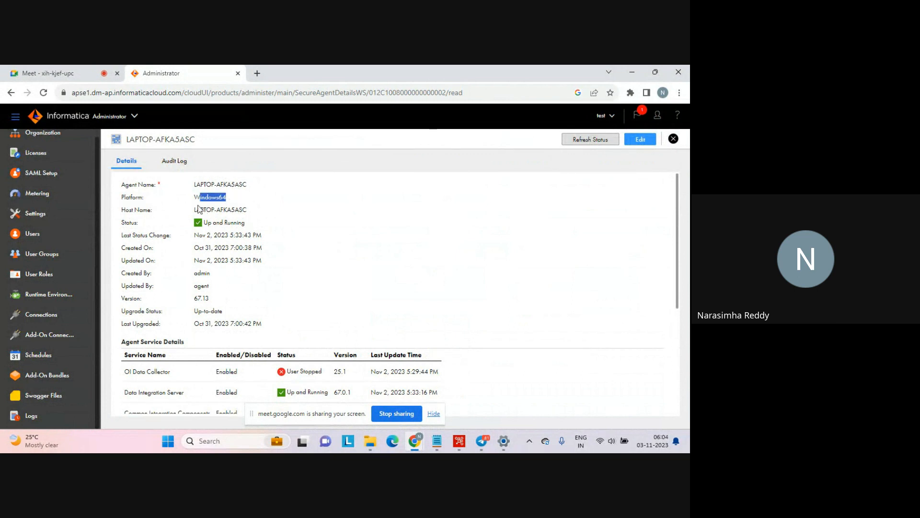
{"action": "left_click_drag", "start_coordinate": [194, 210], "coordinate": [259, 214]}
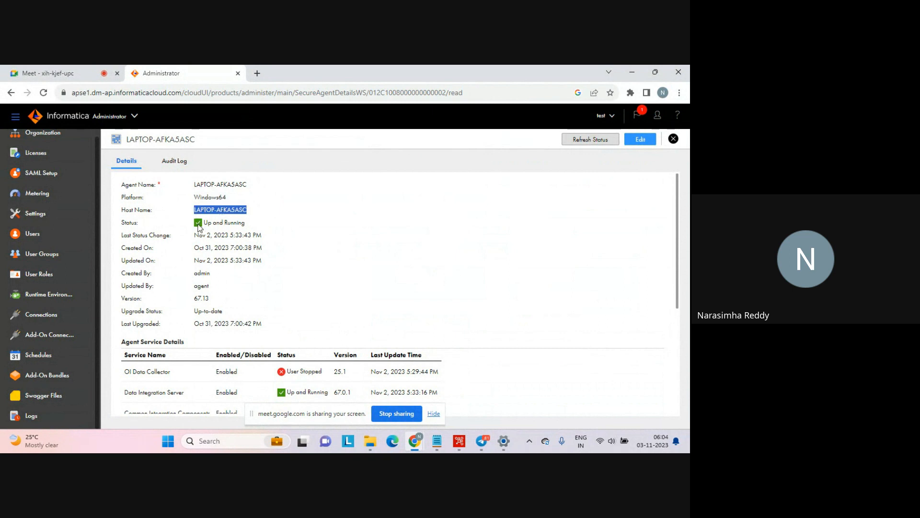
{"action": "left_click_drag", "start_coordinate": [203, 222], "coordinate": [263, 229]}
{"action": "left_click", "coordinate": [271, 227]}
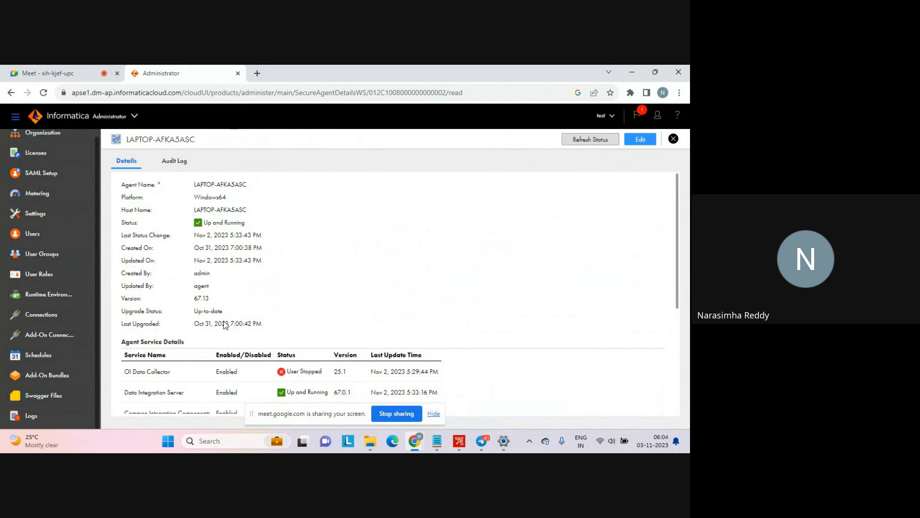
{"action": "left_click_drag", "start_coordinate": [125, 394], "coordinate": [170, 392]}
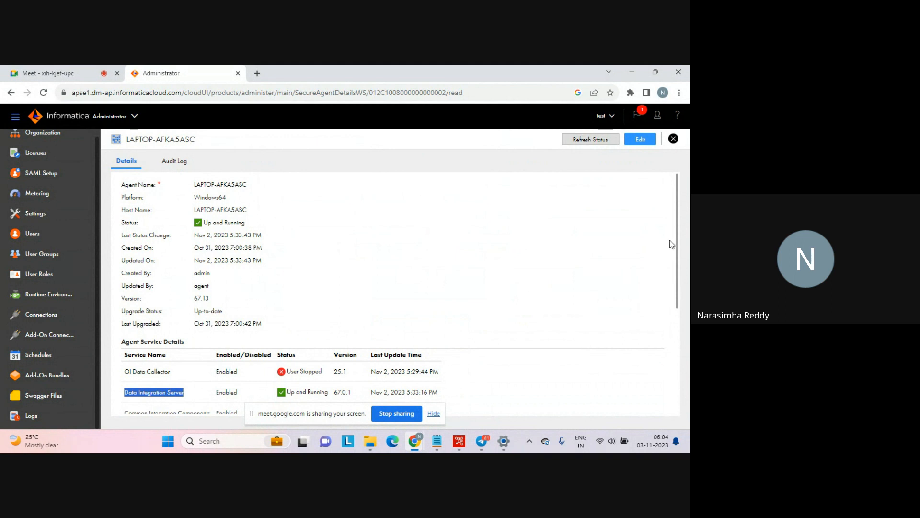
{"action": "left_click_drag", "start_coordinate": [677, 234], "coordinate": [674, 272]}
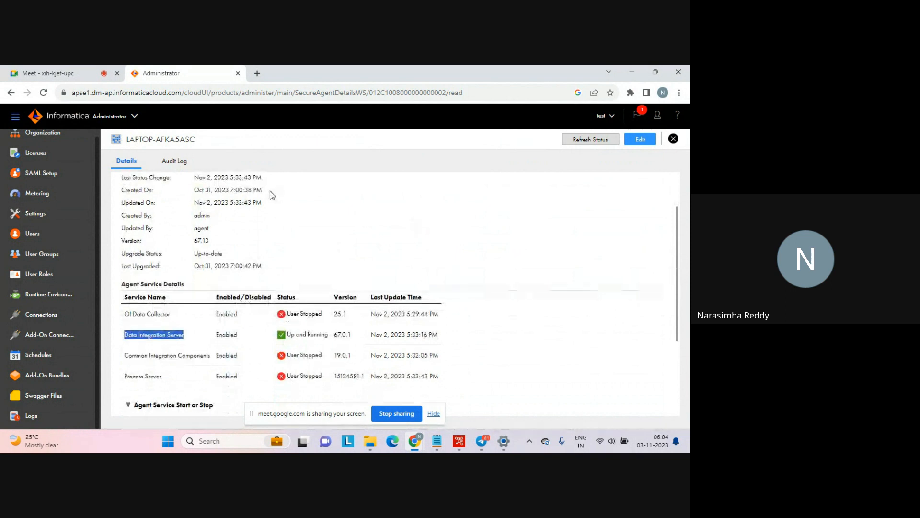
- Examine the agent's last status change, creation and update details, version, upgrade status and last upgraded date
{"action": "left_click_drag", "start_coordinate": [202, 177], "coordinate": [268, 240]}
{"action": "left_click", "coordinate": [268, 239]}
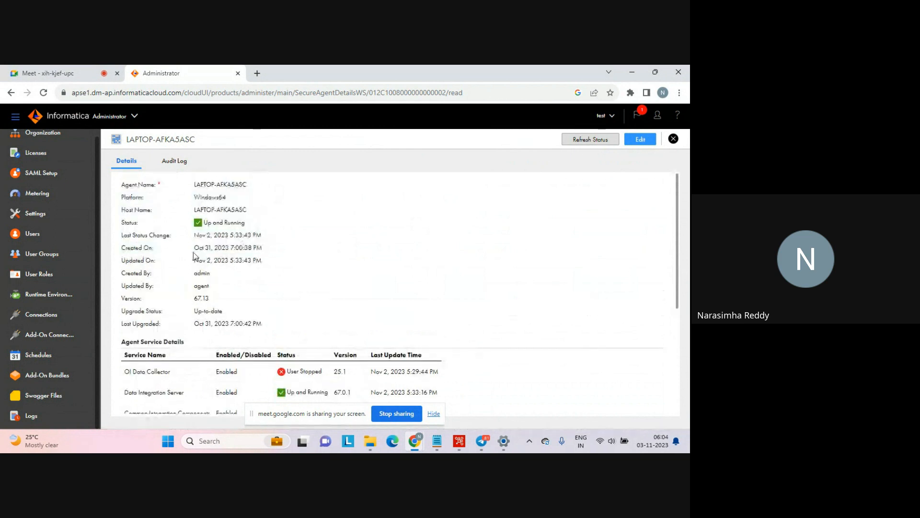
{"action": "left_click_drag", "start_coordinate": [194, 247], "coordinate": [269, 261]}
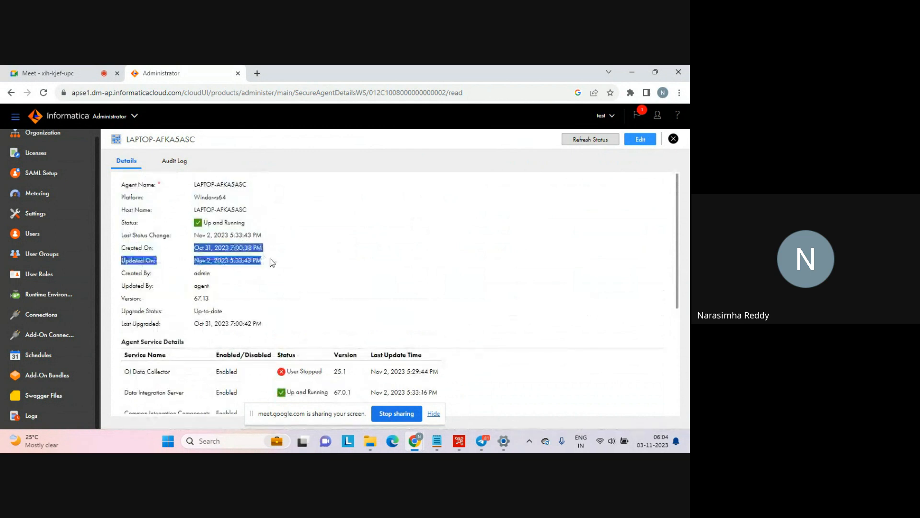
{"action": "left_click", "coordinate": [274, 264]}
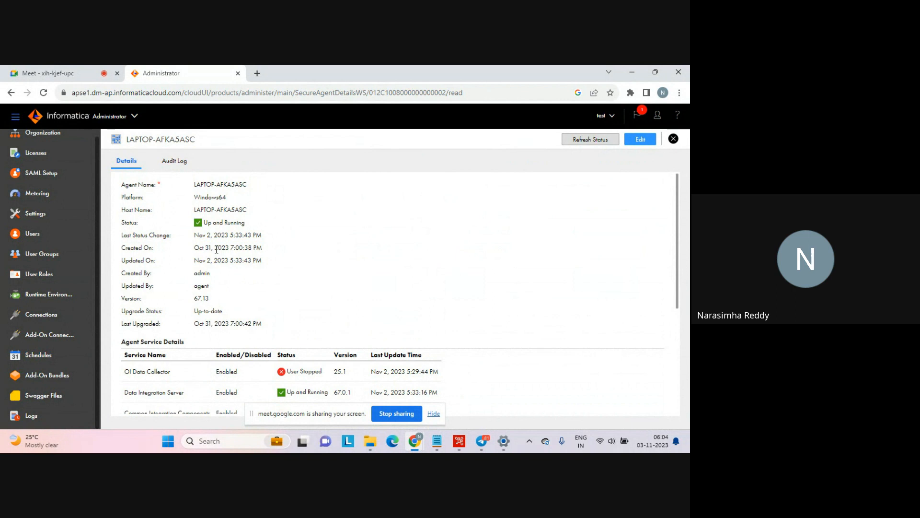
{"action": "left_click_drag", "start_coordinate": [203, 261], "coordinate": [277, 273]}
{"action": "left_click", "coordinate": [286, 273]}
{"action": "double_click", "coordinate": [200, 273]}
{"action": "double_click", "coordinate": [200, 286]}
{"action": "left_click", "coordinate": [195, 297]}
{"action": "left_click_drag", "start_coordinate": [194, 311], "coordinate": [265, 331]}
{"action": "left_click", "coordinate": [264, 331]}
{"action": "left_click_drag", "start_coordinate": [677, 205], "coordinate": [676, 258]}
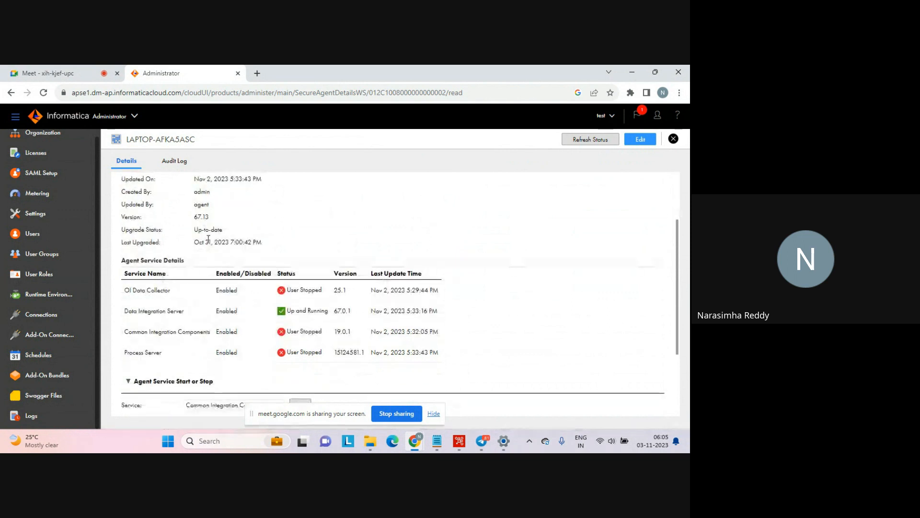
{"action": "triple_click", "coordinate": [208, 239]}
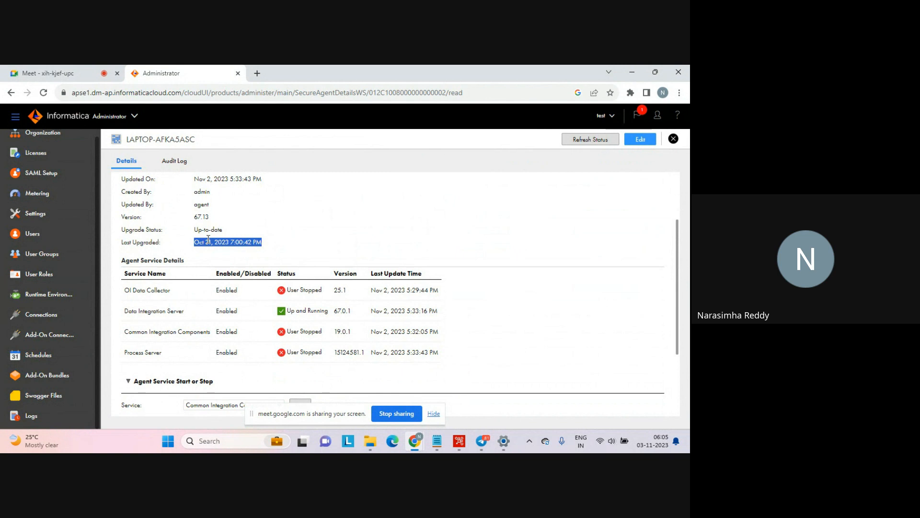
- Examine the Agent Service Details table, comparing Data Integration Server with Process Server, Common Integration Components and OI Data Collector
{"action": "triple_click", "coordinate": [134, 262]}
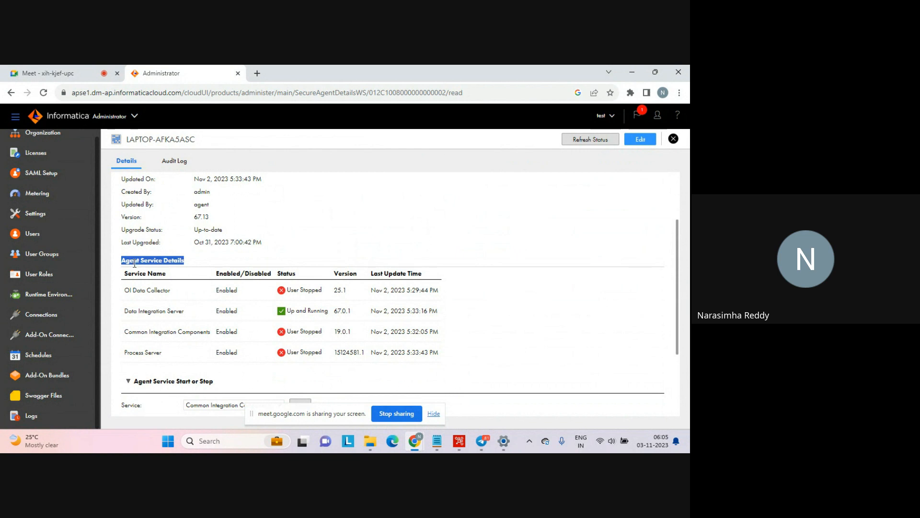
{"action": "left_click_drag", "start_coordinate": [123, 313], "coordinate": [437, 310]}
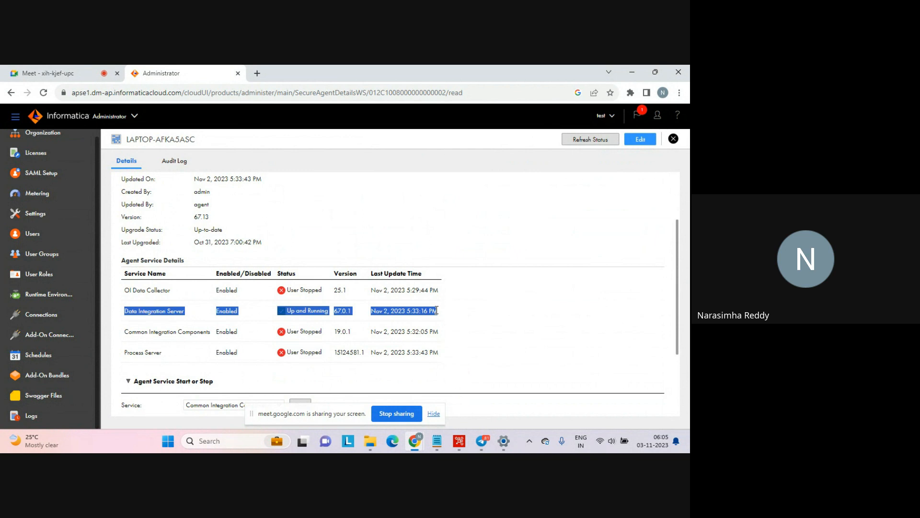
{"action": "triple_click", "coordinate": [147, 352]}
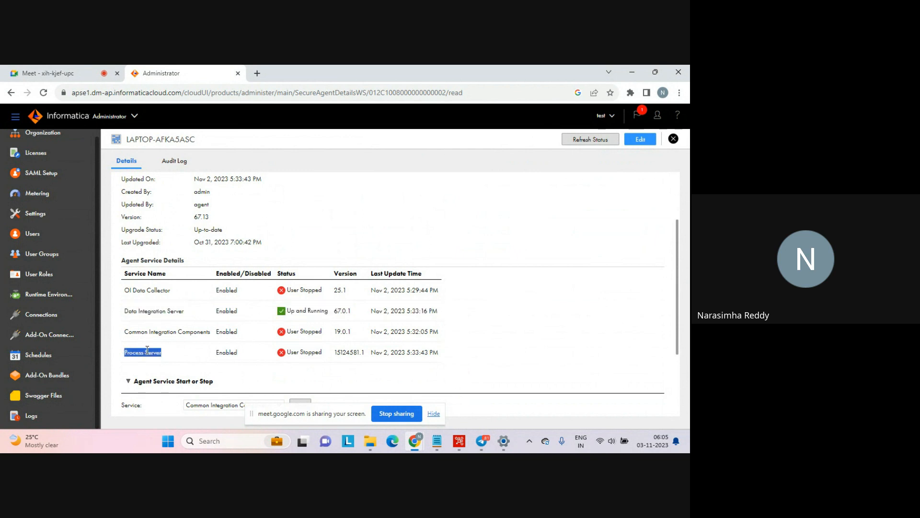
{"action": "triple_click", "coordinate": [167, 332]}
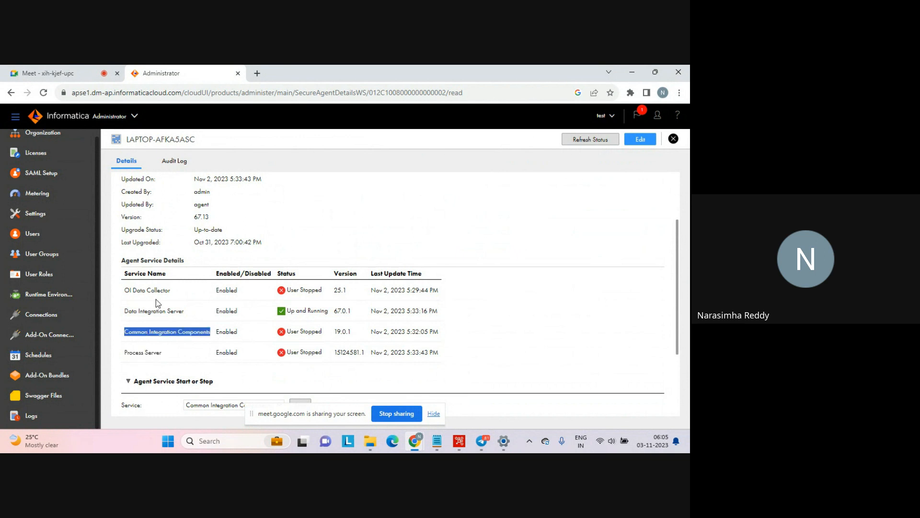
{"action": "triple_click", "coordinate": [145, 292]}
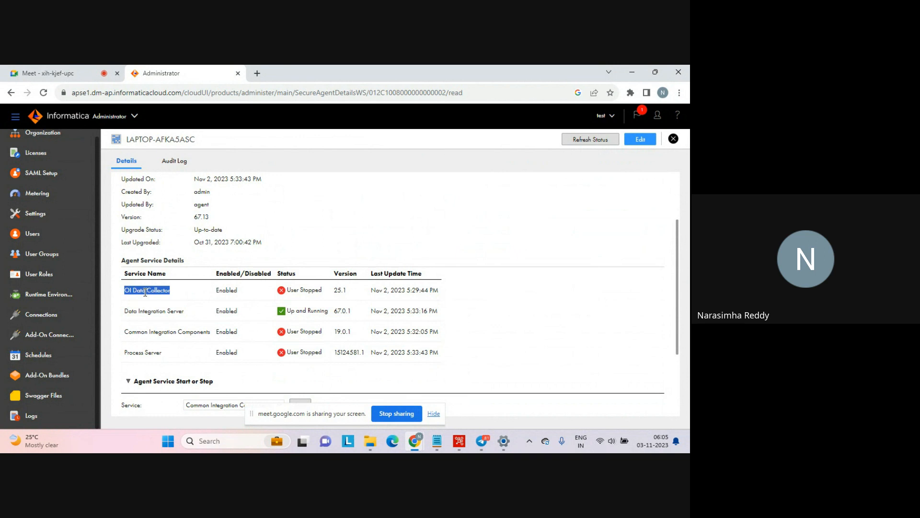
{"action": "left_click", "coordinate": [145, 292]}
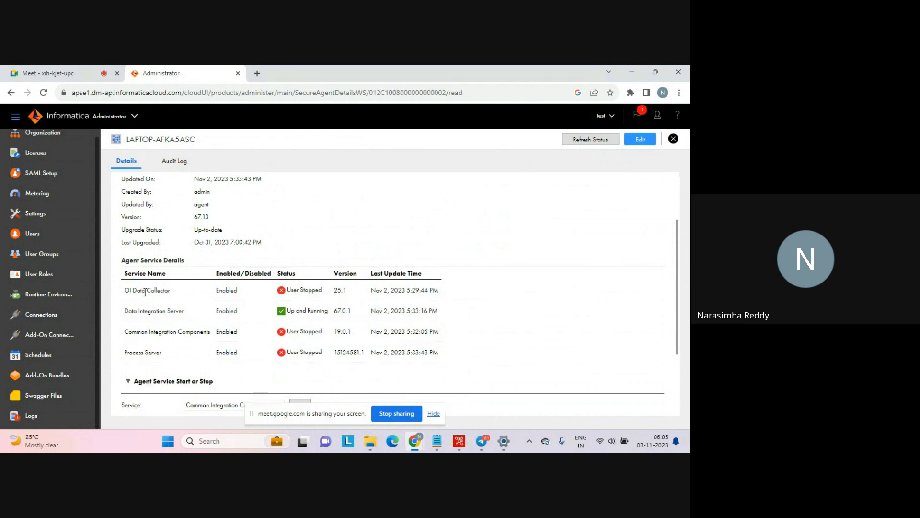
{"action": "triple_click", "coordinate": [149, 353]}
{"action": "triple_click", "coordinate": [167, 332]}
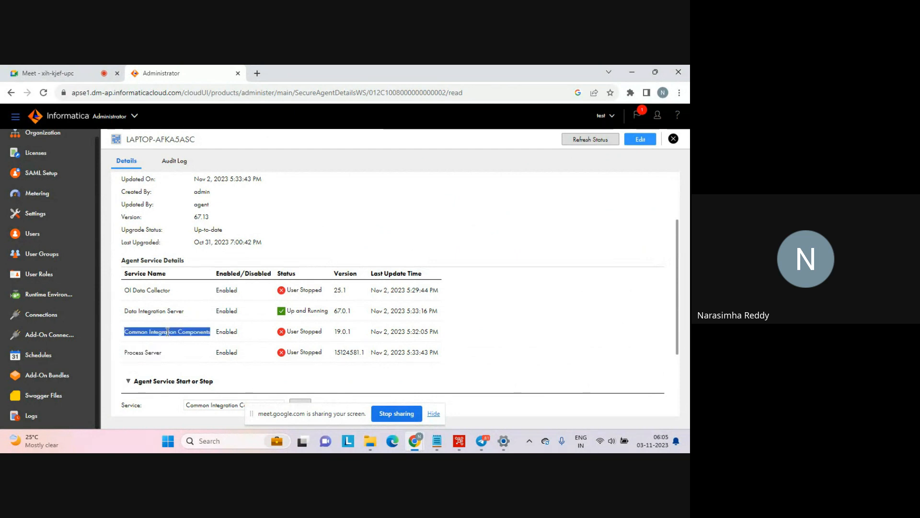
{"action": "left_click", "coordinate": [509, 305]}
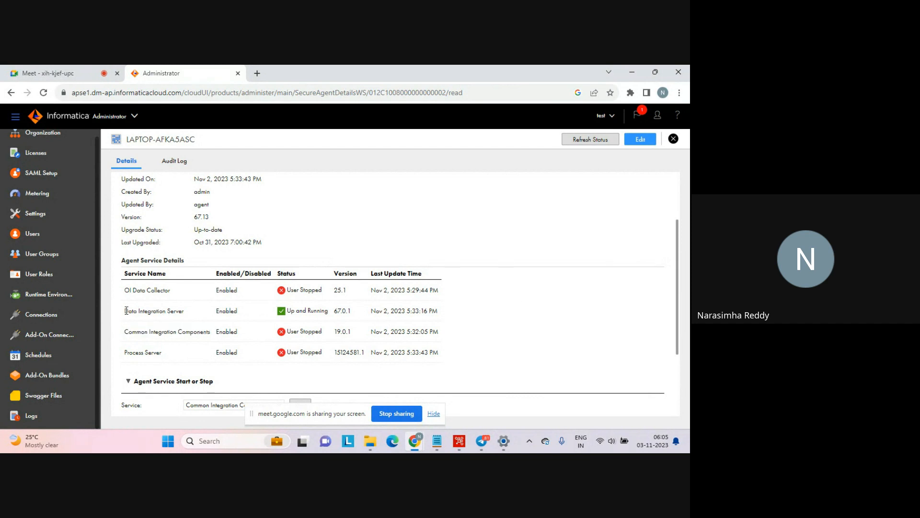
{"action": "left_click_drag", "start_coordinate": [124, 312], "coordinate": [437, 311]}
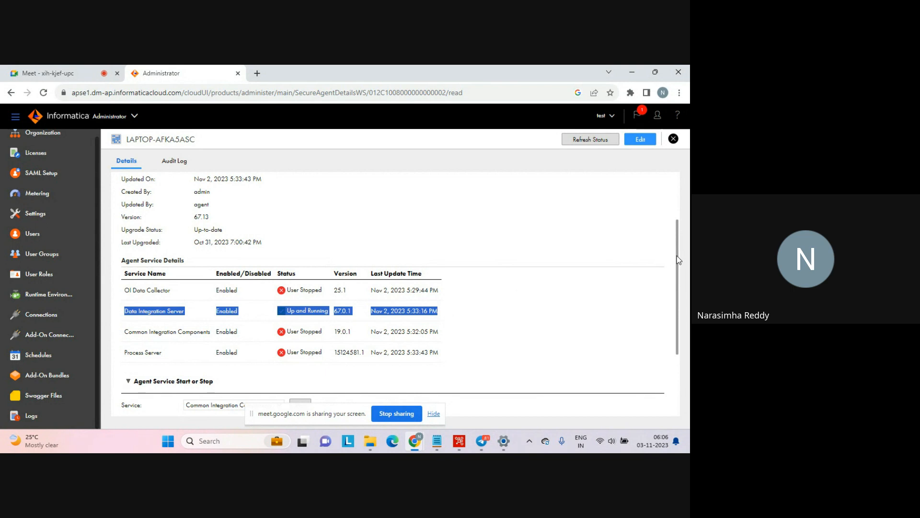
- Review the available services under Agent Service Start or Stop and select Data Integration Server
{"action": "left_click_drag", "start_coordinate": [676, 256], "coordinate": [671, 311]}
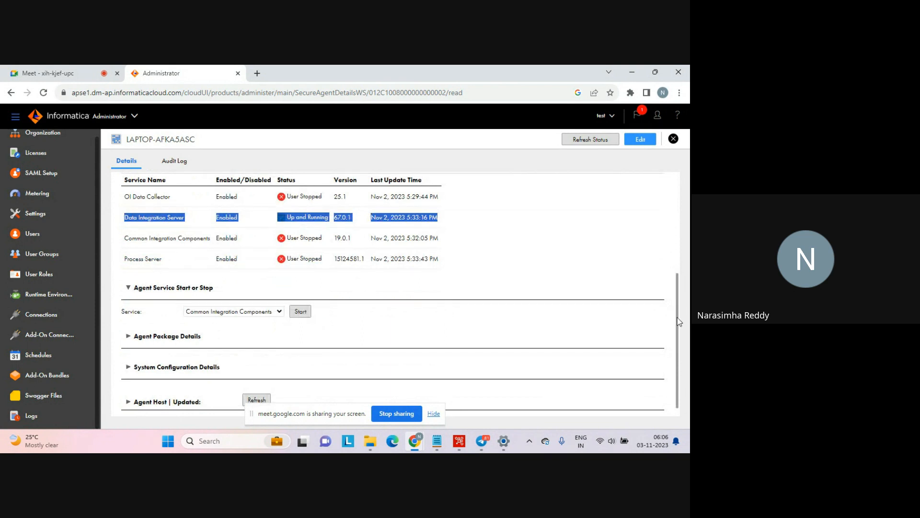
{"action": "left_click_drag", "start_coordinate": [679, 320], "coordinate": [677, 347]}
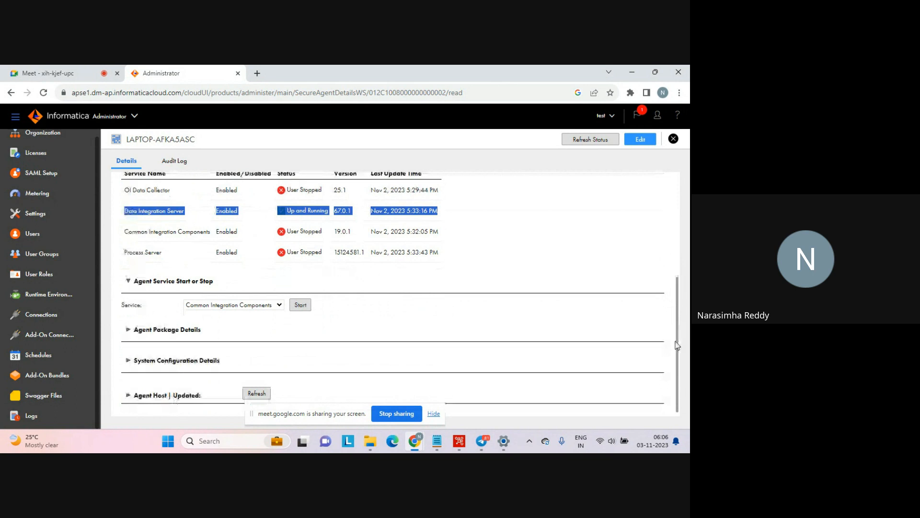
{"action": "double_click", "coordinate": [127, 304]}
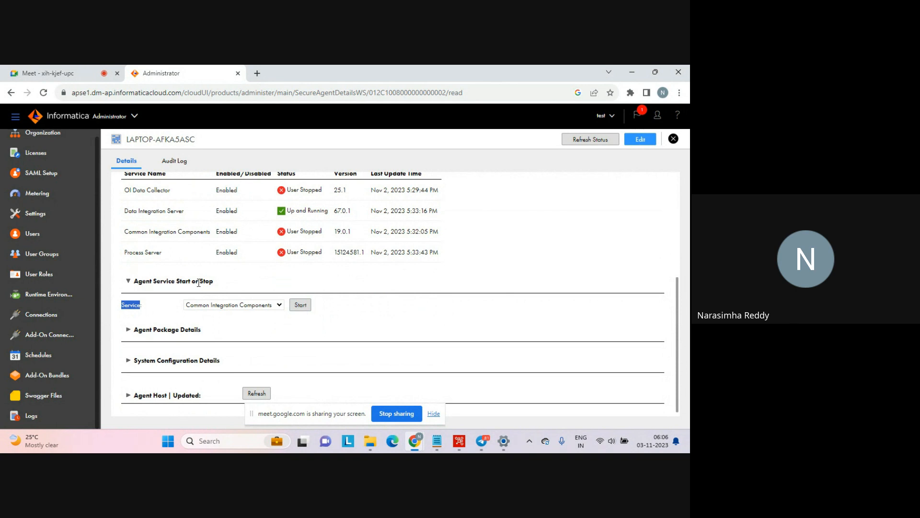
{"action": "left_click", "coordinate": [279, 305]}
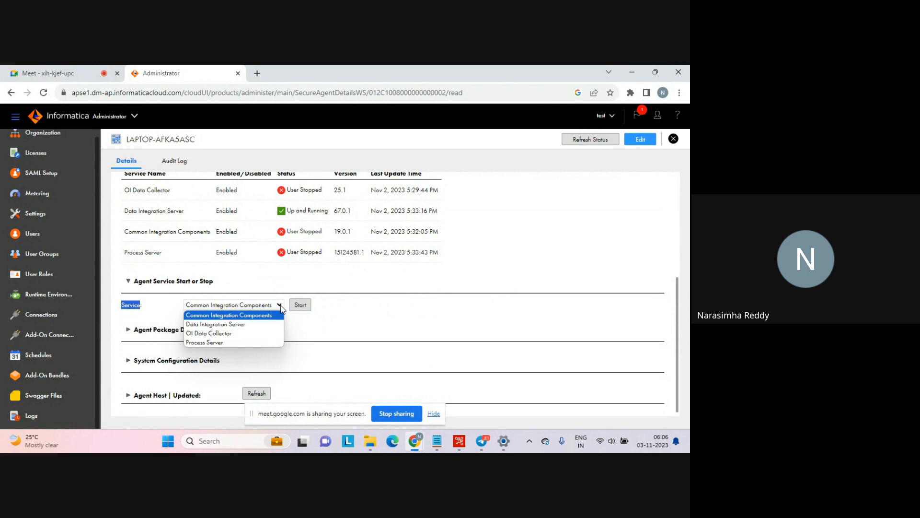
{"action": "left_click", "coordinate": [368, 311]}
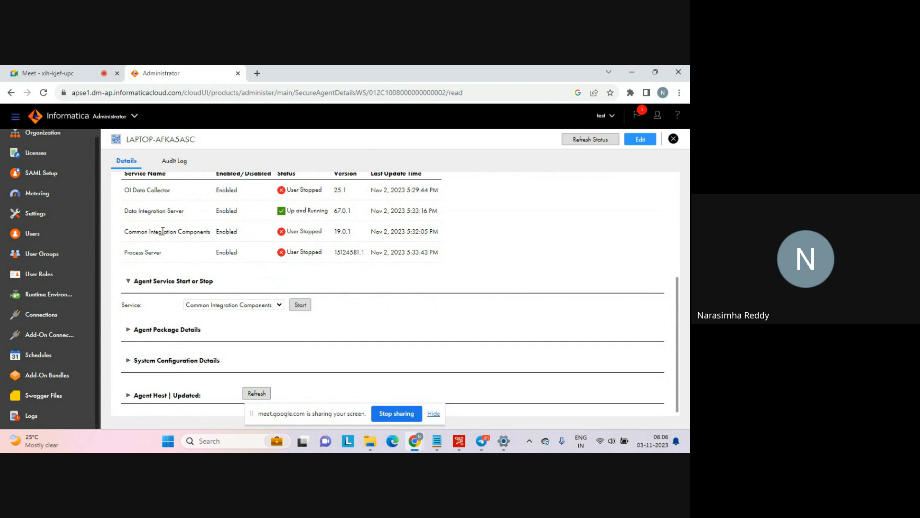
{"action": "left_click", "coordinate": [294, 306]}
{"action": "left_click", "coordinate": [279, 305]}
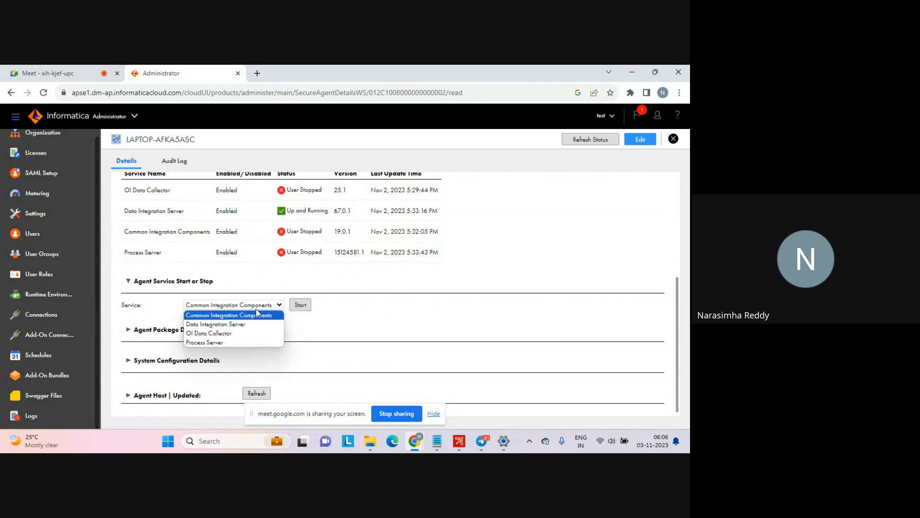
{"action": "left_click", "coordinate": [235, 325]}
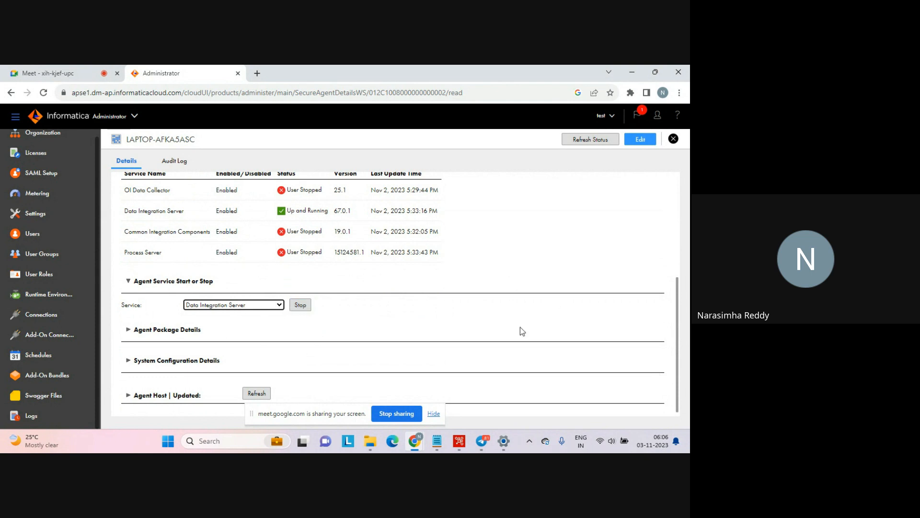
{"action": "left_click", "coordinate": [490, 327]}
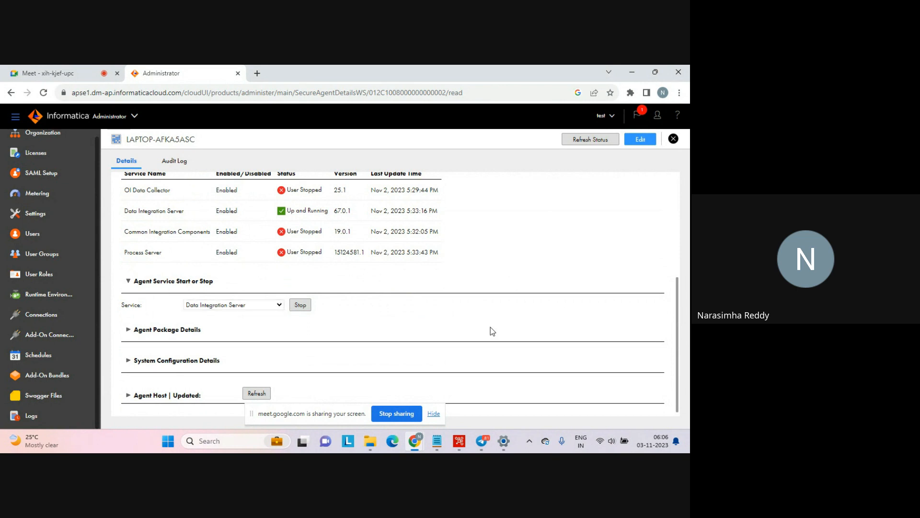
- Expand Agent Package Details, choose the Data Integration Server service and examine its list of packages
{"action": "left_click", "coordinate": [133, 330]}
{"action": "scroll", "coordinate": [130, 330], "scroll_direction": "down", "scroll_amount": 1}
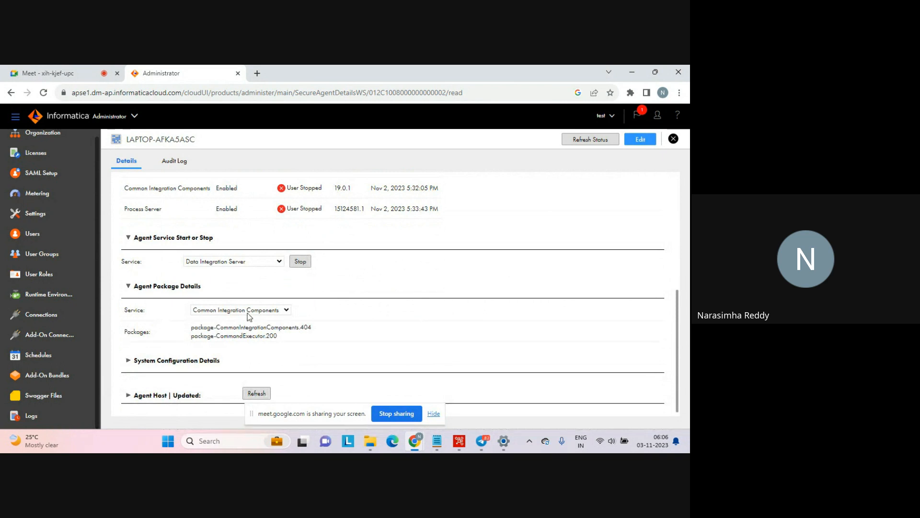
{"action": "left_click", "coordinate": [286, 310]}
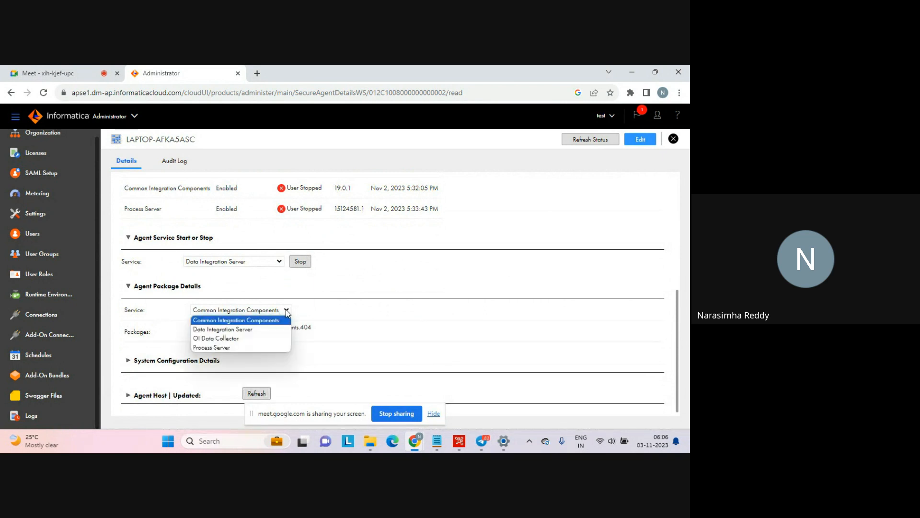
{"action": "left_click", "coordinate": [238, 329]}
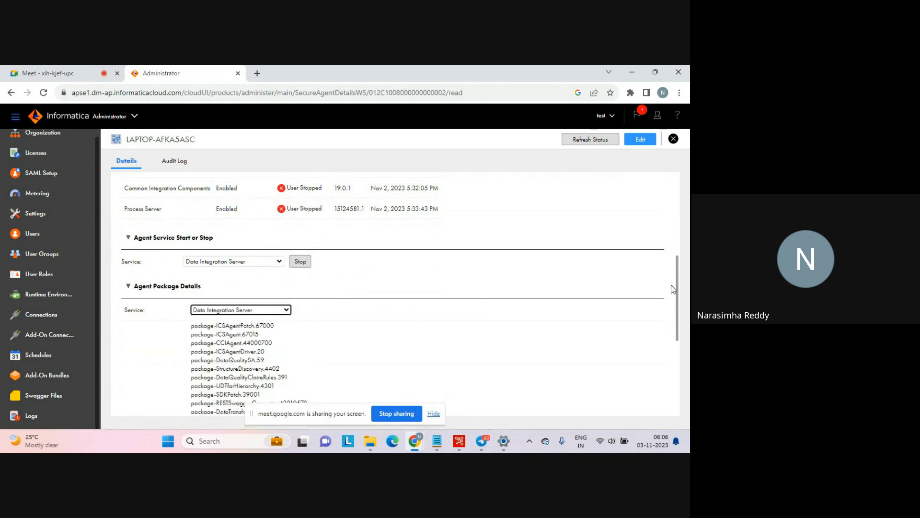
{"action": "left_click_drag", "start_coordinate": [678, 291], "coordinate": [660, 350]}
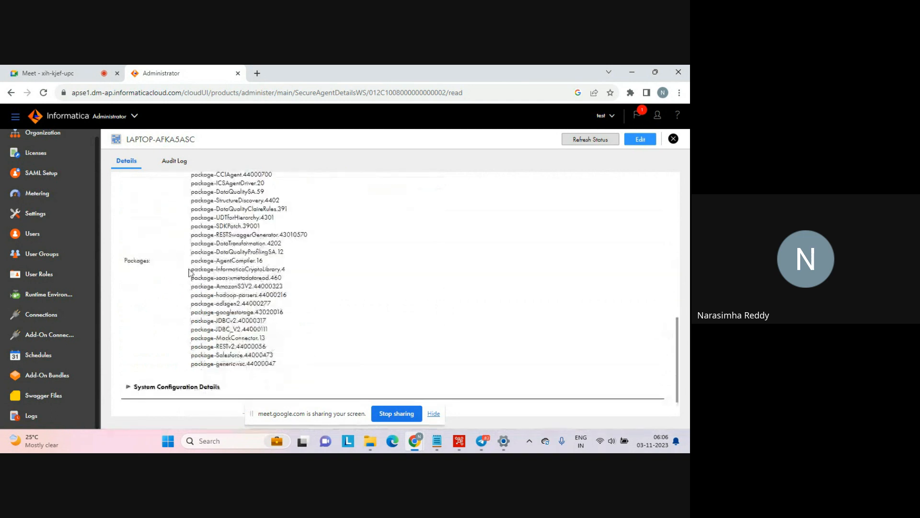
{"action": "left_click_drag", "start_coordinate": [185, 260], "coordinate": [239, 279]}
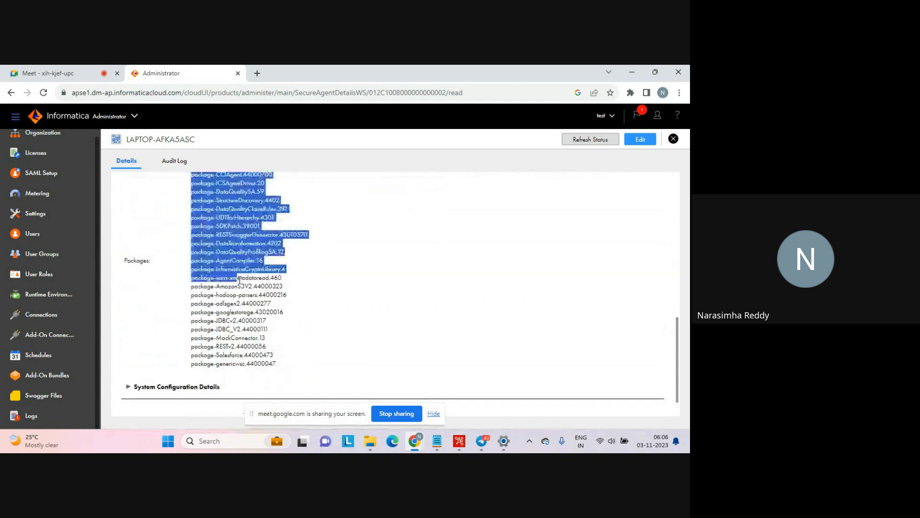
{"action": "left_click", "coordinate": [285, 357]}
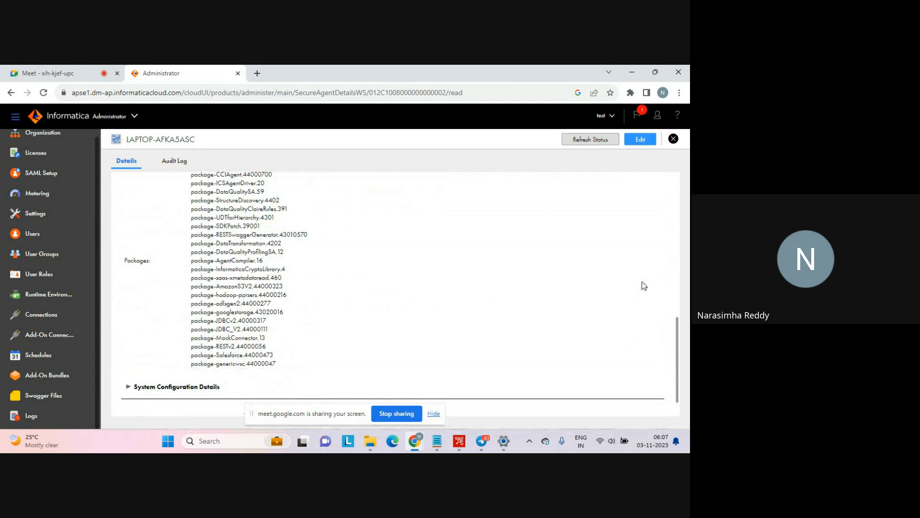
- Expand System Configuration Details, choose the Data Integration Server service with All Types and review its Tomcat and DTM properties
{"action": "left_click_drag", "start_coordinate": [677, 339], "coordinate": [652, 400]}
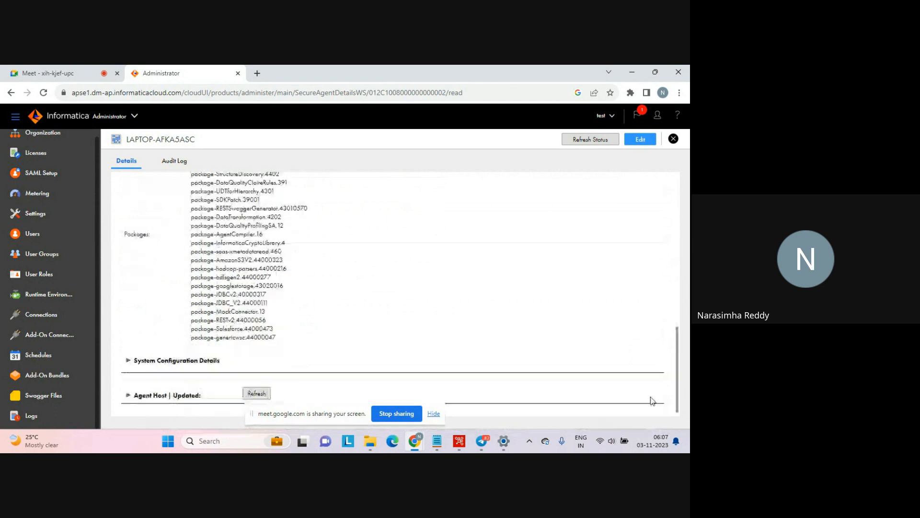
{"action": "left_click", "coordinate": [128, 361]}
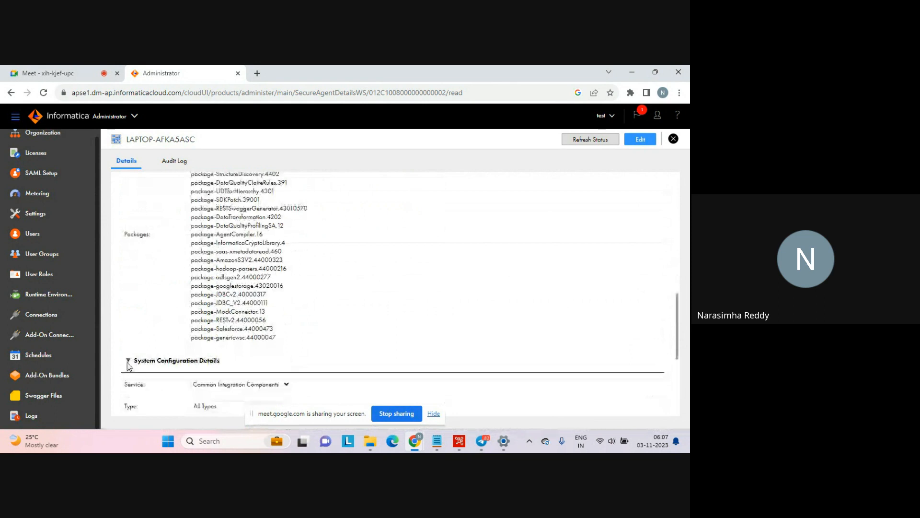
{"action": "left_click_drag", "start_coordinate": [677, 302], "coordinate": [671, 349]}
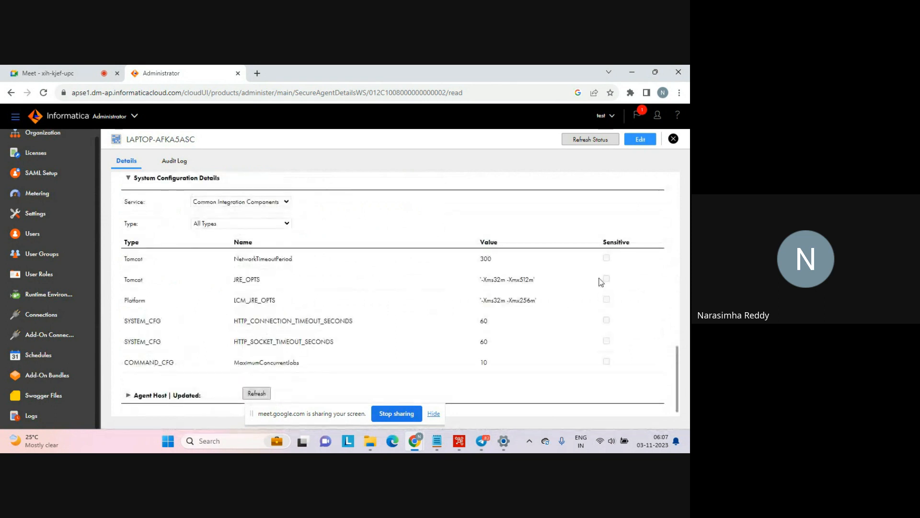
{"action": "left_click", "coordinate": [281, 202]}
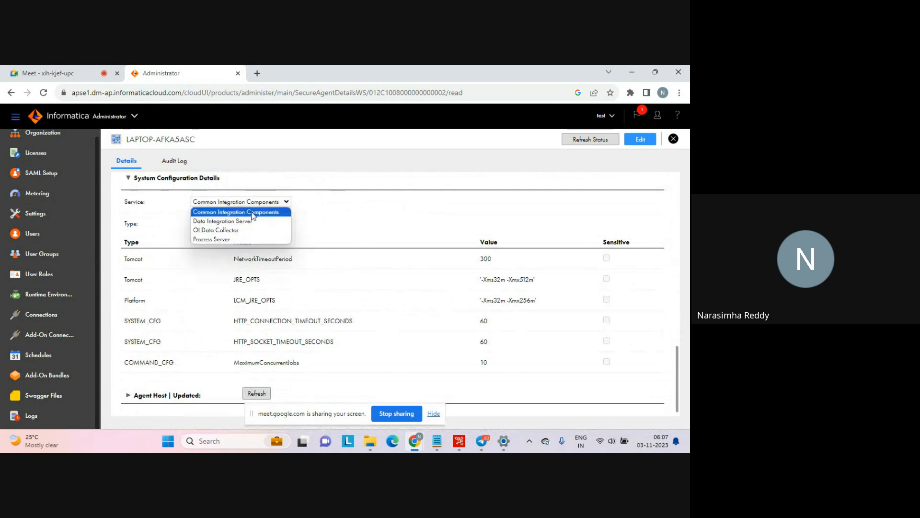
{"action": "left_click", "coordinate": [234, 220]}
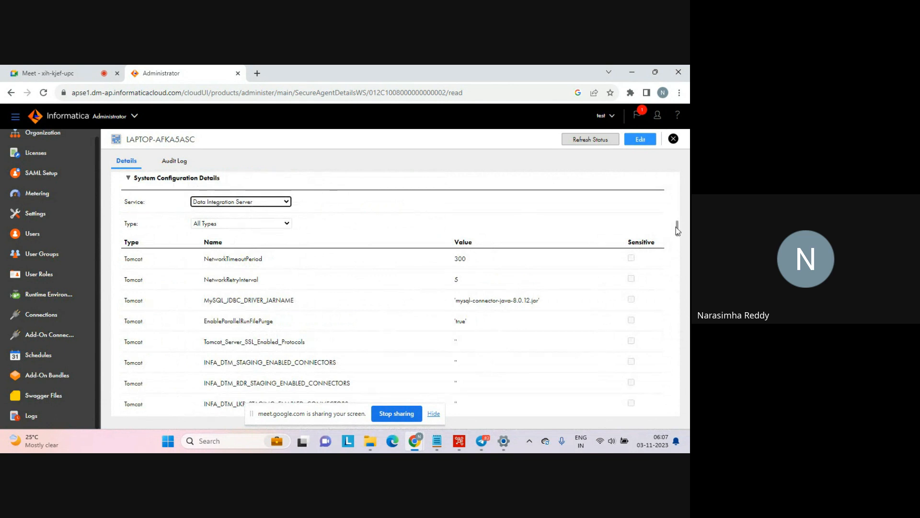
{"action": "left_click_drag", "start_coordinate": [677, 231], "coordinate": [665, 296]}
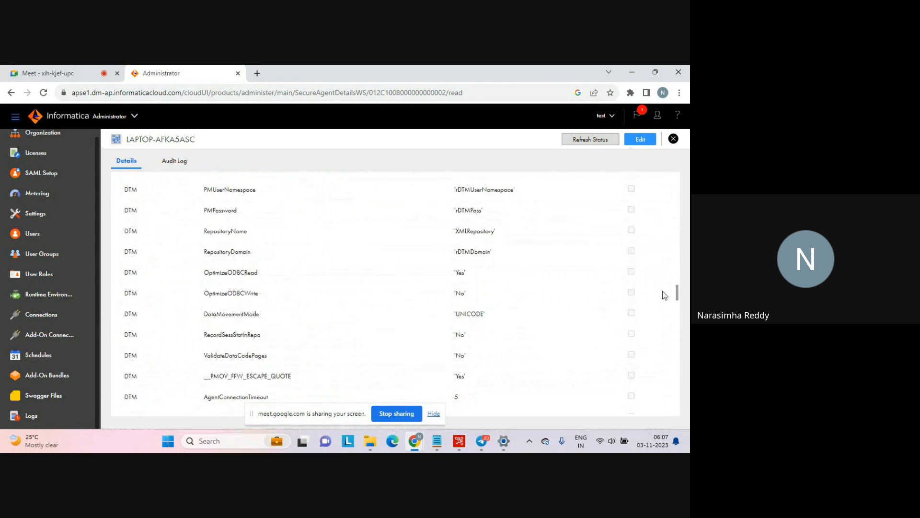
- Examine the DTM directory variables from $PMLookupFileDir to $PMTempDir and their $PMRootDir-based values
{"action": "scroll", "coordinate": [665, 295], "scroll_direction": "down", "scroll_amount": 10}
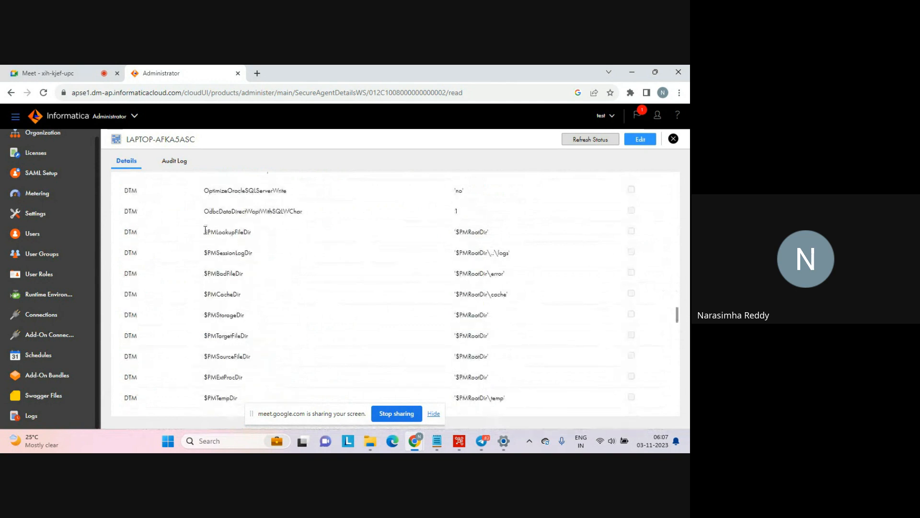
{"action": "left_click_drag", "start_coordinate": [202, 231], "coordinate": [521, 392]}
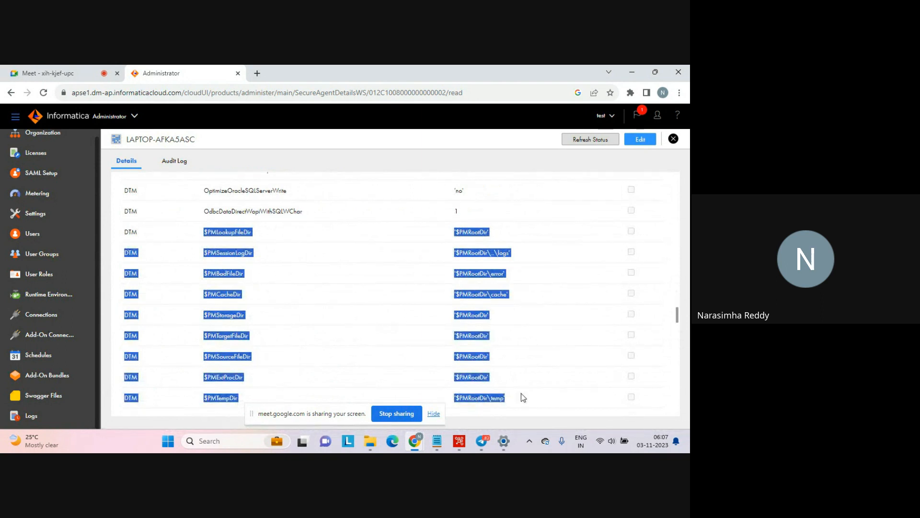
{"action": "left_click", "coordinate": [548, 376]}
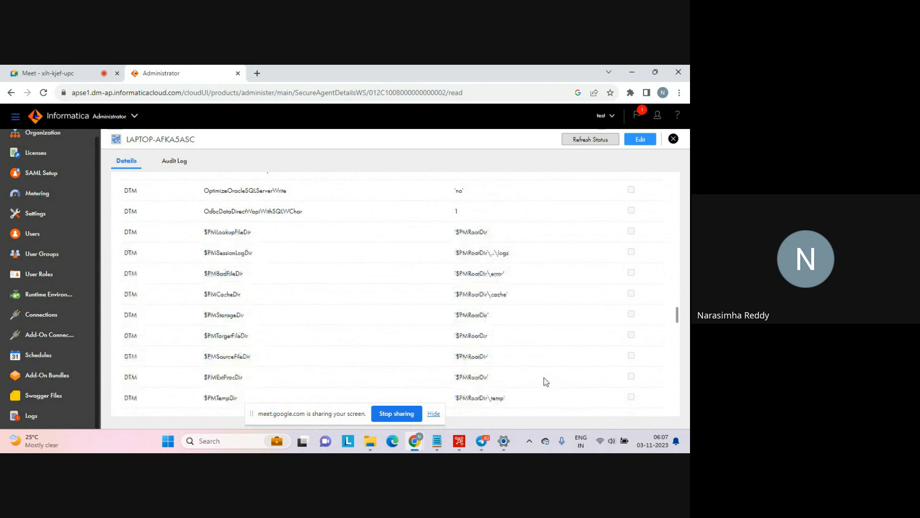
{"action": "left_click_drag", "start_coordinate": [510, 388], "coordinate": [277, 298]}
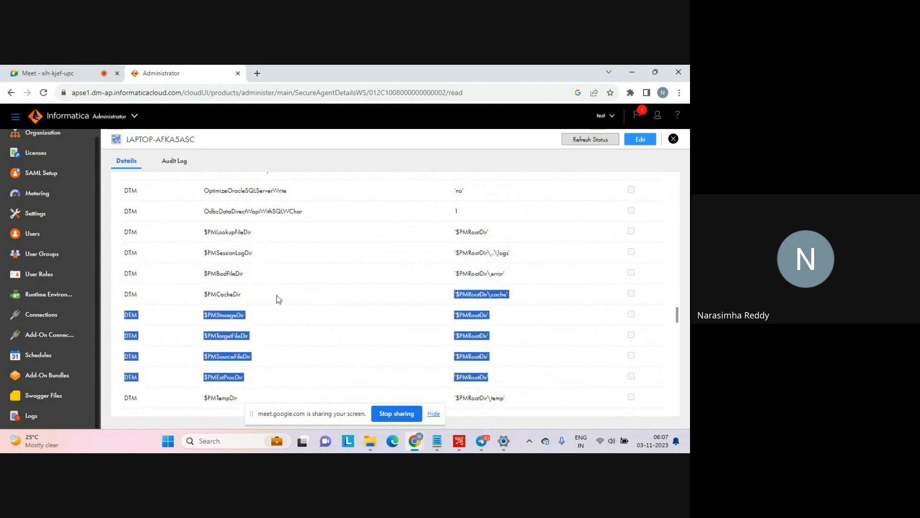
{"action": "left_click_drag", "start_coordinate": [213, 291], "coordinate": [119, 293]}
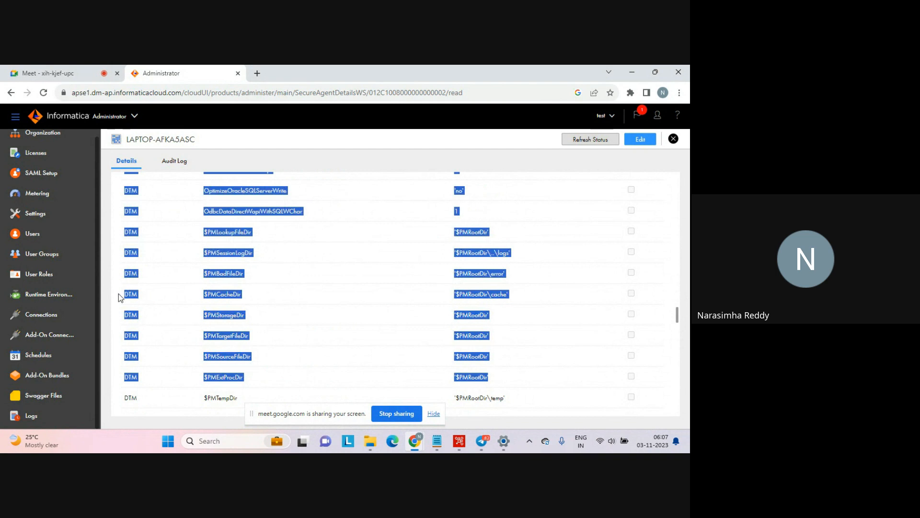
{"action": "left_click", "coordinate": [566, 330]}
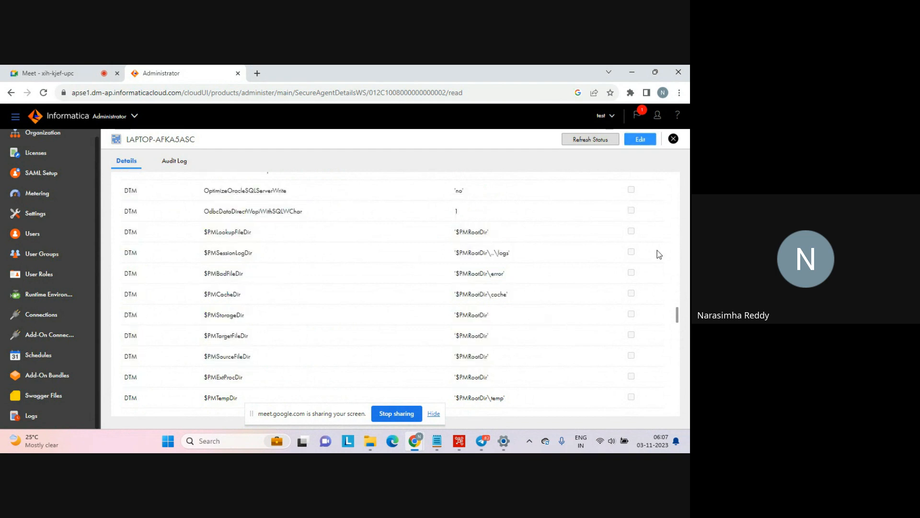
- Examine the remaining Platform, SYSTEM_CFG and AUTO_CATALOG properties, hide the screen-sharing notice and go back to the agent's general details
{"action": "left_click_drag", "start_coordinate": [679, 308], "coordinate": [665, 424]}
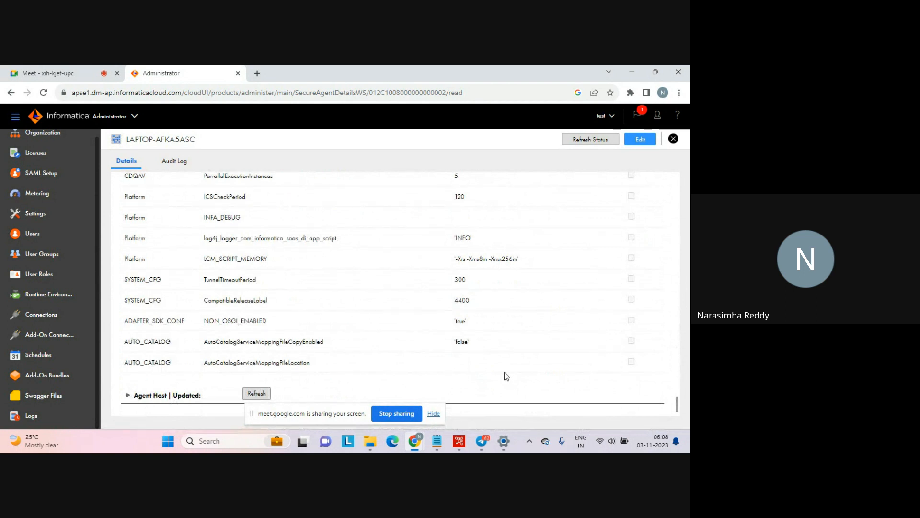
{"action": "left_click", "coordinate": [433, 413]}
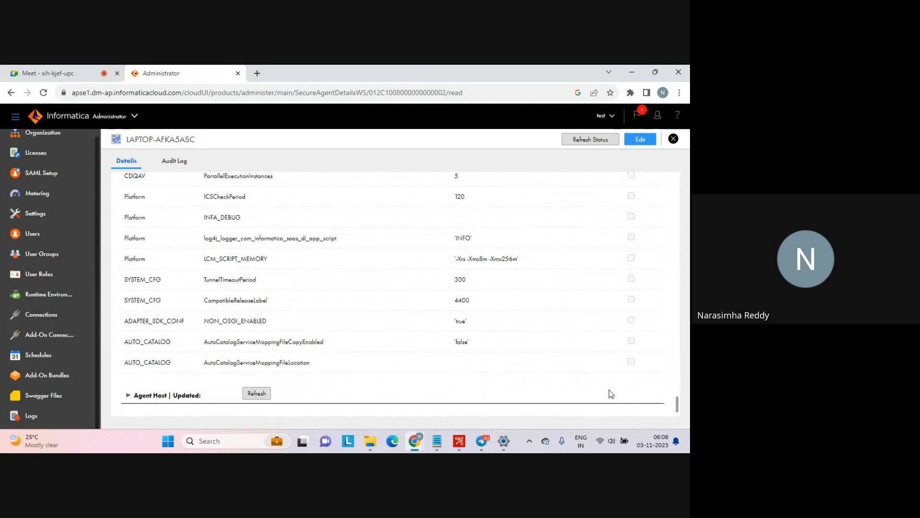
{"action": "left_click_drag", "start_coordinate": [679, 402], "coordinate": [685, 176]}
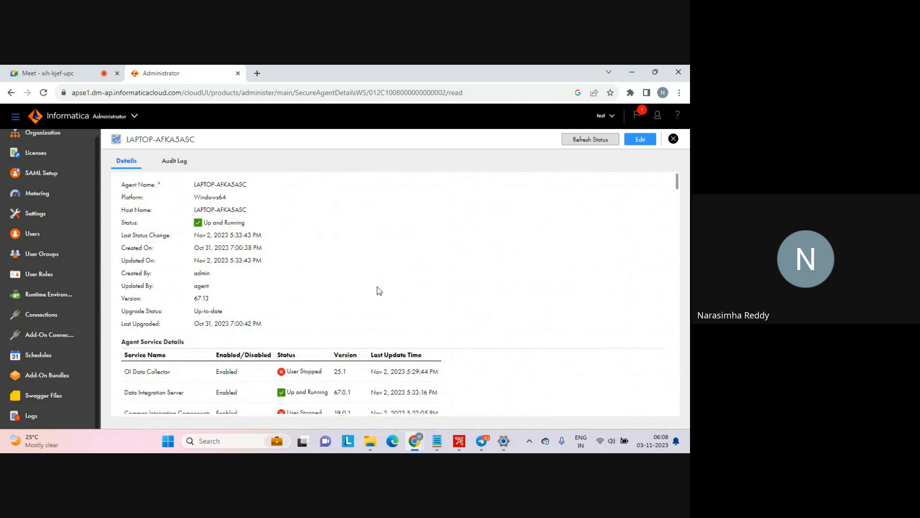
- Check the participants in the Google Meet call, return to Informatica Administrator and dismiss the presenting notification
{"action": "left_click", "coordinate": [42, 73]}
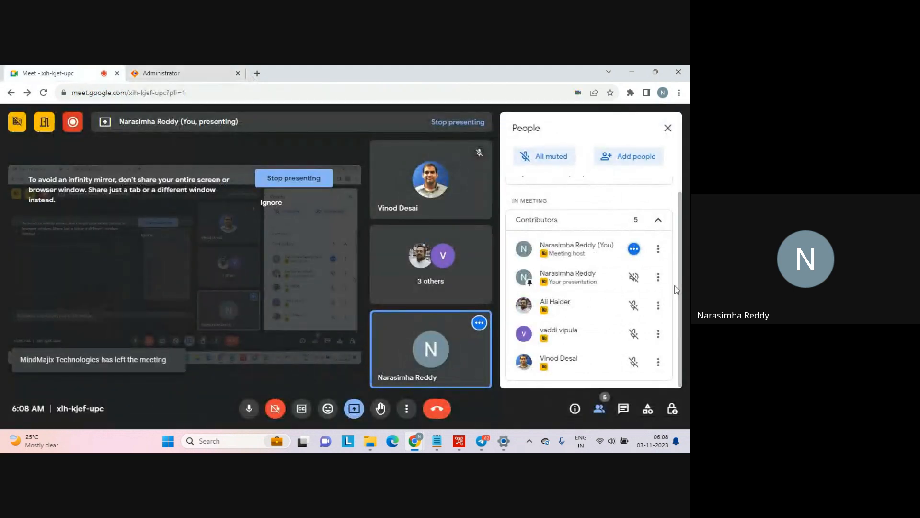
{"action": "left_click", "coordinate": [182, 72]}
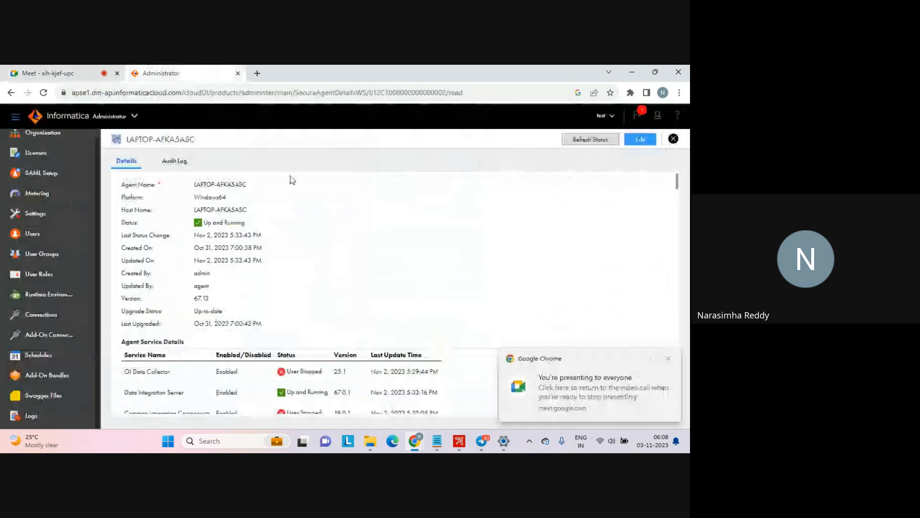
{"action": "left_click", "coordinate": [668, 358]}
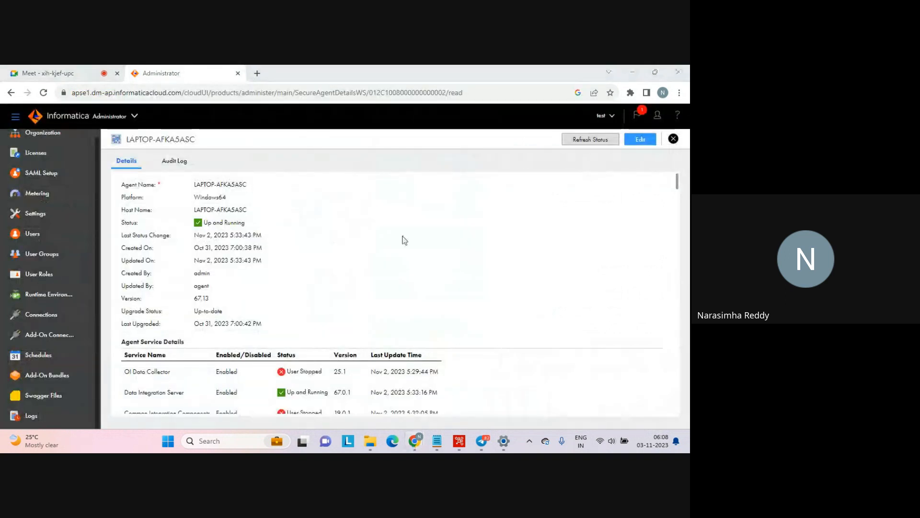
{"action": "left_click", "coordinate": [134, 115]}
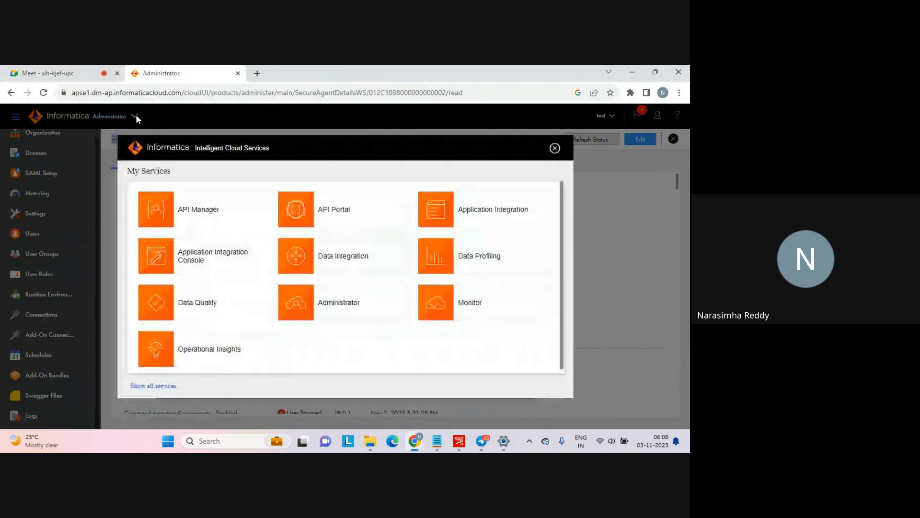
{"action": "left_click", "coordinate": [554, 147]}
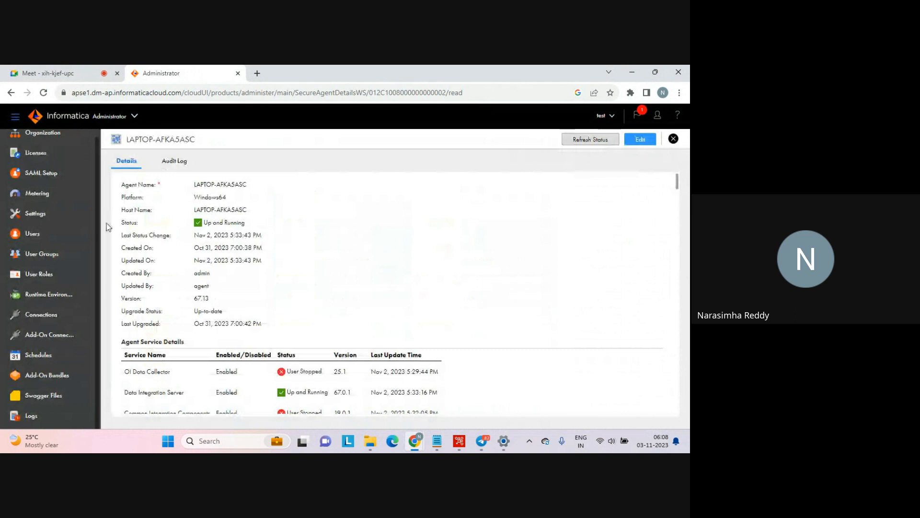
- Start a new connection from the Connections page and name it file_connection
{"action": "left_click", "coordinate": [36, 317]}
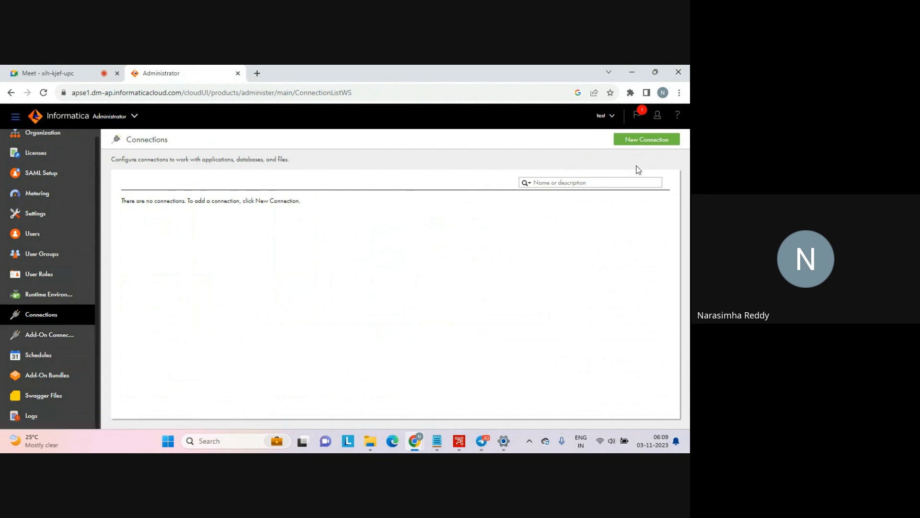
{"action": "left_click", "coordinate": [642, 140]}
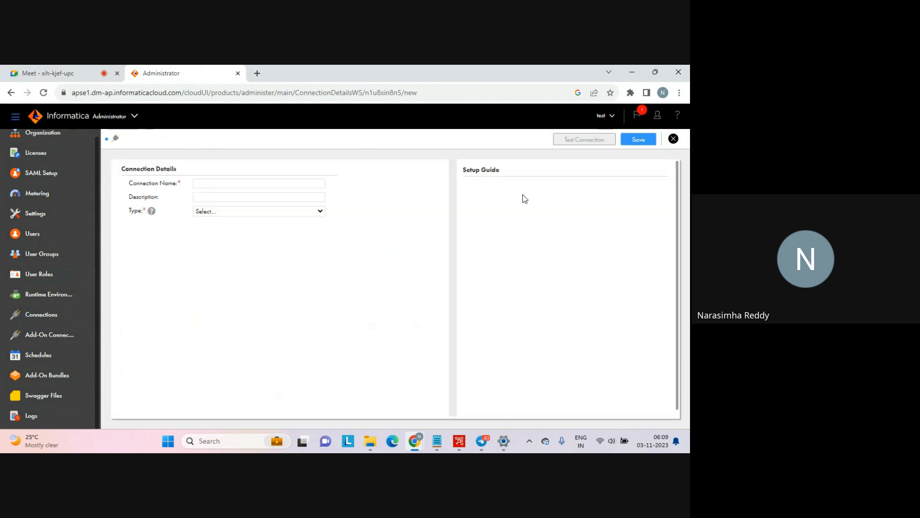
{"action": "left_click", "coordinate": [235, 184]}
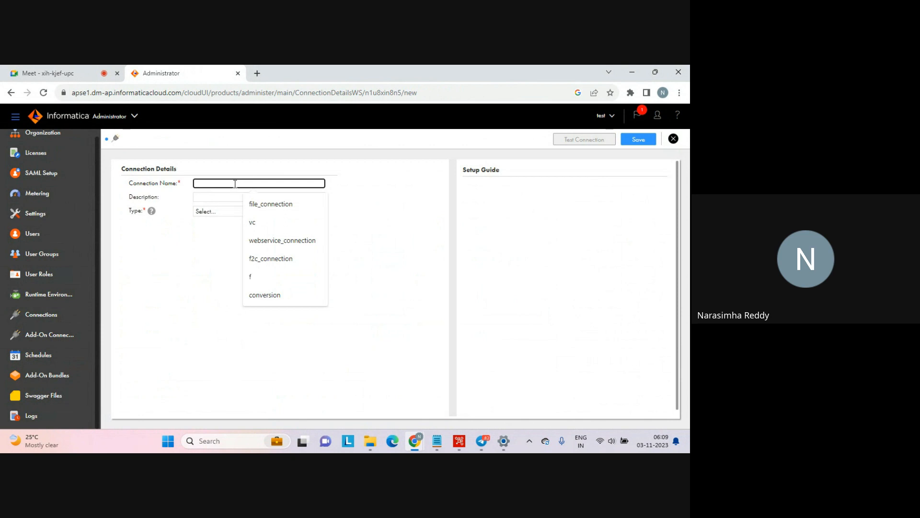
{"action": "type", "text": "file_c0n"}
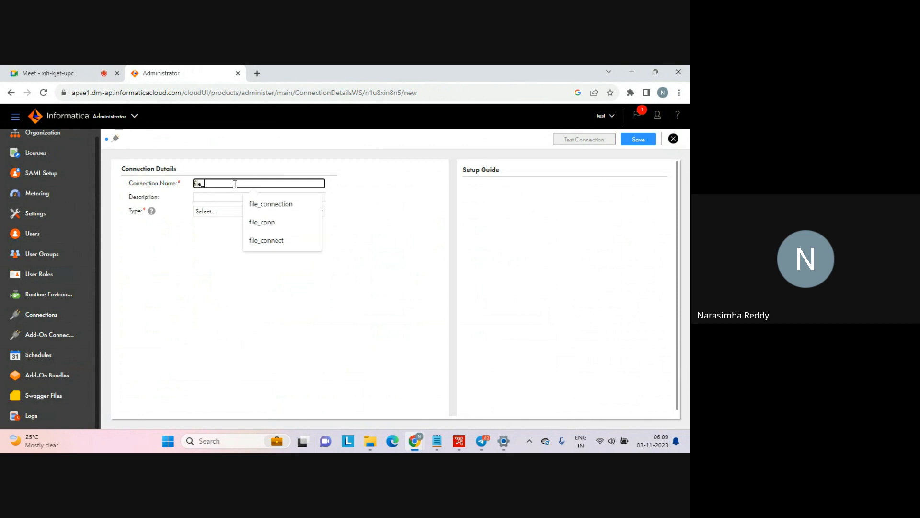
{"action": "key", "text": "BackSpace"}
{"action": "key", "text": "BackSpace"}
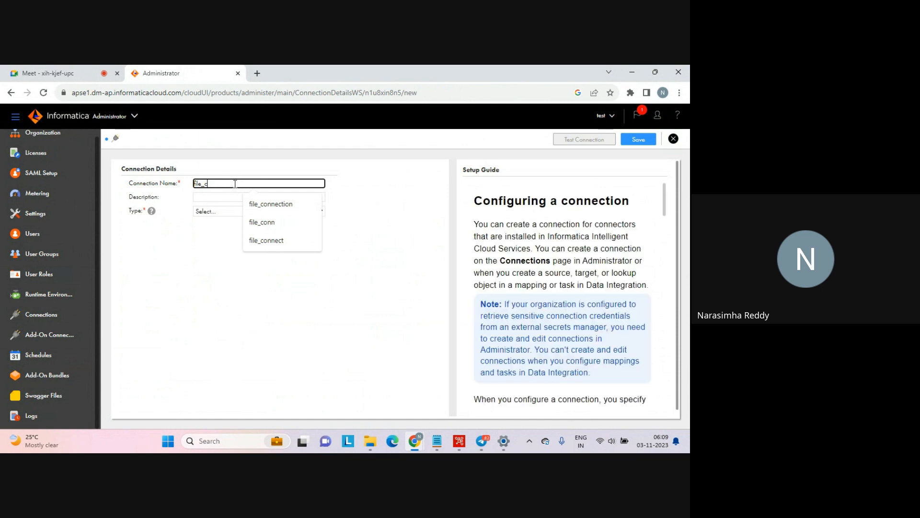
{"action": "type", "text": "onnection"}
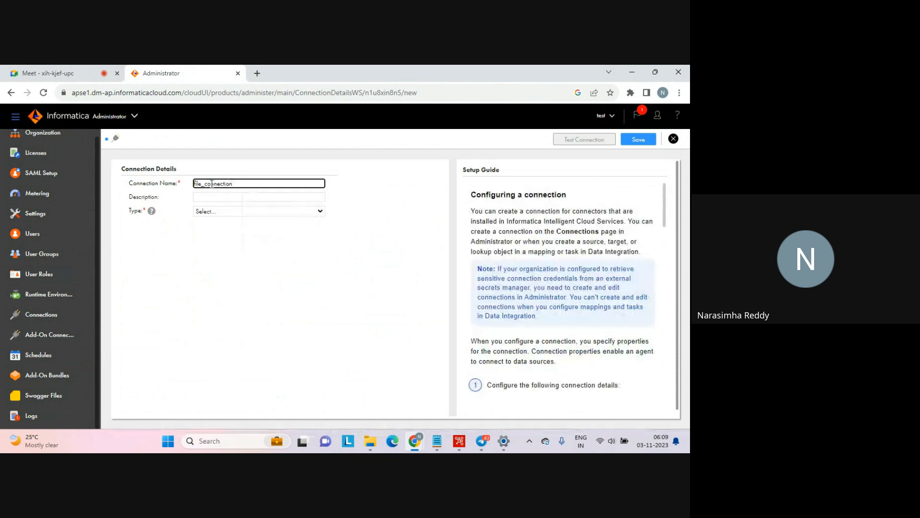
- Copy the connection name file_connection into the description and set the connection type to Flat File
{"action": "double_click", "coordinate": [212, 184]}
{"action": "key", "text": "ctrl+c"}
{"action": "left_click", "coordinate": [209, 196]}
{"action": "key", "text": "ctrl+v"}
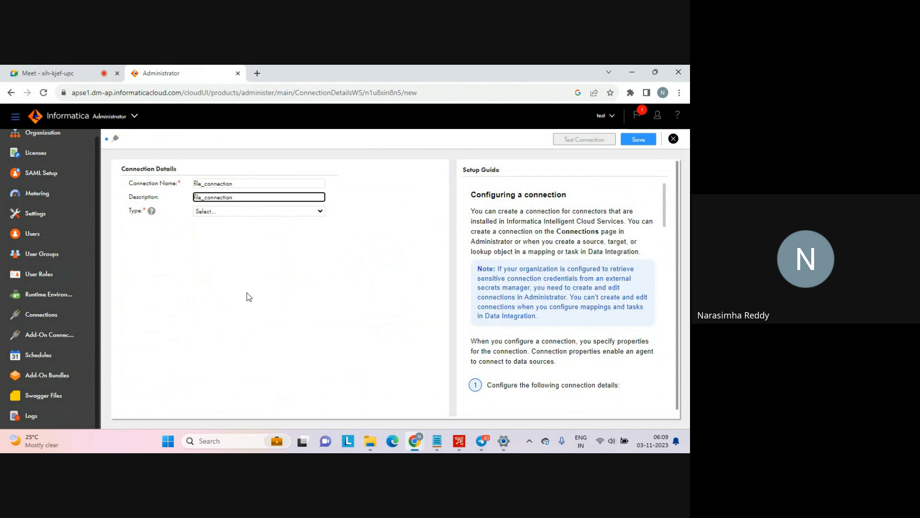
{"action": "left_click", "coordinate": [320, 211]}
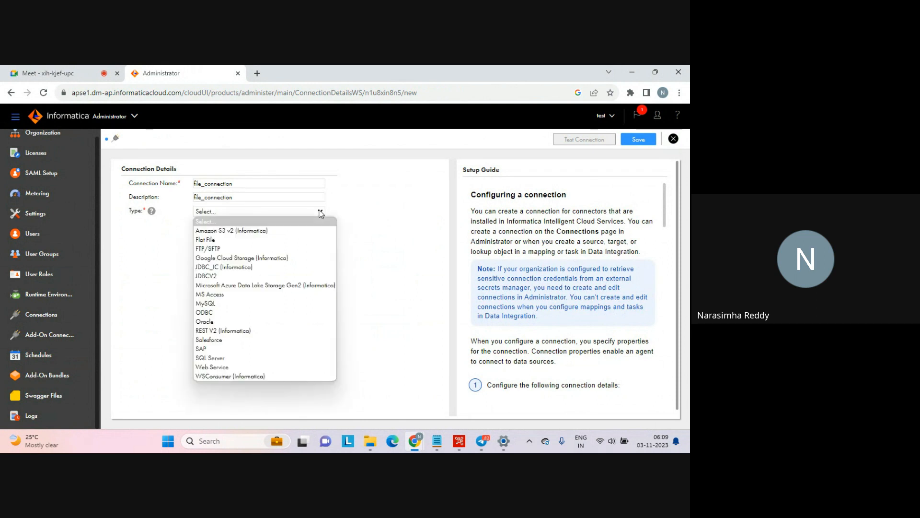
{"action": "left_click", "coordinate": [217, 239]}
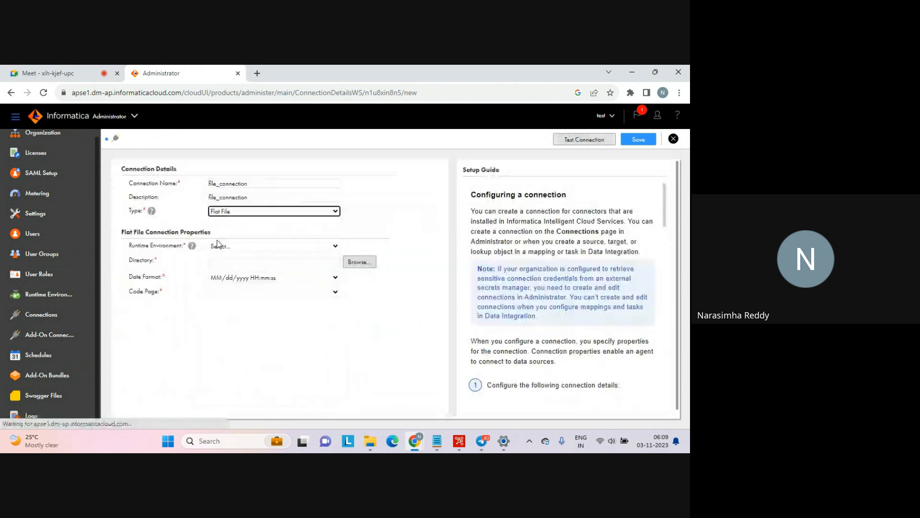
- Set the flat file connection's runtime environment to LAPTOP-AFKA5ASC and its directory to c:\source
{"action": "left_click", "coordinate": [265, 245]}
{"action": "left_click", "coordinate": [238, 266]}
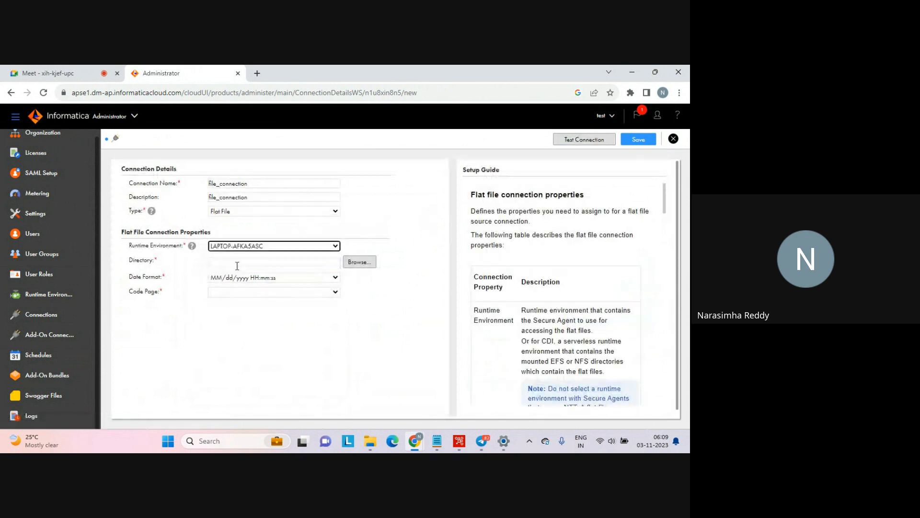
{"action": "mouse_move", "coordinate": [191, 247]}
{"action": "left_click_drag", "start_coordinate": [522, 310], "coordinate": [612, 371]}
{"action": "left_click", "coordinate": [591, 348]}
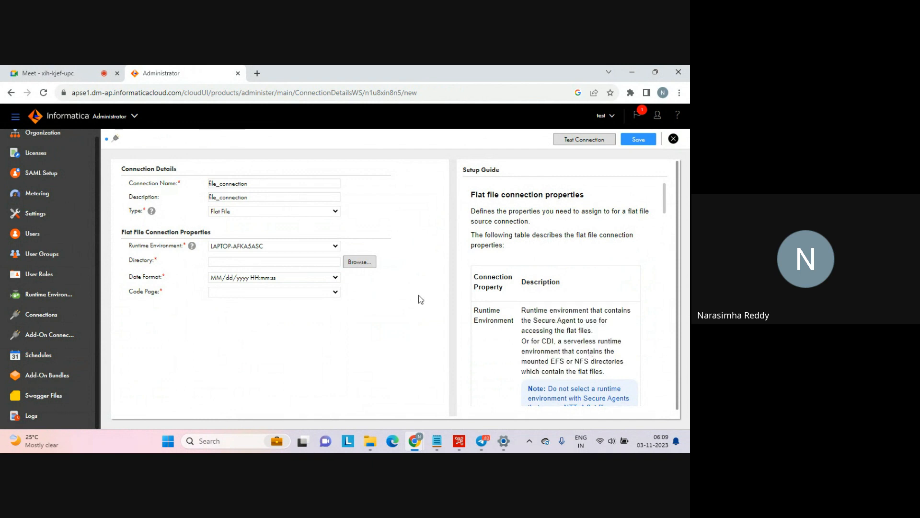
{"action": "left_click", "coordinate": [228, 261]}
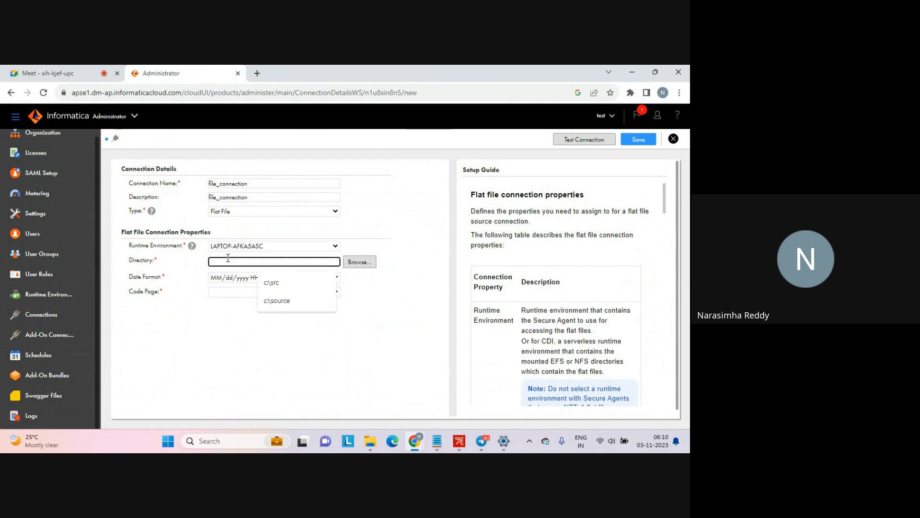
{"action": "left_click", "coordinate": [294, 300]}
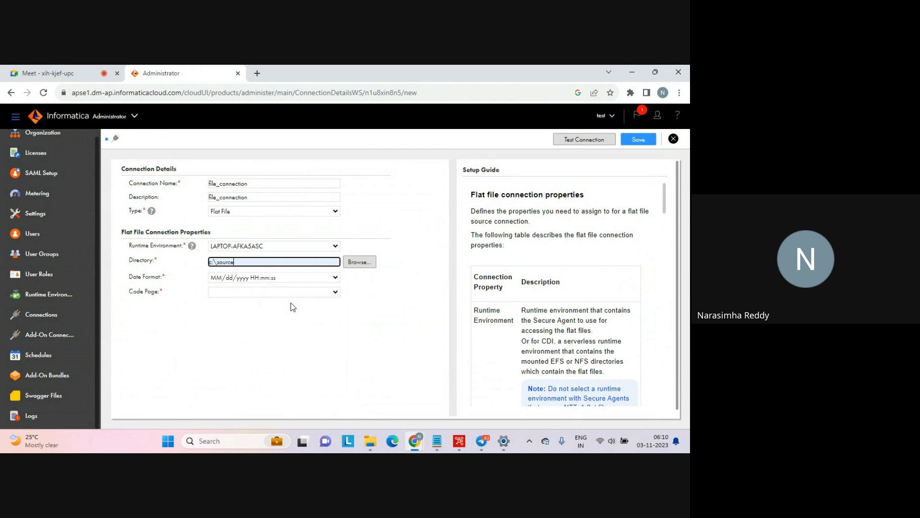
- Switch to File Explorer, delete the text document named 2 from the source folder and return to Informatica Administrator
{"action": "left_click", "coordinate": [370, 441]}
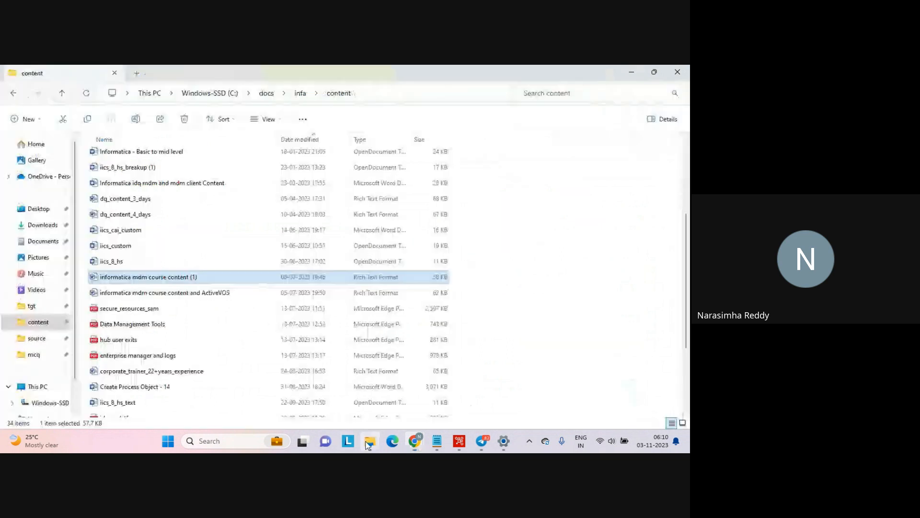
{"action": "left_click", "coordinate": [38, 339]}
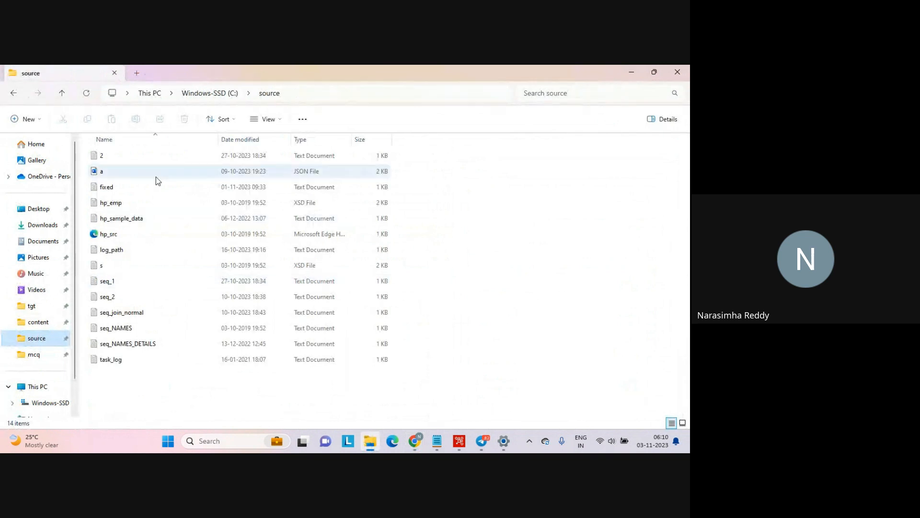
{"action": "left_click", "coordinate": [120, 156]}
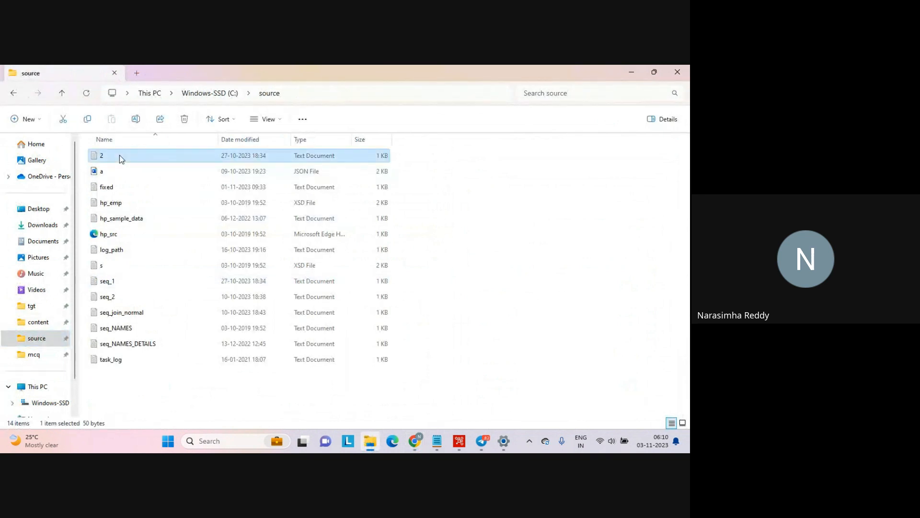
{"action": "key", "text": "Delete"}
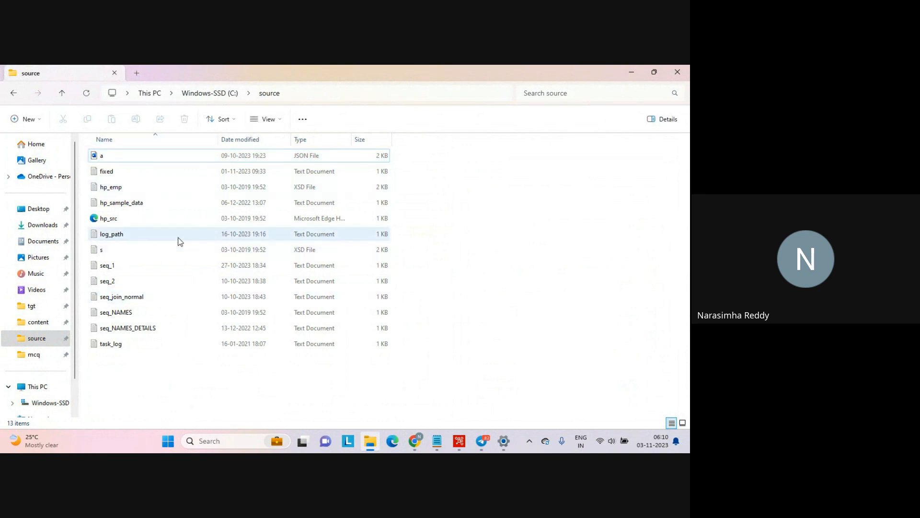
{"action": "left_click", "coordinate": [417, 442]}
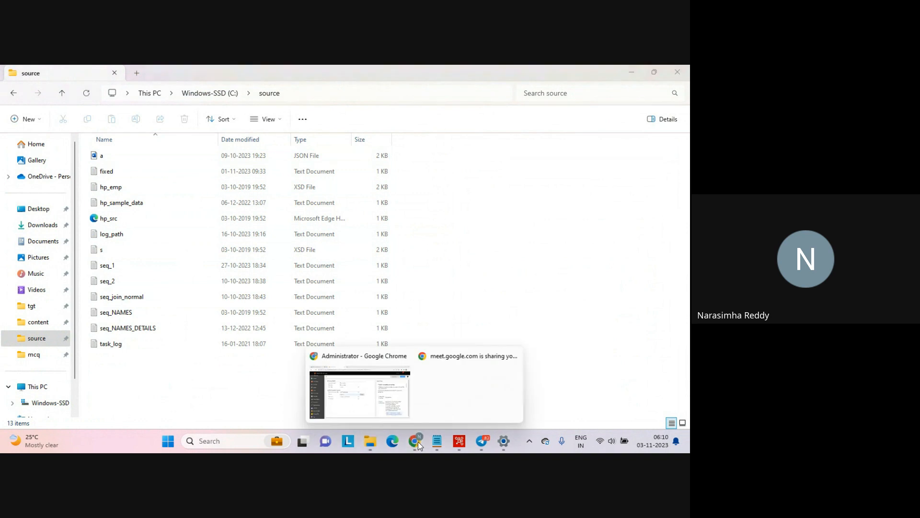
{"action": "left_click", "coordinate": [385, 395]}
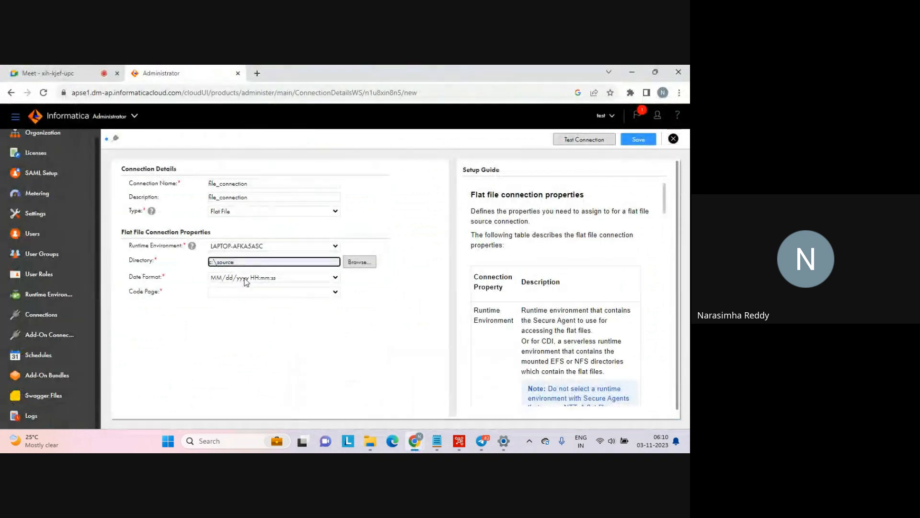
- Set the connection's code page to MS Windows Latin1 and save the connection
{"action": "left_click", "coordinate": [306, 290]}
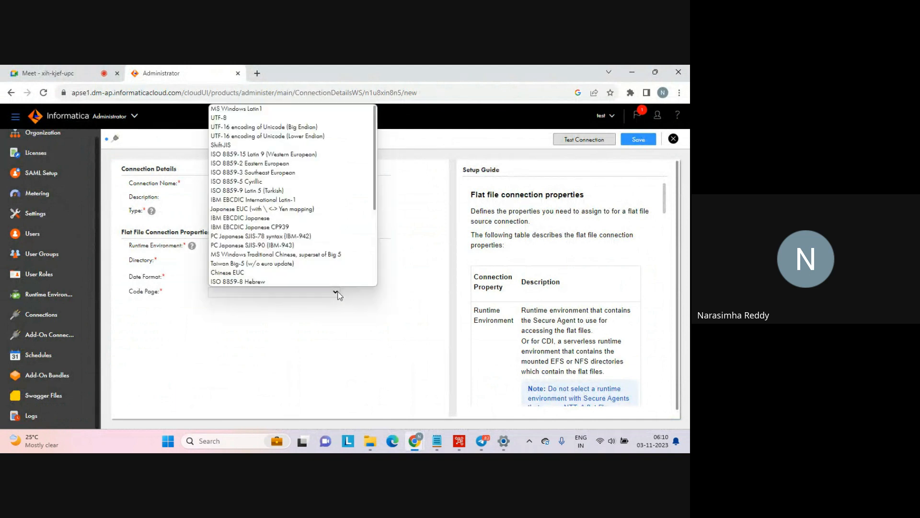
{"action": "left_click", "coordinate": [254, 108]}
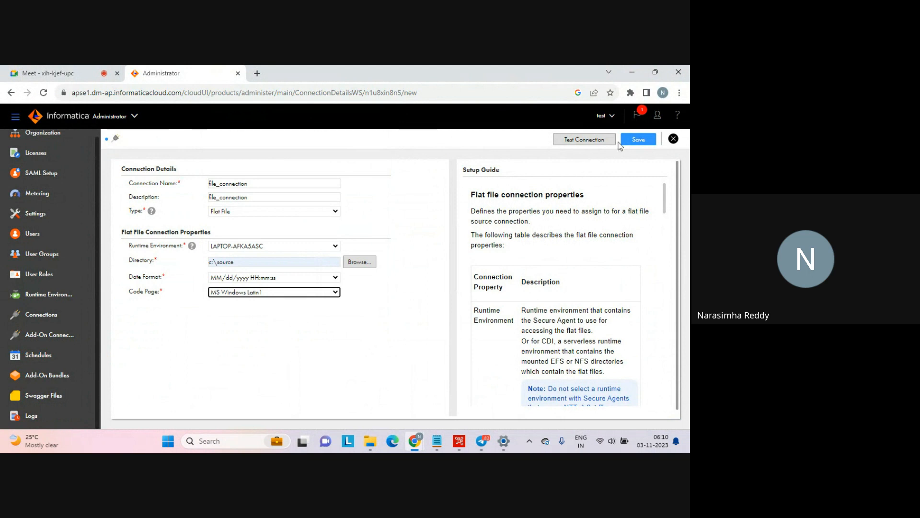
{"action": "left_click", "coordinate": [638, 139]}
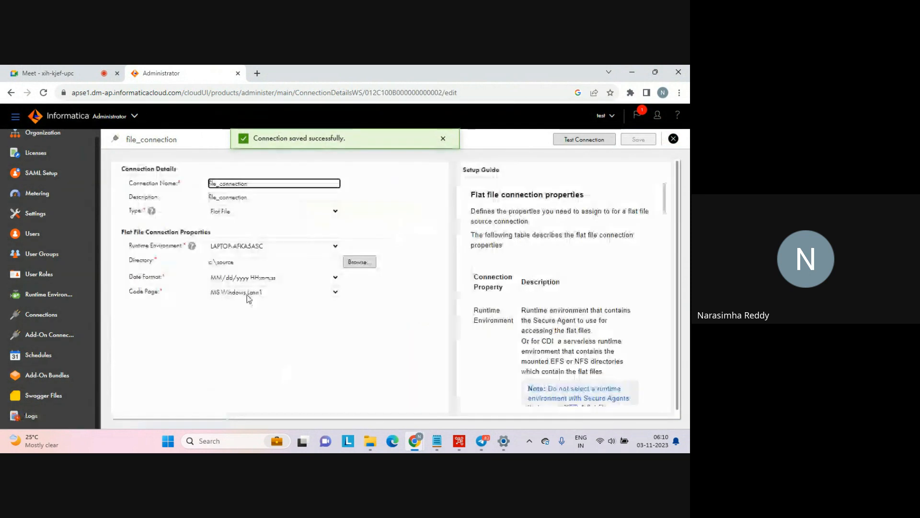
{"action": "left_click", "coordinate": [408, 304]}
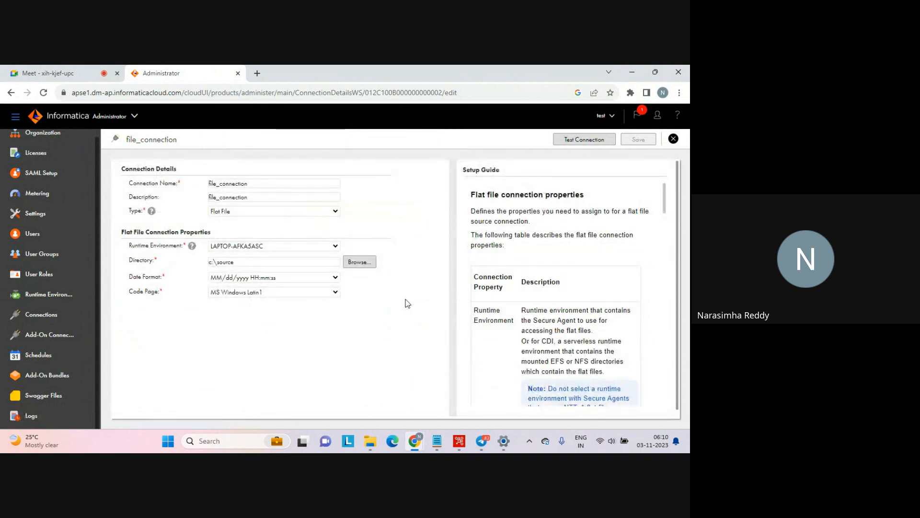
- Test file_connection, highlight the test result and check the source folder in File Explorer before returning to the connection
{"action": "left_click", "coordinate": [585, 142]}
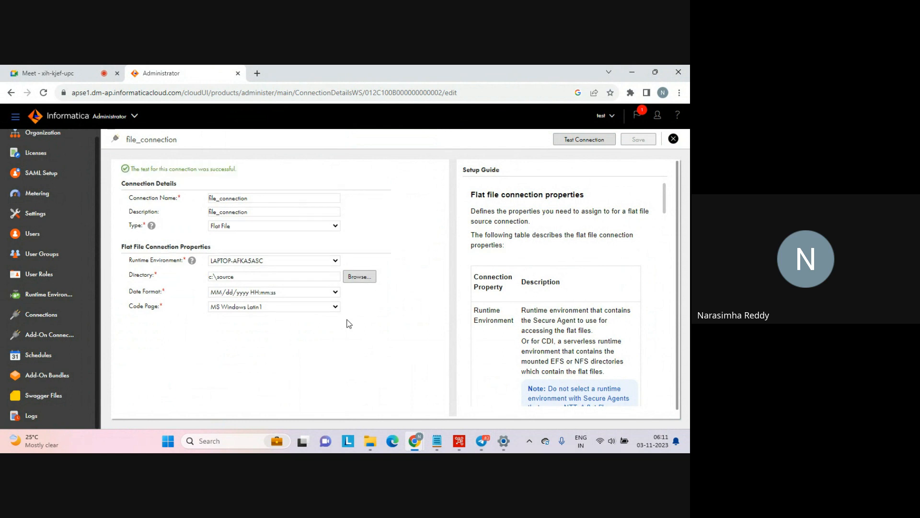
{"action": "triple_click", "coordinate": [186, 173]}
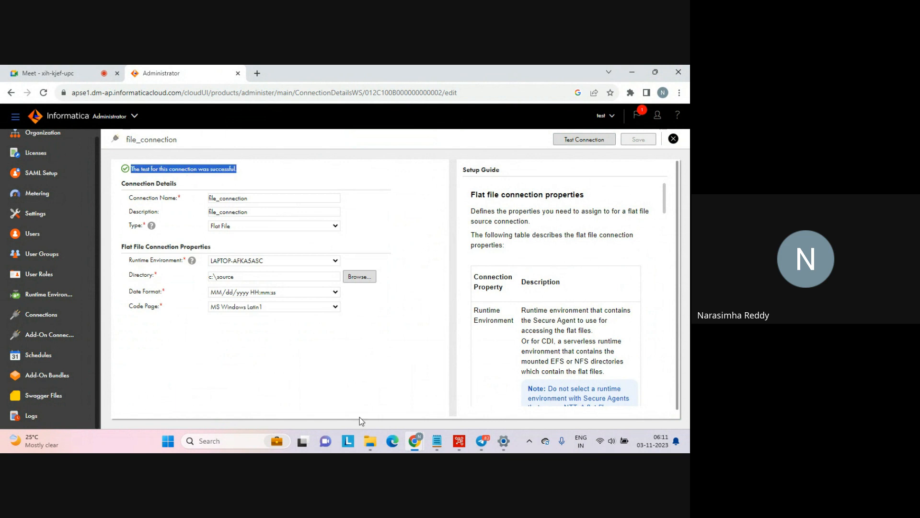
{"action": "left_click", "coordinate": [370, 443]}
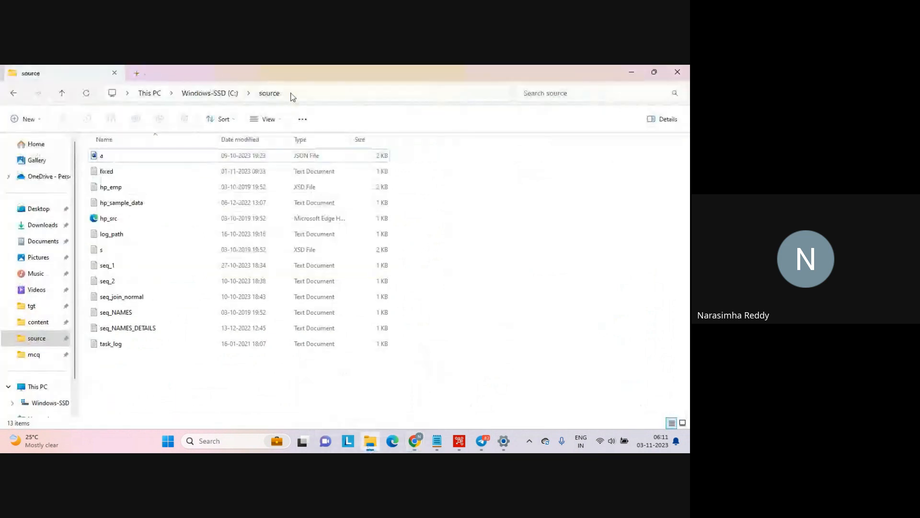
{"action": "left_click", "coordinate": [371, 443]}
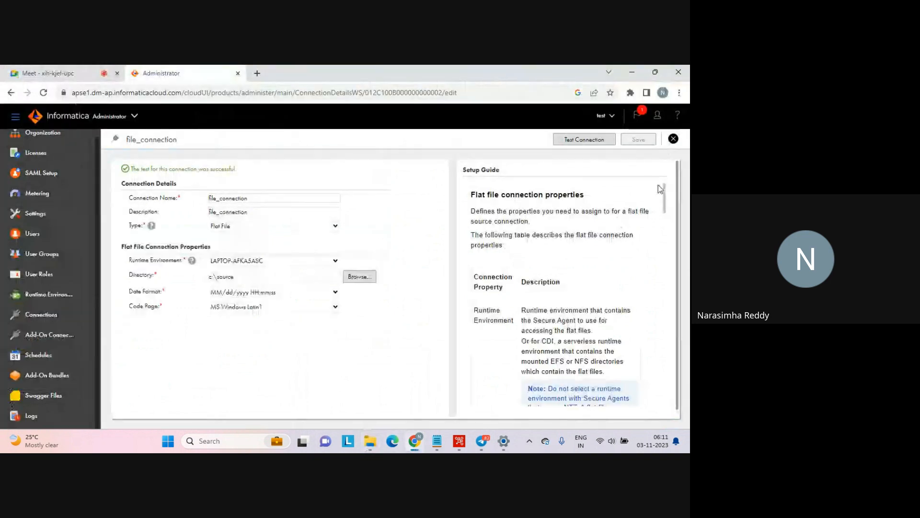
- Return to the Connections list, reopen file_connection for editing to view its properties, and close it without changes
{"action": "left_click", "coordinate": [673, 139]}
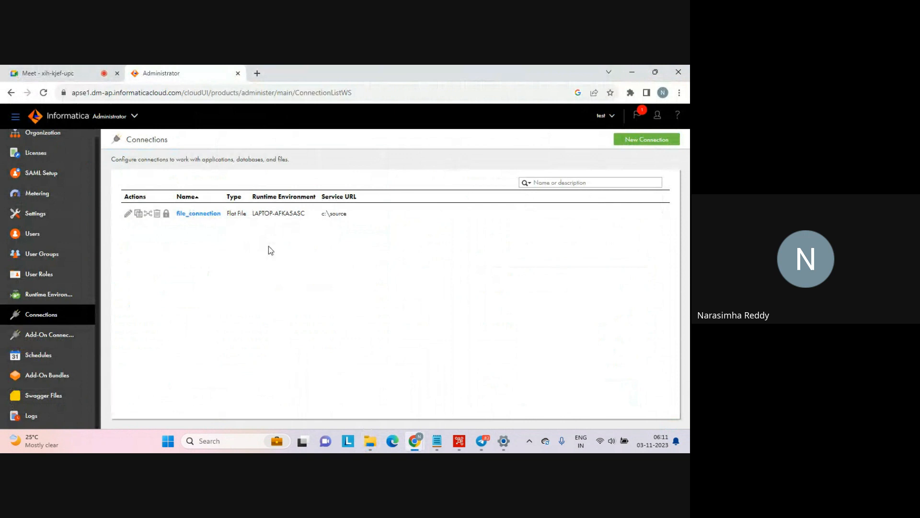
{"action": "left_click", "coordinate": [127, 216]}
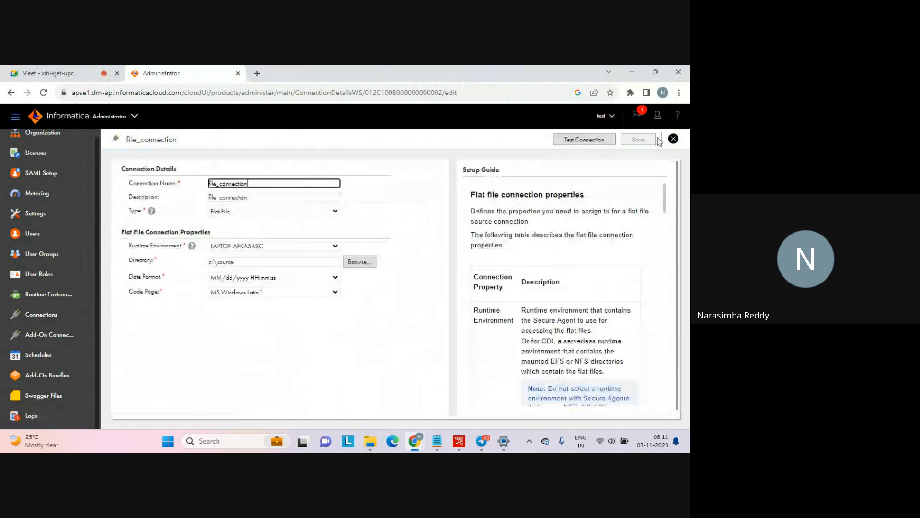
{"action": "left_click", "coordinate": [673, 138]}
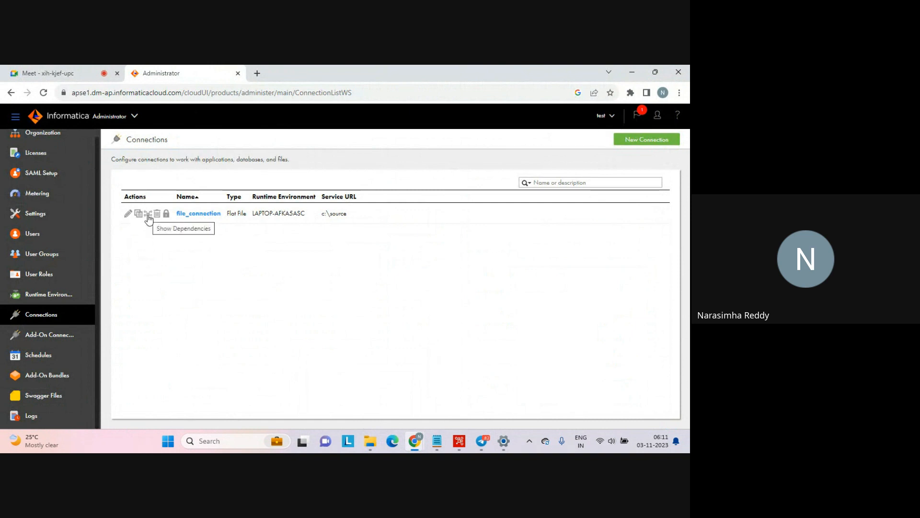
- Show the dependencies of file_connection and examine what its runtime environment LAPTOP-AFKA5ASC uses and is used by
{"action": "left_click", "coordinate": [148, 217]}
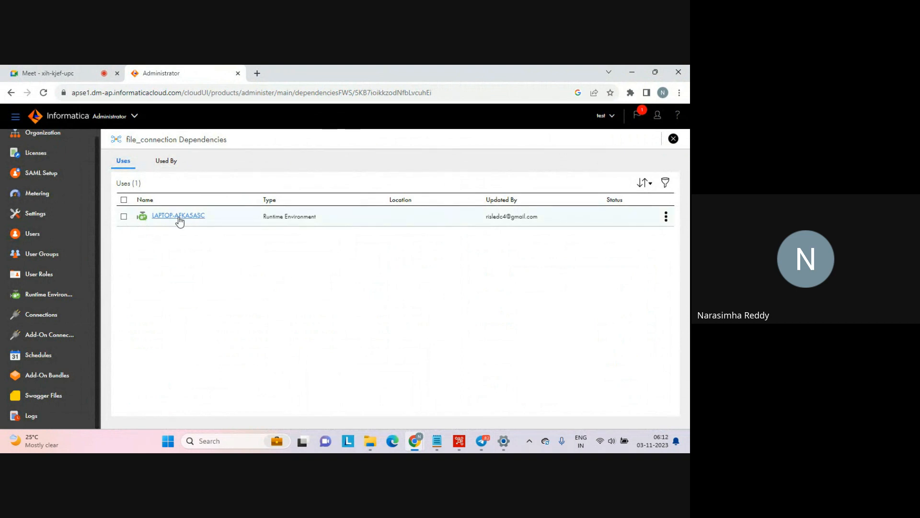
{"action": "left_click", "coordinate": [667, 218]}
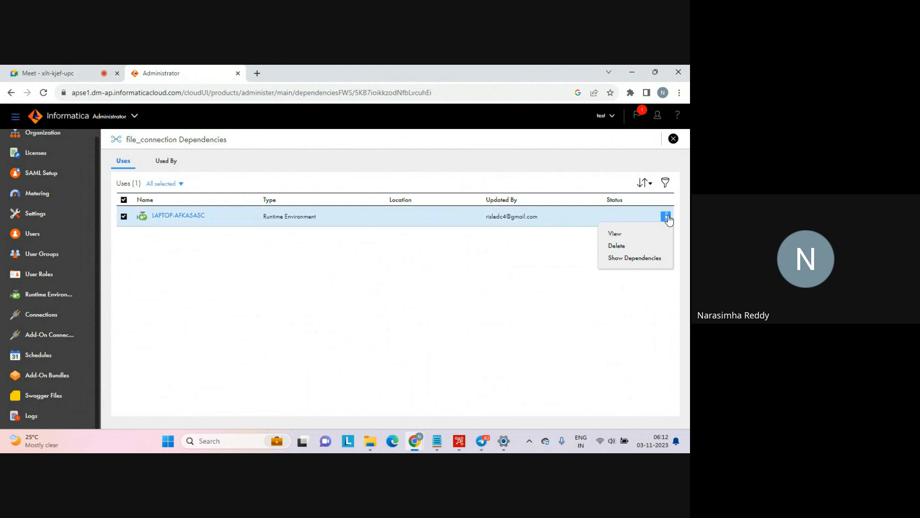
{"action": "left_click", "coordinate": [620, 259]}
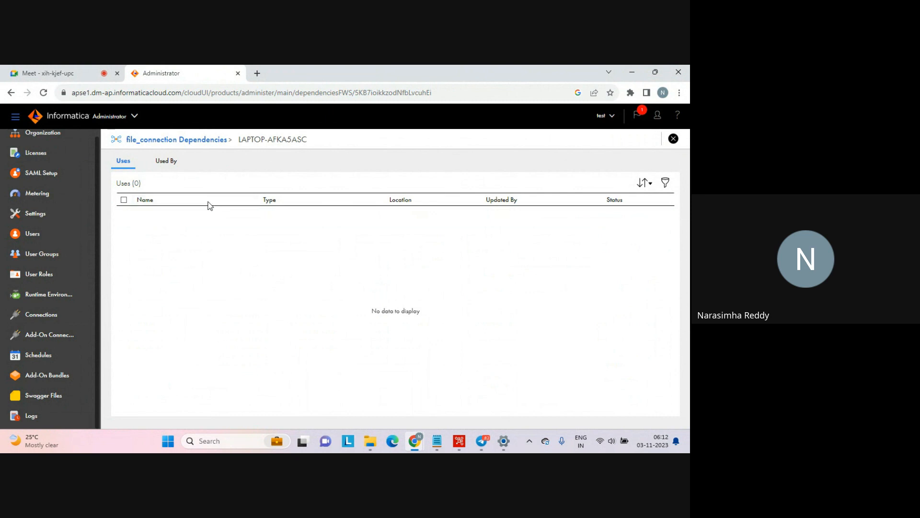
{"action": "left_click", "coordinate": [168, 162]}
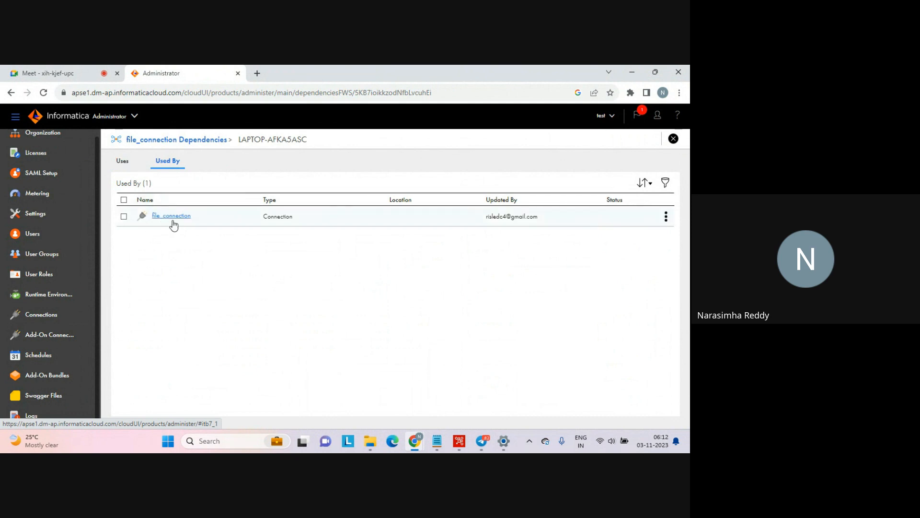
{"action": "left_click", "coordinate": [126, 164]}
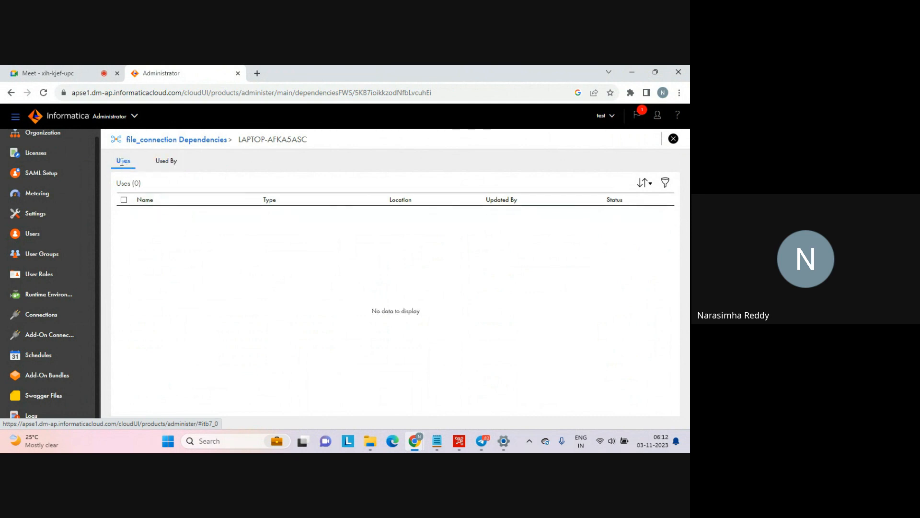
{"action": "left_click", "coordinate": [169, 161]}
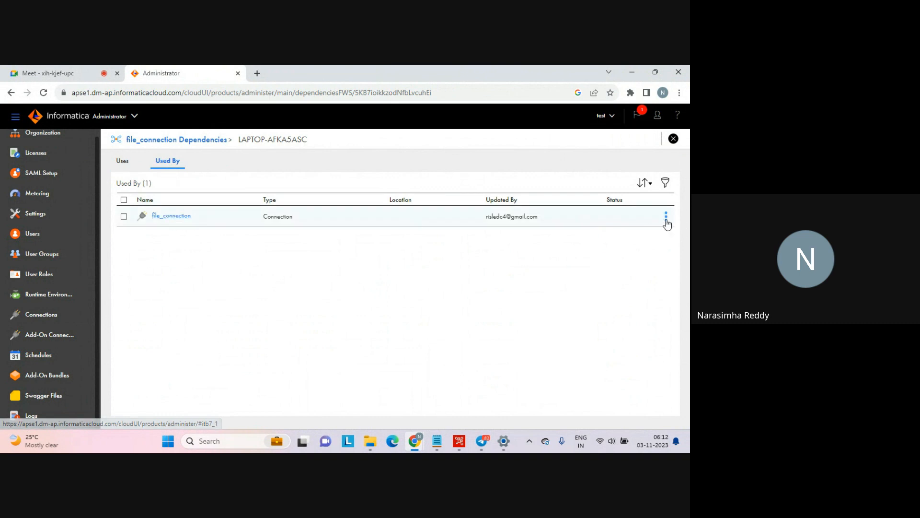
- Show the dependencies of file_connection from the runtime environment's dependents, and close the dependencies view
{"action": "left_click", "coordinate": [666, 218]}
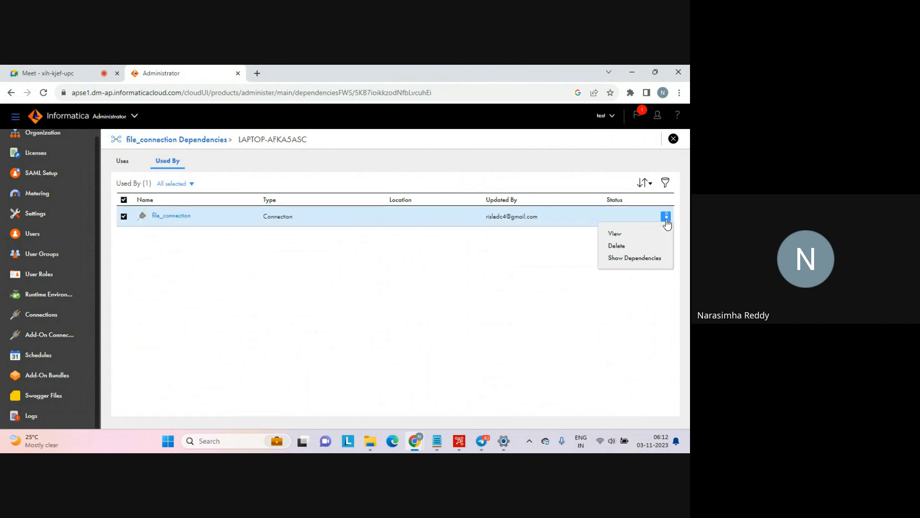
{"action": "left_click", "coordinate": [621, 259]}
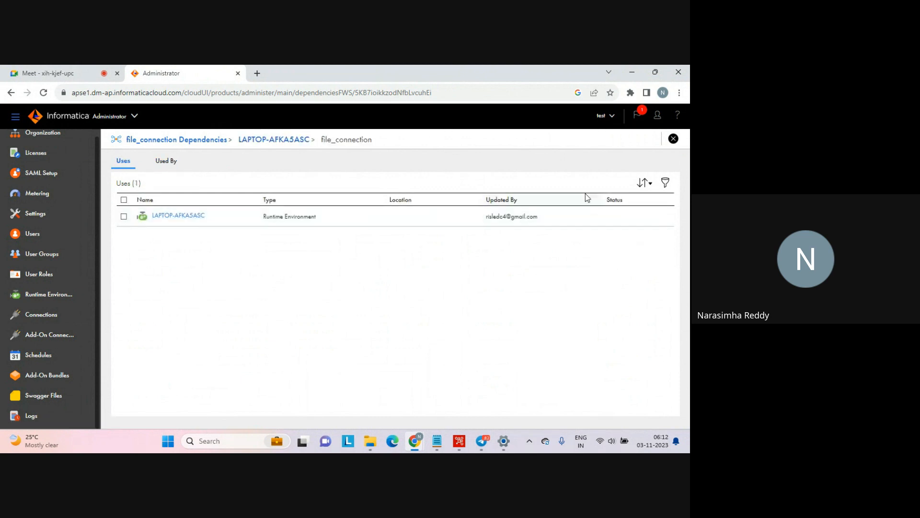
{"action": "left_click", "coordinate": [673, 139]}
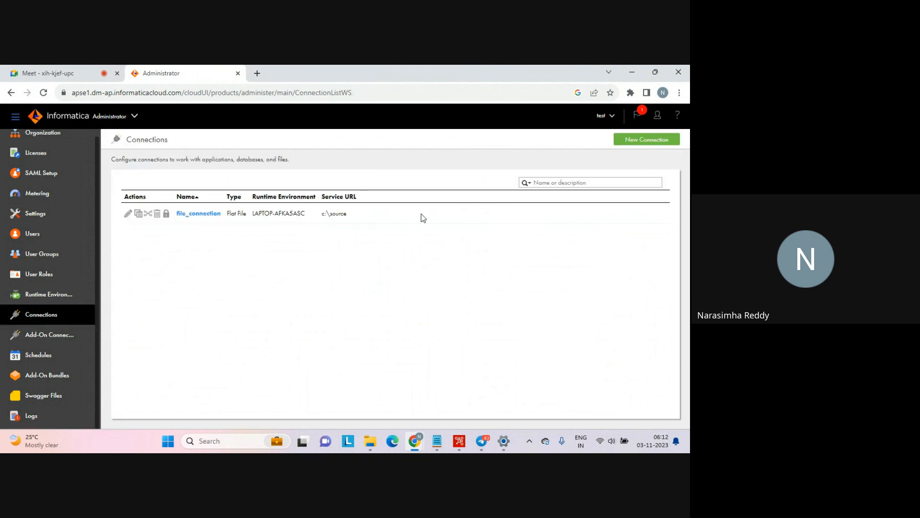
- Review the user and group permissions of file_connection and close them without changes
{"action": "left_click", "coordinate": [166, 214]}
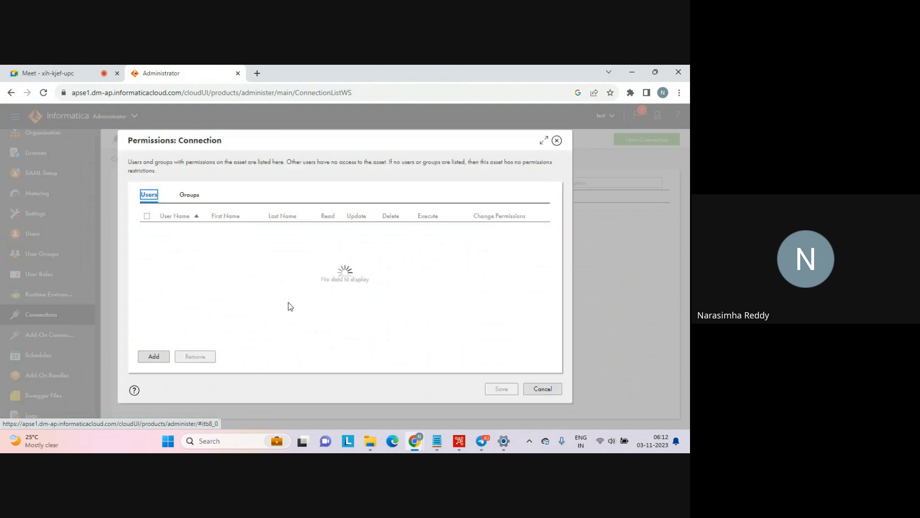
{"action": "left_click", "coordinate": [199, 195]}
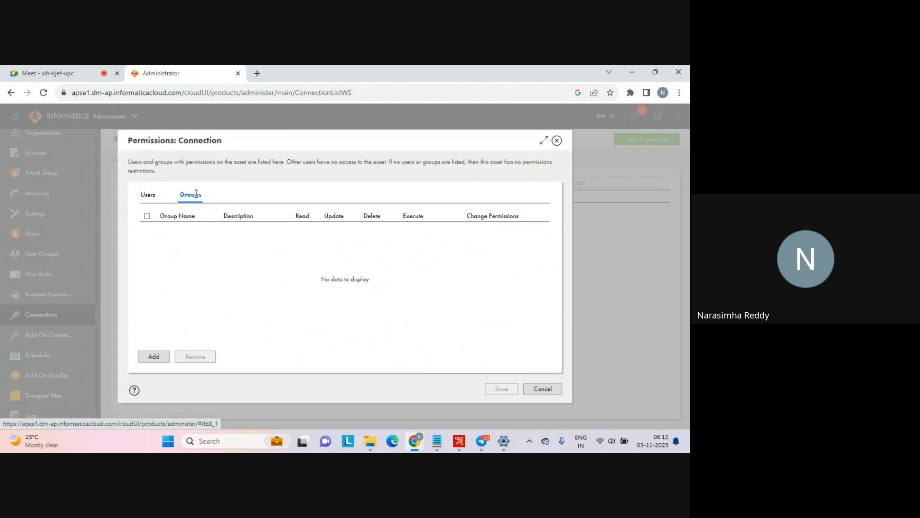
{"action": "left_click", "coordinate": [151, 196]}
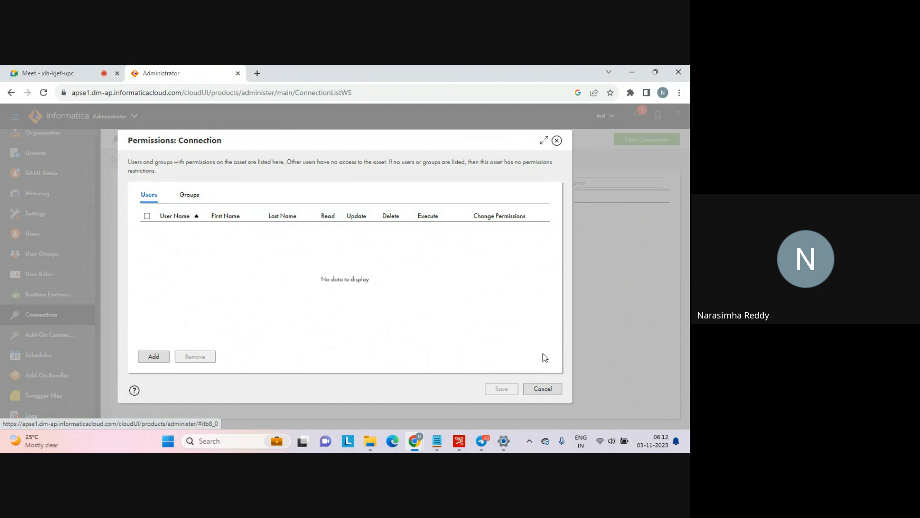
{"action": "left_click", "coordinate": [543, 388]}
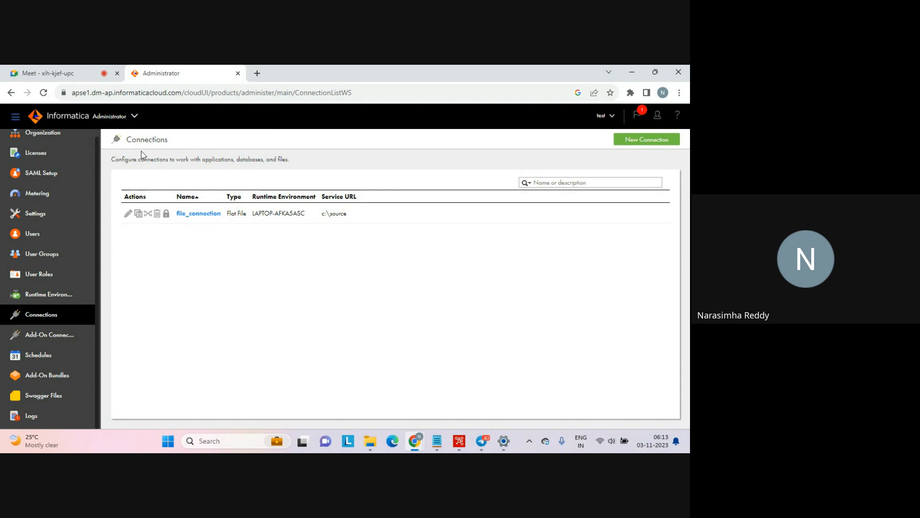
- Review my services and the full list of Informatica Intelligent Cloud Services, including the Master Data Management Cloud group, and close the list
{"action": "left_click", "coordinate": [136, 122]}
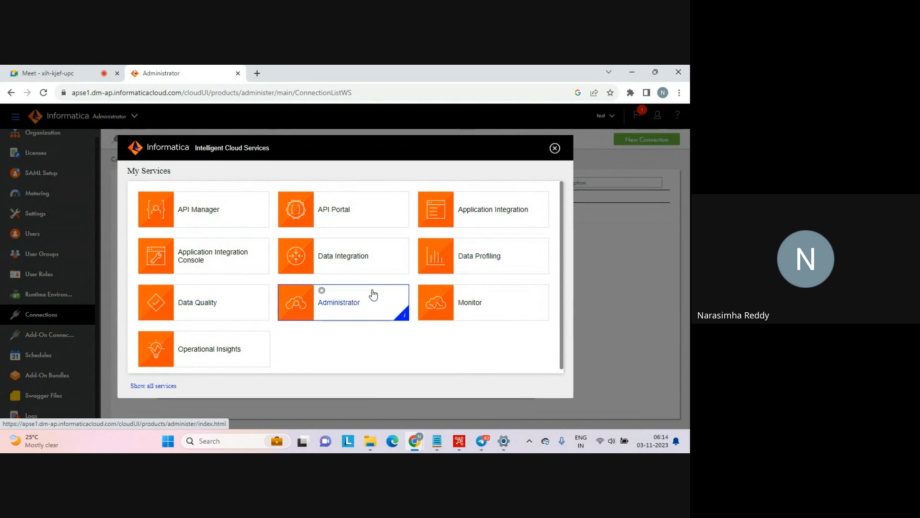
{"action": "left_click", "coordinate": [130, 385]}
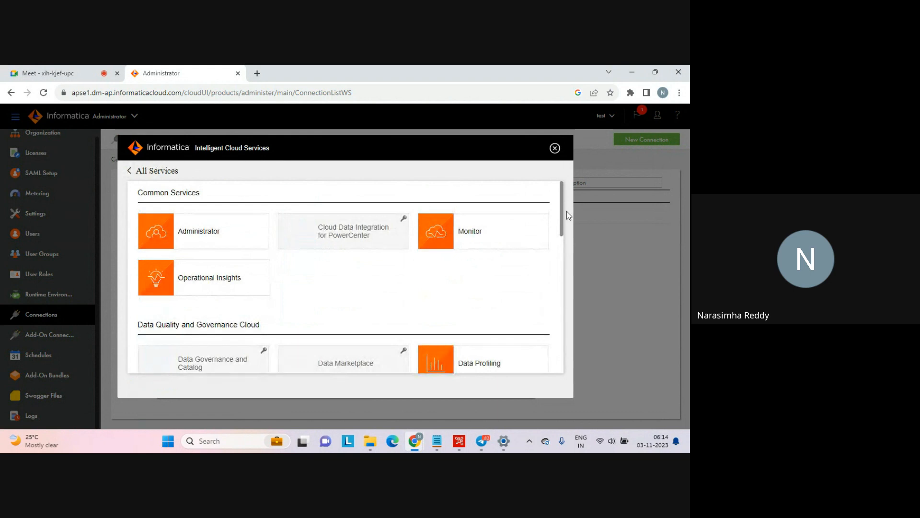
{"action": "left_click_drag", "start_coordinate": [562, 206], "coordinate": [544, 346]}
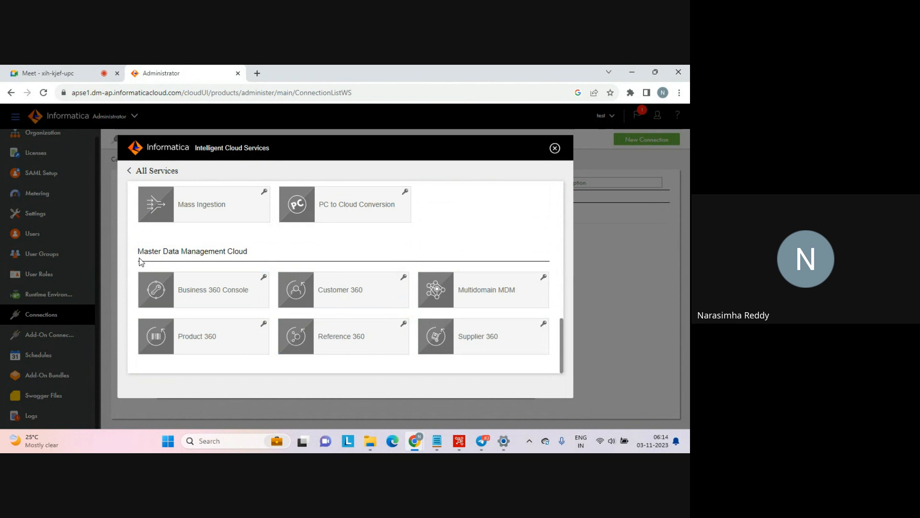
{"action": "left_click_drag", "start_coordinate": [138, 251], "coordinate": [261, 256]}
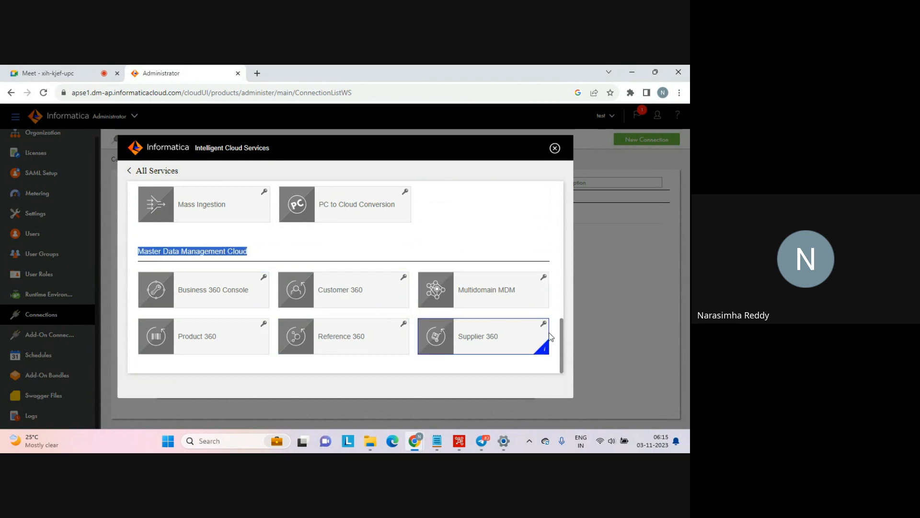
{"action": "left_click_drag", "start_coordinate": [563, 346], "coordinate": [557, 188]}
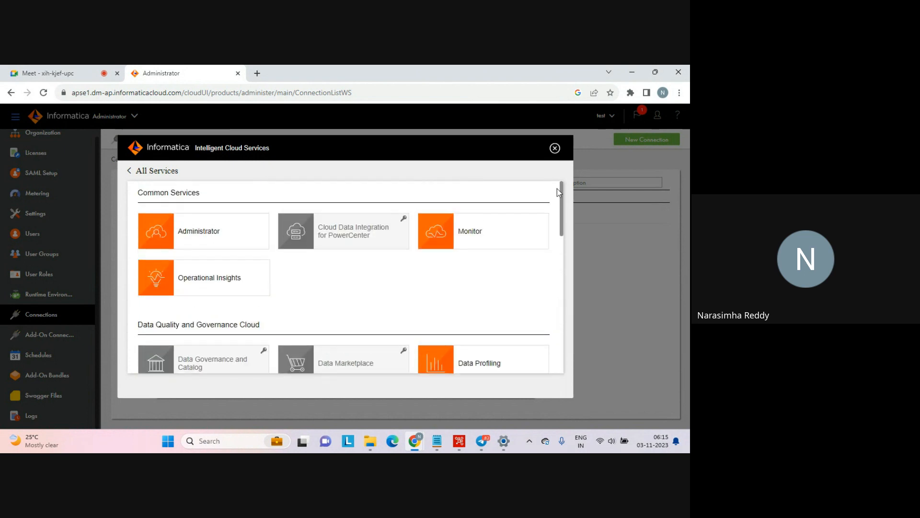
{"action": "left_click", "coordinate": [555, 148]}
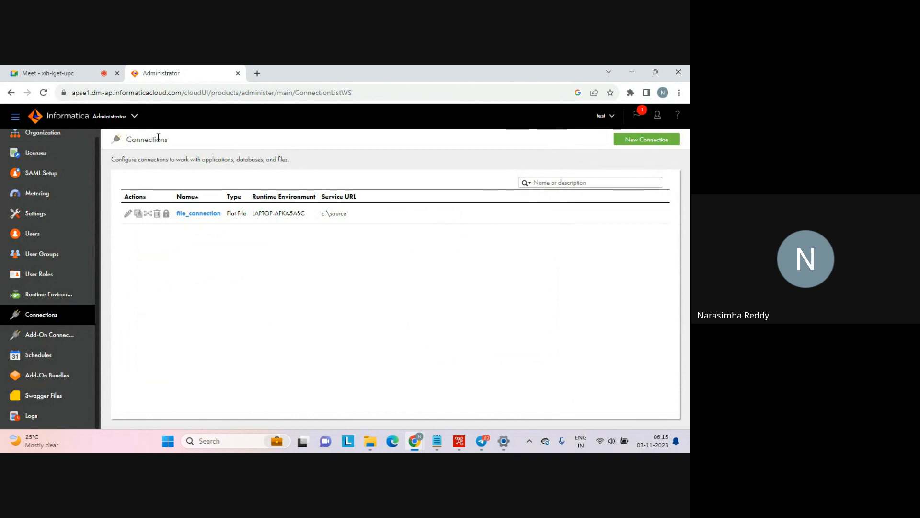
- Switch to the Data Integration service and go to its project list to create projects
{"action": "left_click", "coordinate": [126, 117]}
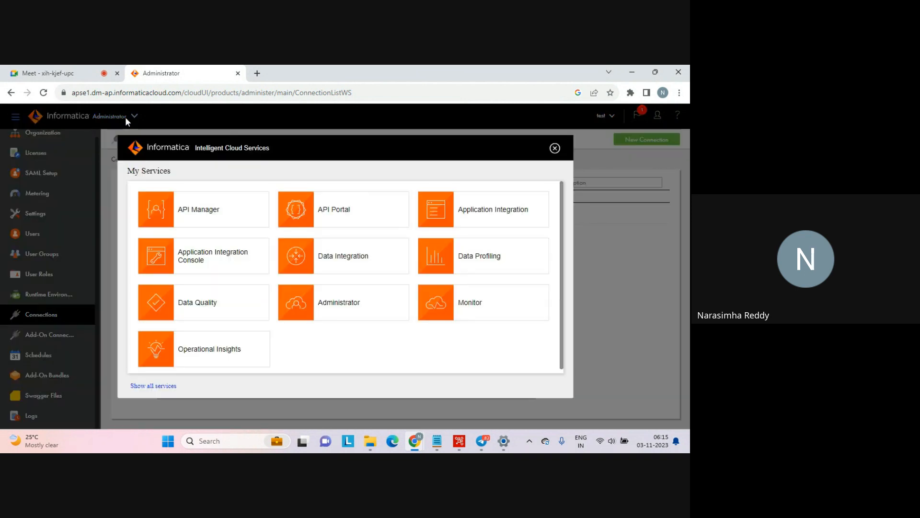
{"action": "left_click", "coordinate": [342, 257]}
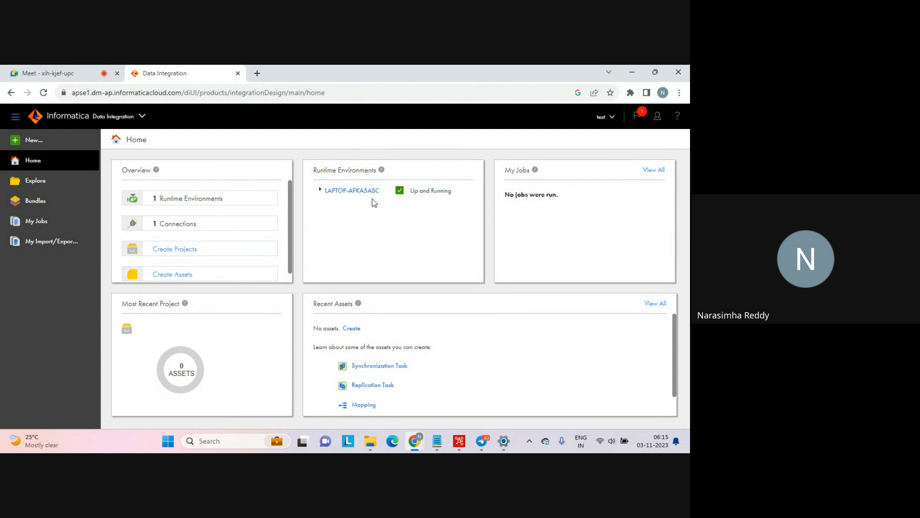
{"action": "left_click", "coordinate": [167, 254]}
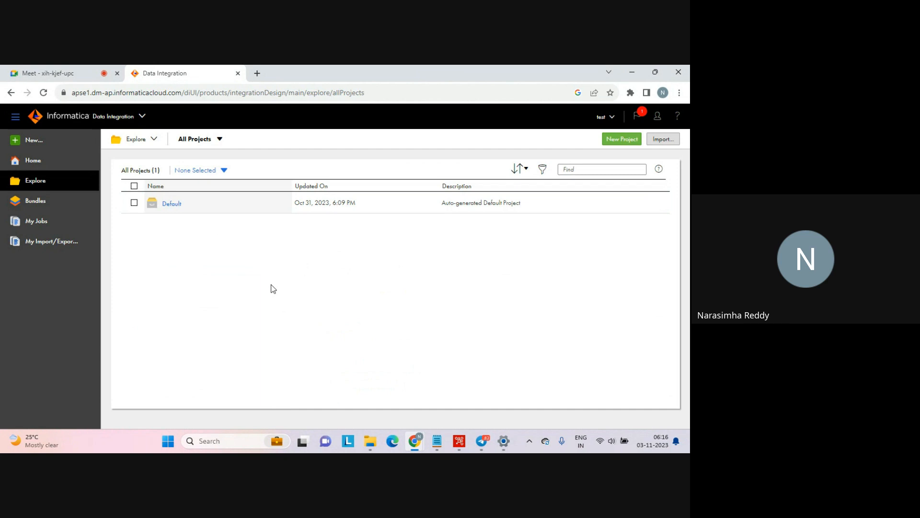
- Create a new project named dev with the description dev
{"action": "left_click", "coordinate": [616, 141]}
{"action": "left_click", "coordinate": [237, 244]}
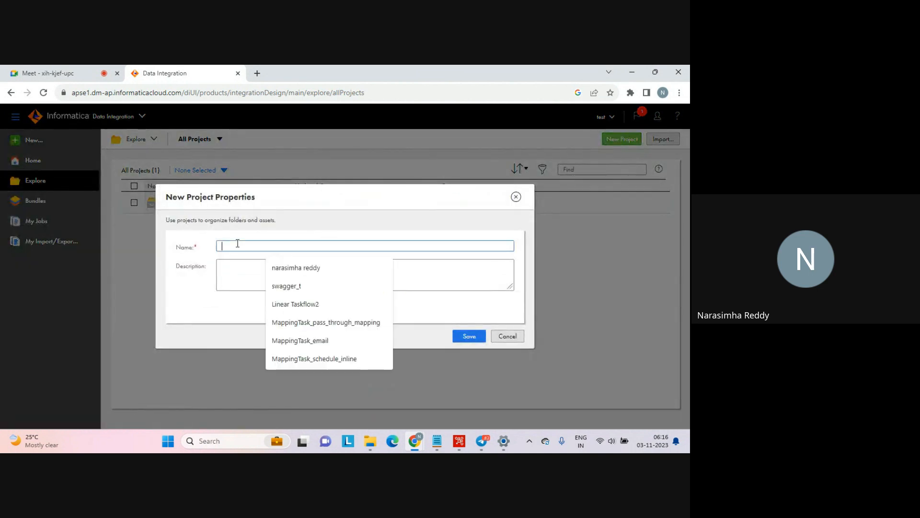
{"action": "type", "text": "dev"}
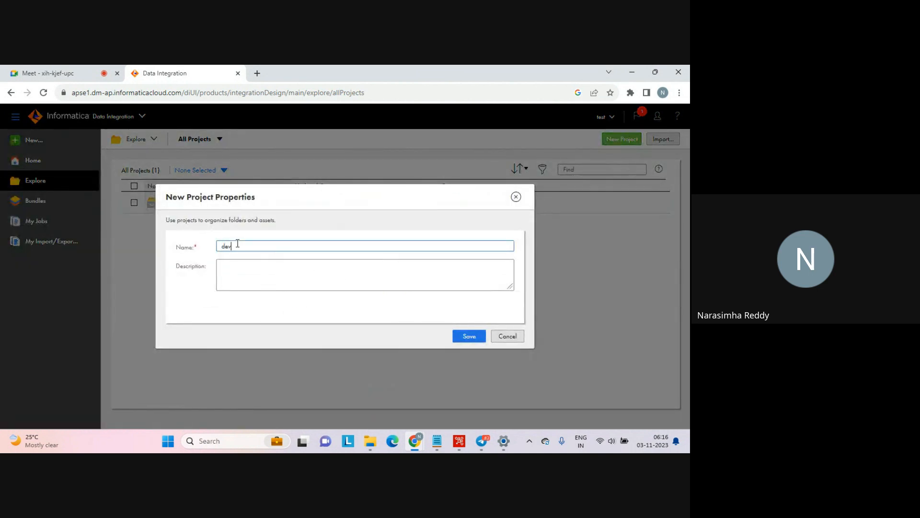
{"action": "left_click_drag", "start_coordinate": [237, 244], "coordinate": [182, 253]}
{"action": "key", "text": "ctrl+c"}
{"action": "left_click", "coordinate": [248, 288]}
{"action": "key", "text": "ctrl+v"}
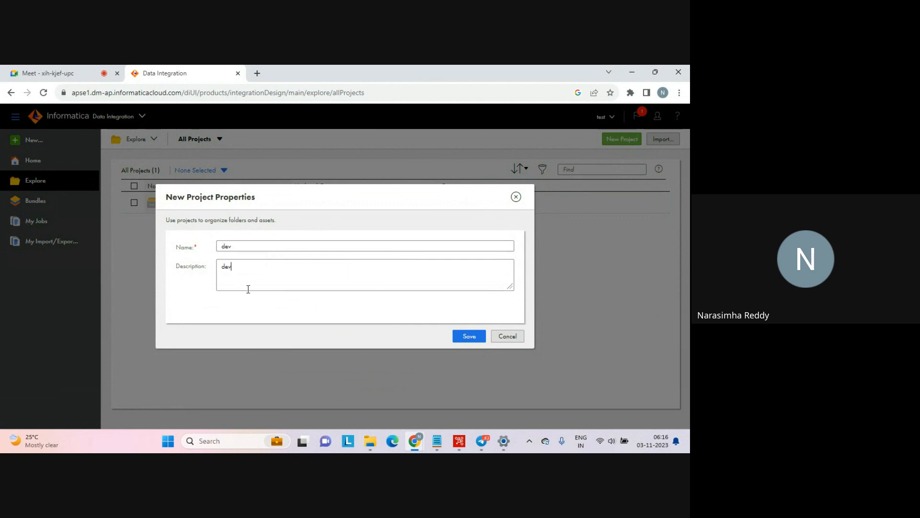
{"action": "left_click", "coordinate": [471, 337]}
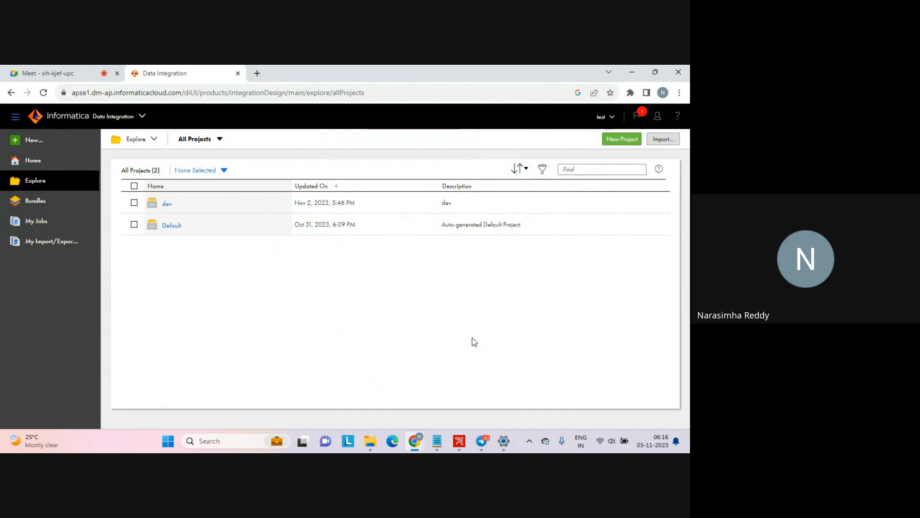
- Create a folder named extract with the description dev inside the dev project
{"action": "left_click", "coordinate": [167, 205]}
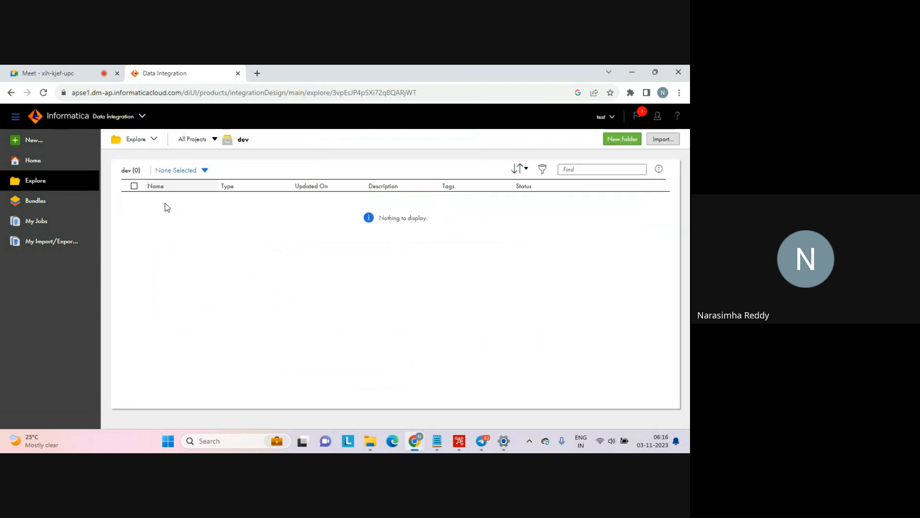
{"action": "left_click", "coordinate": [620, 140]}
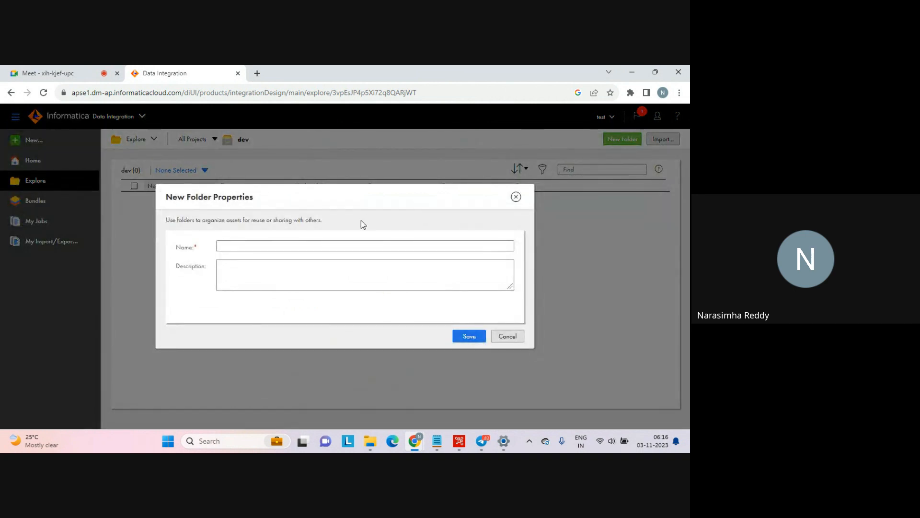
{"action": "left_click", "coordinate": [244, 244]}
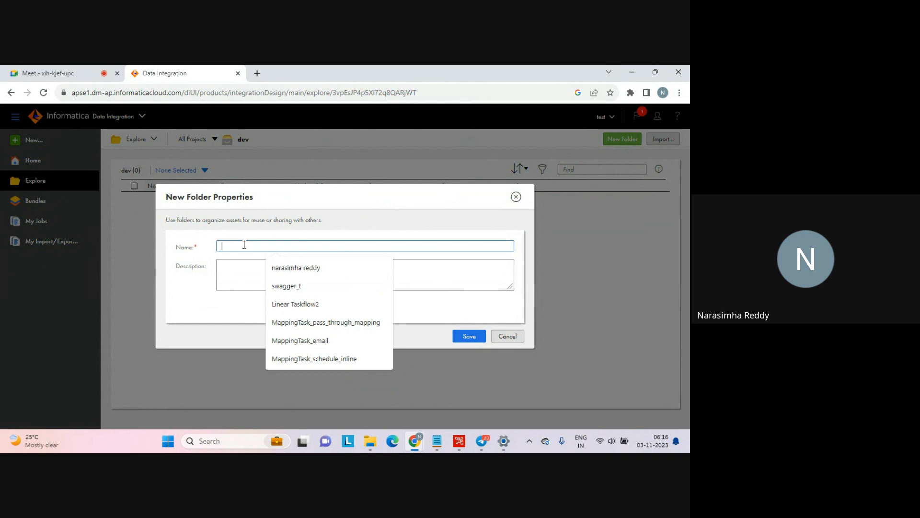
{"action": "type", "text": "dev"}
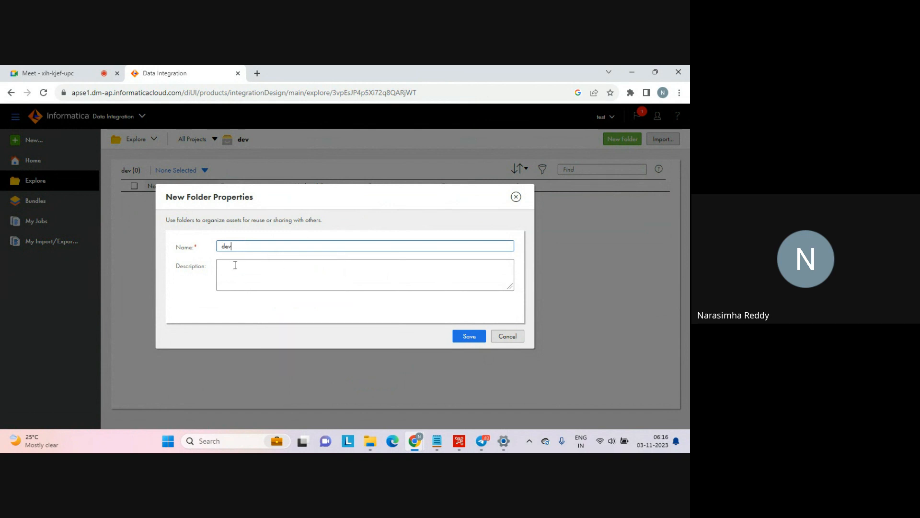
{"action": "left_click", "coordinate": [235, 265]}
{"action": "type", "text": "de"}
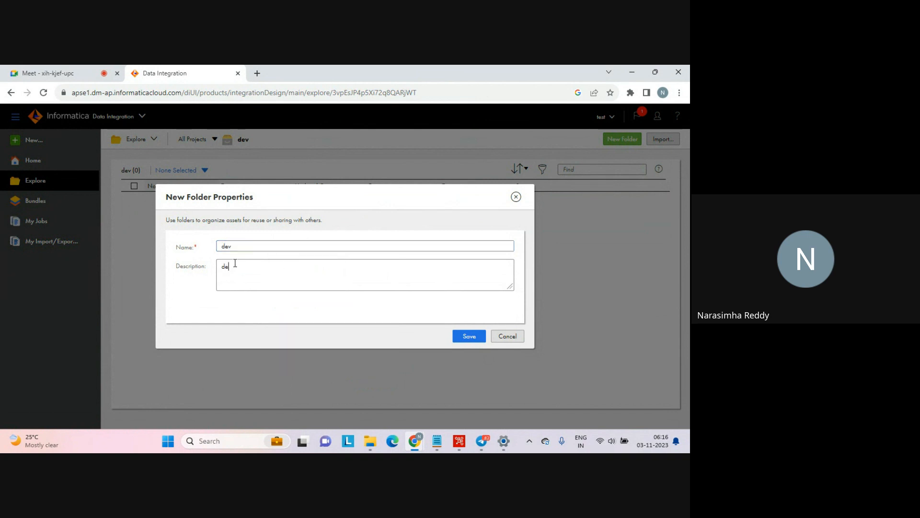
{"action": "type", "text": "v"}
{"action": "double_click", "coordinate": [227, 246]}
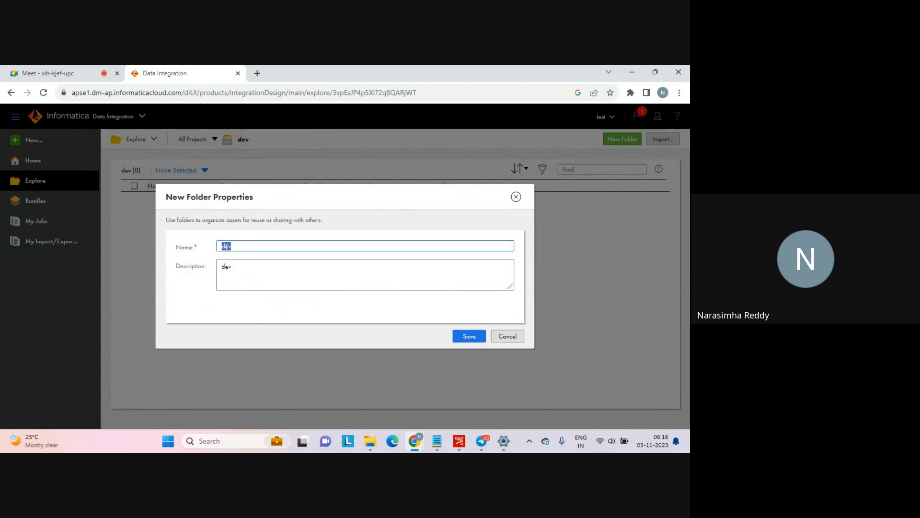
{"action": "type", "text": "extract"}
{"action": "left_click", "coordinate": [468, 335]}
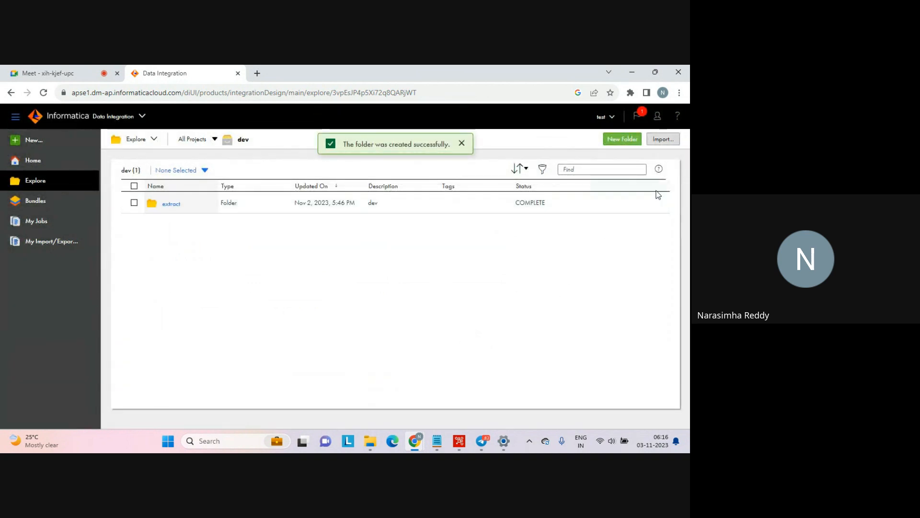
- Look at the asset import page, close it, and review the asset types that can be created from the Home page
{"action": "left_click", "coordinate": [661, 141]}
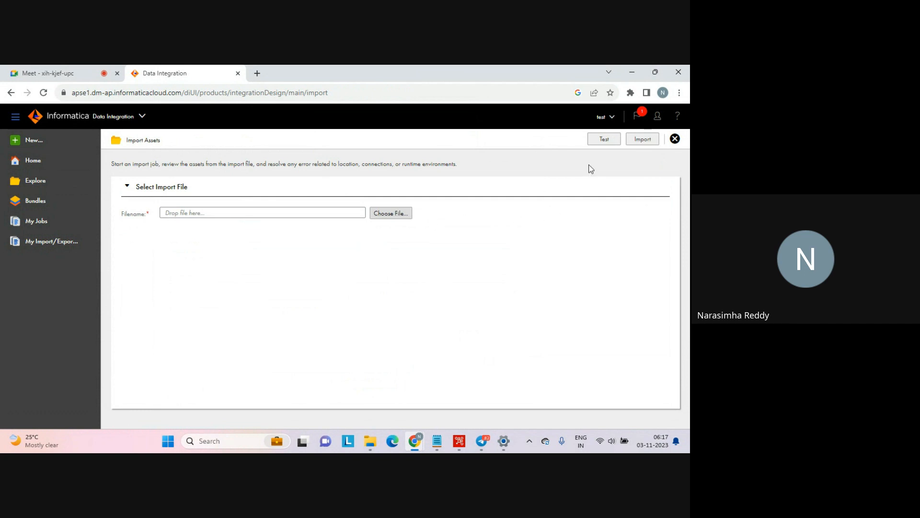
{"action": "left_click", "coordinate": [675, 139]}
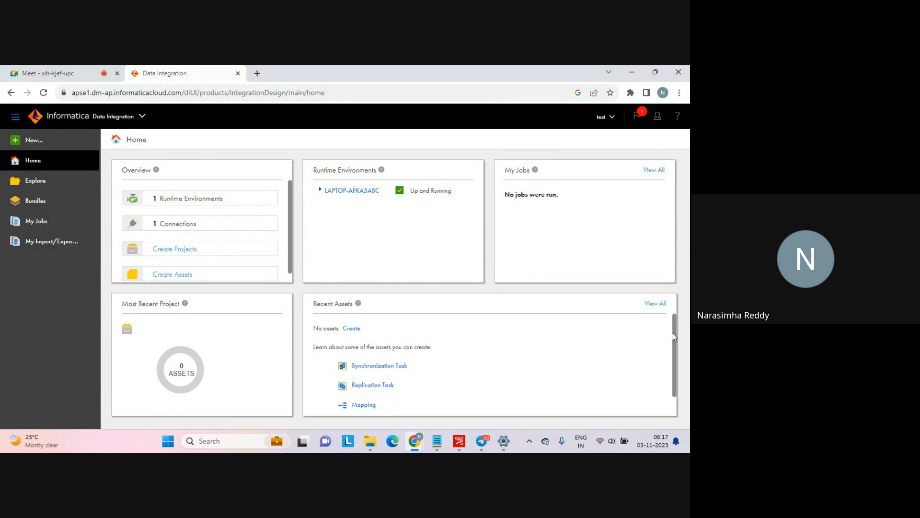
{"action": "left_click_drag", "start_coordinate": [677, 335], "coordinate": [664, 393]}
{"action": "left_click", "coordinate": [599, 374]}
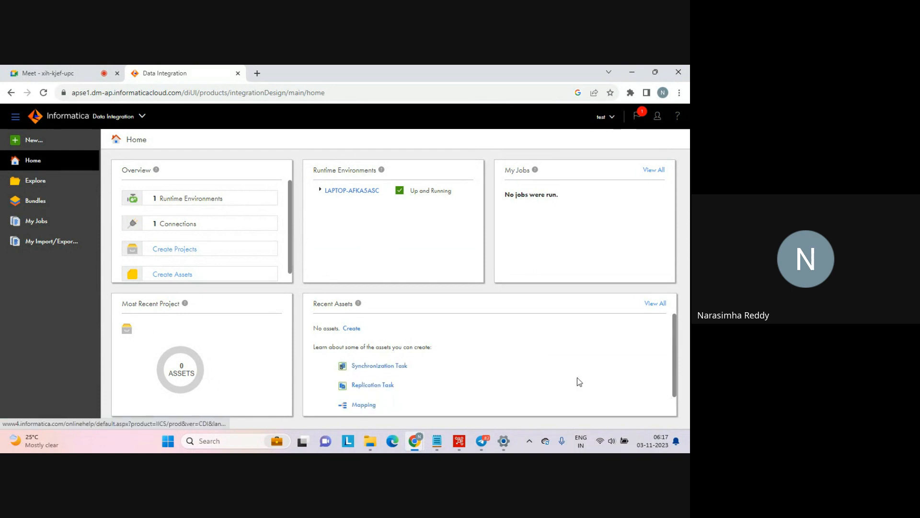
{"action": "left_click_drag", "start_coordinate": [675, 360], "coordinate": [666, 406]}
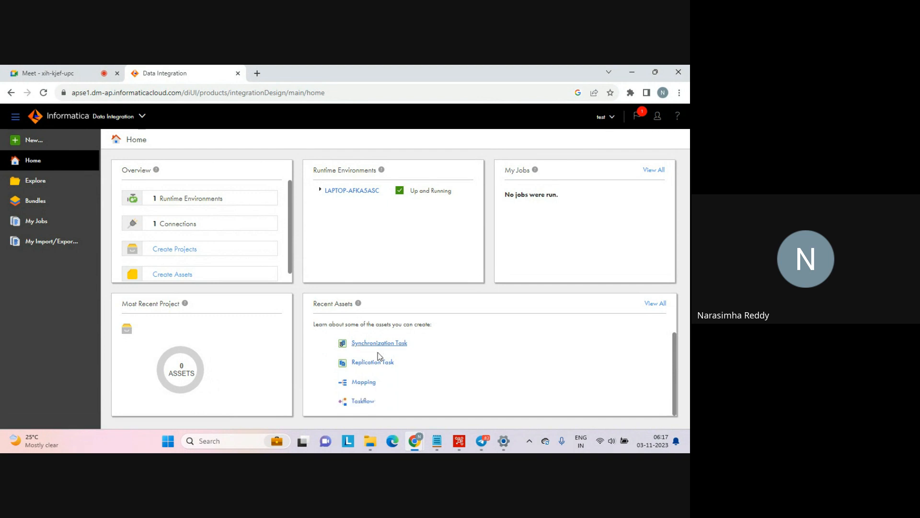
- View all recent assets and try the selection options on the dev project's contents, selecting everything on the page
{"action": "left_click", "coordinate": [658, 304]}
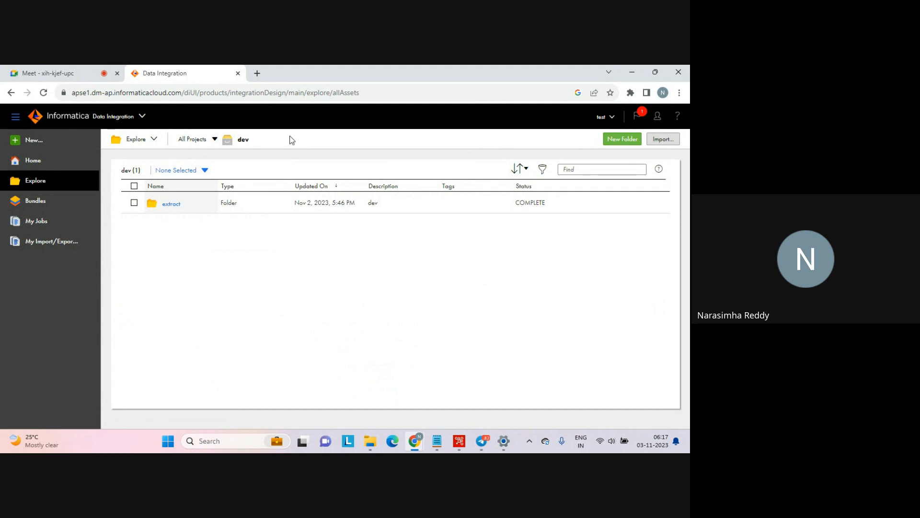
{"action": "left_click", "coordinate": [178, 171]}
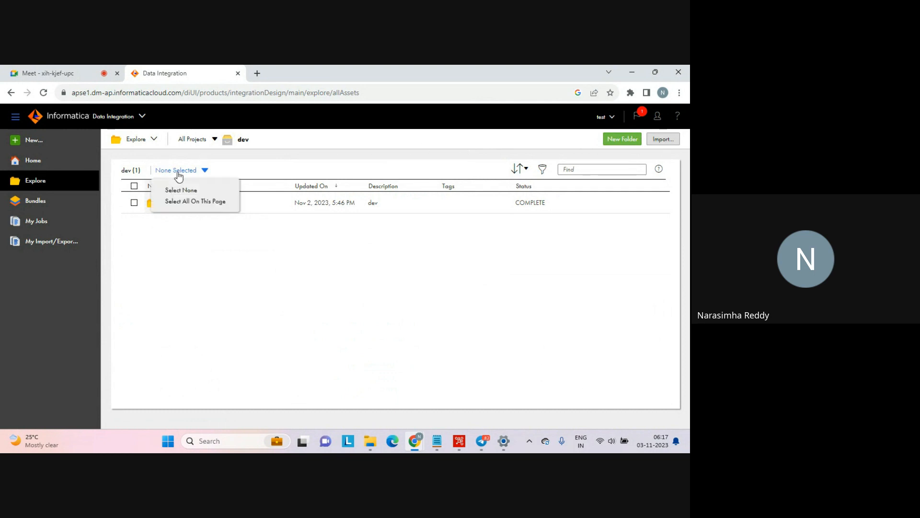
{"action": "left_click", "coordinate": [173, 190]}
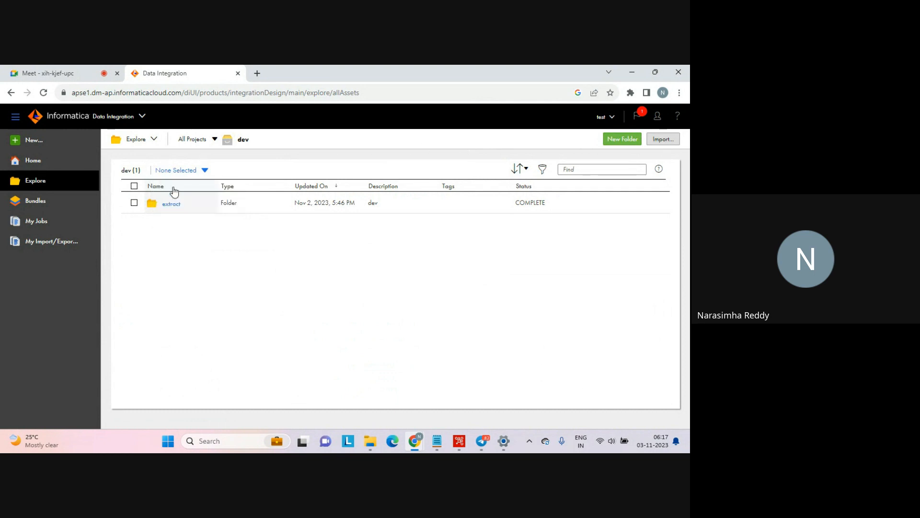
{"action": "left_click", "coordinate": [191, 172]}
{"action": "left_click", "coordinate": [177, 202]}
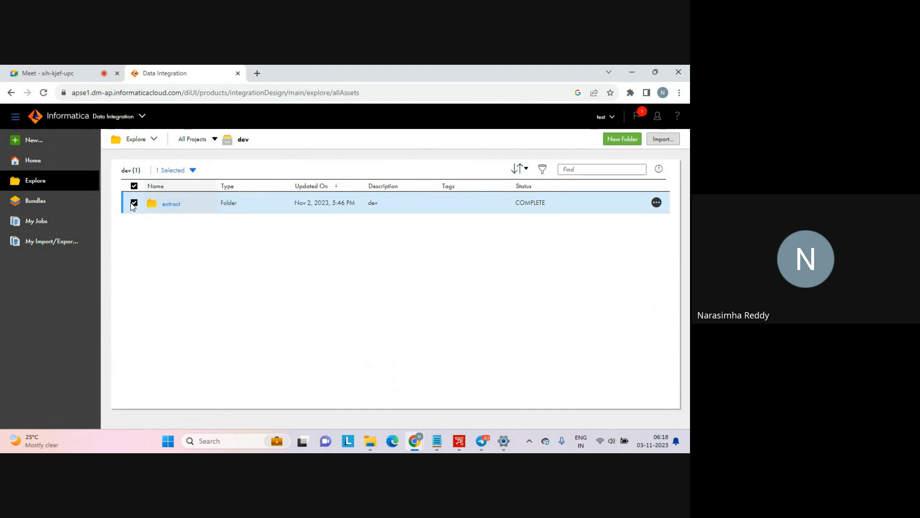
- Return to the Home page and create a new asset of type Mapping
{"action": "left_click", "coordinate": [33, 160]}
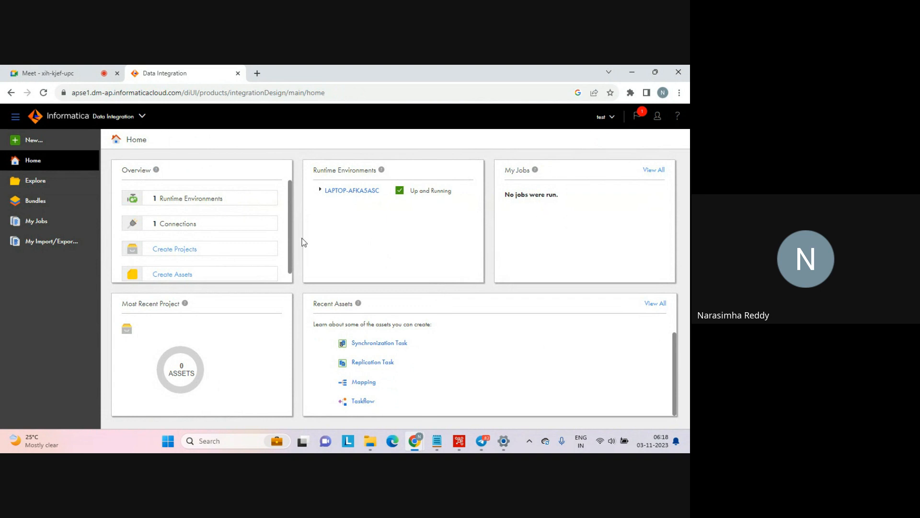
{"action": "left_click", "coordinate": [36, 142]}
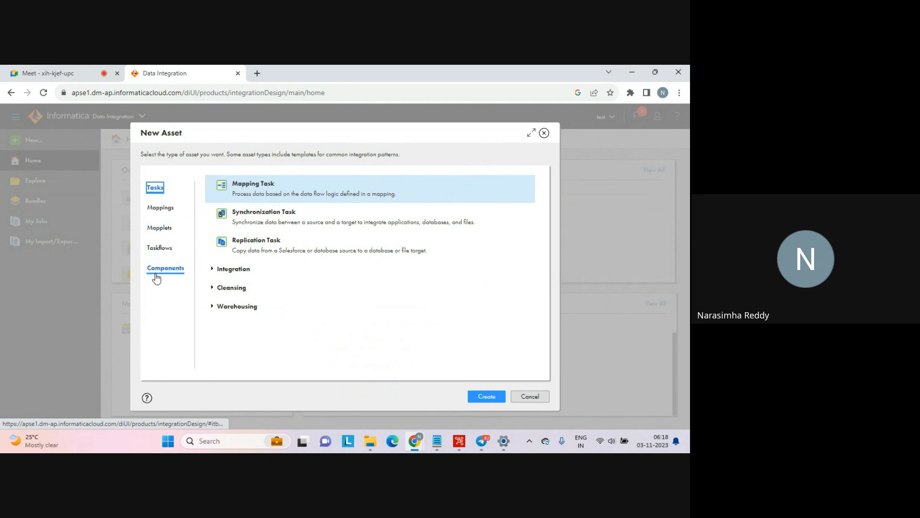
{"action": "left_click", "coordinate": [166, 209]}
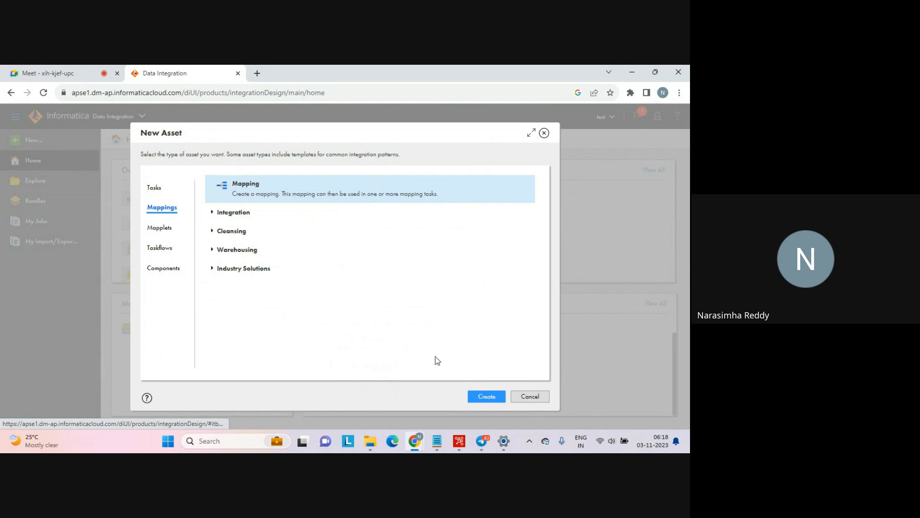
{"action": "left_click", "coordinate": [486, 398]}
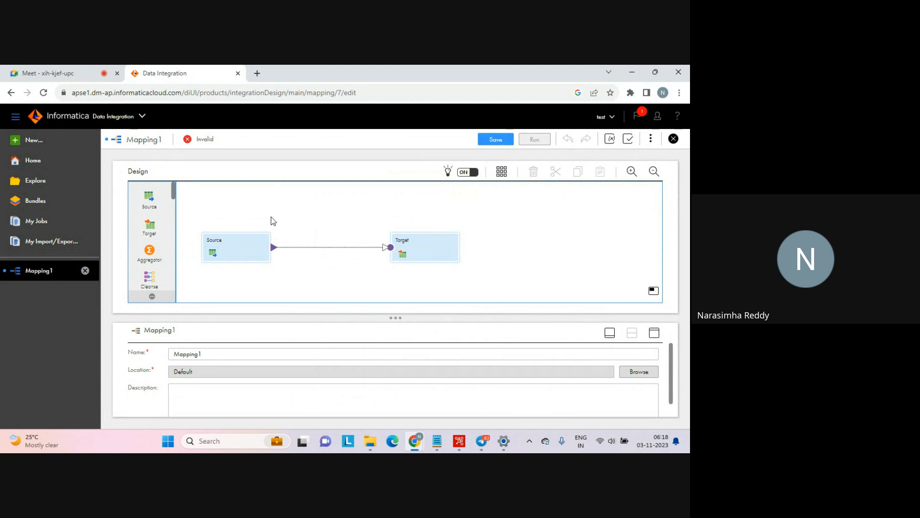
- Select all shapes on the mapping canvas and look through the available transformations from Source to Web Services
{"action": "mouse_move", "coordinate": [193, 193]}
{"action": "left_mouse_down"}
{"action": "mouse_move", "coordinate": [336, 282]}
{"action": "mouse_move", "coordinate": [537, 301]}
{"action": "left_mouse_up"}
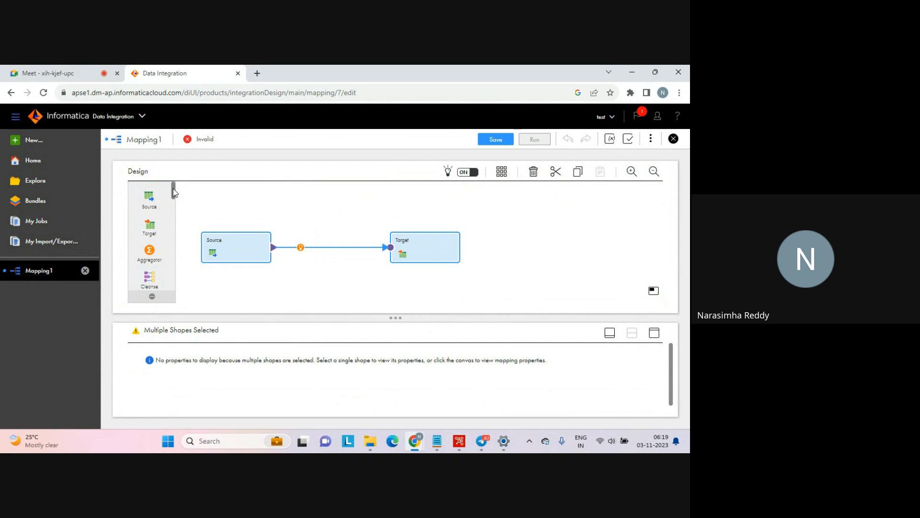
{"action": "left_click_drag", "start_coordinate": [173, 191], "coordinate": [173, 199]}
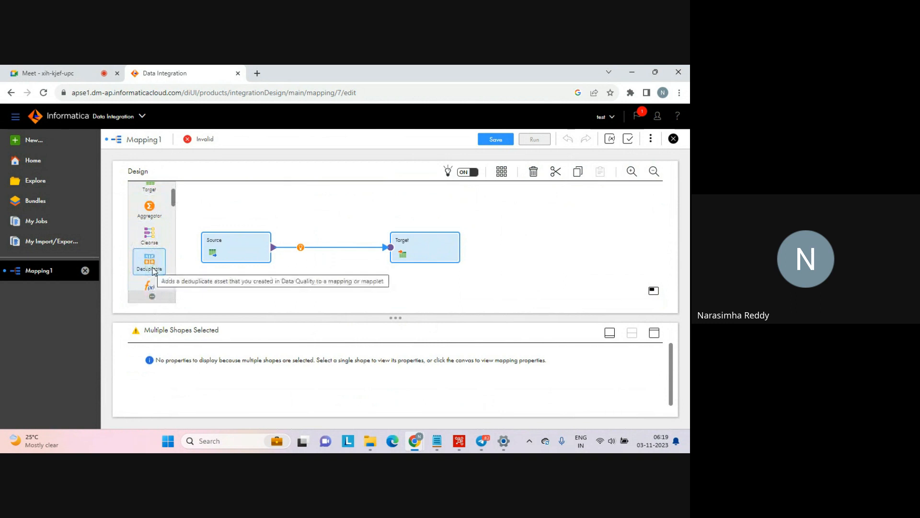
{"action": "left_click_drag", "start_coordinate": [173, 197], "coordinate": [172, 253]}
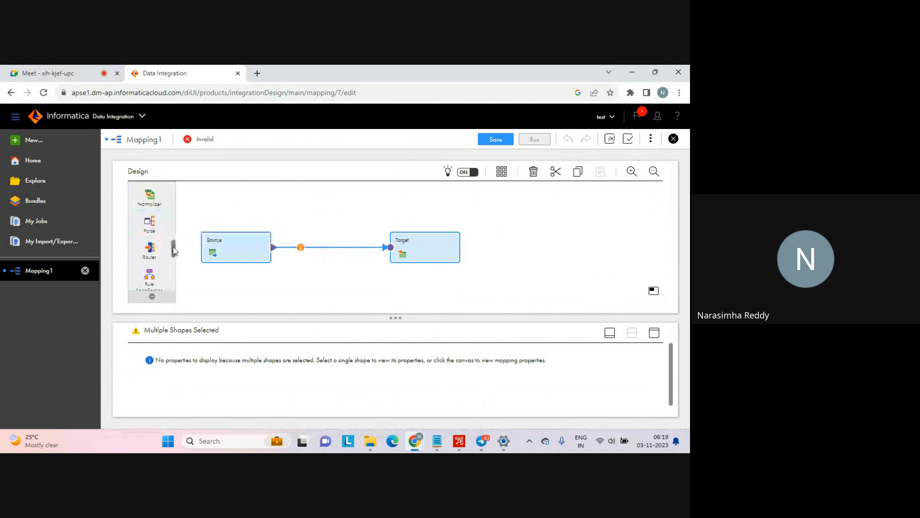
{"action": "scroll", "coordinate": [174, 250], "scroll_direction": "down", "scroll_amount": 2}
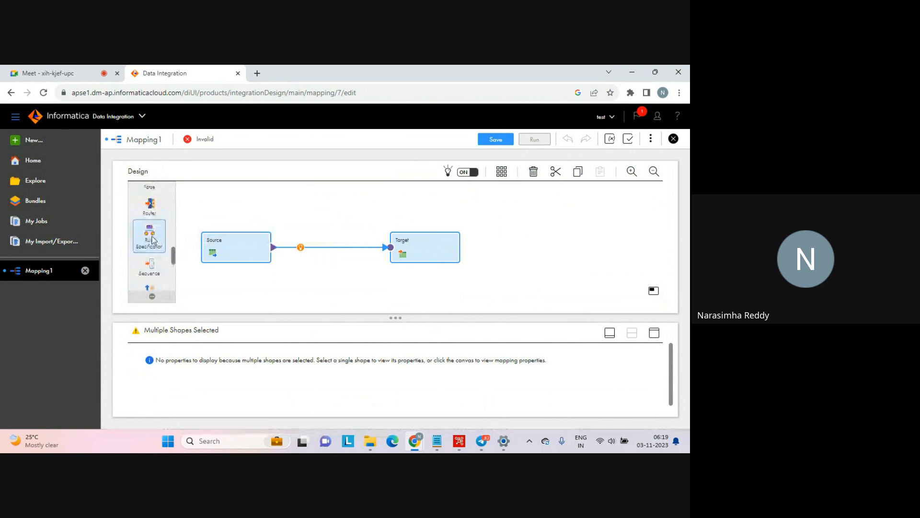
{"action": "scroll", "coordinate": [175, 274], "scroll_direction": "down", "scroll_amount": 3}
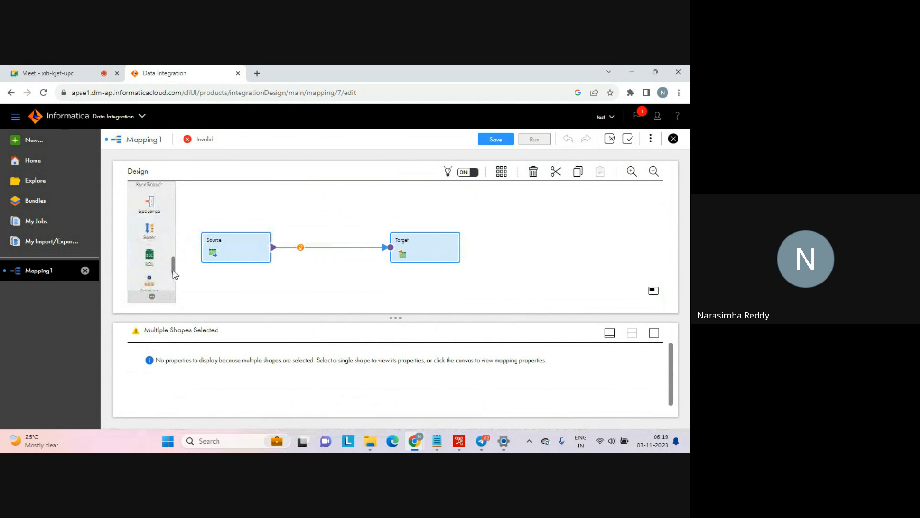
{"action": "scroll", "coordinate": [173, 277], "scroll_direction": "down", "scroll_amount": 4}
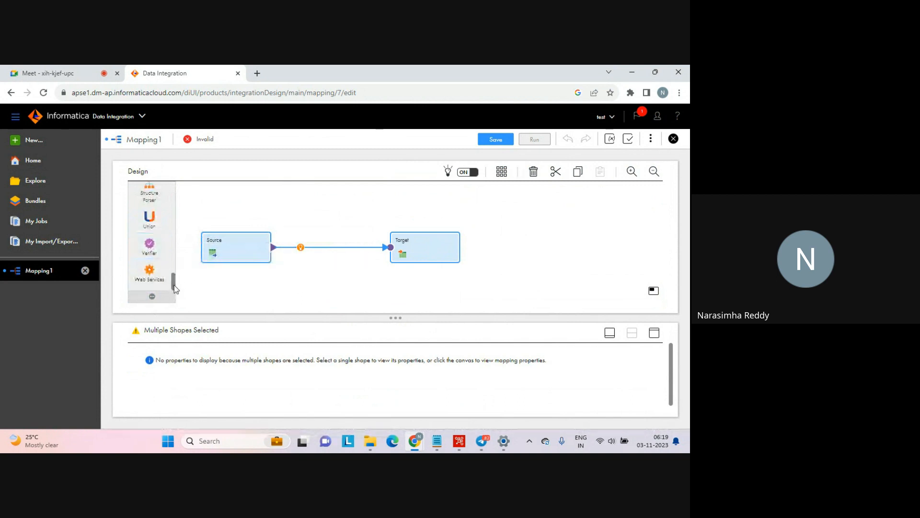
{"action": "left_click_drag", "start_coordinate": [174, 285], "coordinate": [169, 160]}
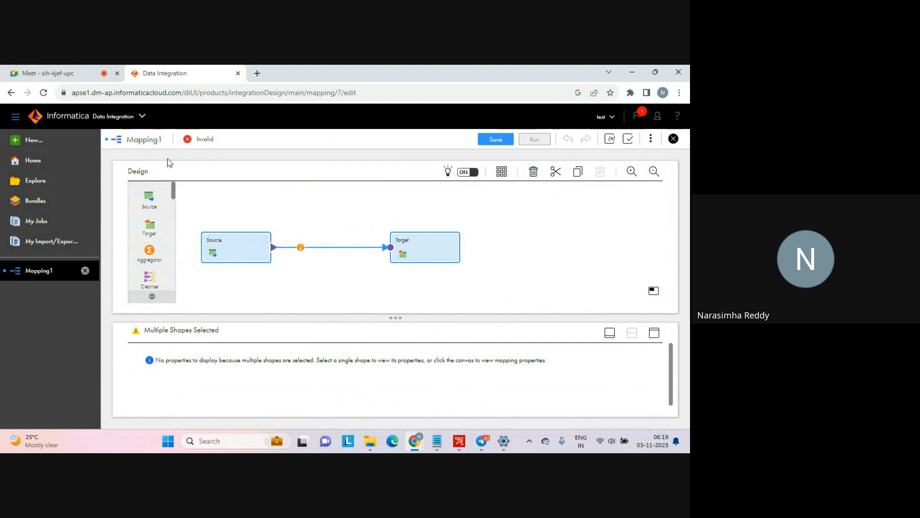
- Name the mapping Mapping_src_tgt and set its location to the extract folder of the dev project
{"action": "left_click", "coordinate": [229, 201]}
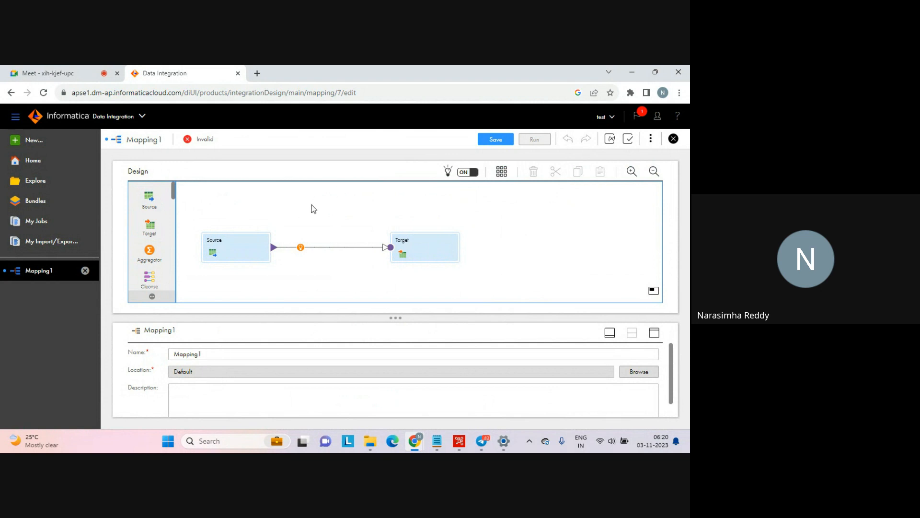
{"action": "left_click", "coordinate": [218, 355]}
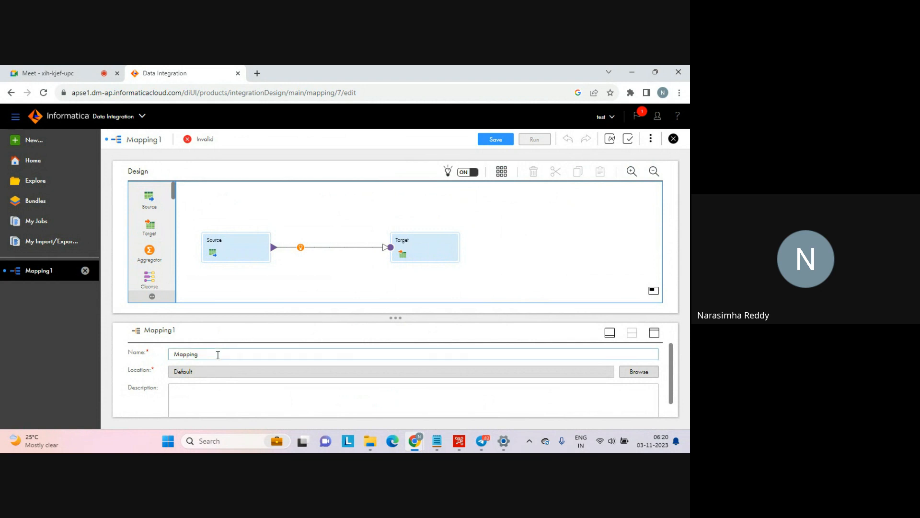
{"action": "type", "text": "_src_tgt"}
{"action": "left_click", "coordinate": [639, 372]}
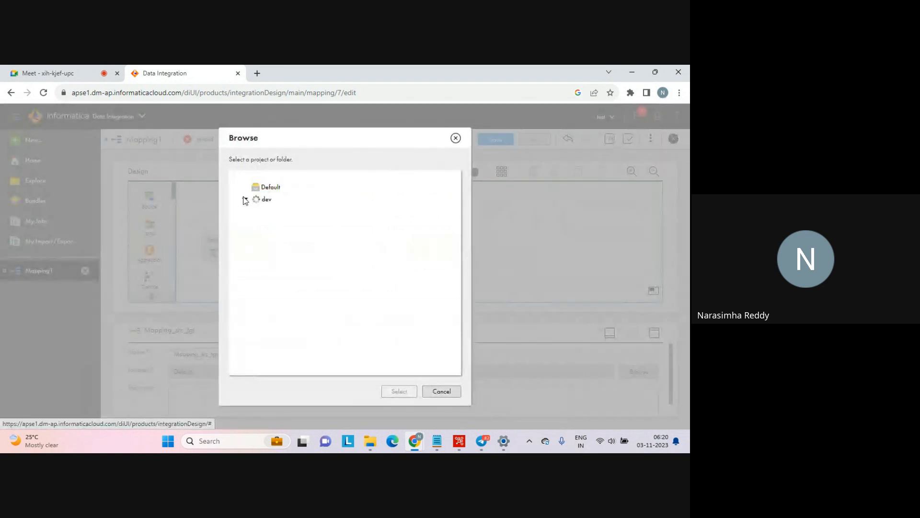
{"action": "left_click", "coordinate": [245, 199]}
{"action": "left_click", "coordinate": [279, 211]}
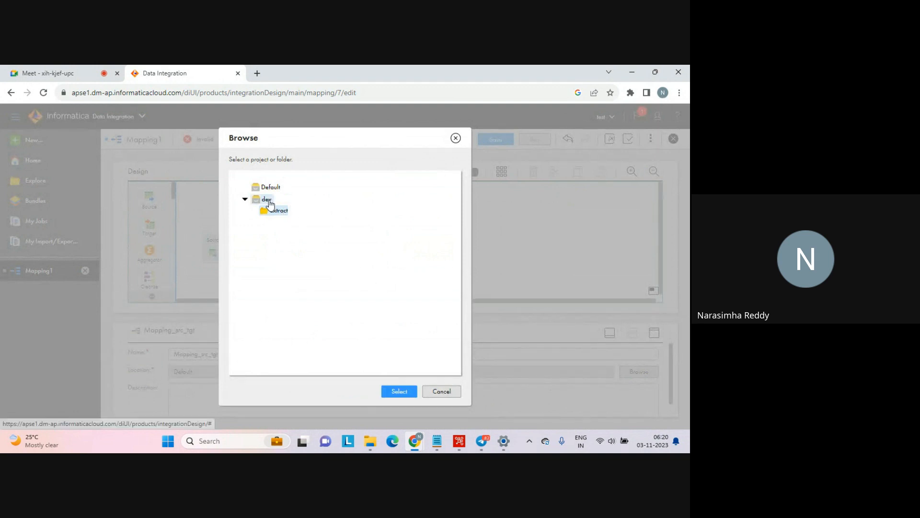
{"action": "left_click", "coordinate": [398, 392]}
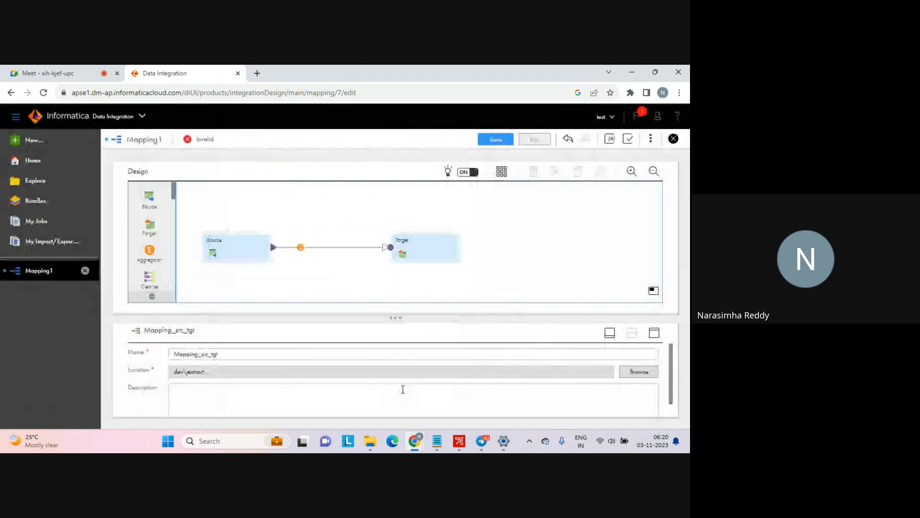
- Enter environment as the mapping's description
{"action": "left_click", "coordinate": [282, 396]}
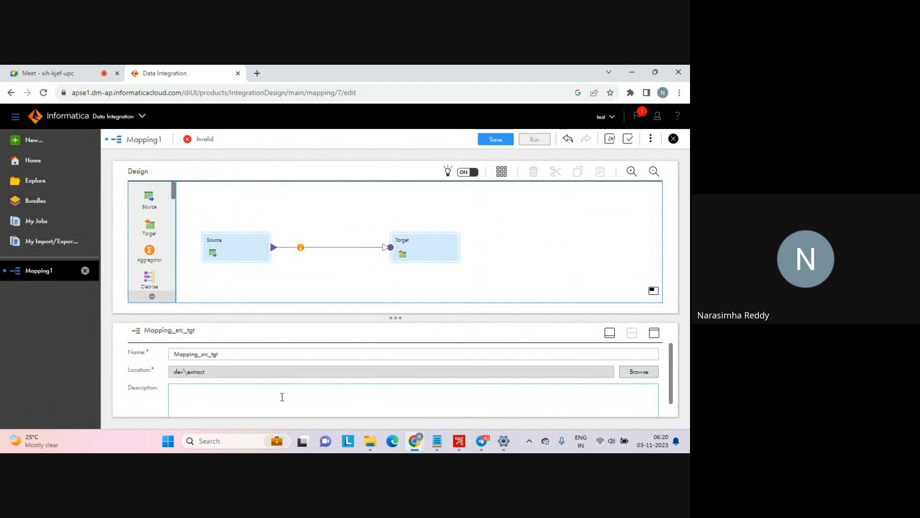
{"action": "type", "text": "ex"}
{"action": "key", "text": "BackSpace"}
{"action": "type", "text": "nvironment"}
- Compare the general properties of the Source and Target transformations, and nudge Source slightly upward on the canvas
{"action": "left_click", "coordinate": [226, 246]}
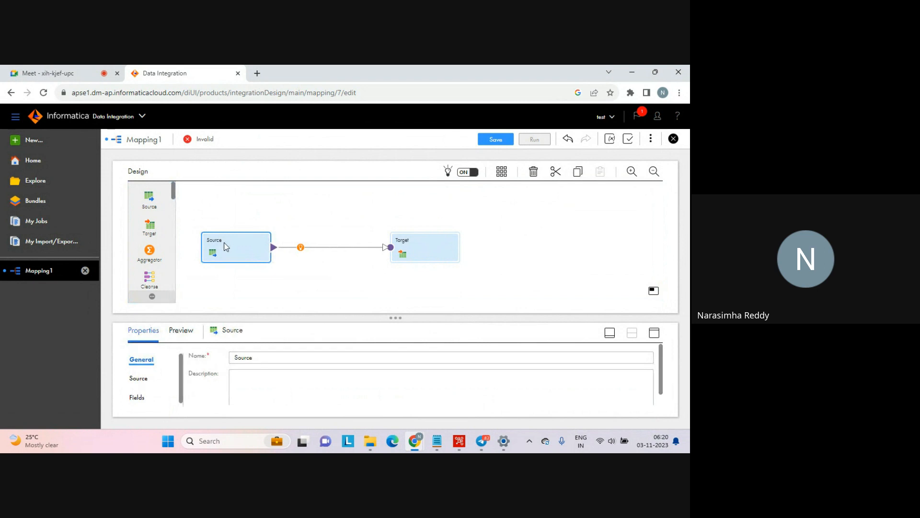
{"action": "left_click", "coordinate": [407, 248]}
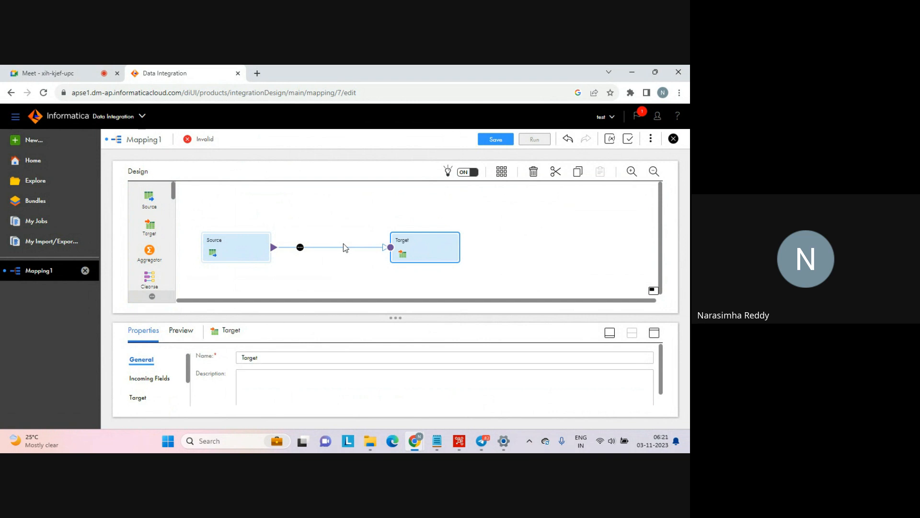
{"action": "left_click", "coordinate": [251, 247]}
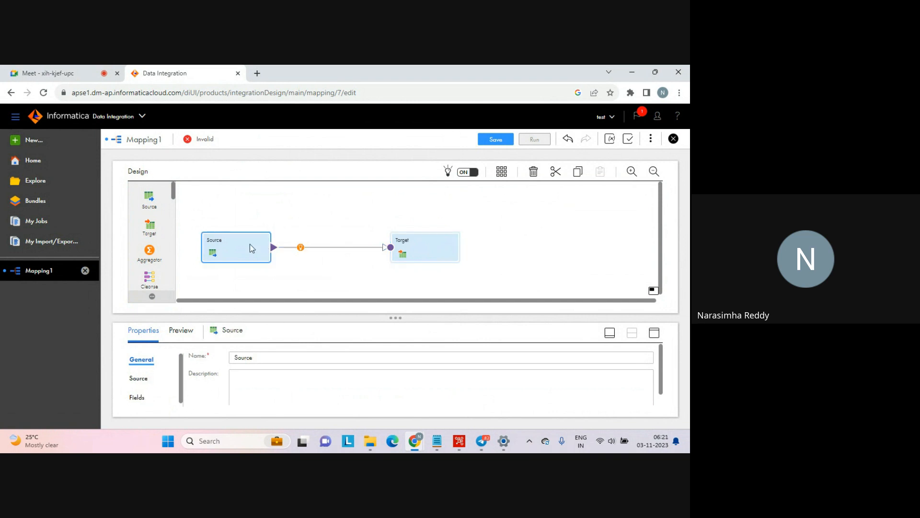
{"action": "left_click", "coordinate": [420, 249]}
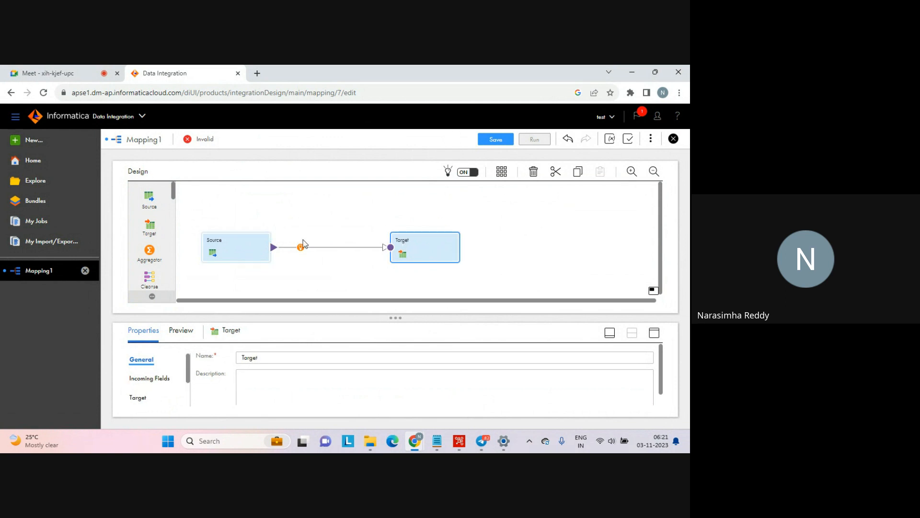
{"action": "left_click", "coordinate": [229, 246]}
{"action": "left_click_drag", "start_coordinate": [228, 245], "coordinate": [229, 232]}
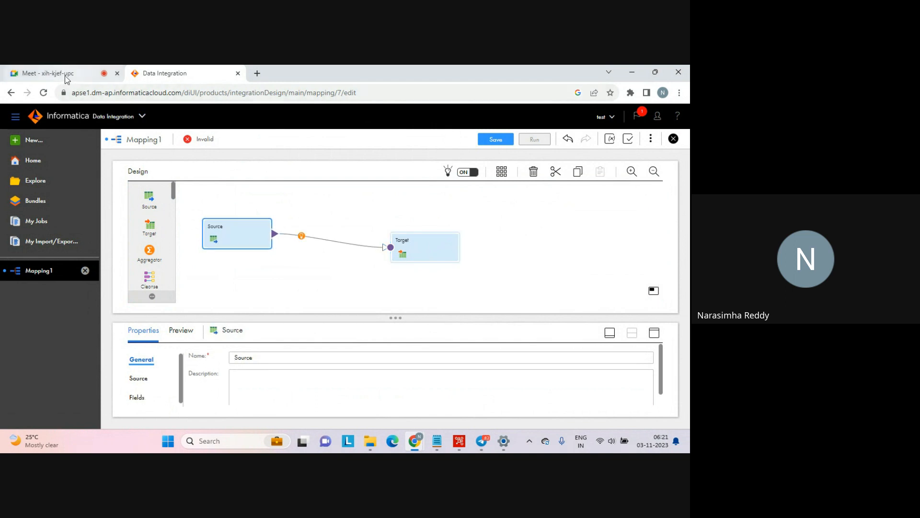
{"action": "mouse_move", "coordinate": [68, 79]}
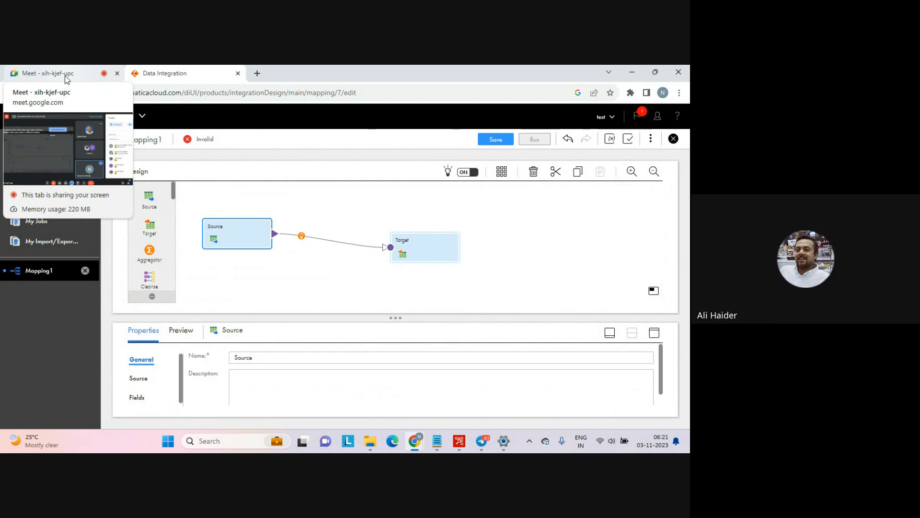
{"action": "left_click", "coordinate": [348, 213]}
{"action": "key", "text": "XF86AudioRaiseVolume"}
{"action": "key", "text": "XF86AudioRaiseVolume"}
{"action": "key", "text": "XF86AudioRaiseVolume"}
{"action": "key", "text": "XF86AudioRaiseVolume"}
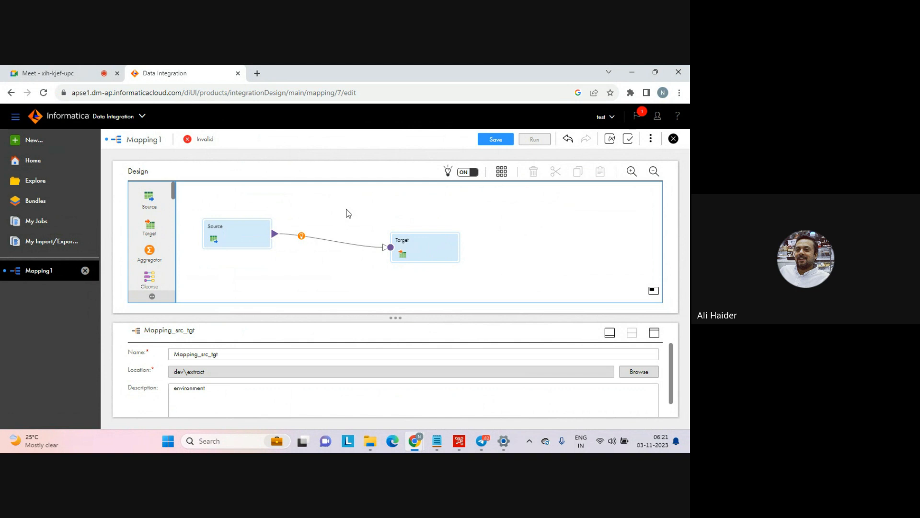
- Switch to File Explorer to view the files in the C: drive's source folder, and return to the mapping in Chrome
{"action": "left_click", "coordinate": [374, 441]}
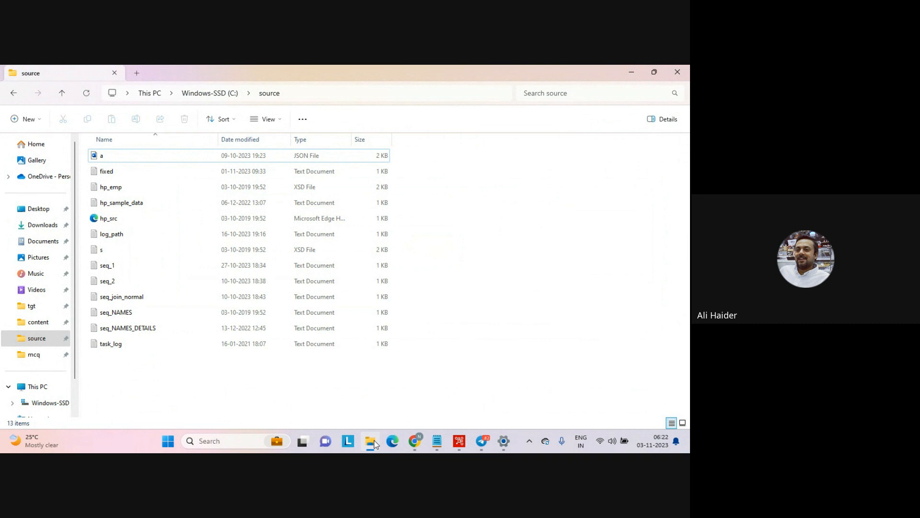
{"action": "left_click", "coordinate": [374, 443]}
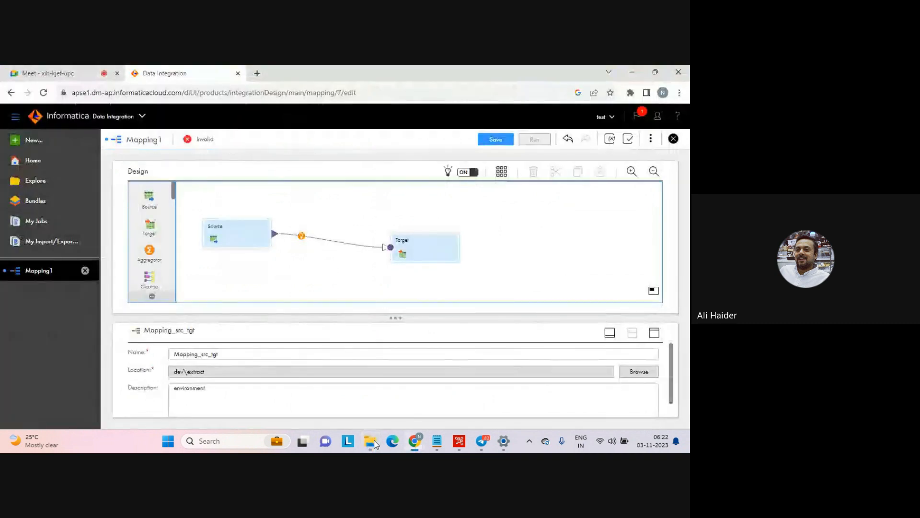
{"action": "left_click", "coordinate": [375, 443]}
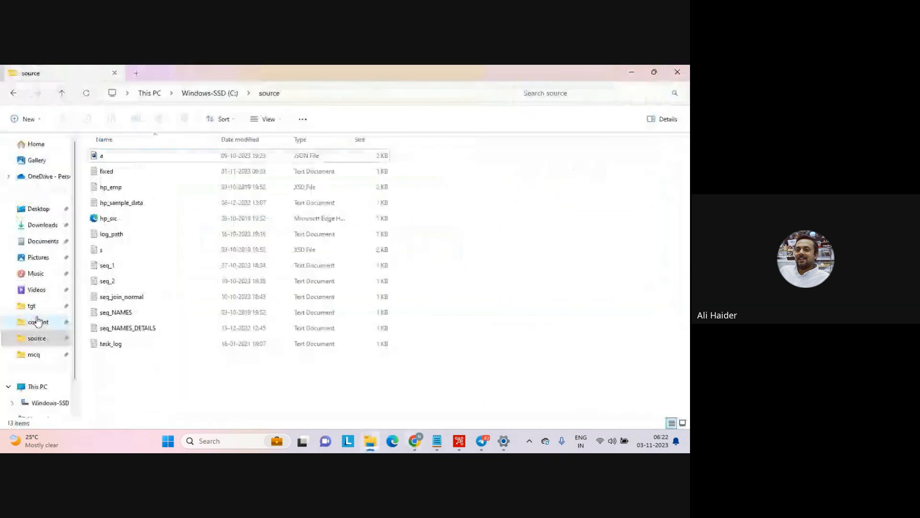
{"action": "scroll", "coordinate": [73, 294], "scroll_direction": "down", "scroll_amount": 2}
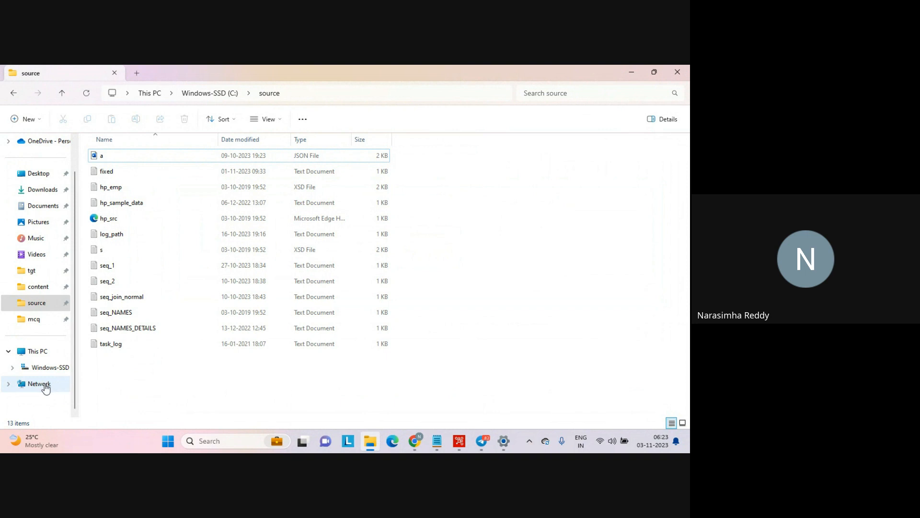
{"action": "left_click", "coordinate": [416, 439]}
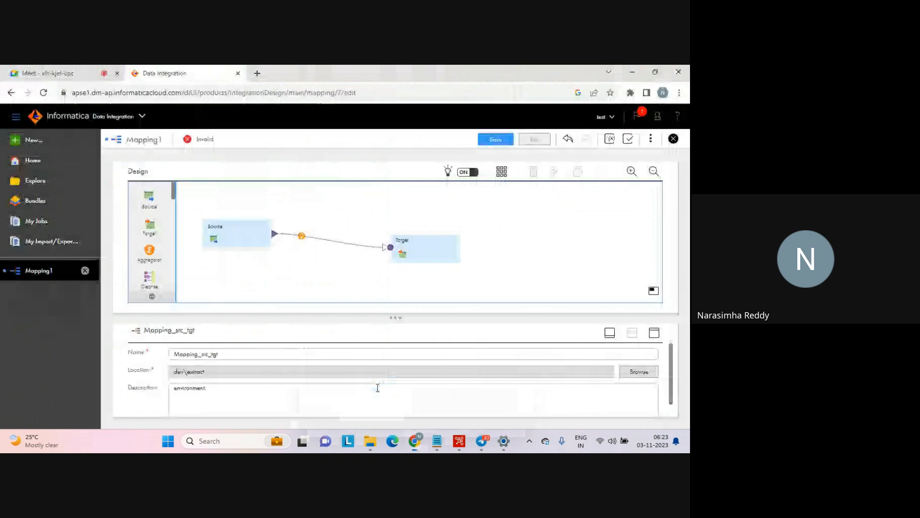
- Enlarge the properties area and reposition the Target and Source transformations higher on the canvas
{"action": "left_click", "coordinate": [237, 233]}
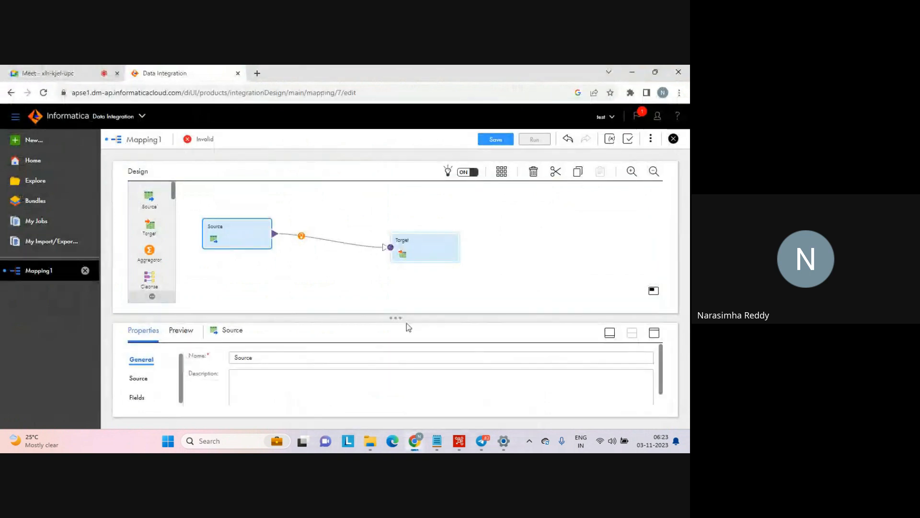
{"action": "left_click_drag", "start_coordinate": [397, 319], "coordinate": [398, 299]}
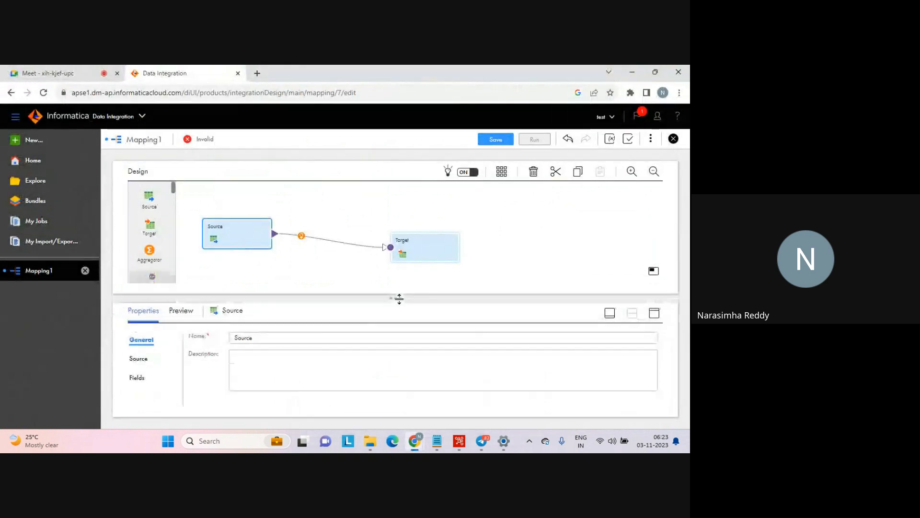
{"action": "left_click_drag", "start_coordinate": [424, 252], "coordinate": [425, 239]}
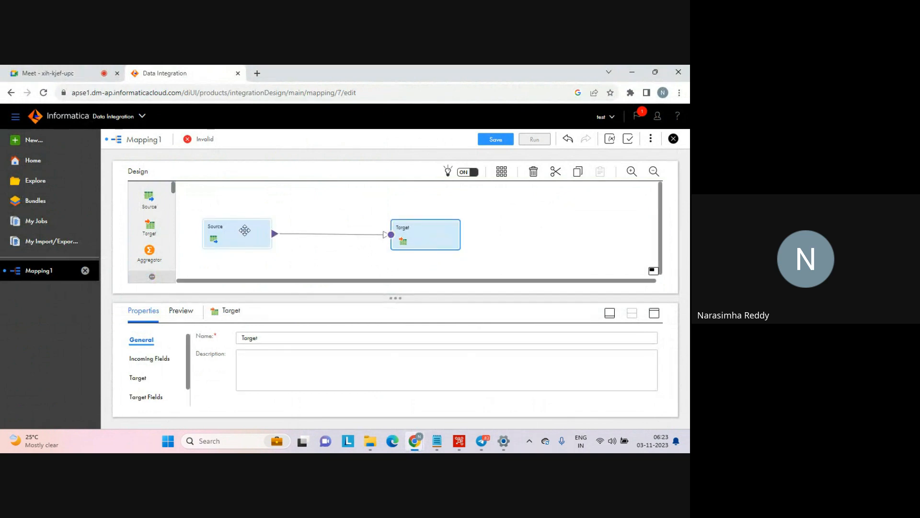
{"action": "left_click_drag", "start_coordinate": [245, 231], "coordinate": [267, 218]}
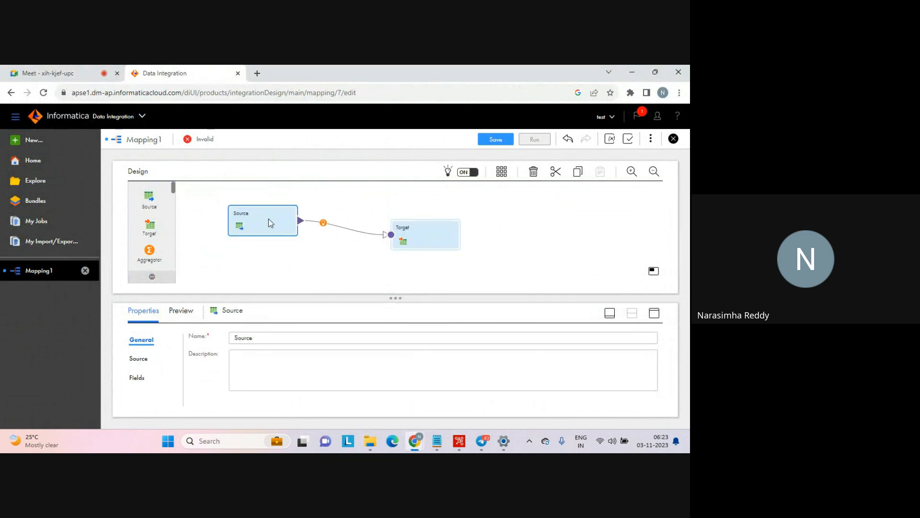
{"action": "left_click", "coordinate": [325, 253]}
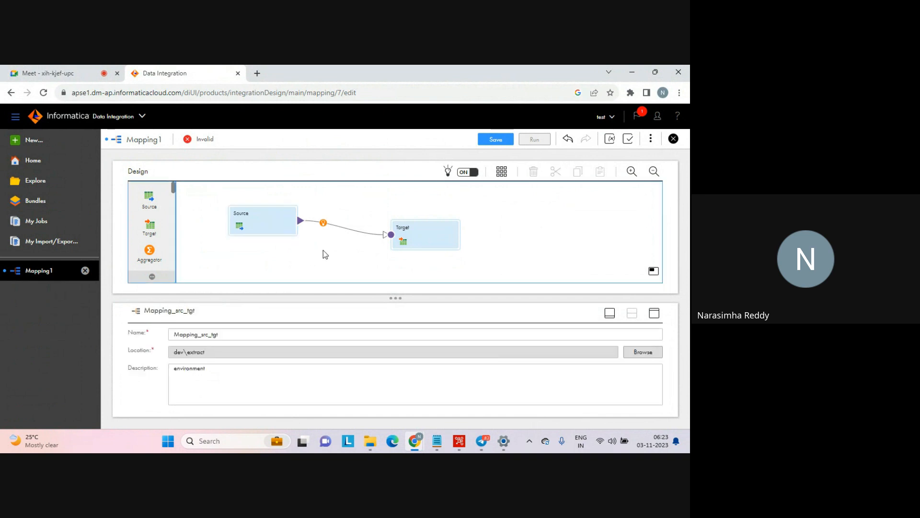
{"action": "left_click", "coordinate": [263, 227]}
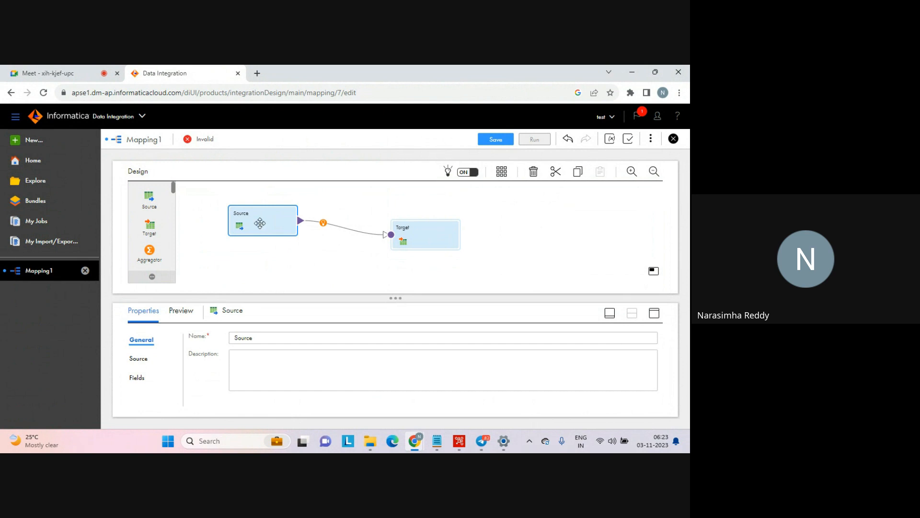
{"action": "left_click_drag", "start_coordinate": [262, 227], "coordinate": [248, 227]}
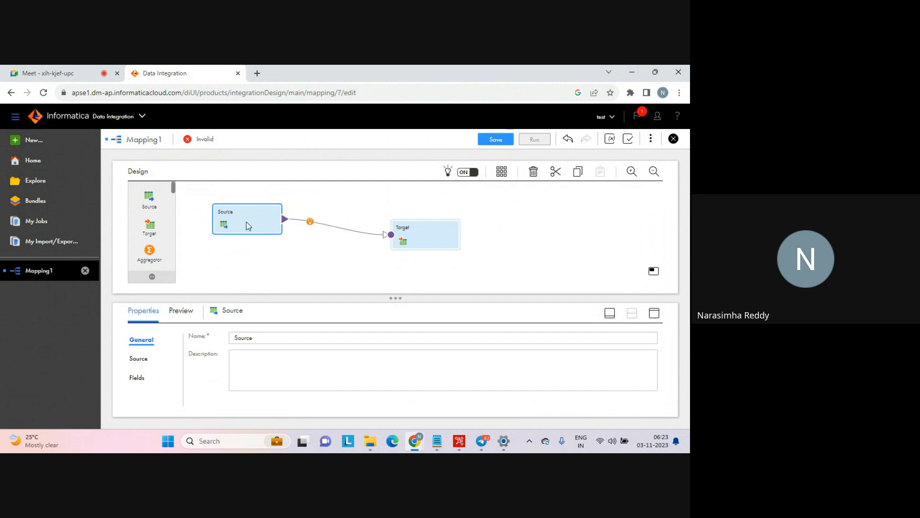
- Rename the Source transformation as Source_file and enter file as its description
{"action": "left_click", "coordinate": [278, 338]}
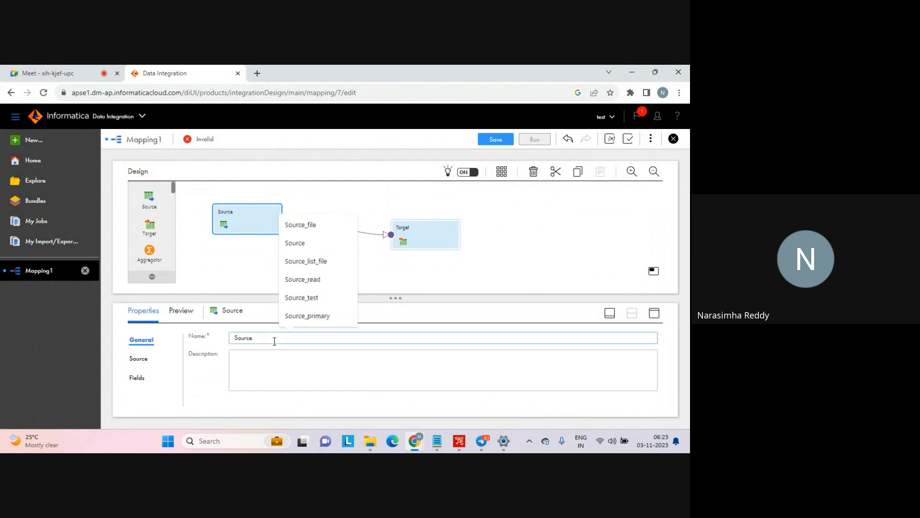
{"action": "type", "text": "_file"}
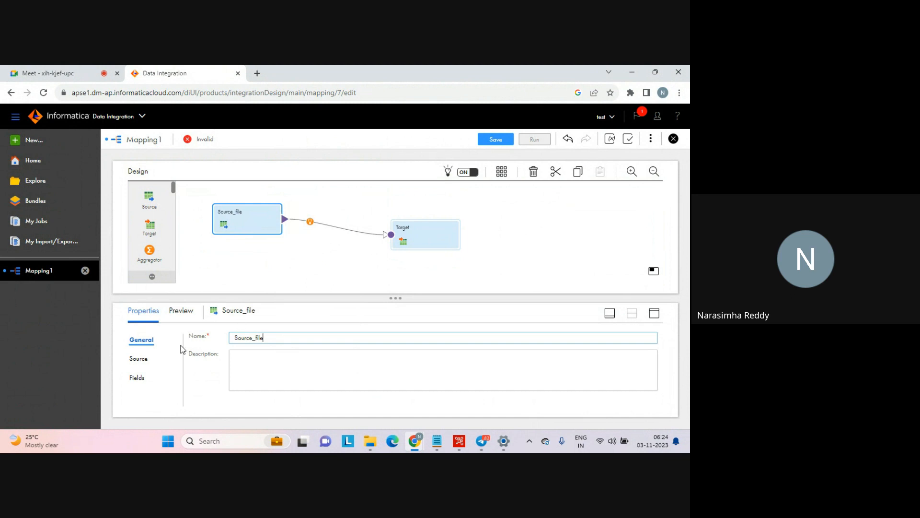
{"action": "left_click", "coordinate": [256, 366]}
{"action": "type", "text": "f"}
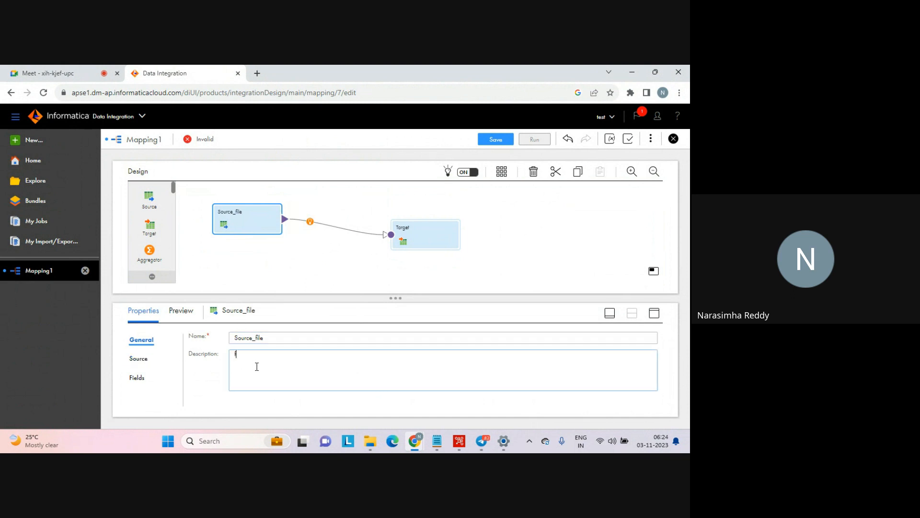
{"action": "type", "text": "ile"}
- Show Source_file's source settings in the maximized properties area and list the available connections
{"action": "left_click", "coordinate": [138, 363]}
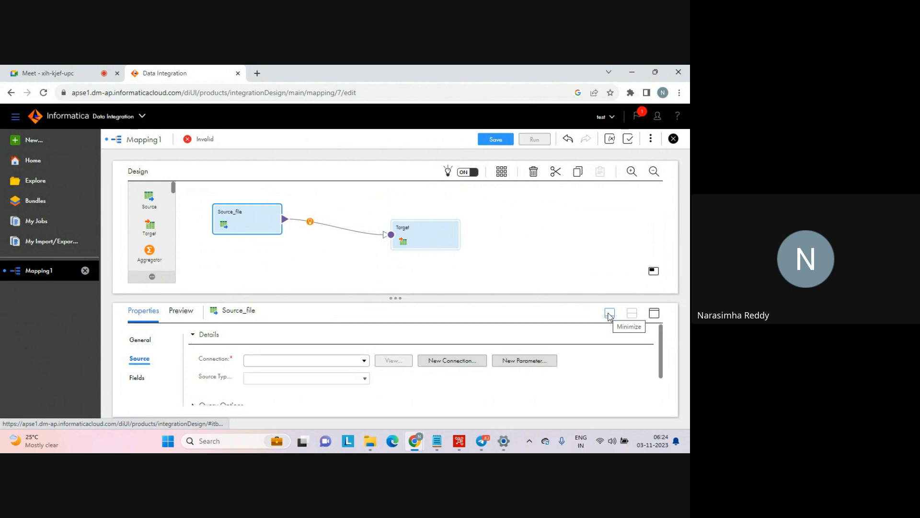
{"action": "left_click", "coordinate": [654, 317]}
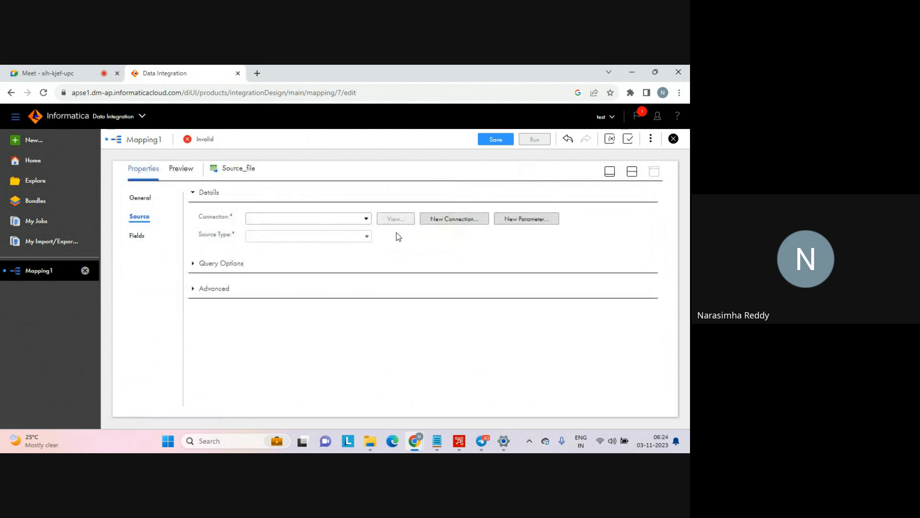
{"action": "left_click", "coordinate": [366, 221]}
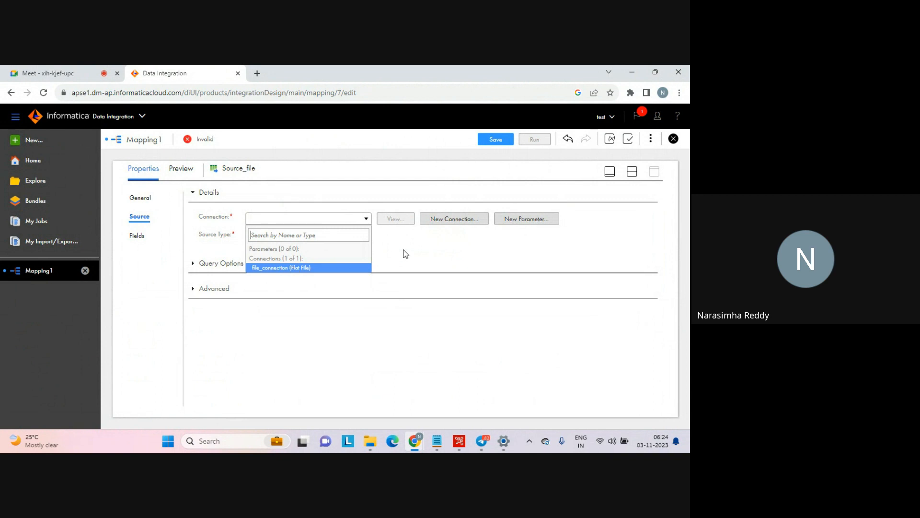
- Start a new connection named source_connection and enter source_connection as its description too
{"action": "left_click", "coordinate": [445, 218]}
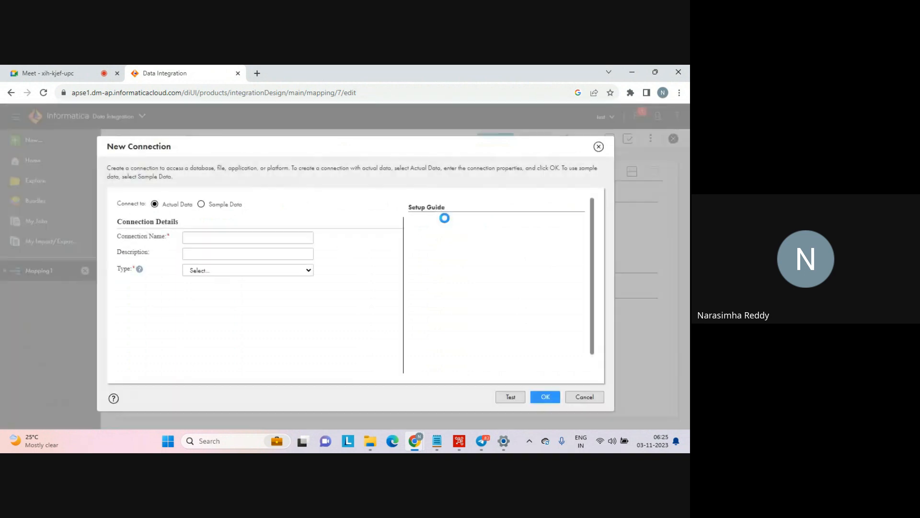
{"action": "left_click", "coordinate": [221, 236]}
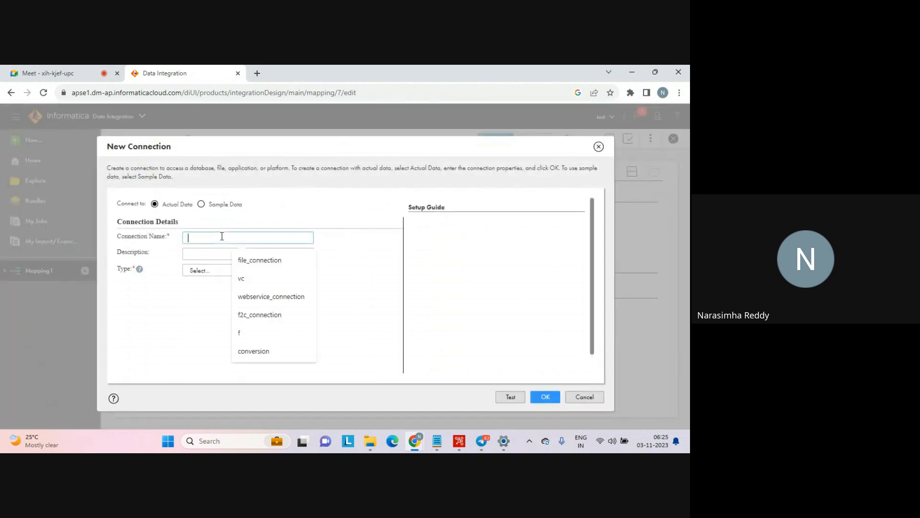
{"action": "type", "text": "file"}
{"action": "key", "text": "Num_Lock"}
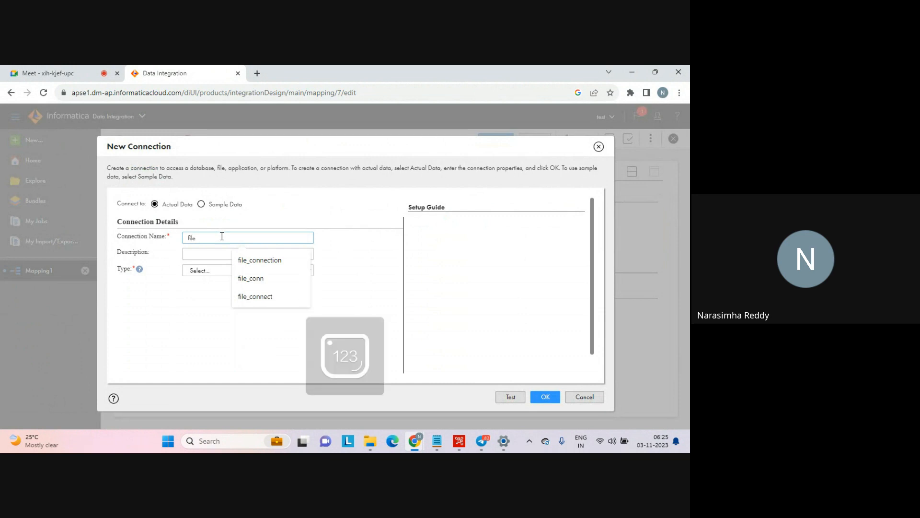
{"action": "key", "text": "BackSpace"}
{"action": "key", "text": "BackSpace"}
{"action": "key", "text": "BackSpace"}
{"action": "key", "text": "BackSpace"}
{"action": "type", "text": "so"}
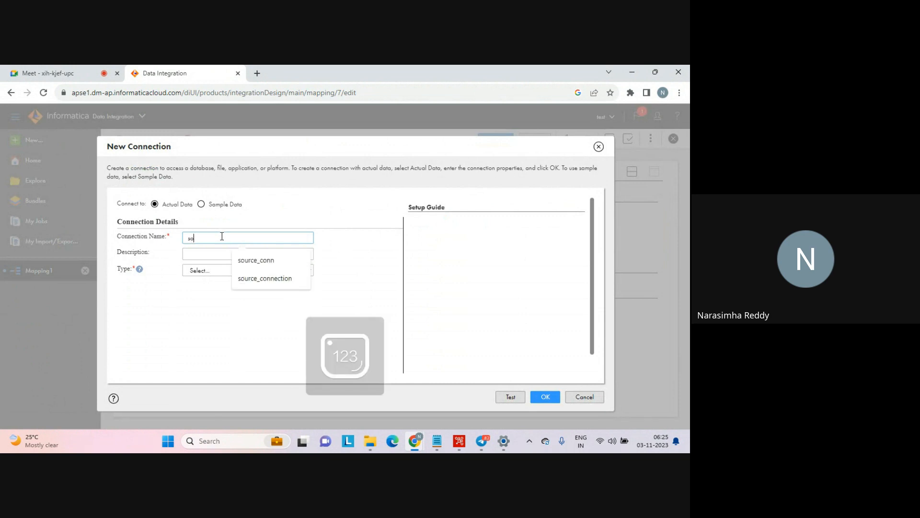
{"action": "type", "text": "urce_co"}
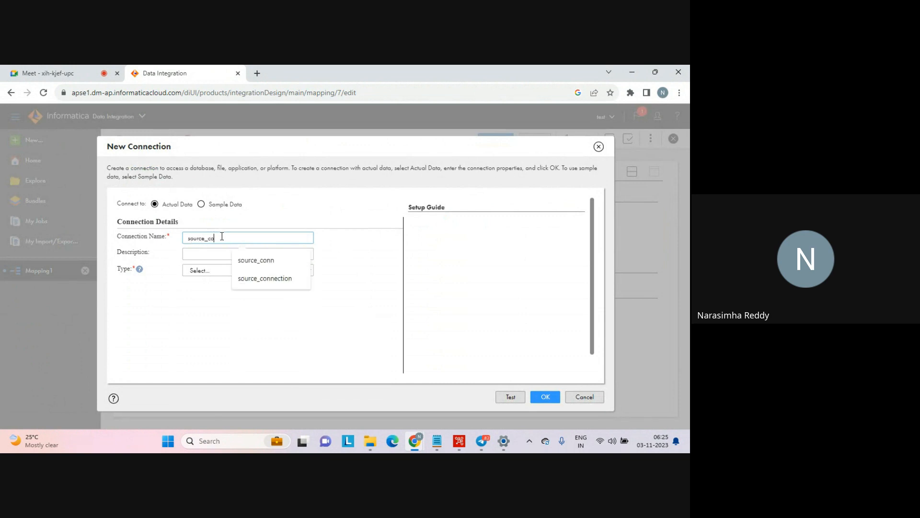
{"action": "type", "text": "nnection"}
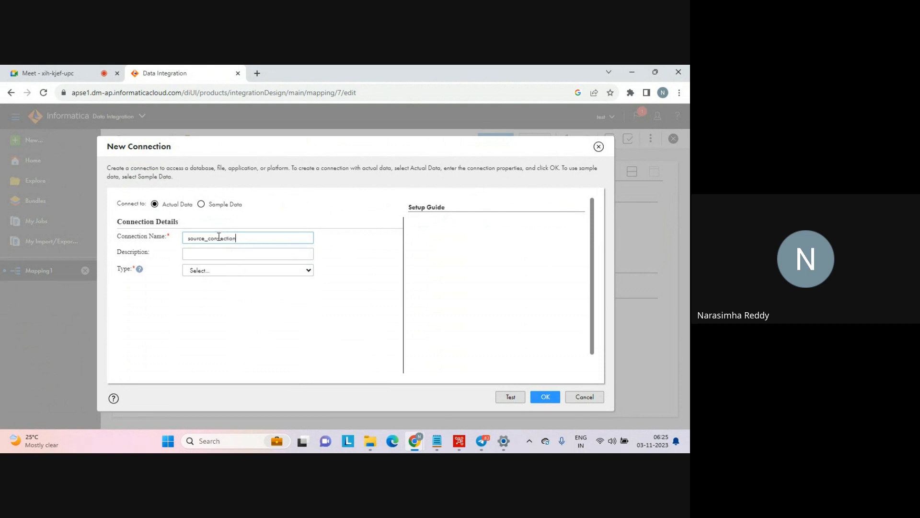
{"action": "double_click", "coordinate": [218, 237]}
{"action": "key", "text": "ctrl+c"}
{"action": "left_click", "coordinate": [202, 254]}
{"action": "key", "text": "ctrl+v"}
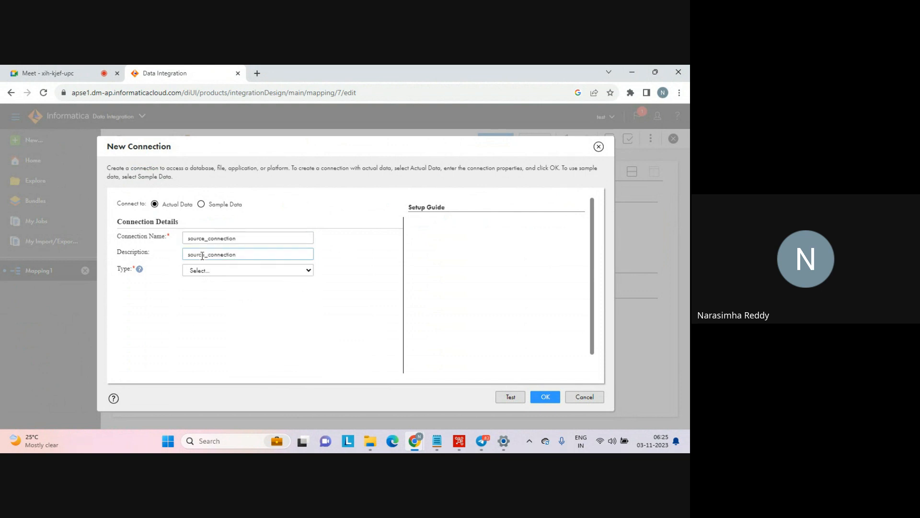
- Set the connection type to Flat File, the runtime environment to LAPTOP-AFKA5ASC and the directory to c:\source
{"action": "left_click", "coordinate": [287, 269]}
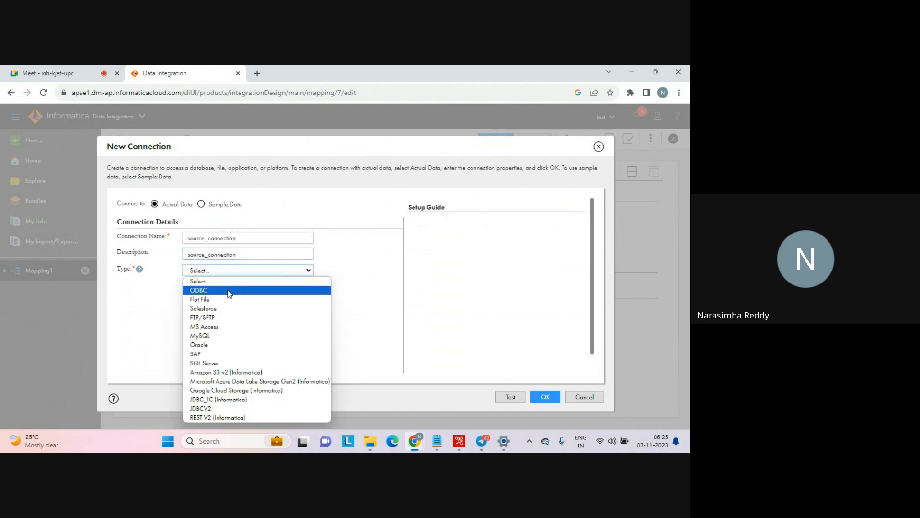
{"action": "left_click", "coordinate": [209, 299]}
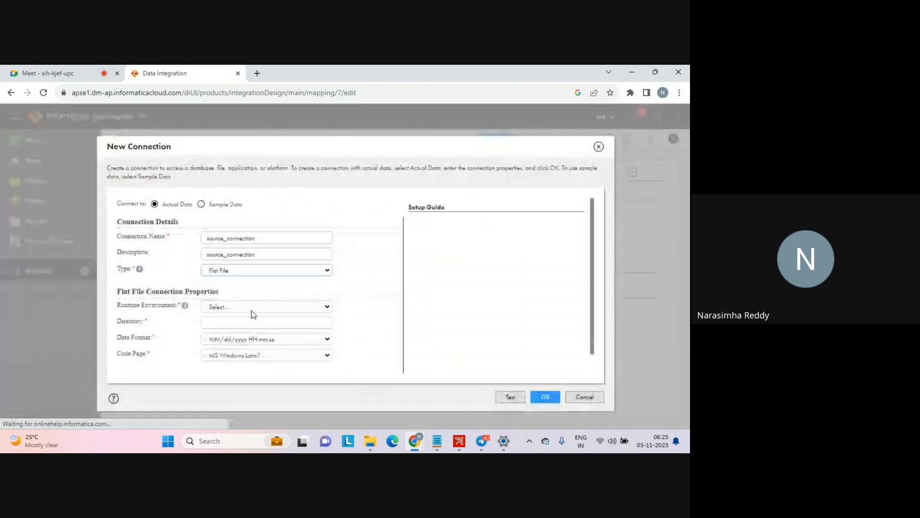
{"action": "left_click", "coordinate": [251, 310]}
{"action": "left_click", "coordinate": [231, 322]}
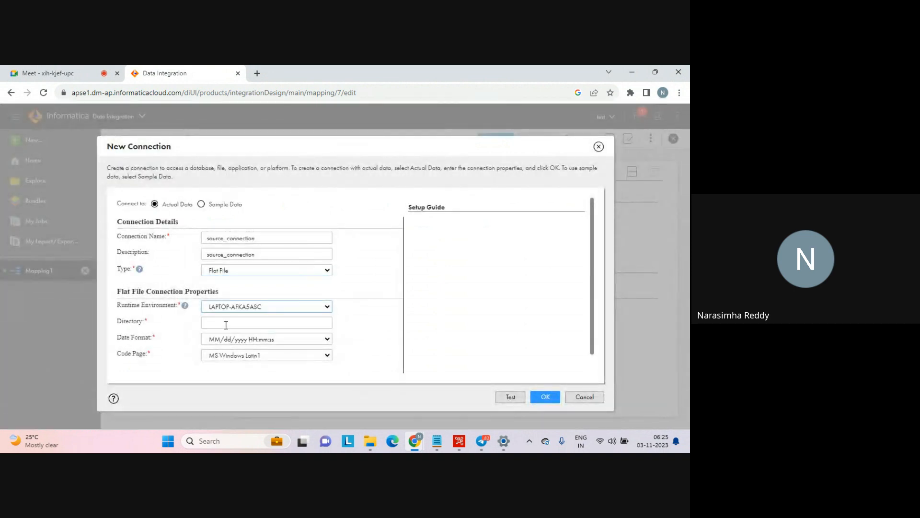
{"action": "left_click", "coordinate": [226, 325]}
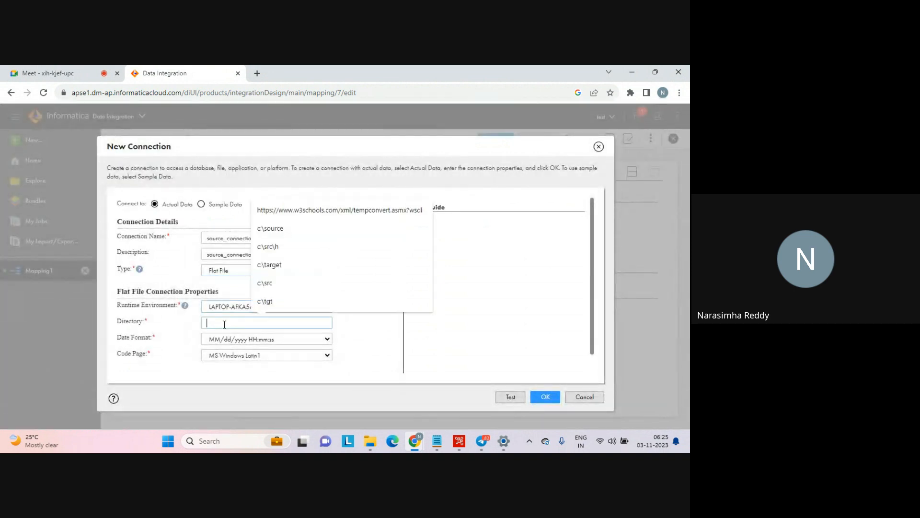
{"action": "left_click", "coordinate": [278, 231]}
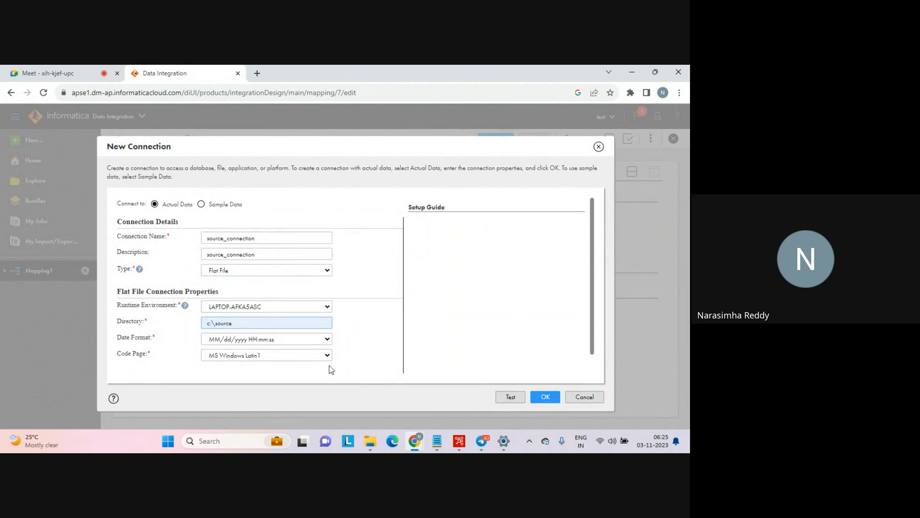
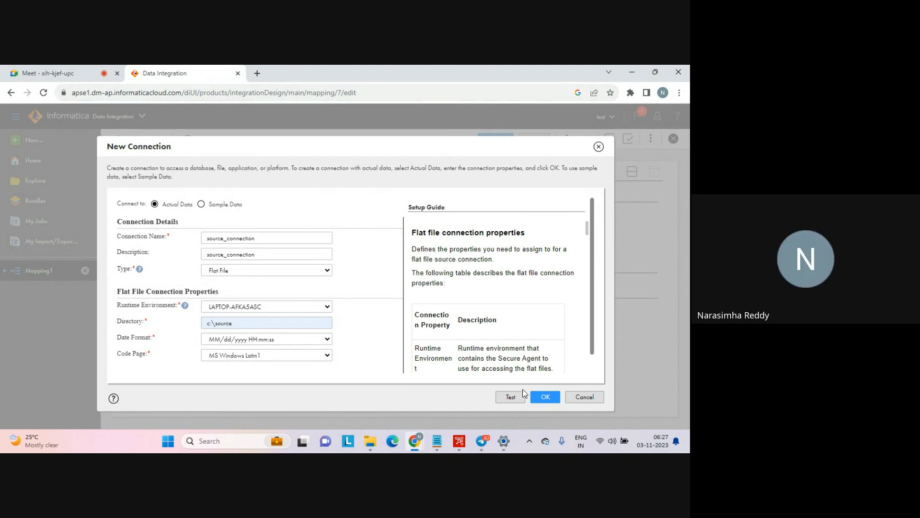
- Test source_connection and accept it as the source's connection
{"action": "left_click", "coordinate": [511, 398]}
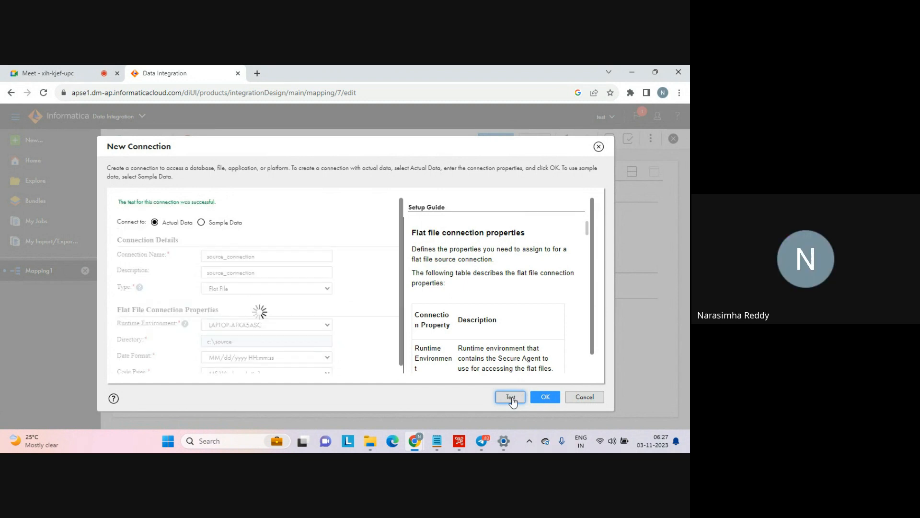
{"action": "left_click", "coordinate": [543, 397]}
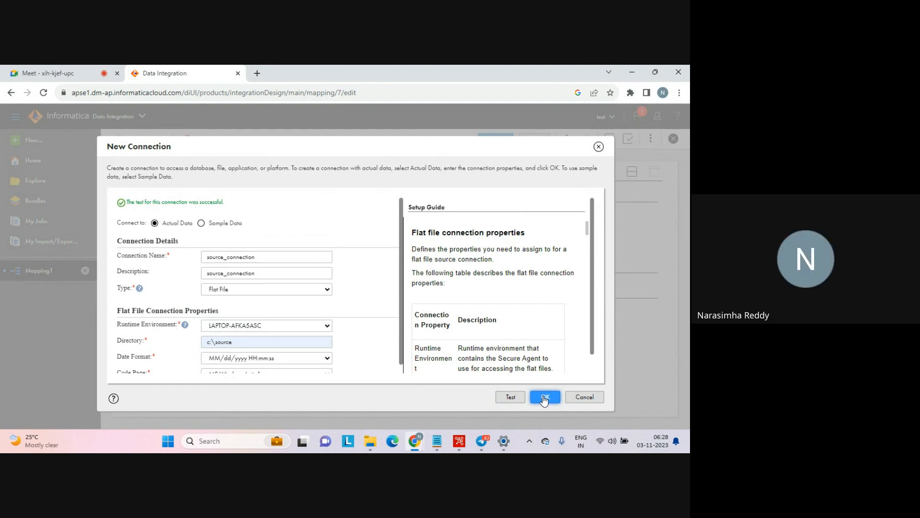
{"action": "left_click", "coordinate": [545, 398]}
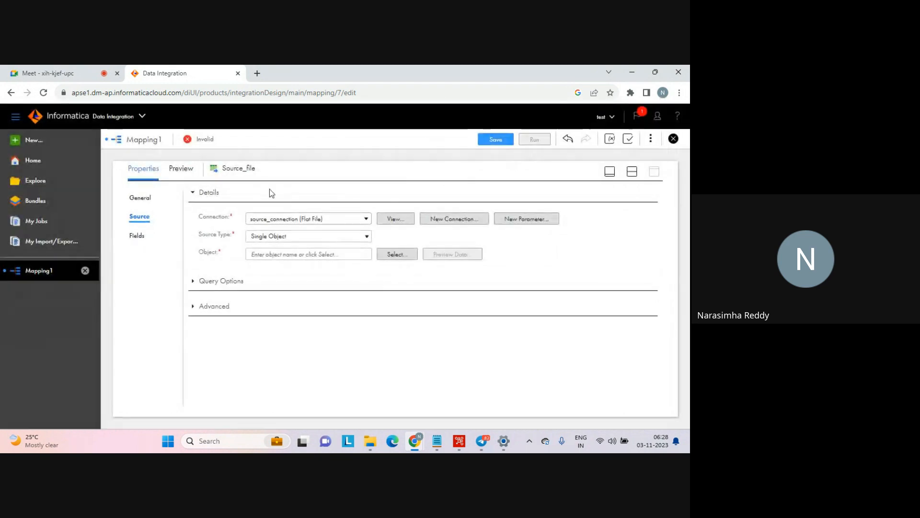
- Switch to the Administrator service, saving the mapping's unsaved changes on leaving
{"action": "left_click", "coordinate": [144, 117]}
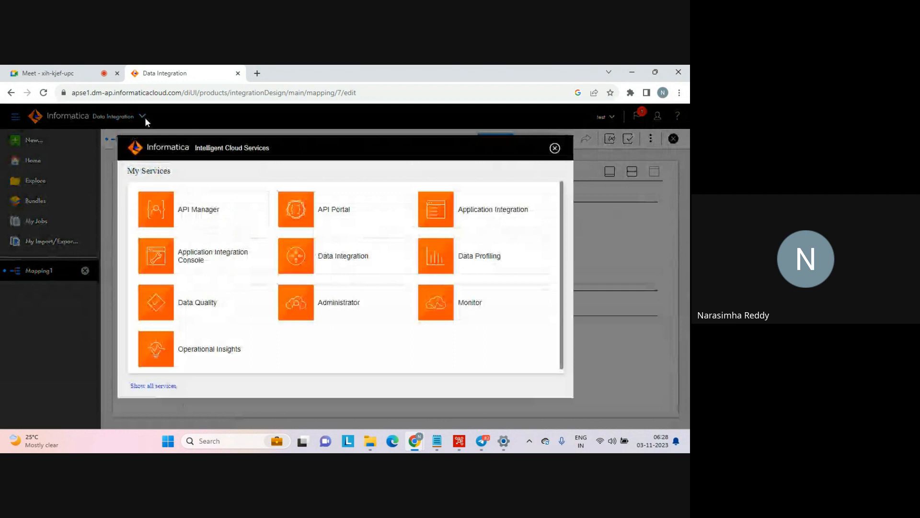
{"action": "left_click", "coordinate": [325, 304]}
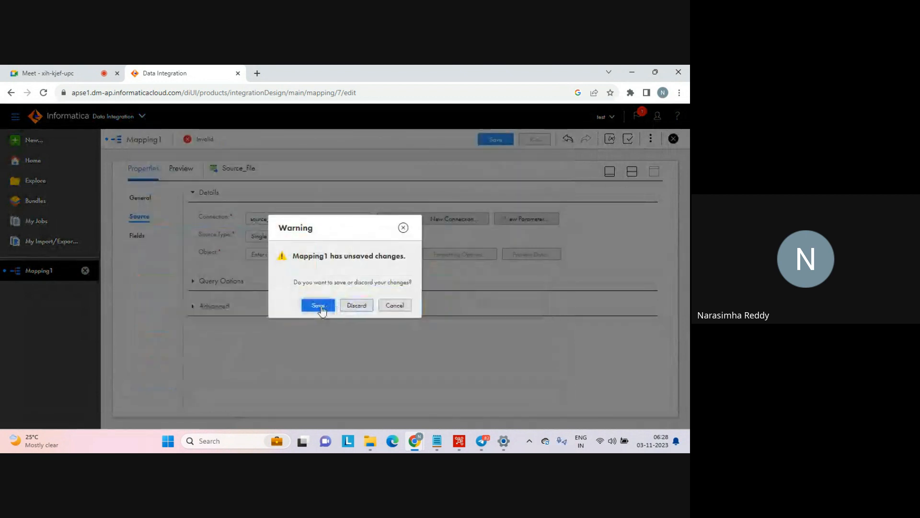
{"action": "left_click", "coordinate": [320, 307]}
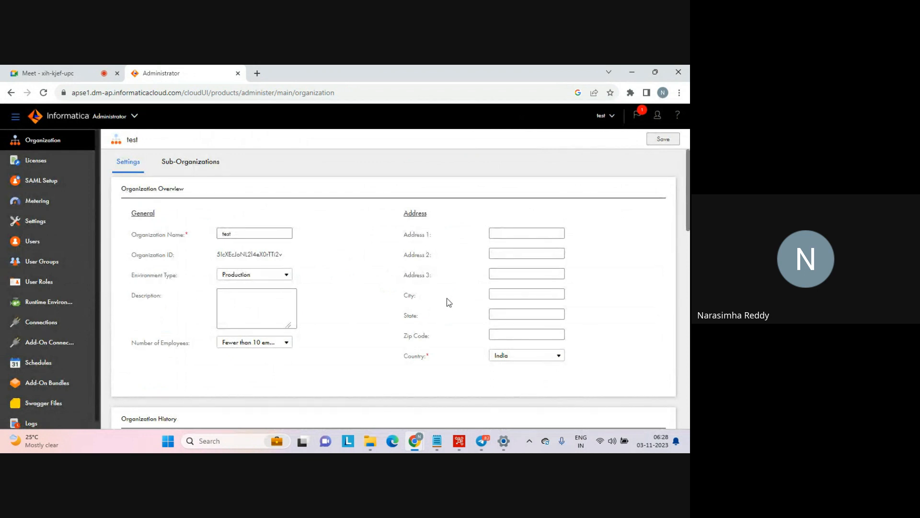
- Review the runtime environments and the Secure Agent download options, and return to the Data Integration service
{"action": "left_click", "coordinate": [57, 302]}
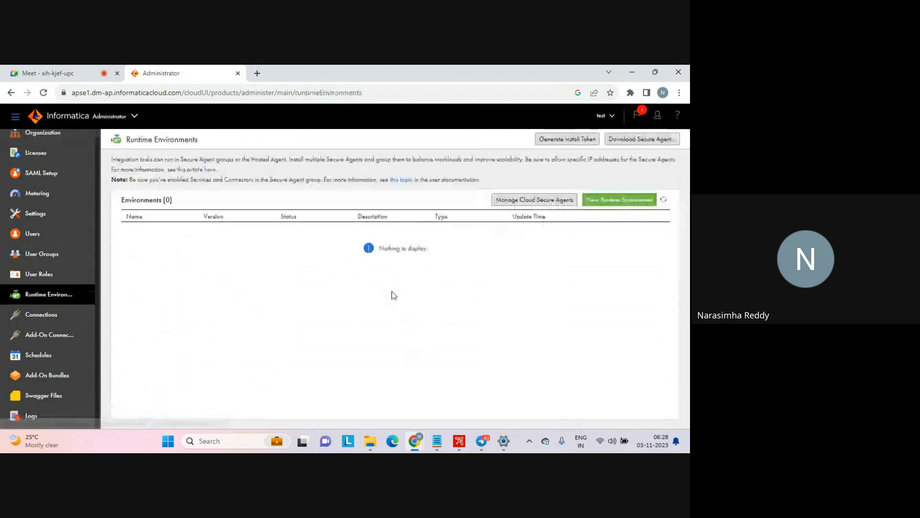
{"action": "left_click", "coordinate": [635, 141]}
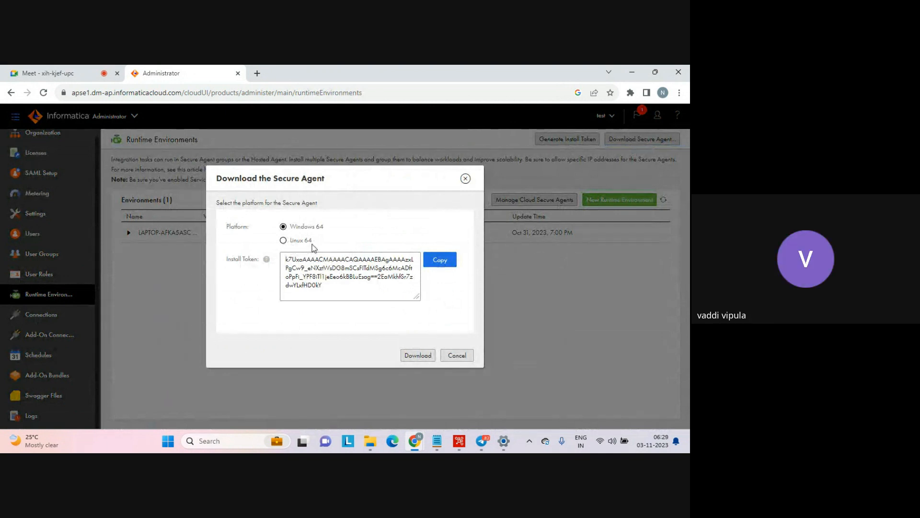
{"action": "left_click", "coordinate": [466, 357]}
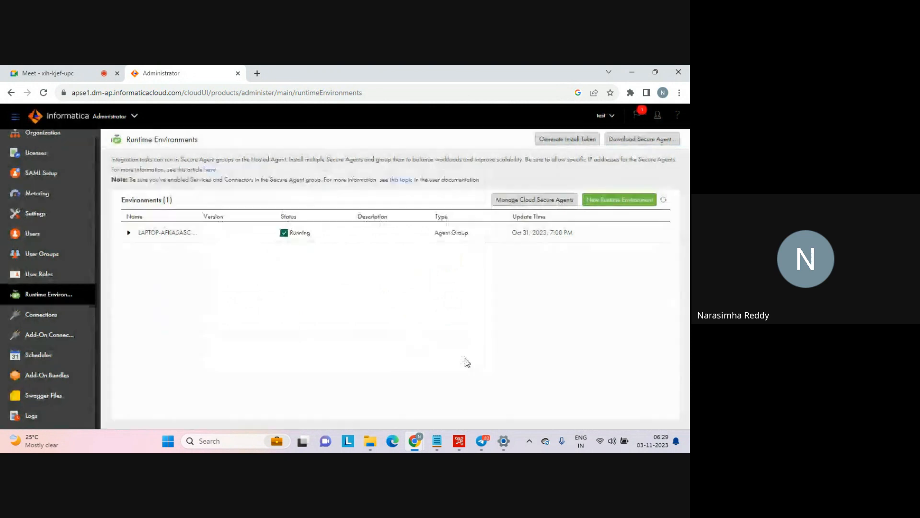
{"action": "left_click", "coordinate": [133, 116]}
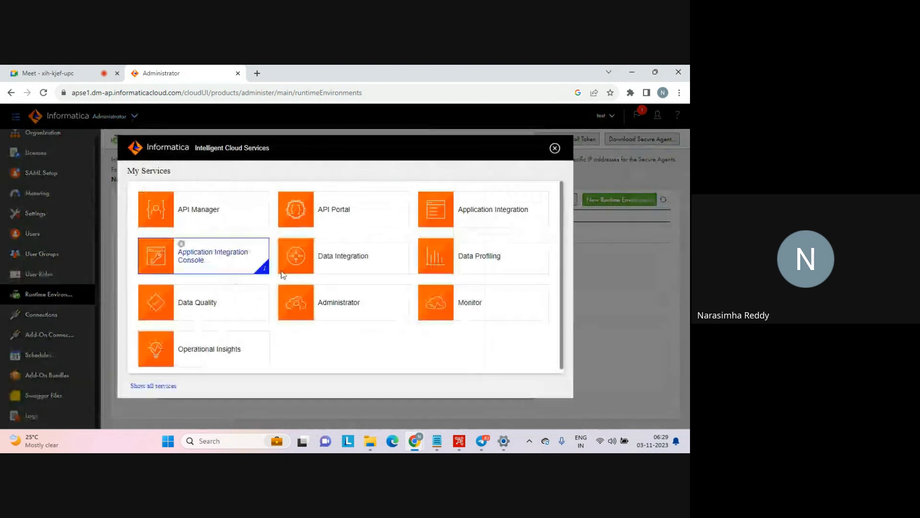
{"action": "left_click", "coordinate": [351, 261]}
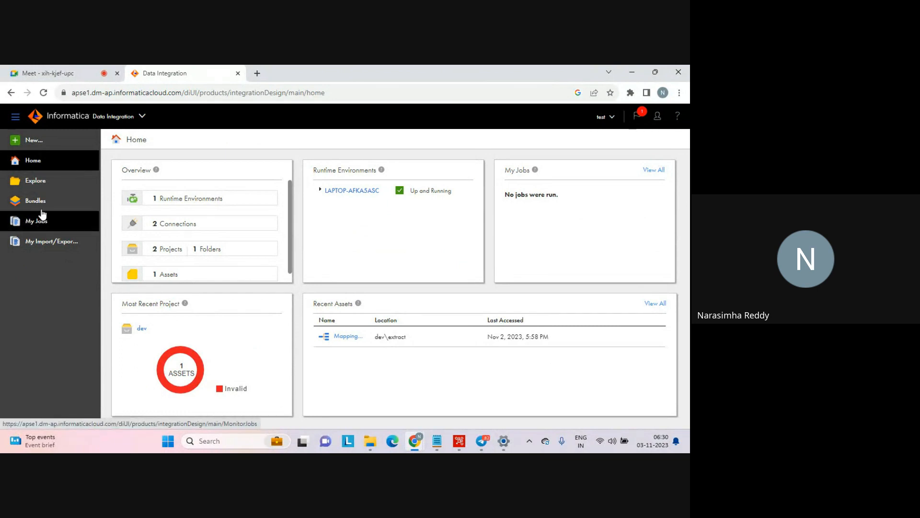
- Create a new mapping and show the source settings of its Source transformation
{"action": "left_click", "coordinate": [32, 140]}
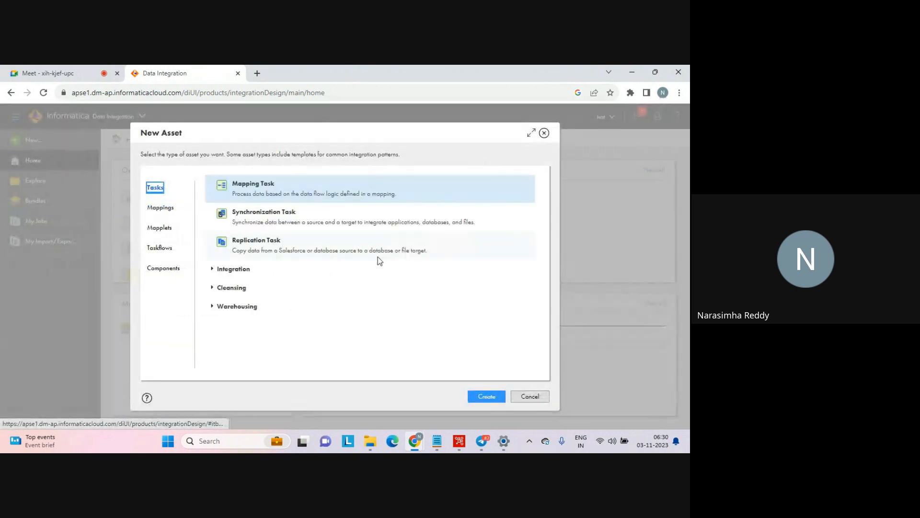
{"action": "left_click", "coordinate": [161, 207]}
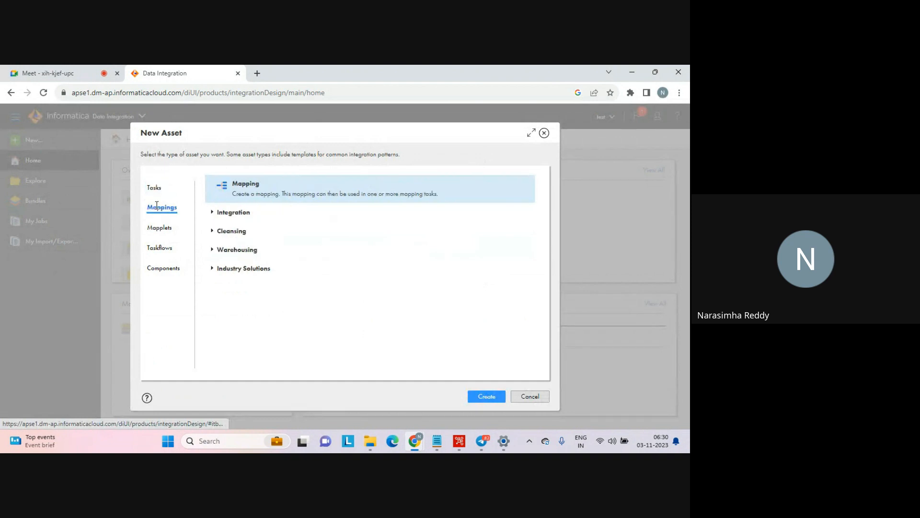
{"action": "left_click", "coordinate": [478, 396]}
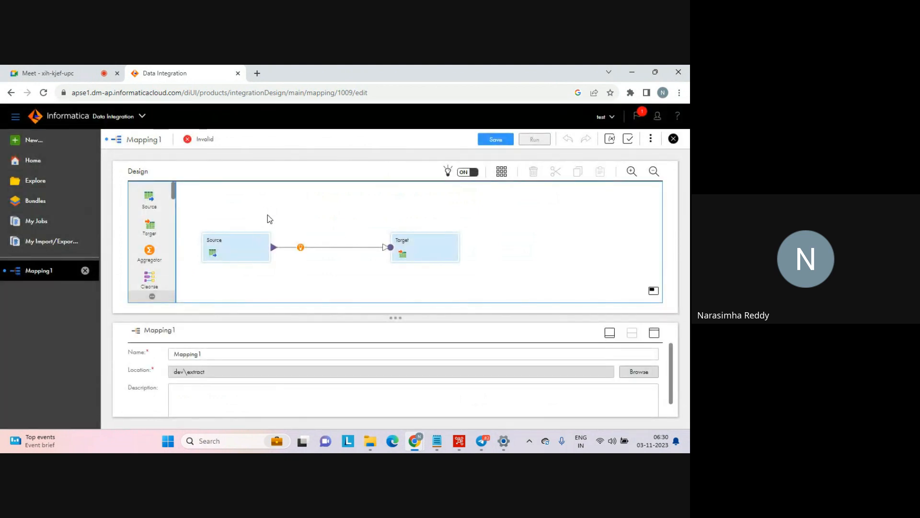
{"action": "left_click", "coordinate": [235, 246]}
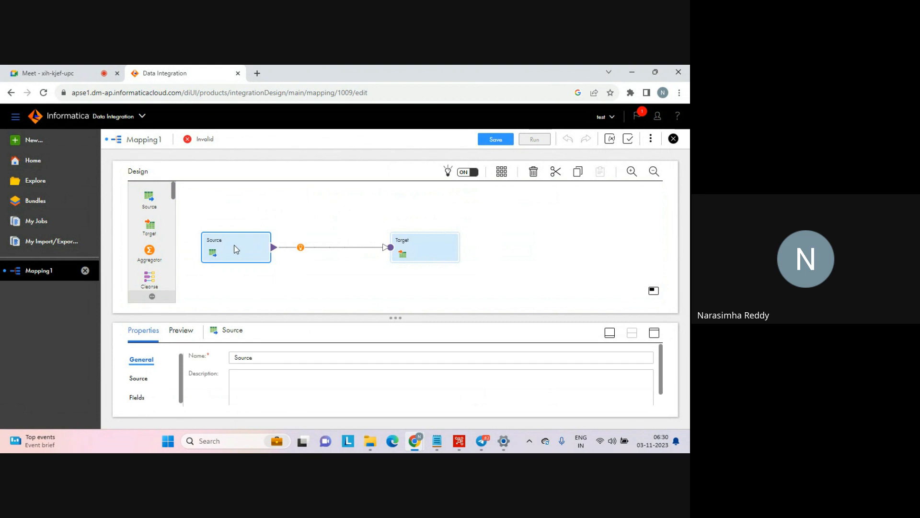
{"action": "left_click", "coordinate": [139, 378]}
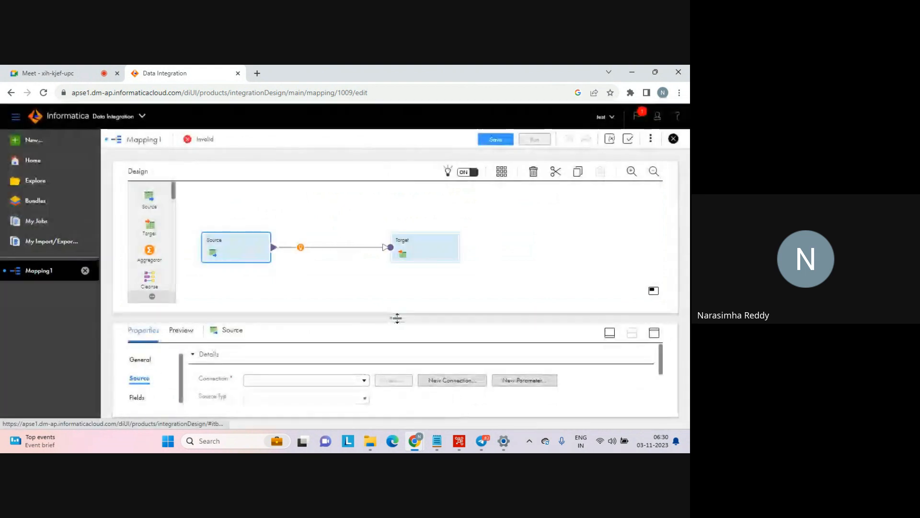
{"action": "left_click_drag", "start_coordinate": [398, 319], "coordinate": [394, 285]}
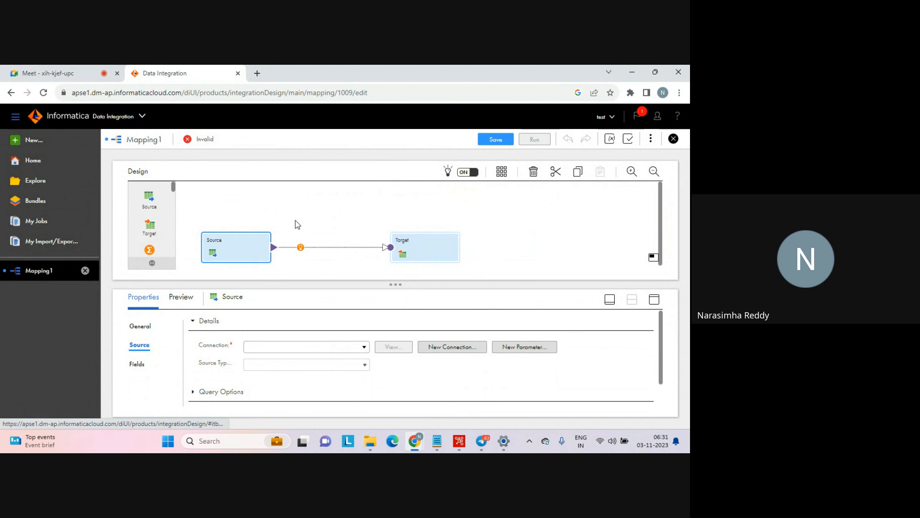
{"action": "left_click", "coordinate": [141, 116]}
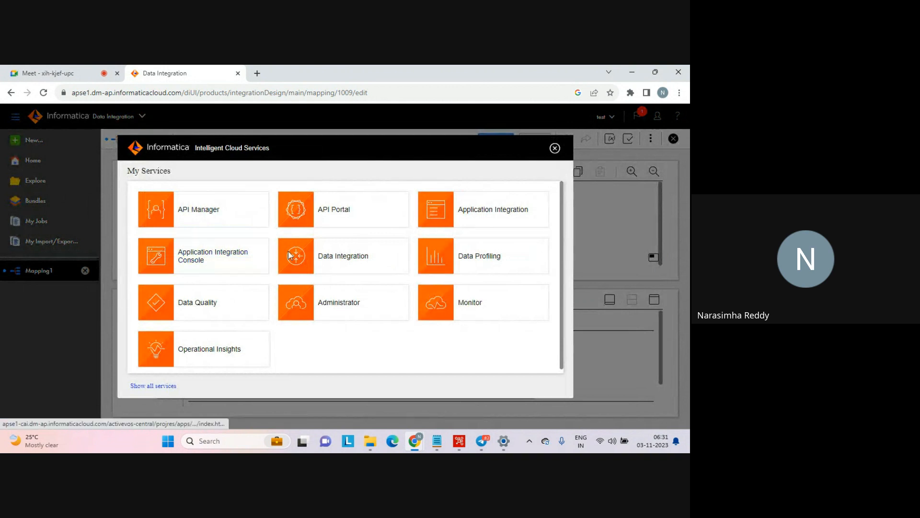
{"action": "left_click", "coordinate": [554, 149]}
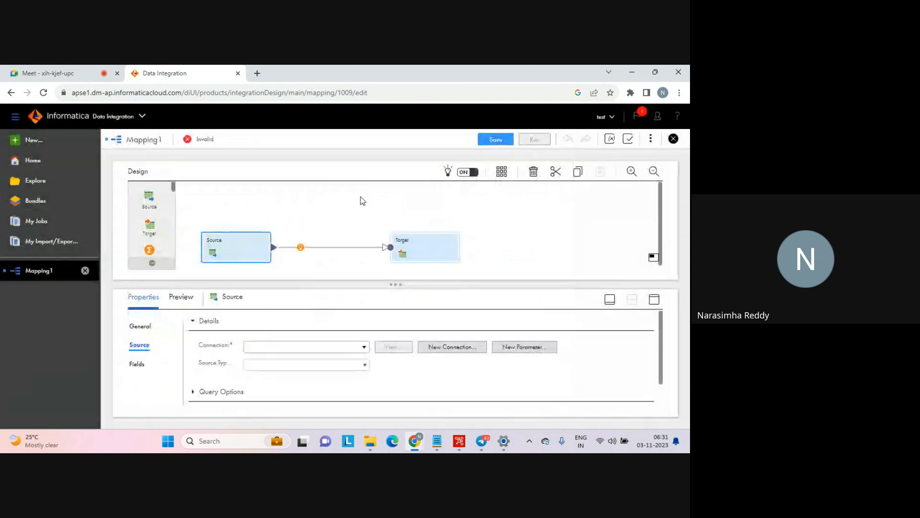
{"action": "left_click", "coordinate": [340, 211]}
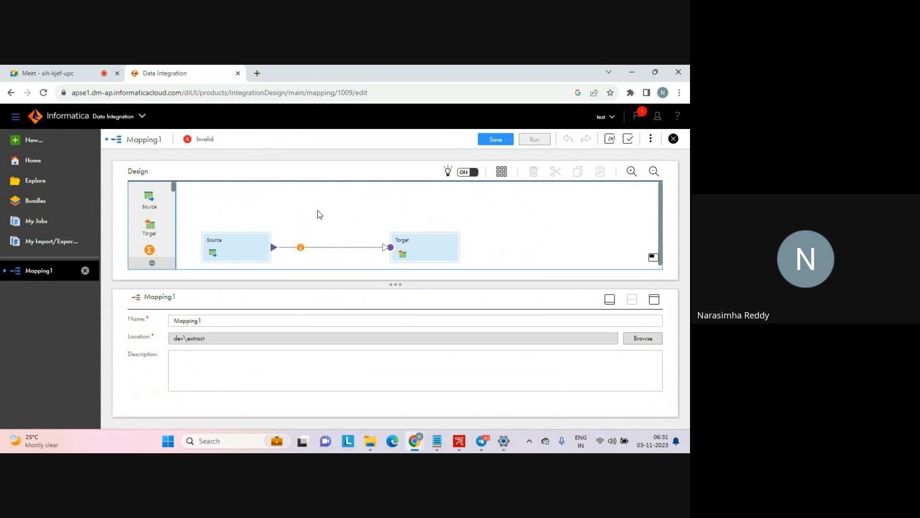
{"action": "left_click", "coordinate": [217, 251]}
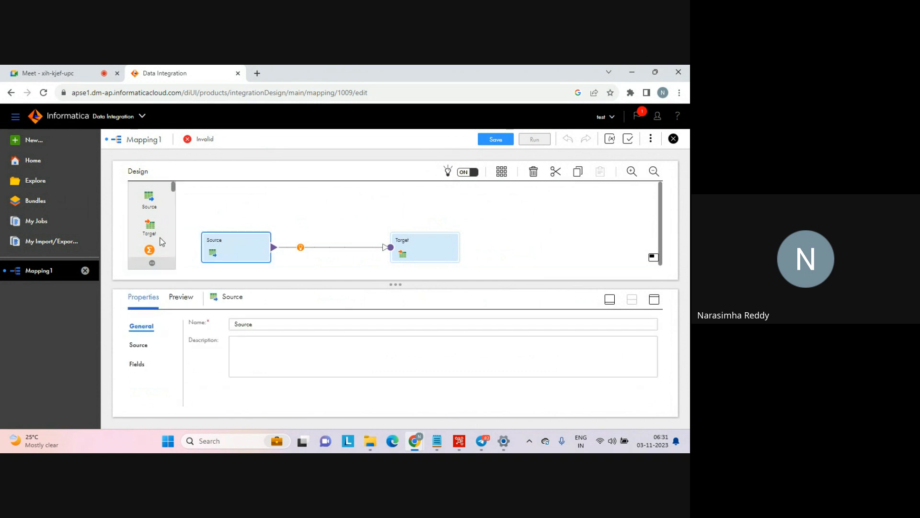
- Open the existing mapping Mapping_src_tgt from the dev project's extract folder
{"action": "left_click", "coordinate": [35, 182]}
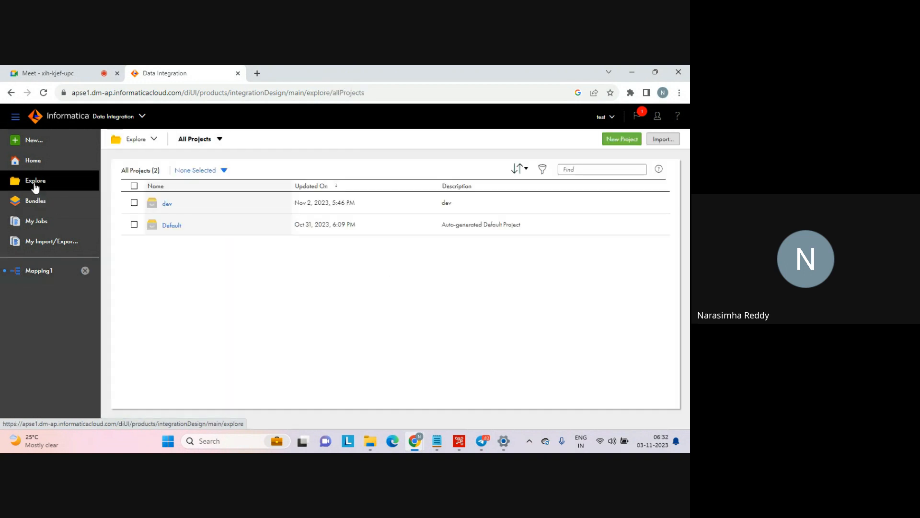
{"action": "left_click", "coordinate": [168, 205]}
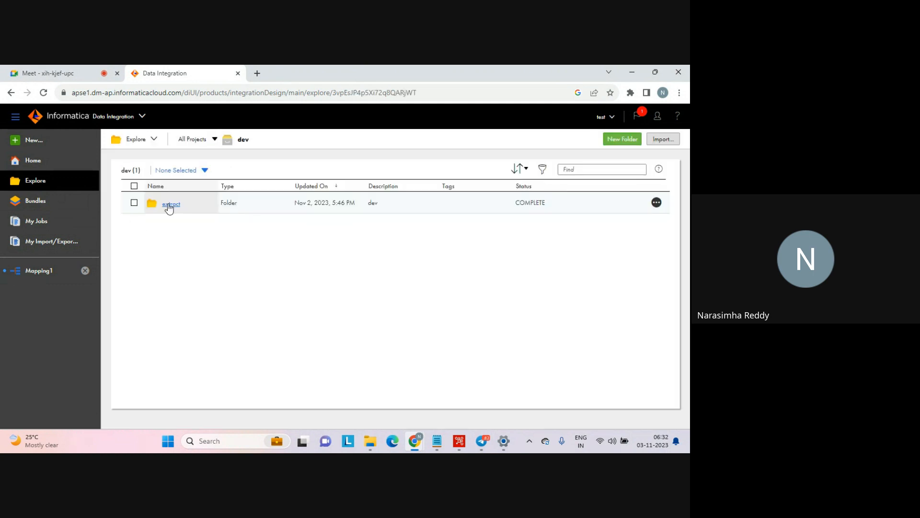
{"action": "left_click", "coordinate": [168, 205]}
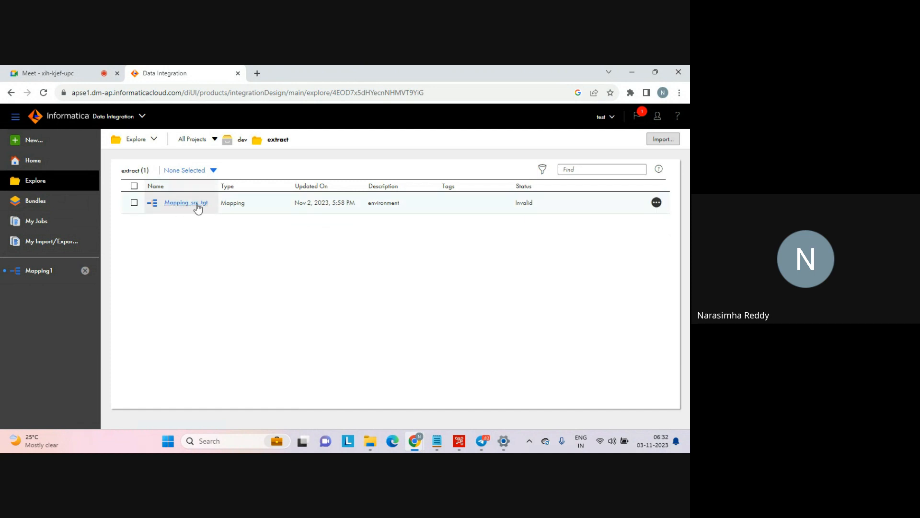
{"action": "double_click", "coordinate": [520, 202]}
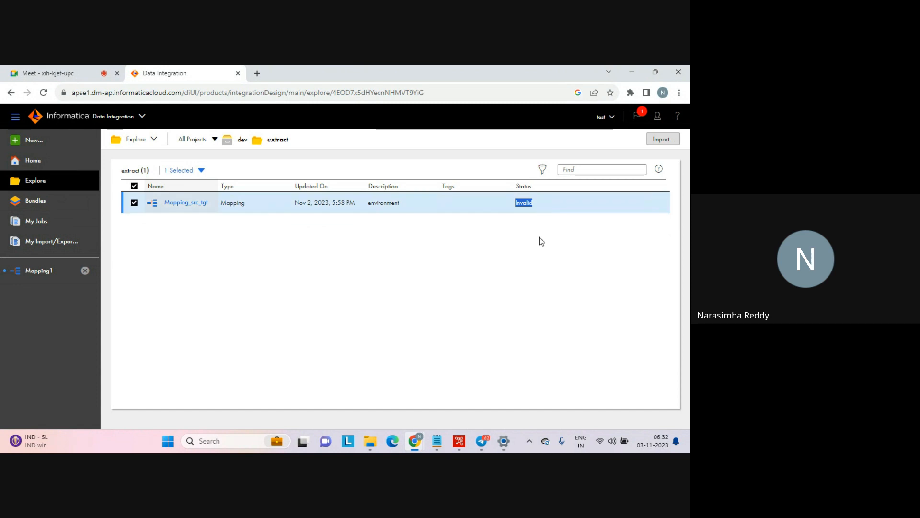
{"action": "left_click", "coordinate": [186, 203]}
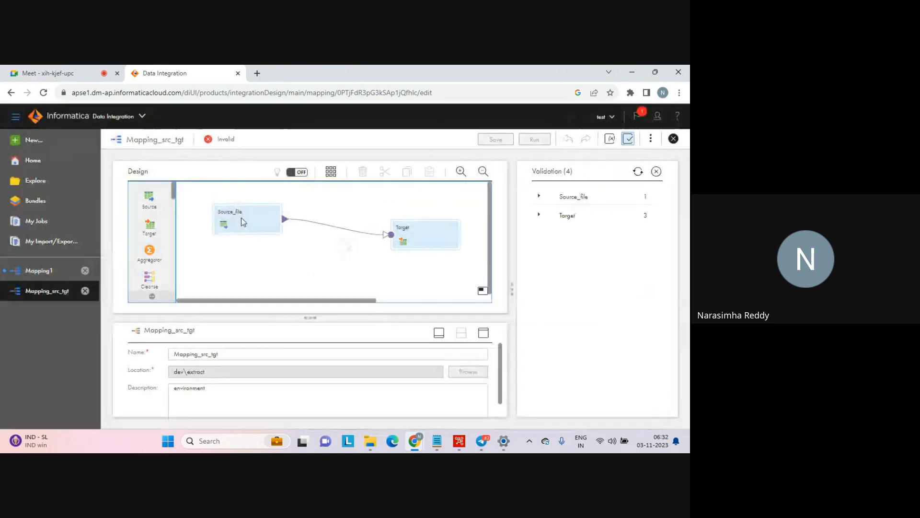
- Show the source settings of the Source_file transformation in maximized properties, with the validation results closed
{"action": "left_click", "coordinate": [240, 218]}
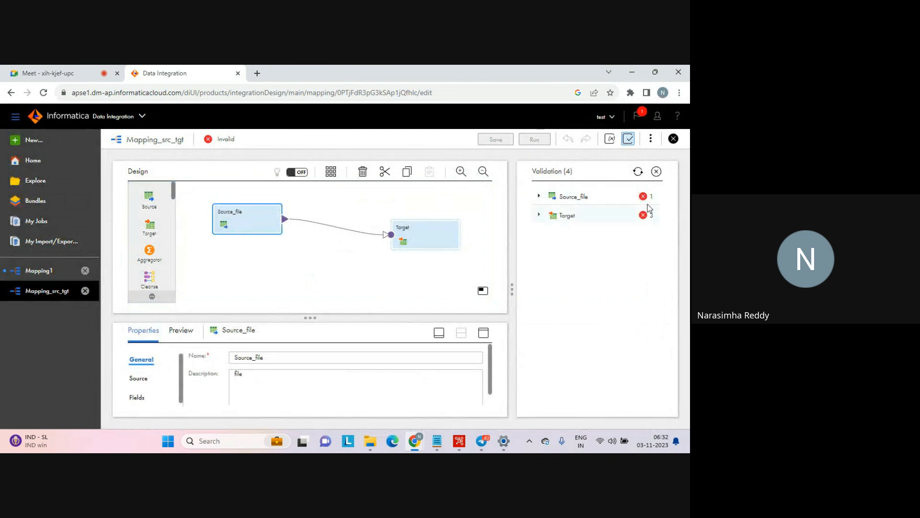
{"action": "left_click", "coordinate": [656, 172]}
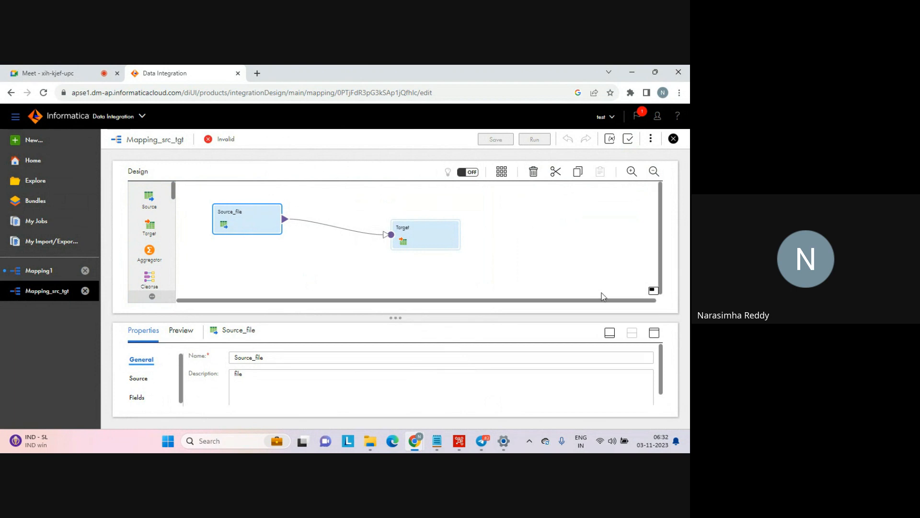
{"action": "left_click", "coordinate": [655, 332]}
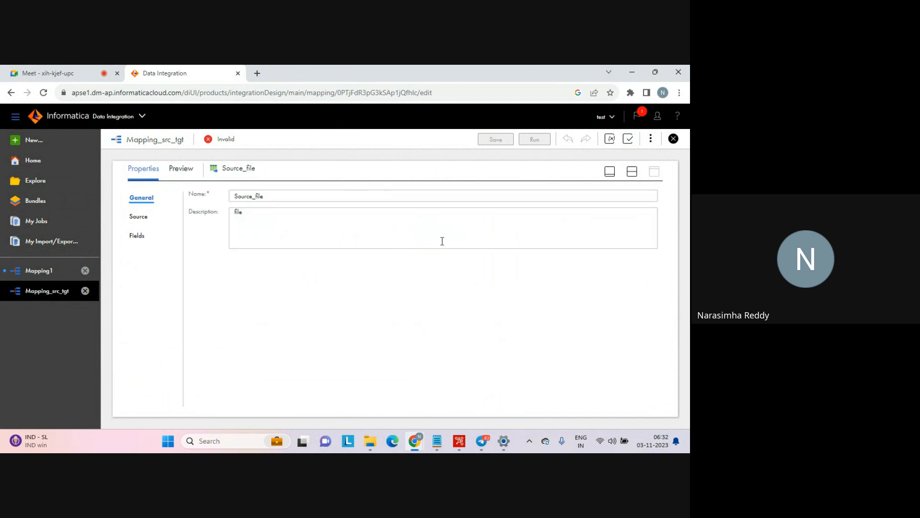
{"action": "left_click", "coordinate": [139, 212]}
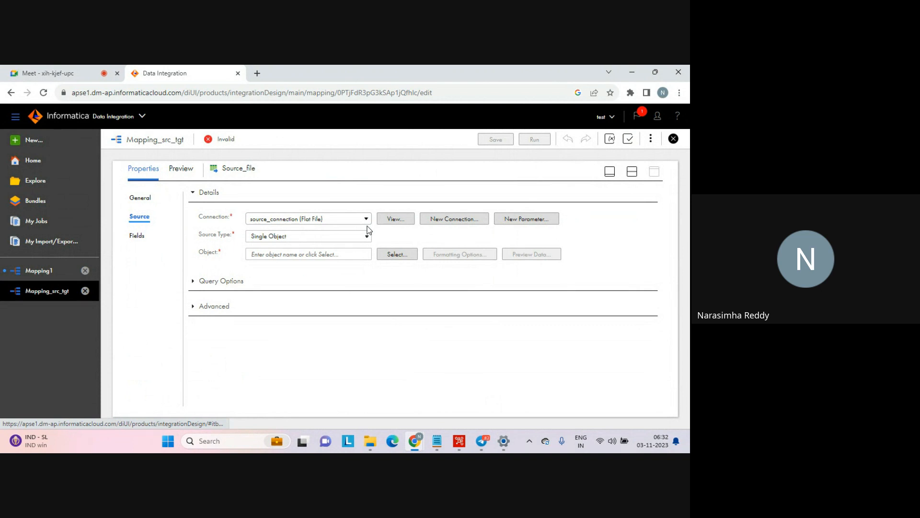
- Set the source type to Single Object and select seq_1.txt from source_connection as the source object
{"action": "left_click", "coordinate": [300, 238]}
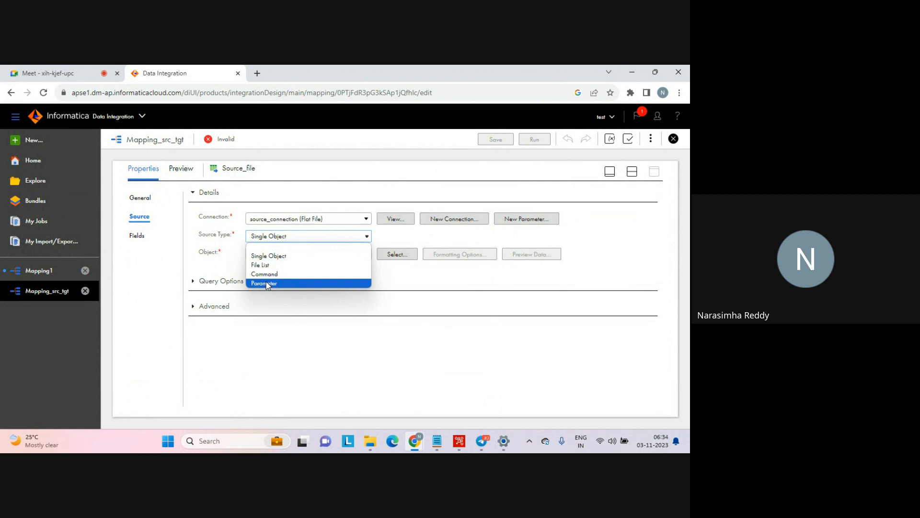
{"action": "left_click", "coordinate": [287, 256]}
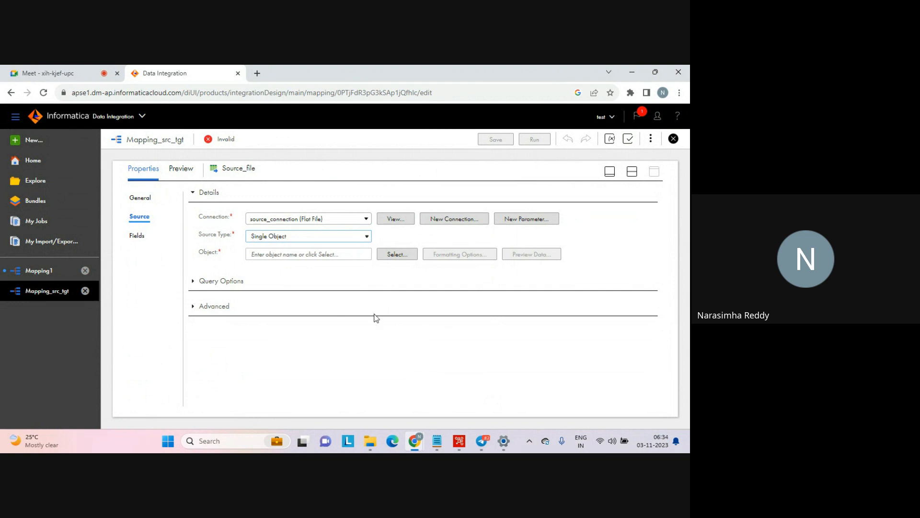
{"action": "left_click", "coordinate": [395, 257]}
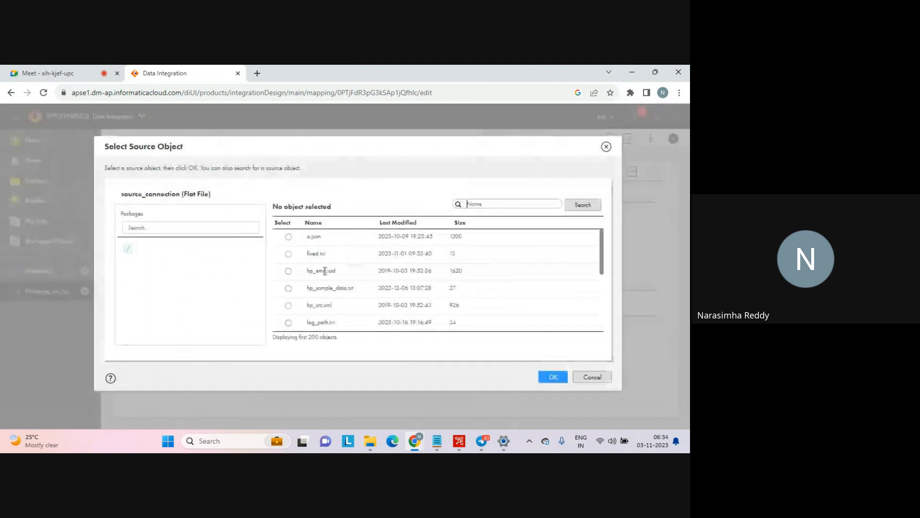
{"action": "left_click", "coordinate": [370, 443]}
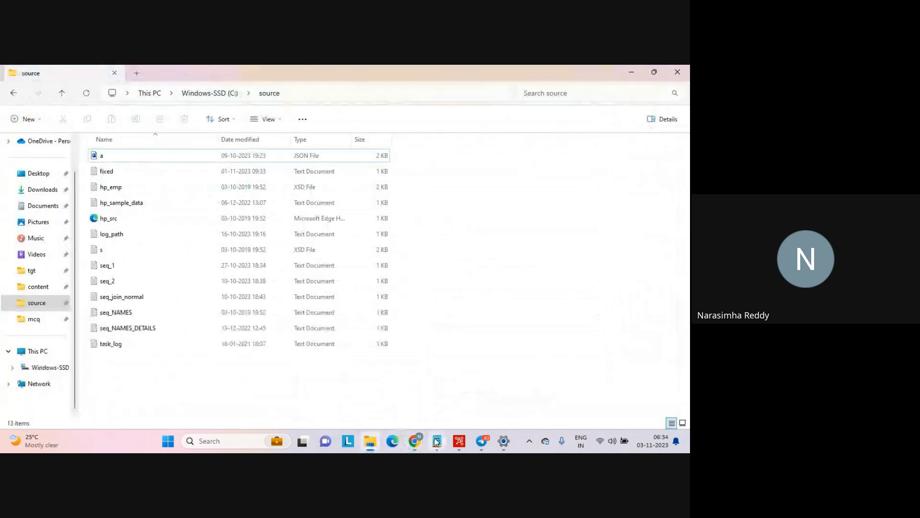
{"action": "mouse_move", "coordinate": [415, 442]}
{"action": "left_click", "coordinate": [371, 392]}
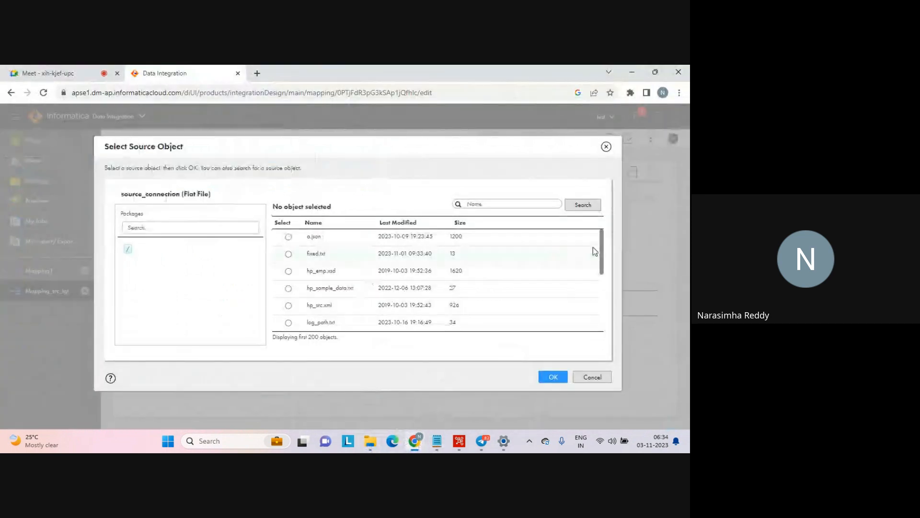
{"action": "left_click_drag", "start_coordinate": [601, 253], "coordinate": [599, 303]}
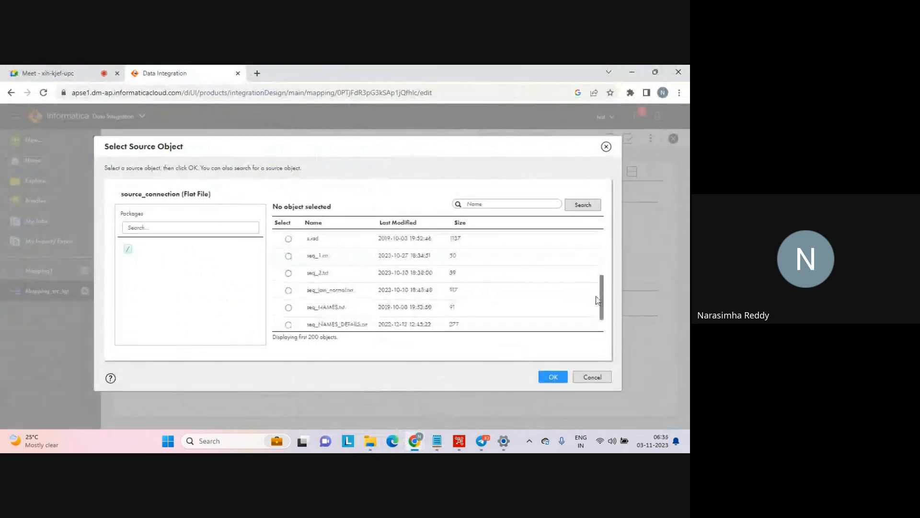
{"action": "left_click", "coordinate": [288, 251]}
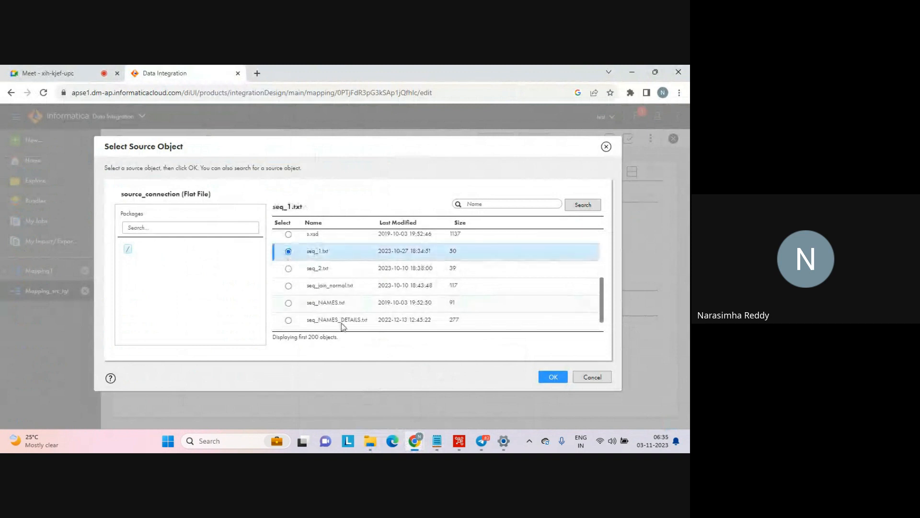
- Switch to File Explorer, open seq_1 from the source folder, examine its header and data rows, and close the file
{"action": "left_click", "coordinate": [372, 442]}
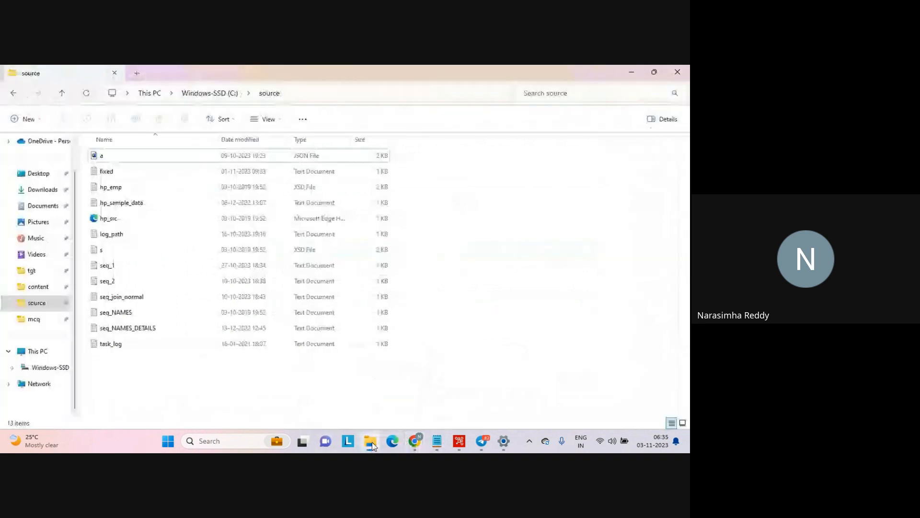
{"action": "double_click", "coordinate": [116, 266]}
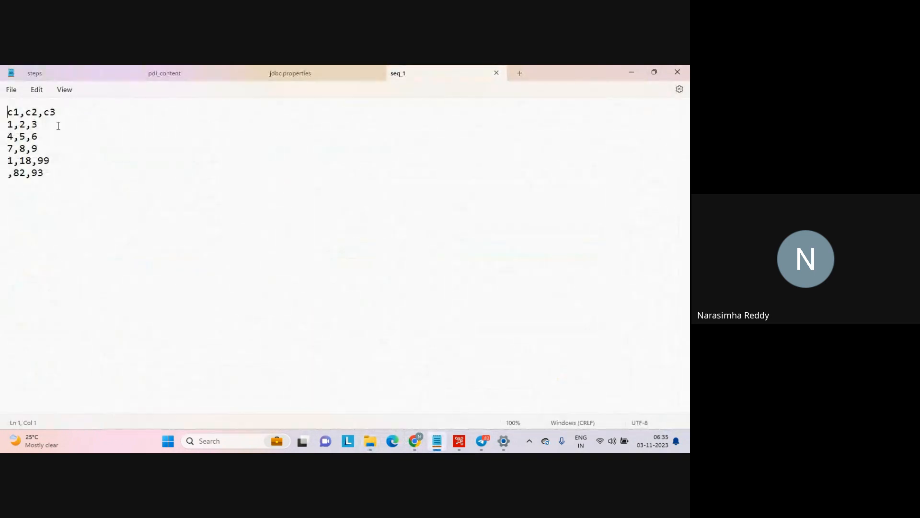
{"action": "left_click_drag", "start_coordinate": [9, 113], "coordinate": [83, 112]}
{"action": "left_click_drag", "start_coordinate": [52, 174], "coordinate": [0, 125]}
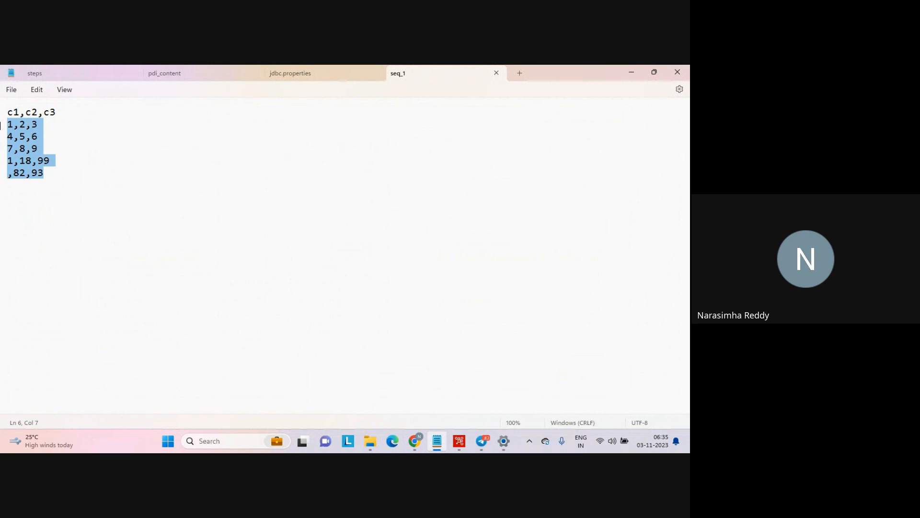
{"action": "left_click", "coordinate": [146, 153]}
{"action": "left_click_drag", "start_coordinate": [7, 124], "coordinate": [60, 161]}
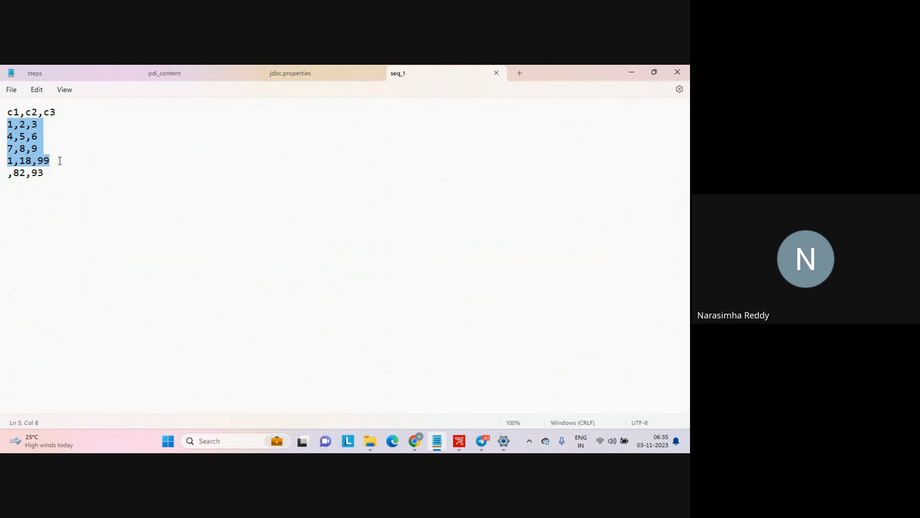
{"action": "left_click", "coordinate": [59, 161]}
{"action": "left_click_drag", "start_coordinate": [48, 173], "coordinate": [2, 174]}
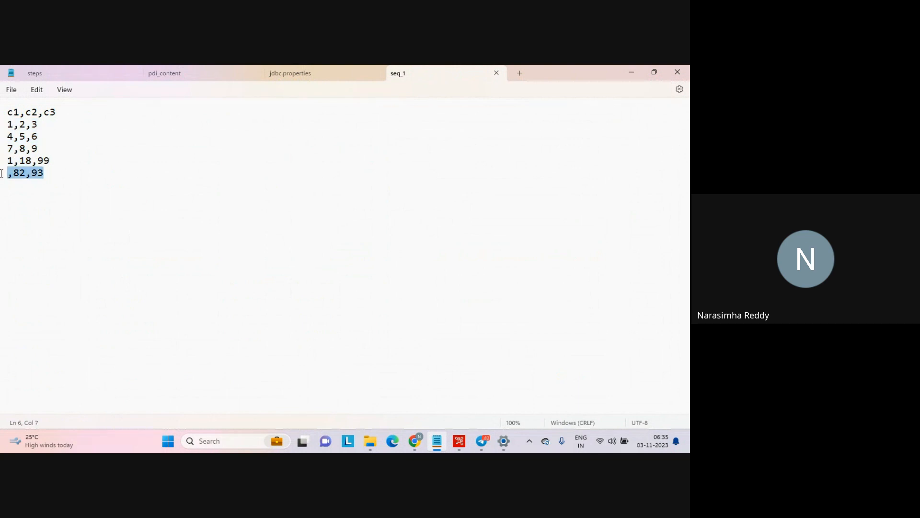
{"action": "left_click", "coordinate": [32, 185]}
{"action": "left_click", "coordinate": [10, 175]}
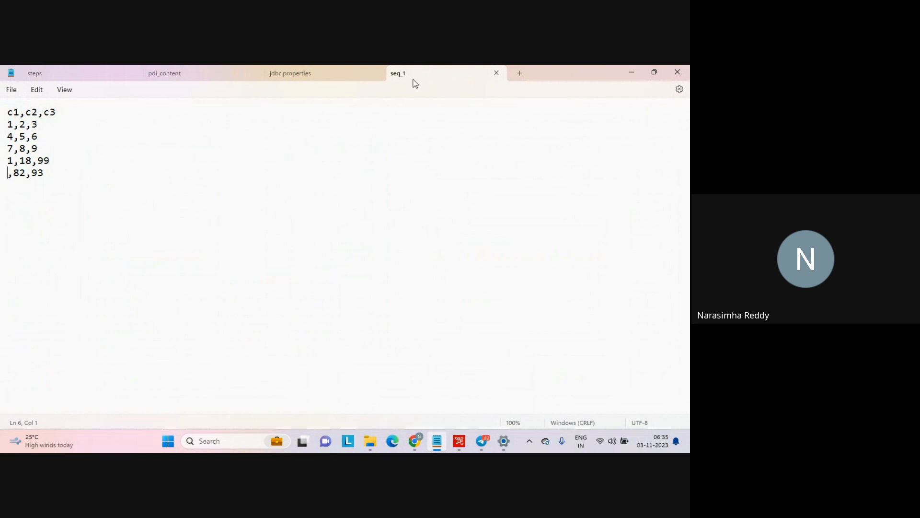
{"action": "left_click", "coordinate": [495, 73]}
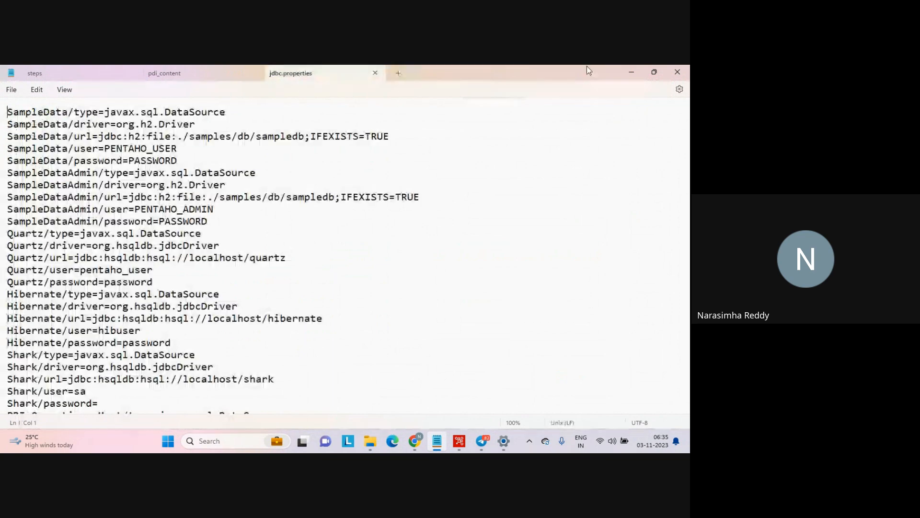
{"action": "left_click", "coordinate": [636, 72]}
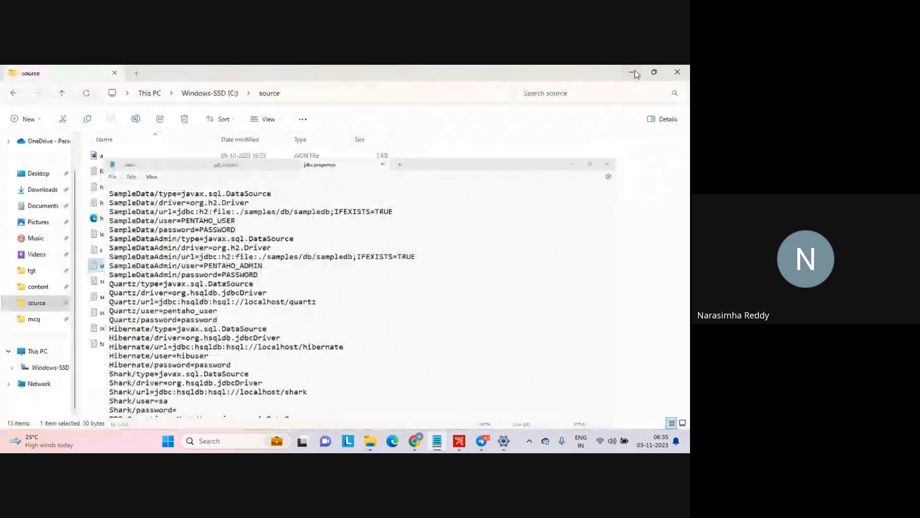
- Switch to the Informatica Data Integration window and search the source_connection objects for "seq"
{"action": "mouse_move", "coordinate": [415, 441]}
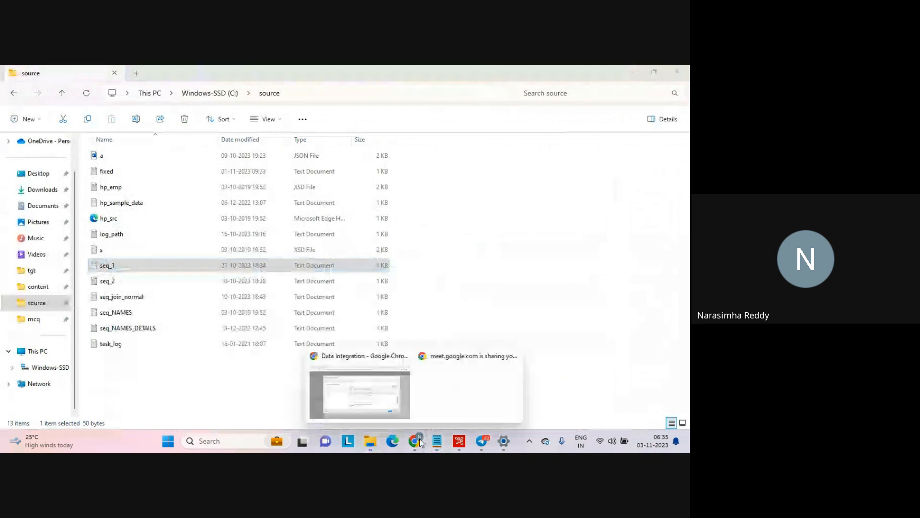
{"action": "left_click", "coordinate": [379, 396]}
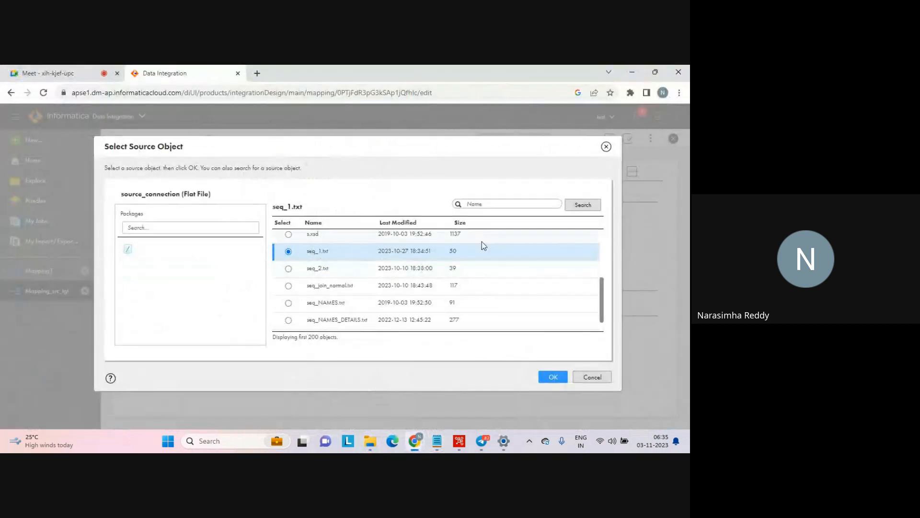
{"action": "left_click", "coordinate": [488, 202]}
{"action": "type", "text": "seq"}
{"action": "left_click", "coordinate": [575, 211]}
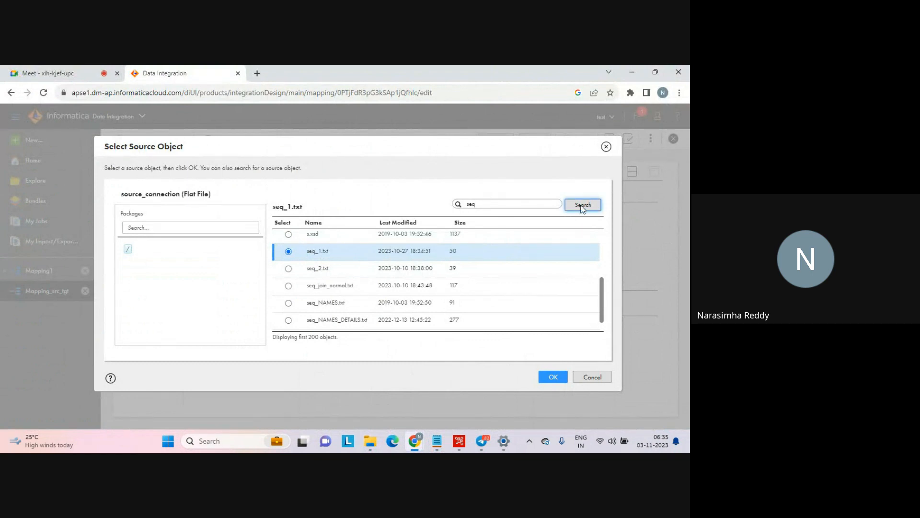
{"action": "left_click", "coordinate": [484, 205]}
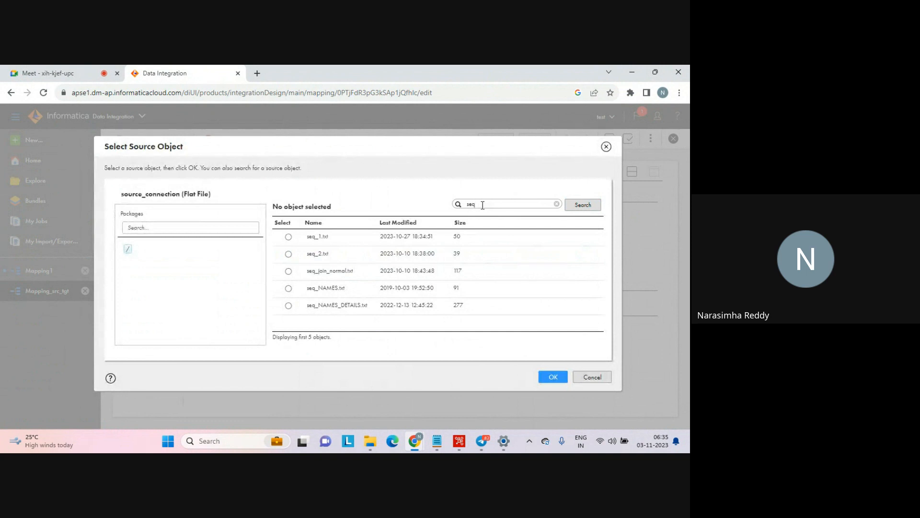
{"action": "left_click_drag", "start_coordinate": [475, 204], "coordinate": [459, 204]}
- Choose seq_1.txt as the source object and confirm the selection
{"action": "left_click", "coordinate": [553, 378]}
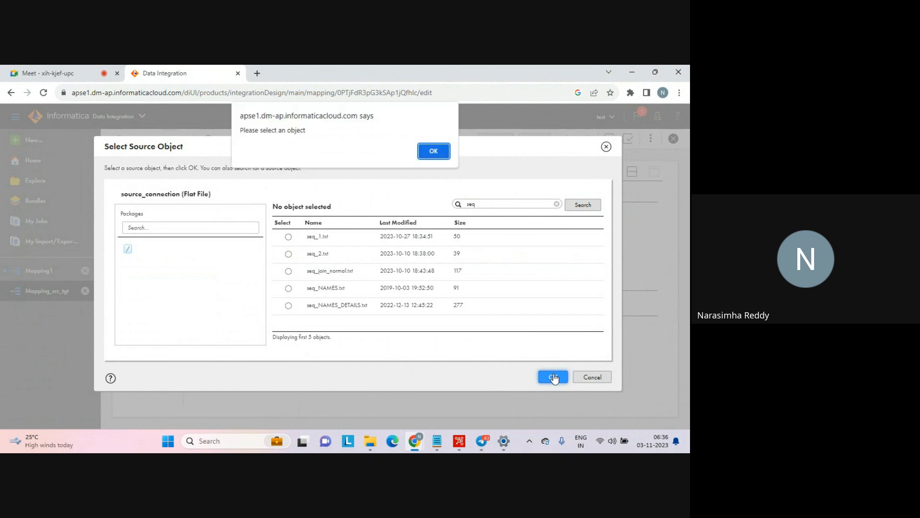
{"action": "left_click", "coordinate": [433, 153]}
{"action": "left_click", "coordinate": [289, 237]}
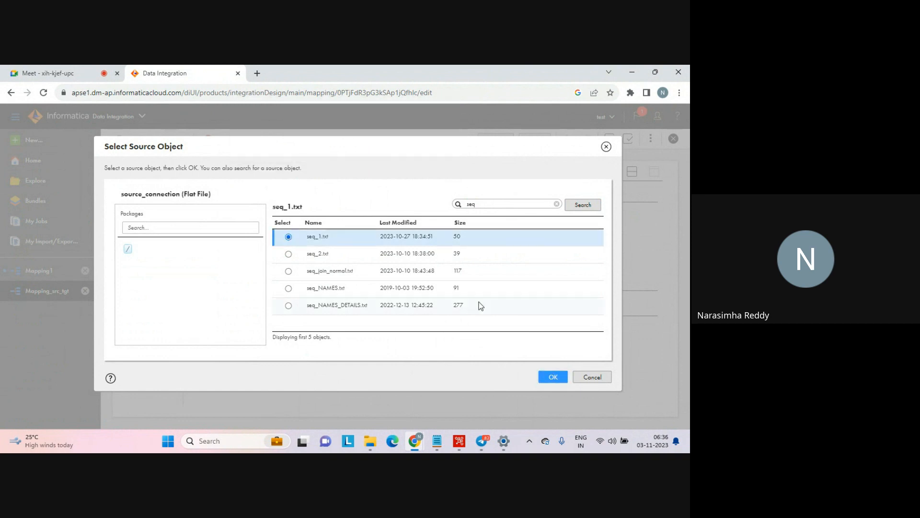
{"action": "left_click", "coordinate": [551, 377]}
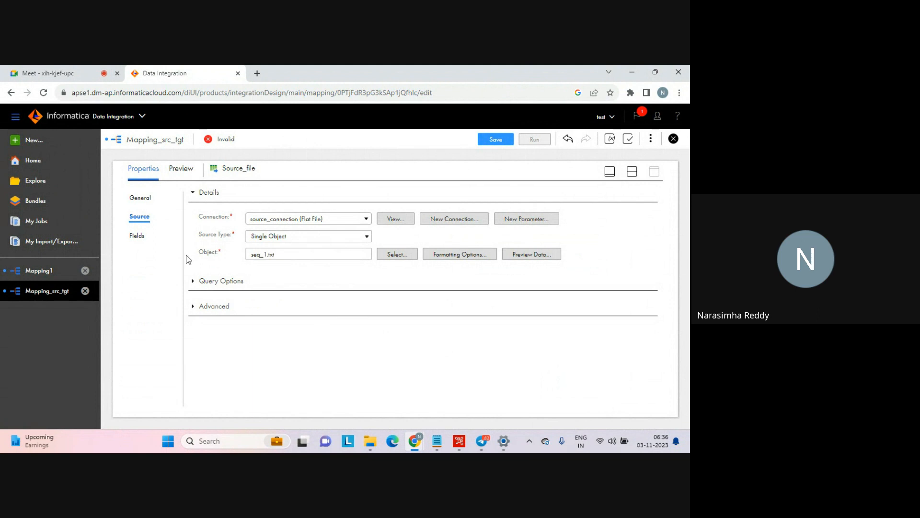
- Expand the source's Query Options and Advanced sections to review their contents
{"action": "left_click", "coordinate": [192, 283]}
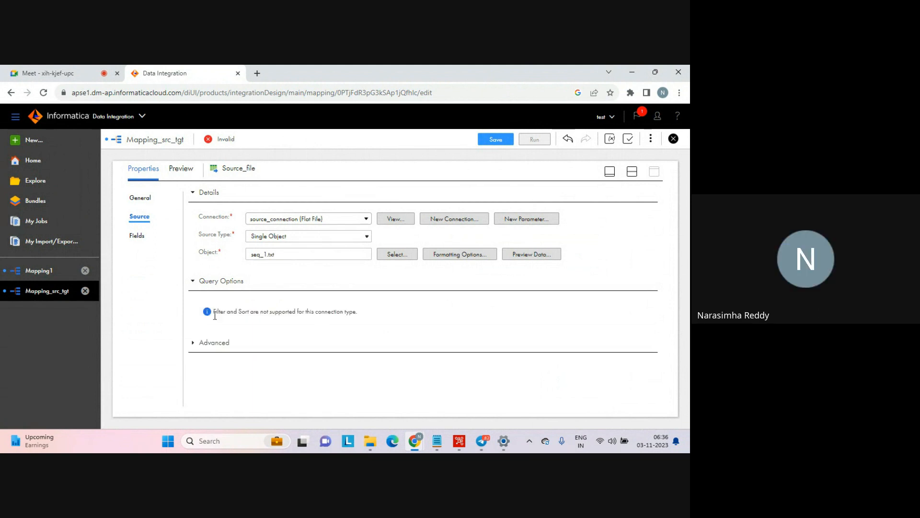
{"action": "left_click_drag", "start_coordinate": [215, 315], "coordinate": [361, 322]}
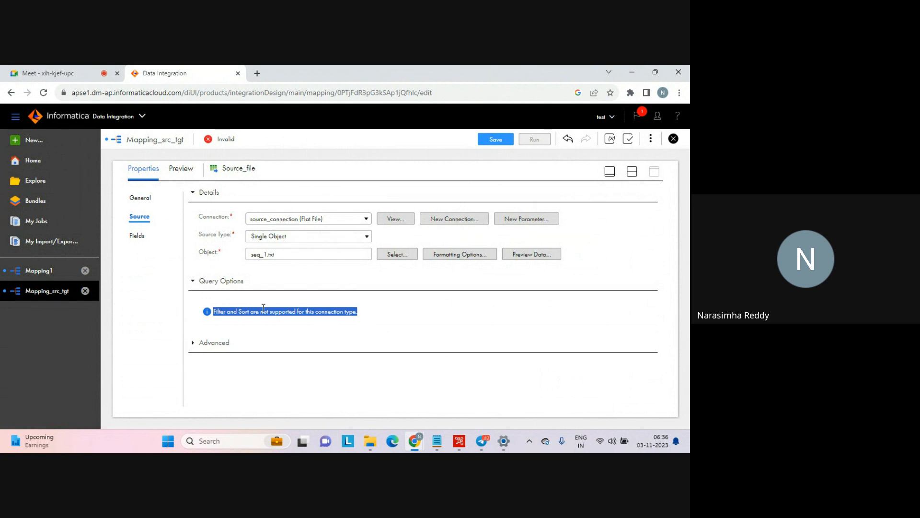
{"action": "left_click", "coordinate": [193, 343]}
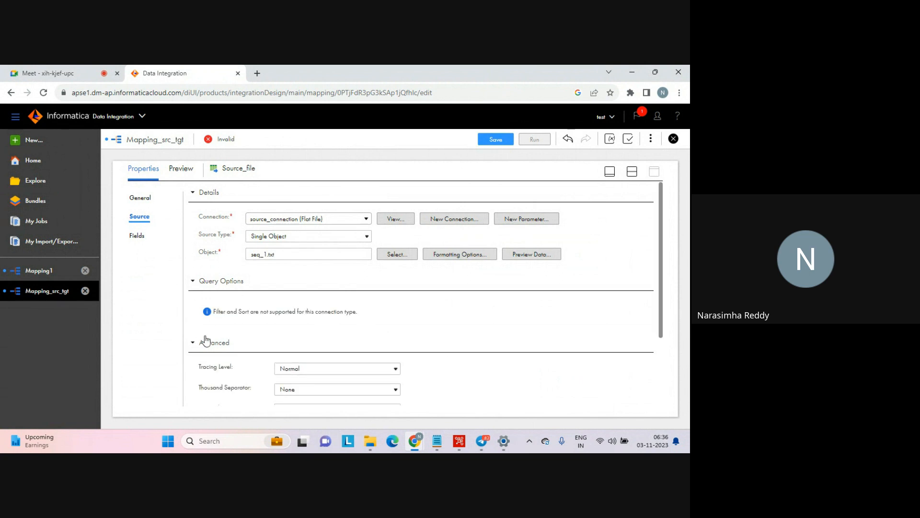
{"action": "left_click_drag", "start_coordinate": [659, 252], "coordinate": [657, 321]}
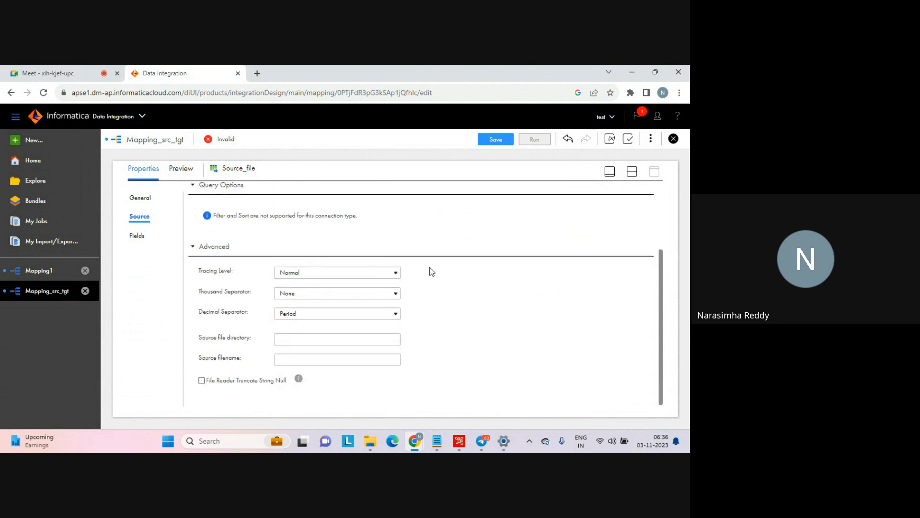
- Examine the available choices for the source's tracing level, thousand separator and decimal separator, keeping the tracing level at Normal
{"action": "left_click", "coordinate": [395, 273]}
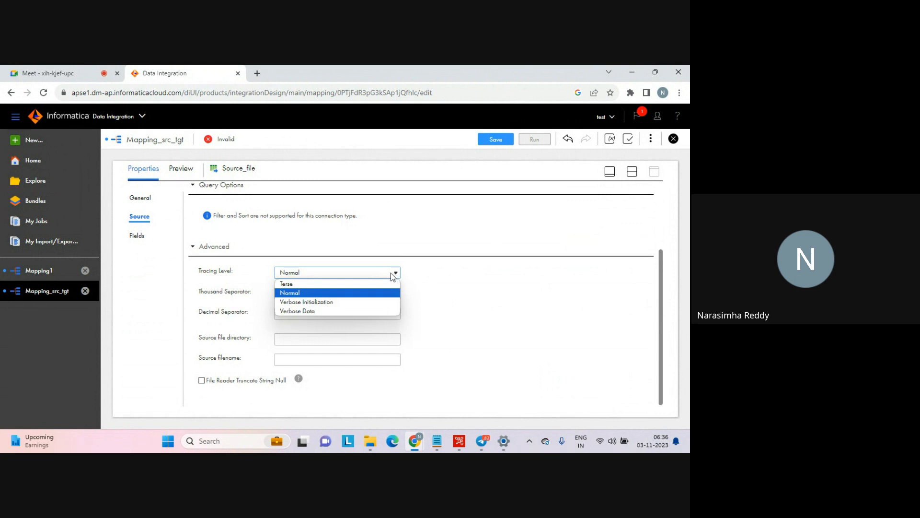
{"action": "left_click", "coordinate": [290, 293]}
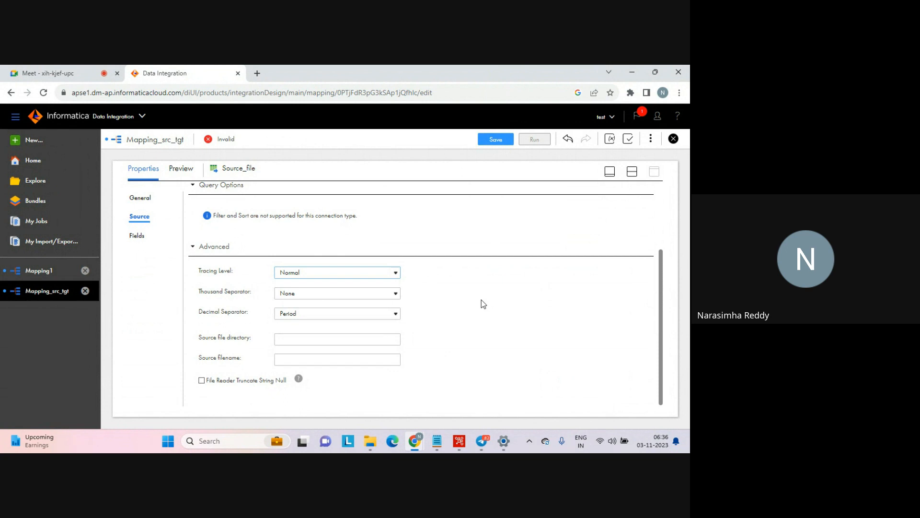
{"action": "left_click", "coordinate": [396, 293]}
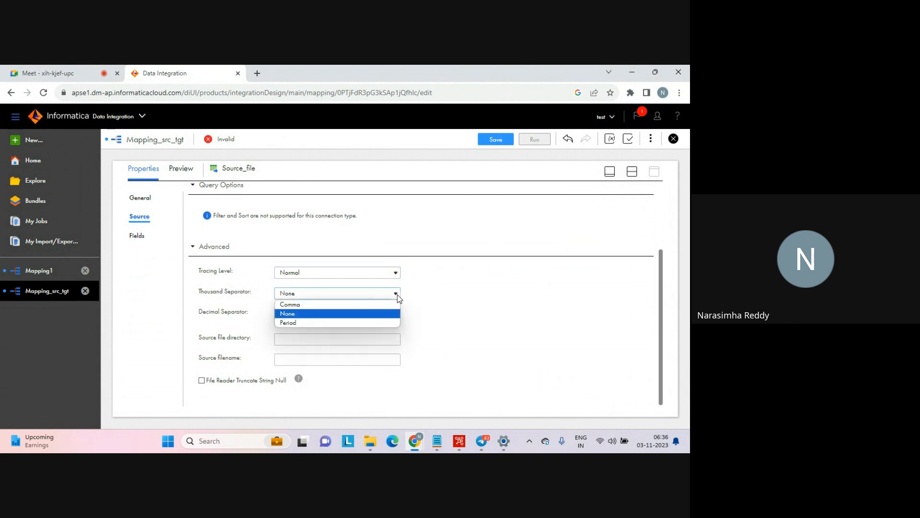
{"action": "left_click", "coordinate": [398, 294]}
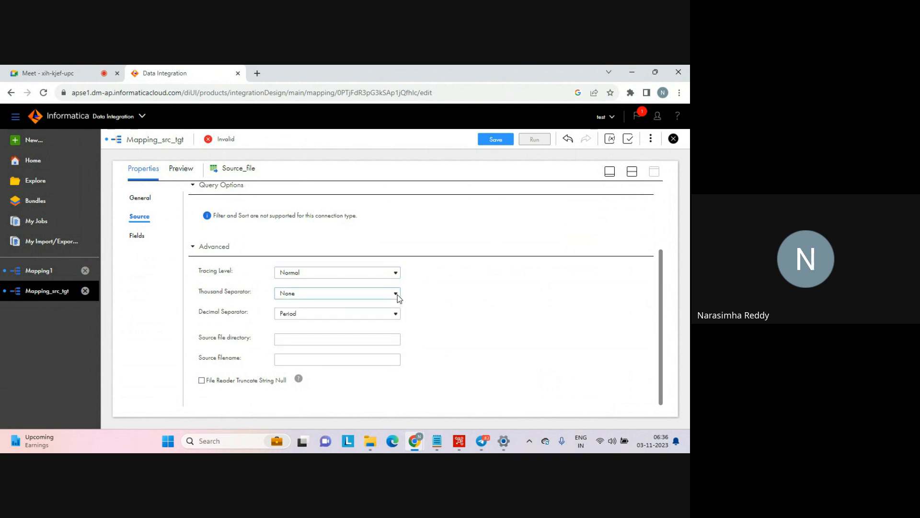
{"action": "left_click", "coordinate": [334, 314]}
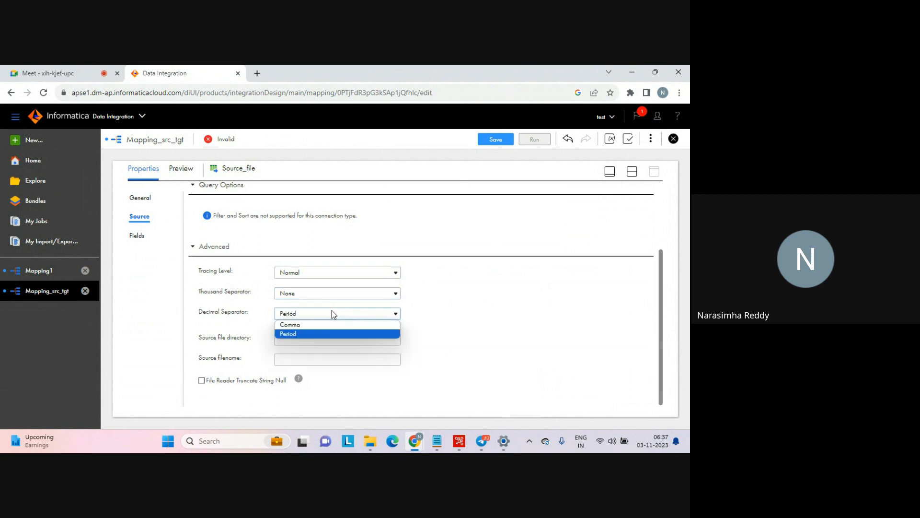
{"action": "left_click", "coordinate": [333, 313]}
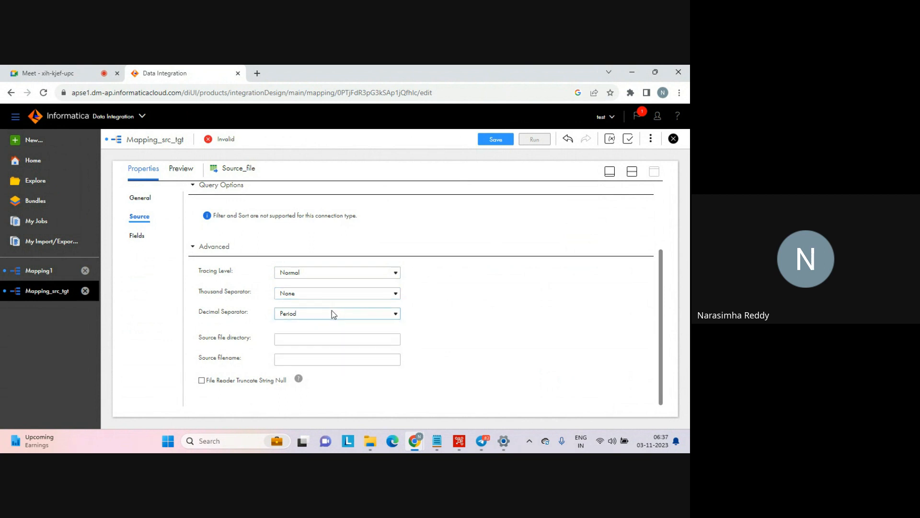
{"action": "left_click", "coordinate": [297, 340]}
- Open the source's field list and turn on metadata editing for its fields
{"action": "left_click", "coordinate": [146, 235]}
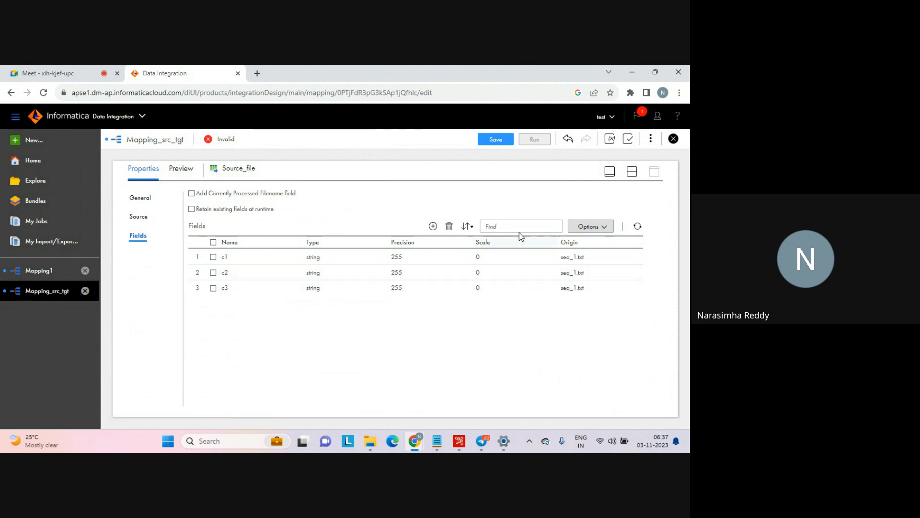
{"action": "left_click", "coordinate": [503, 224]}
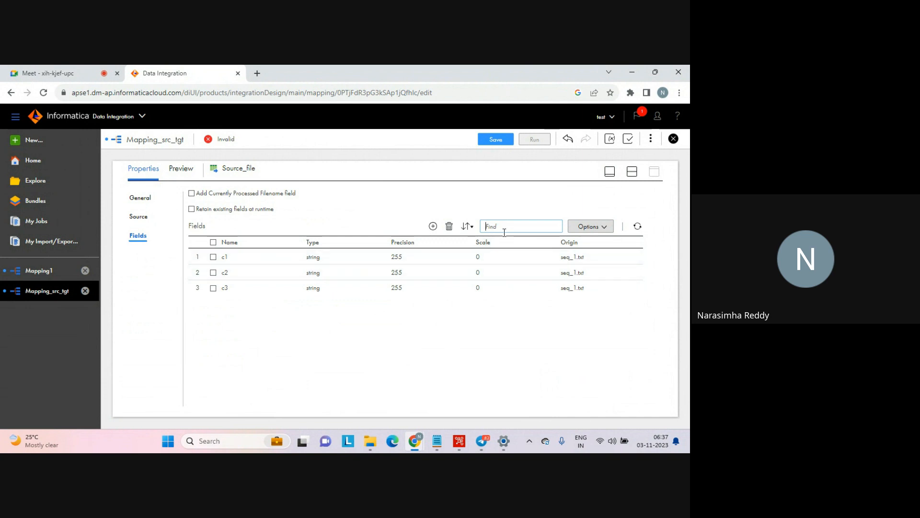
{"action": "left_click", "coordinate": [409, 312]}
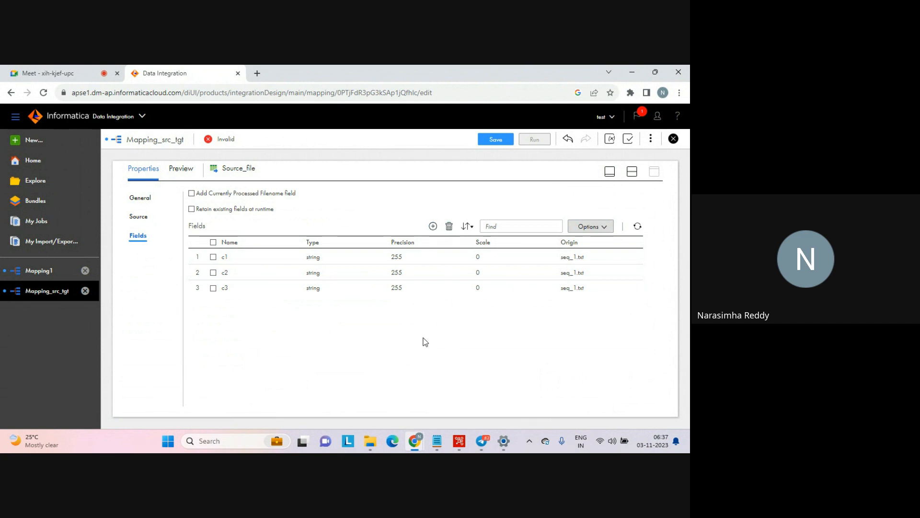
{"action": "left_click", "coordinate": [273, 259]}
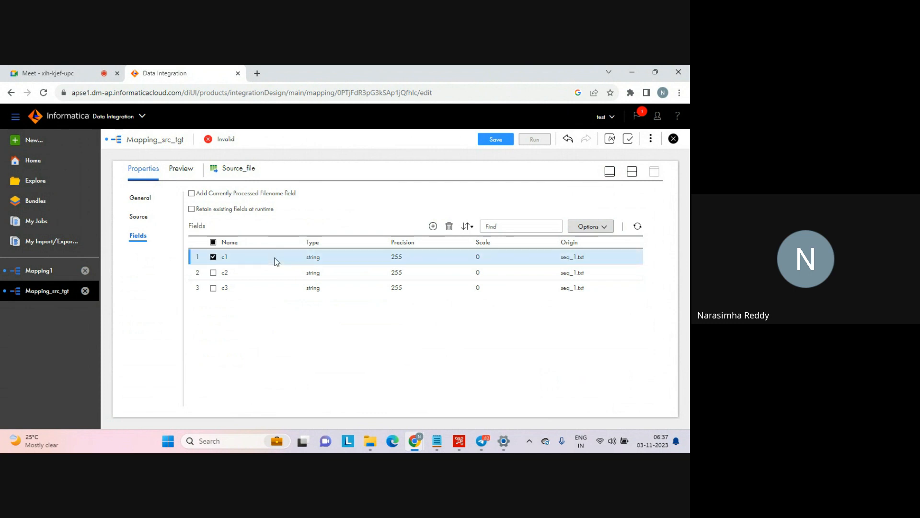
{"action": "left_click", "coordinate": [605, 227]}
{"action": "left_click", "coordinate": [607, 229]}
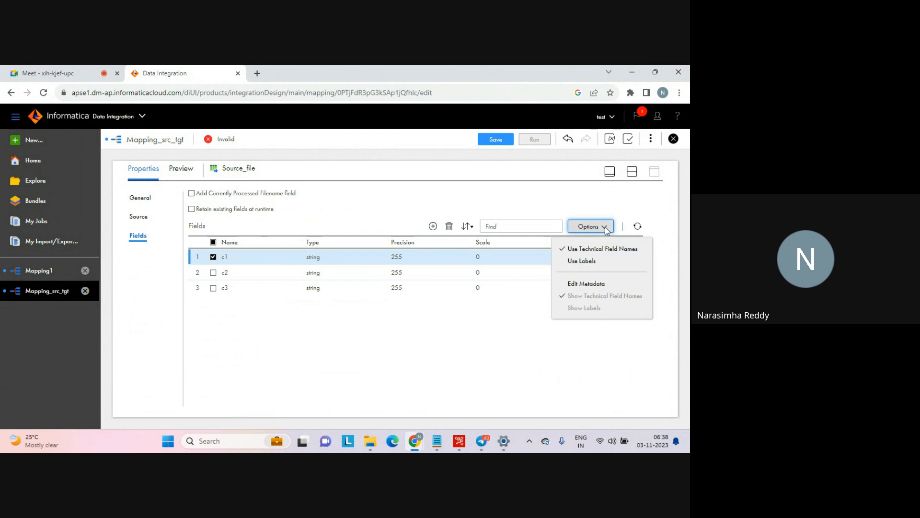
{"action": "left_click", "coordinate": [581, 284]}
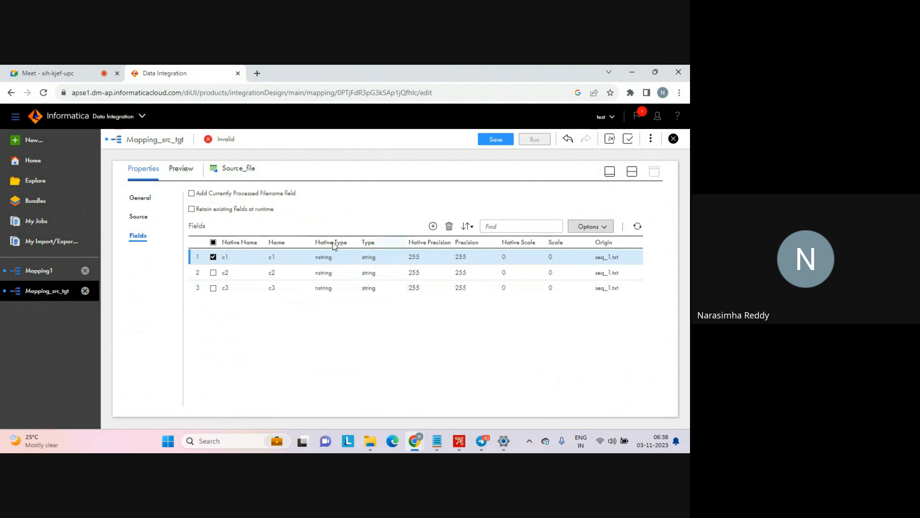
- Set the native type of field c1 to int
{"action": "left_click", "coordinate": [329, 255]}
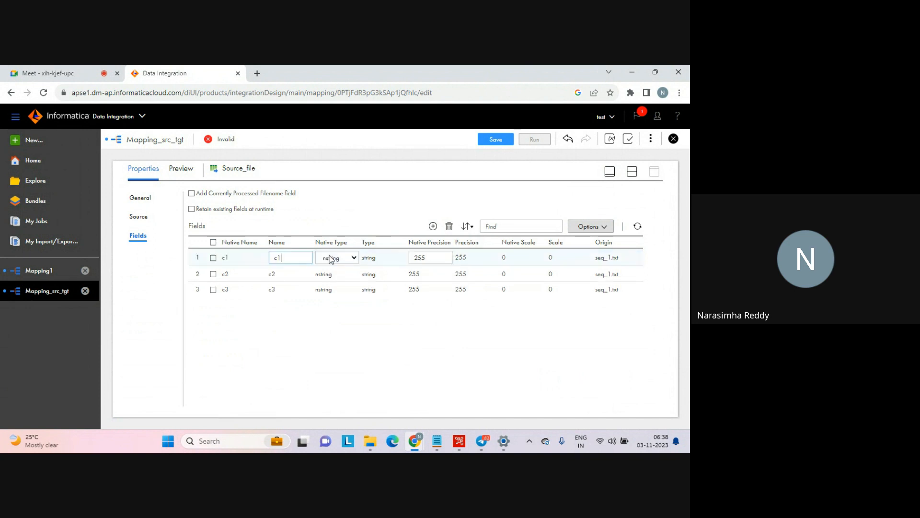
{"action": "left_click", "coordinate": [354, 259]}
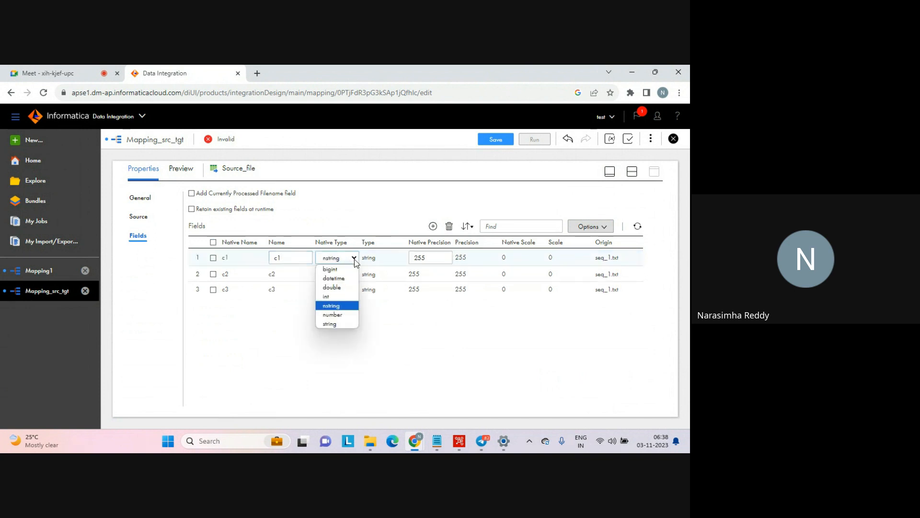
{"action": "left_click", "coordinate": [341, 298]}
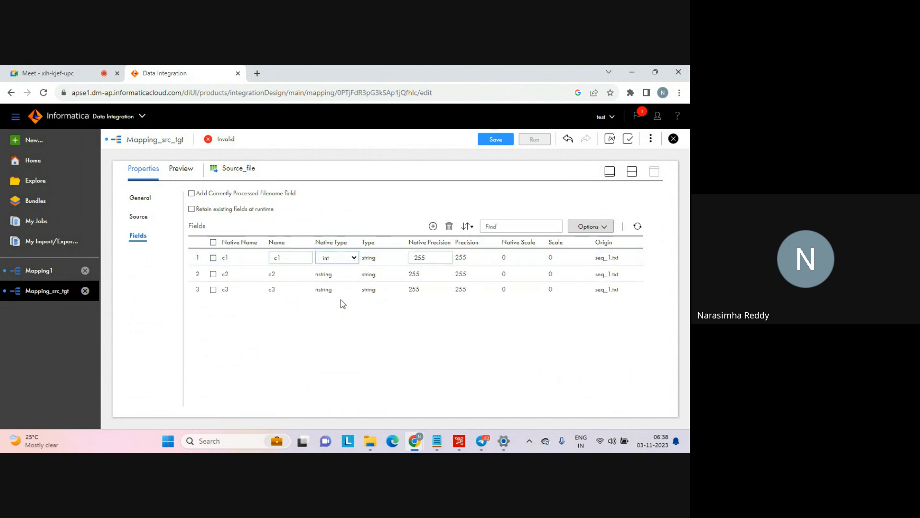
{"action": "left_click", "coordinate": [329, 324]}
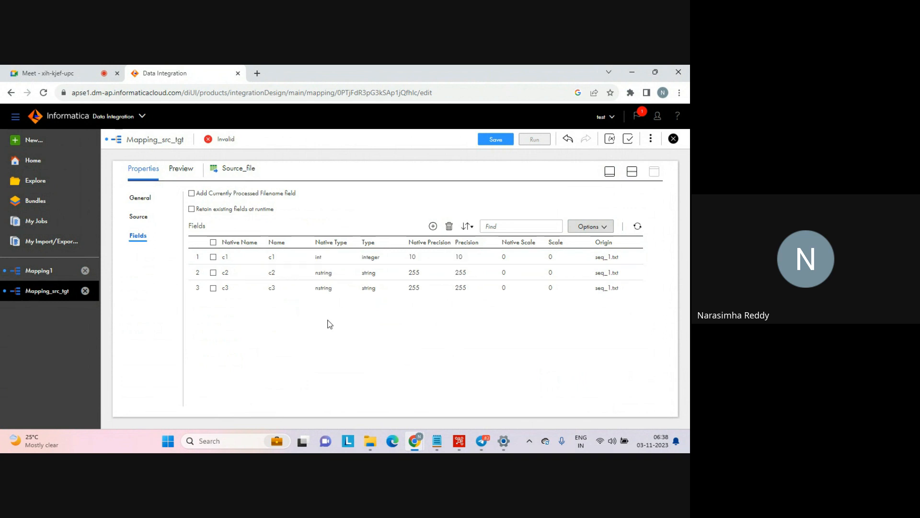
- Glance at the source folder in File Explorer, and examine the native type options for field c2 in the mapping
{"action": "left_click", "coordinate": [372, 443]}
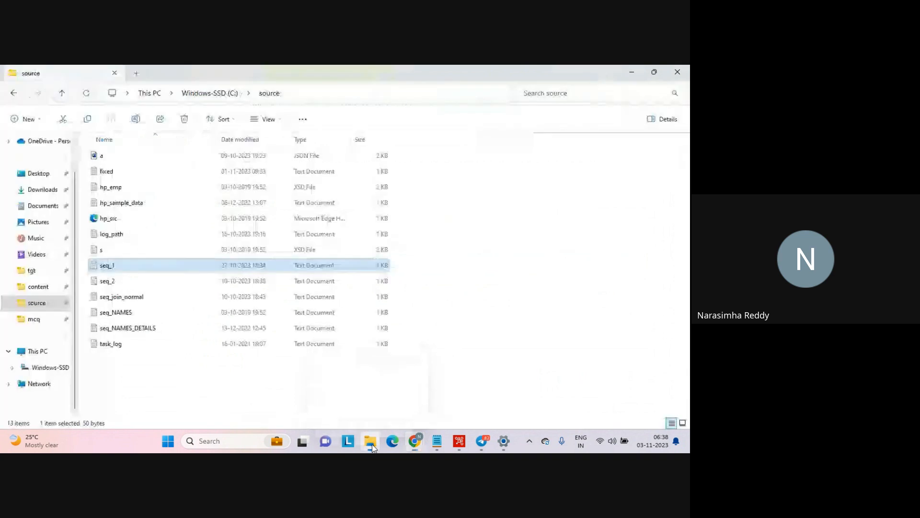
{"action": "left_click", "coordinate": [372, 443]}
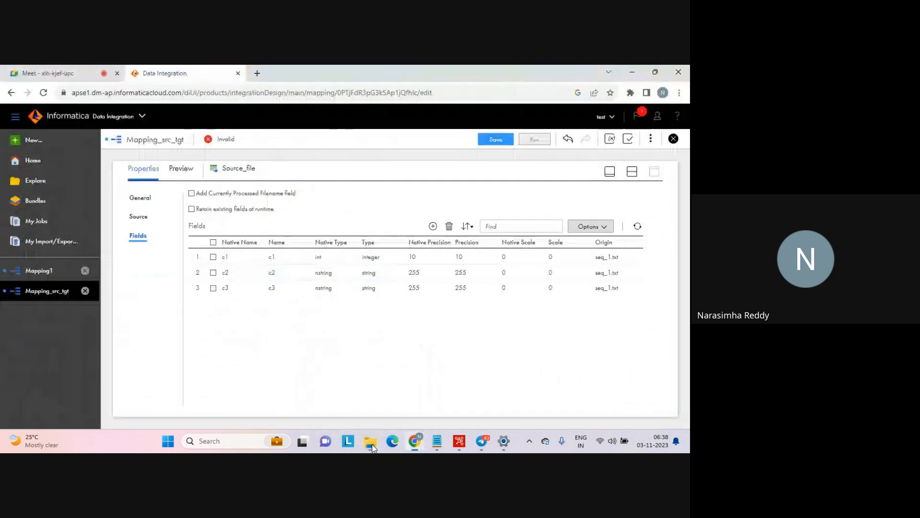
{"action": "left_click", "coordinate": [323, 274]}
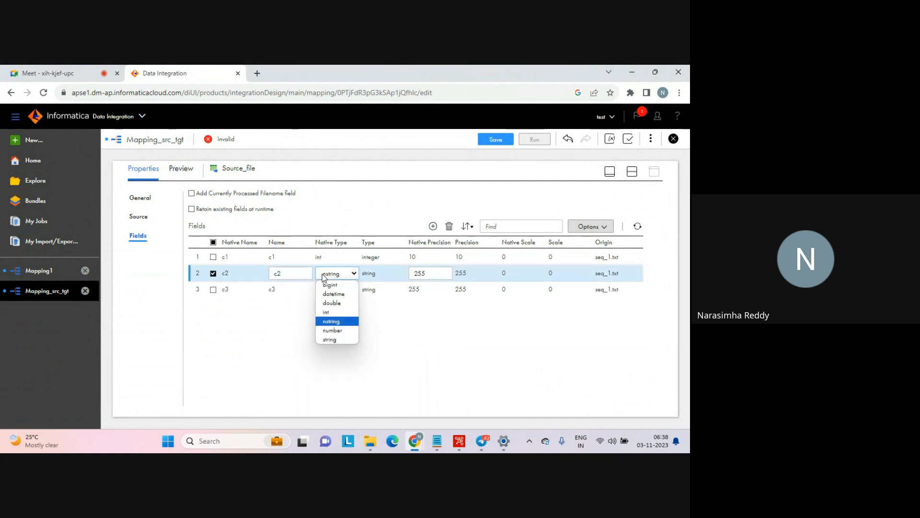
{"action": "left_click", "coordinate": [268, 327]}
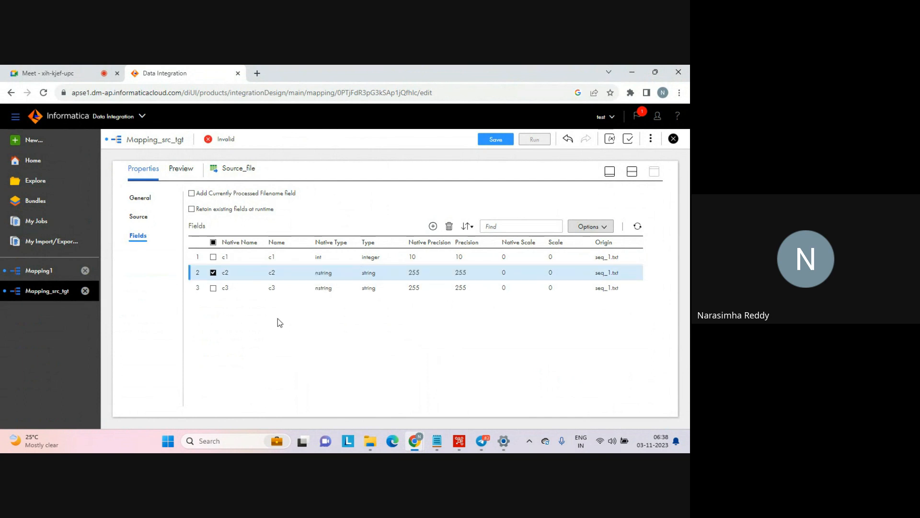
- Examine the source's field naming and label options, declining to regenerate the field names from labels
{"action": "left_click", "coordinate": [605, 231]}
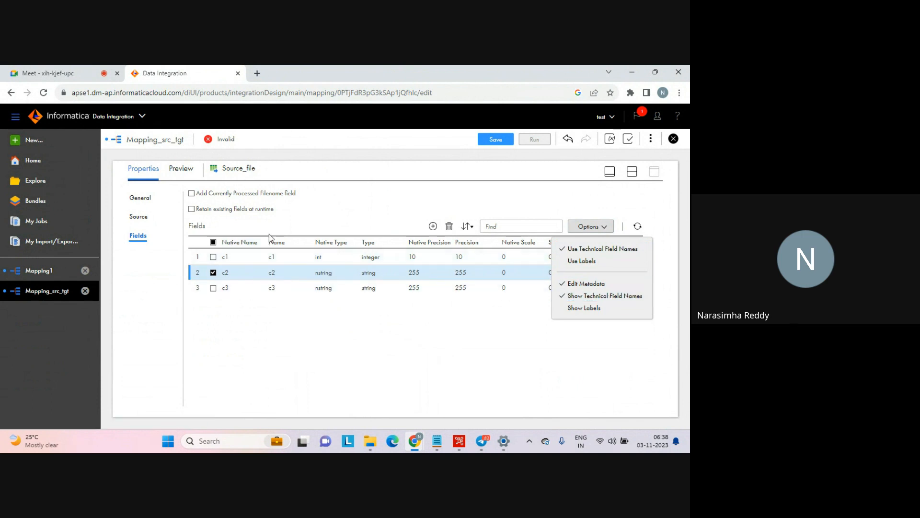
{"action": "left_click", "coordinate": [584, 310]}
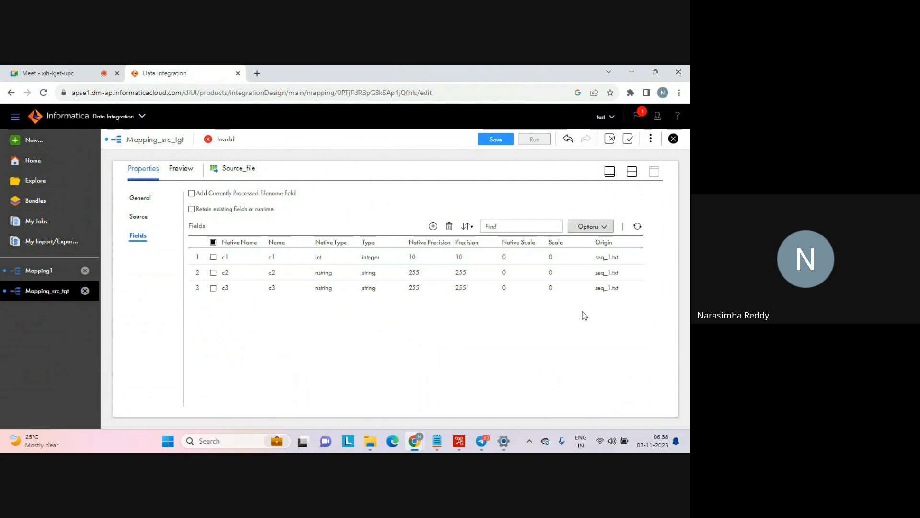
{"action": "left_click", "coordinate": [607, 228]}
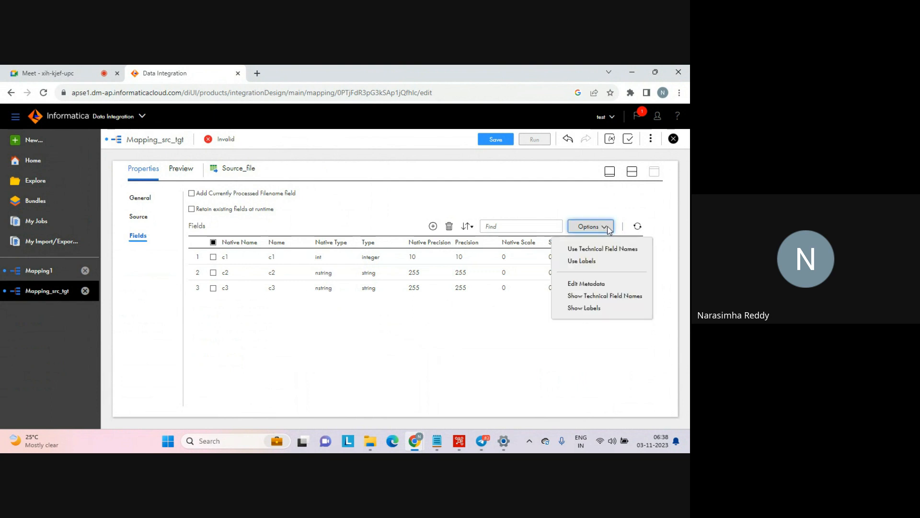
{"action": "left_click", "coordinate": [586, 263]}
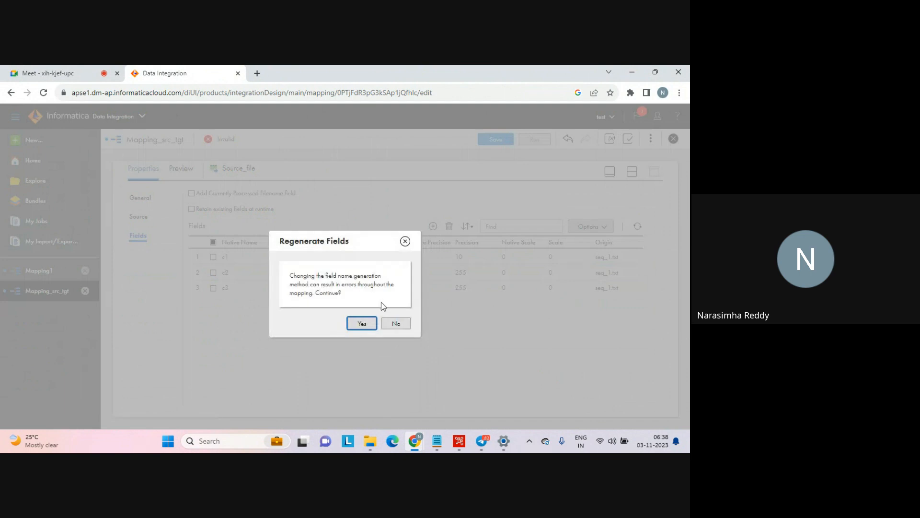
{"action": "left_click", "coordinate": [397, 324]}
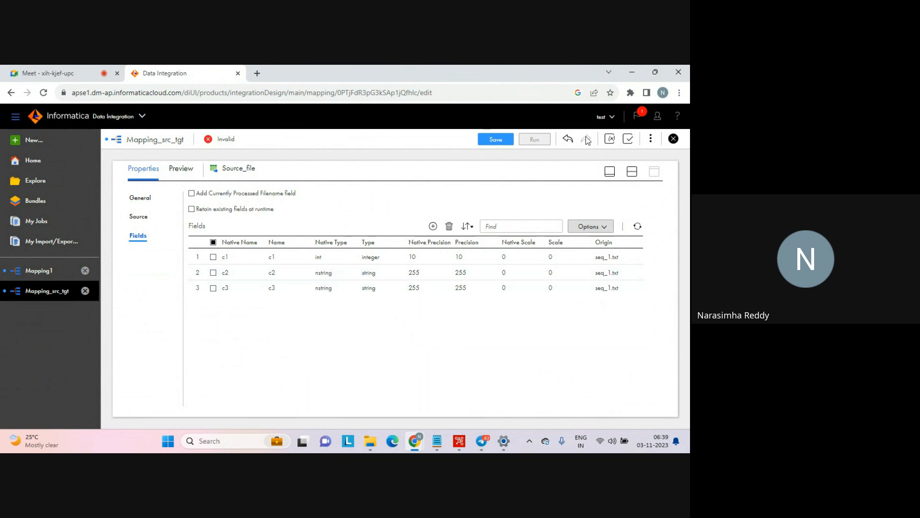
- Bring back the design canvas beside the properties, and review the source settings and general properties of Source_file
{"action": "left_click", "coordinate": [632, 172]}
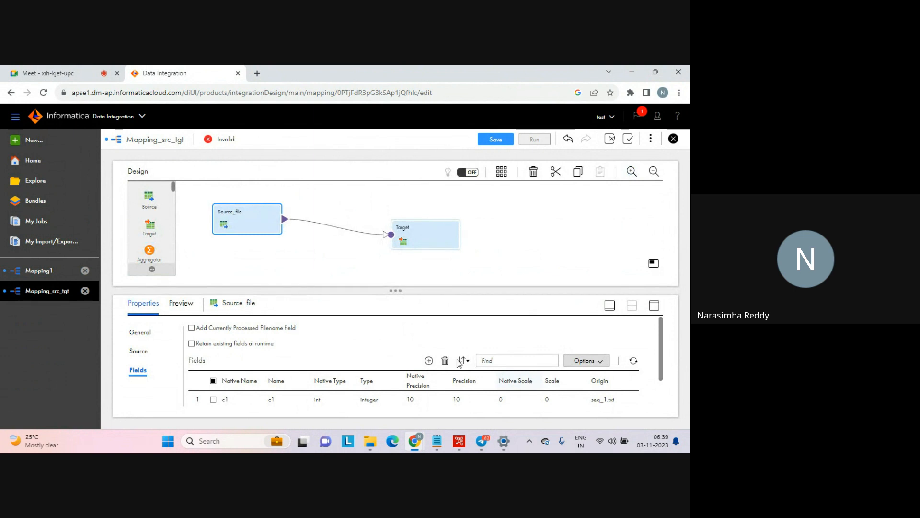
{"action": "left_click", "coordinate": [142, 350]}
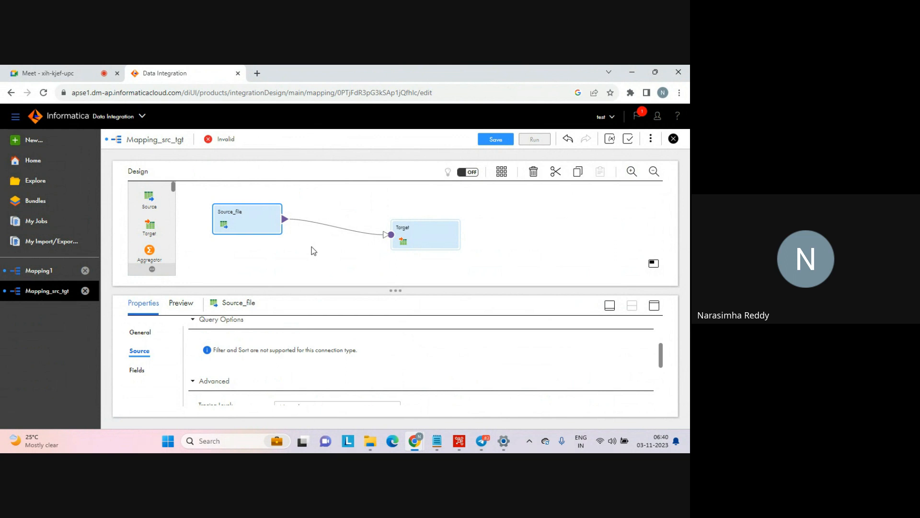
{"action": "left_click", "coordinate": [314, 251]}
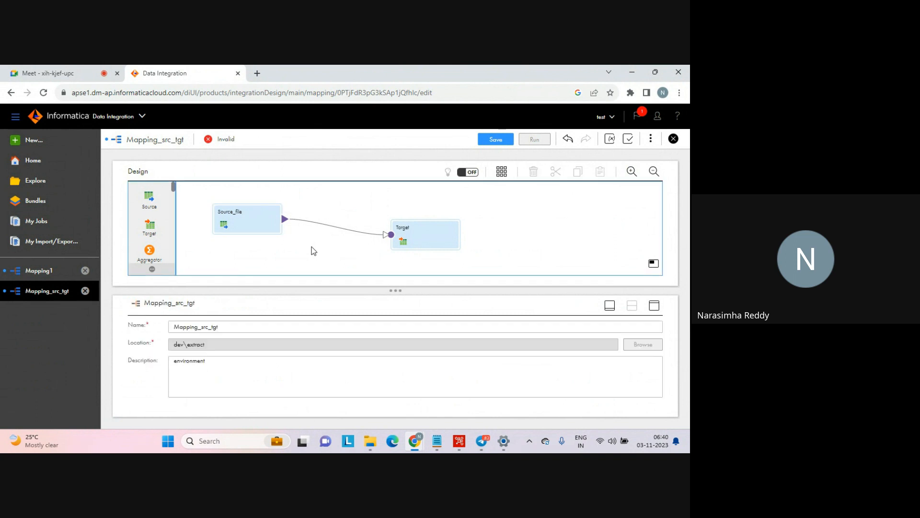
{"action": "left_click", "coordinate": [244, 219]}
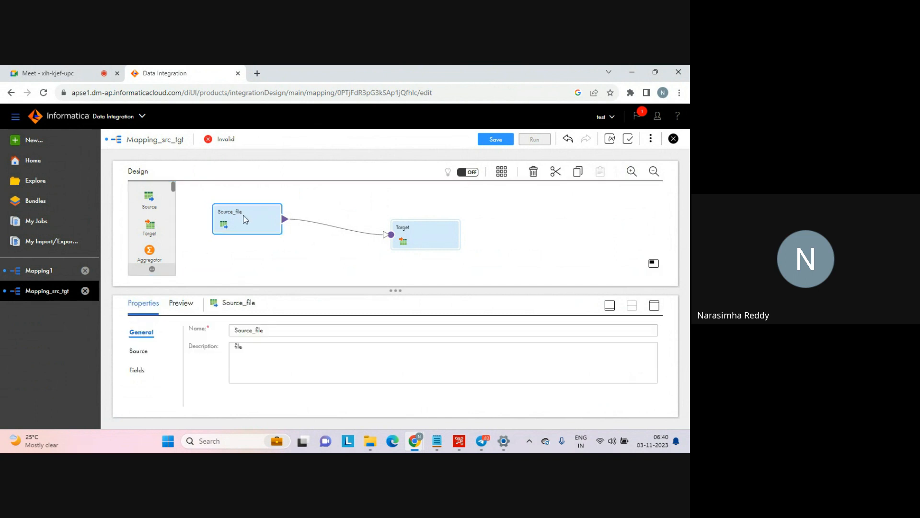
{"action": "left_click", "coordinate": [289, 370]}
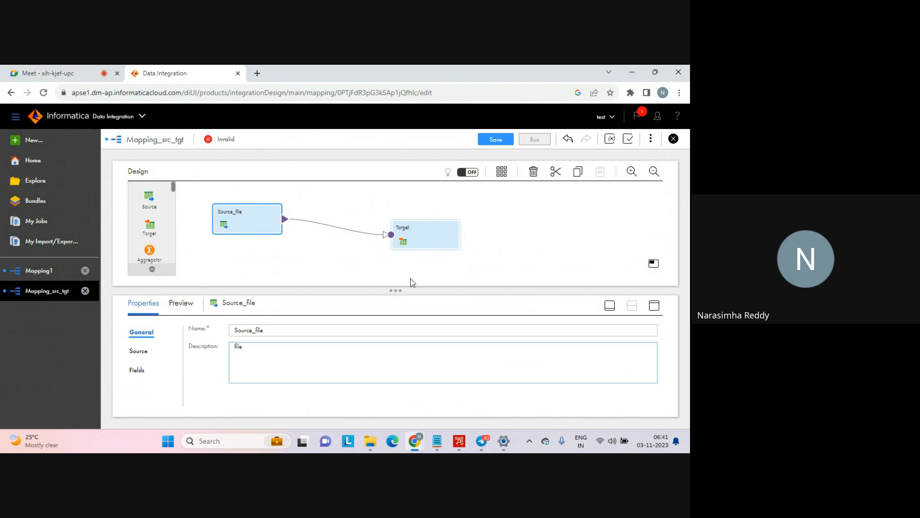
- Rename the Target transformation to Target_file and give it the description "target file"
{"action": "left_click", "coordinate": [409, 231]}
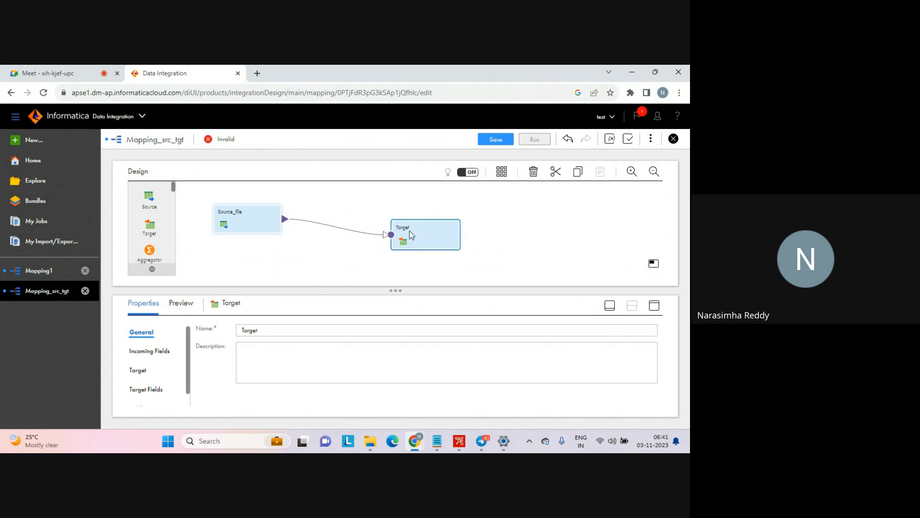
{"action": "left_click", "coordinate": [655, 307]}
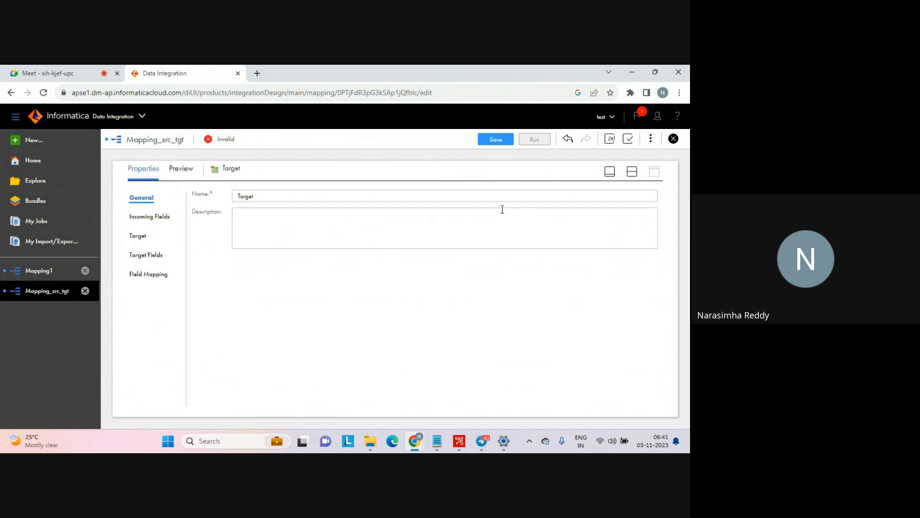
{"action": "left_click", "coordinate": [276, 198]}
{"action": "type", "text": "_file"}
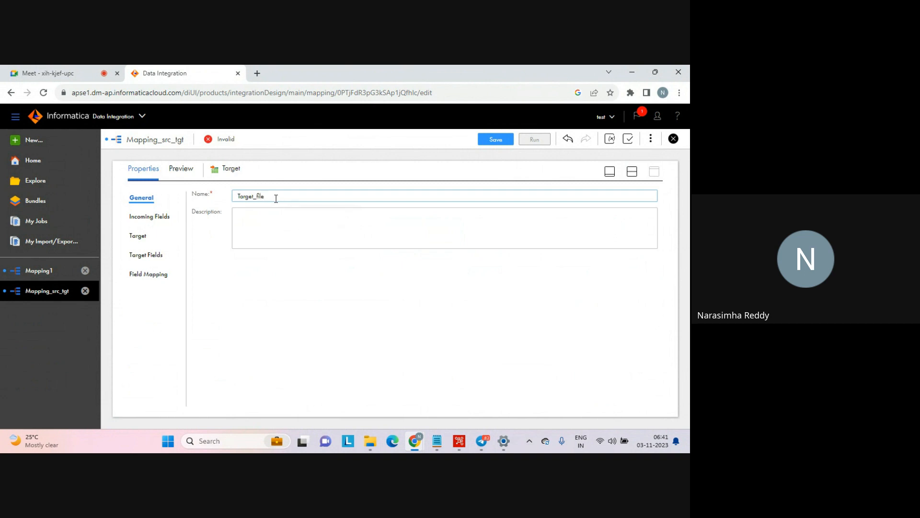
{"action": "left_click", "coordinate": [257, 229]}
{"action": "type", "text": "to"}
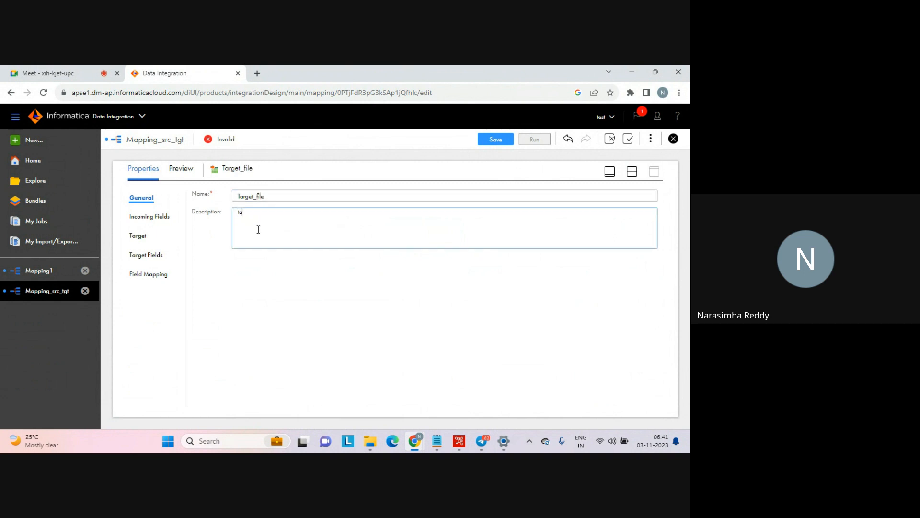
{"action": "type", "text": "get"}
{"action": "key", "text": "BackSpace"}
{"action": "key", "text": "BackSpace"}
{"action": "key", "text": "BackSpace"}
{"action": "type", "text": "rget file"}
- Examine the target's incoming field rules, including the actions and operator choices available for the existing rule
{"action": "left_click", "coordinate": [151, 216]}
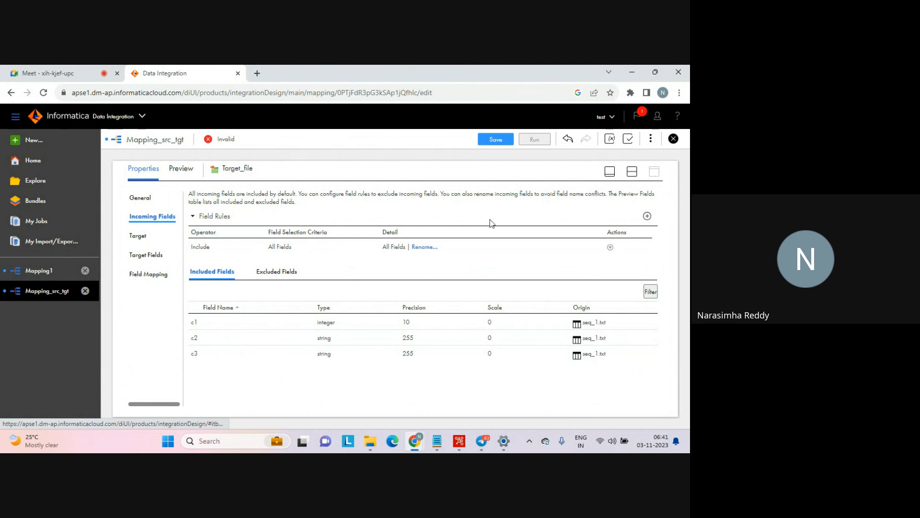
{"action": "left_click", "coordinate": [609, 247]}
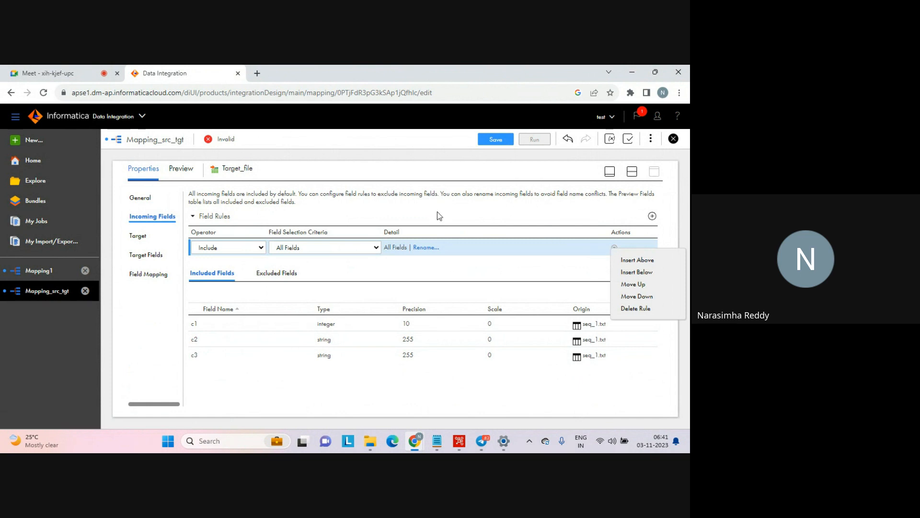
{"action": "left_click", "coordinate": [425, 206]}
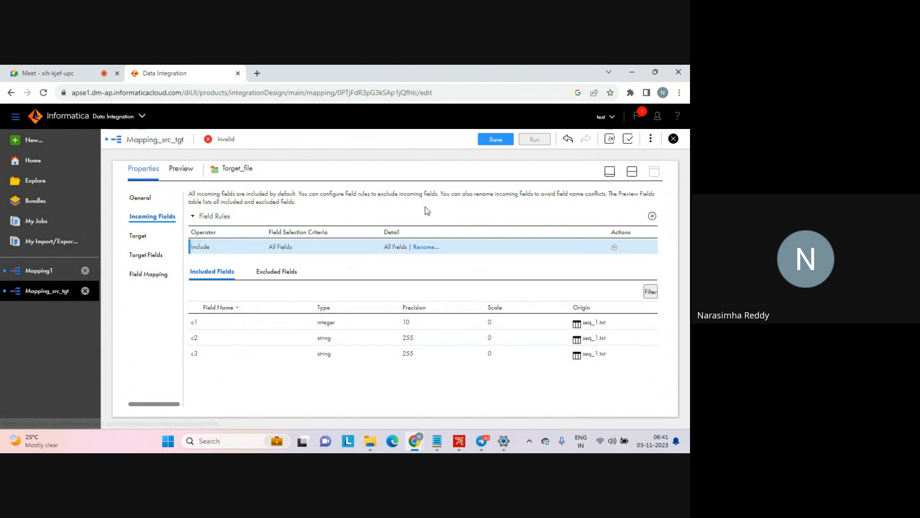
{"action": "left_click", "coordinate": [252, 246]}
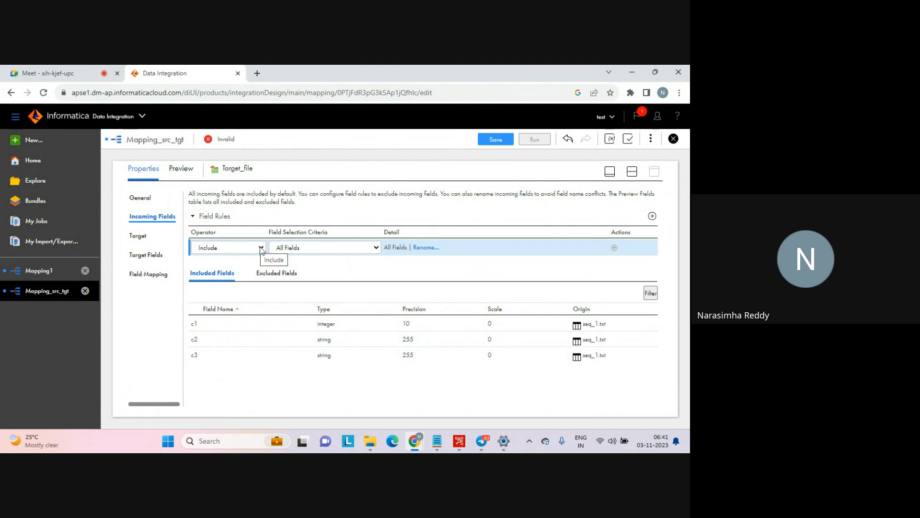
{"action": "left_click", "coordinate": [261, 249]}
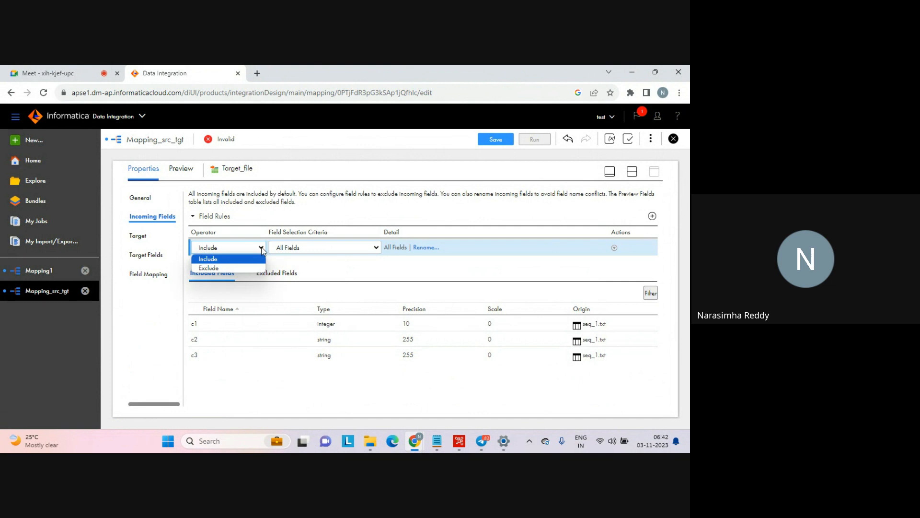
{"action": "left_click", "coordinate": [262, 250]}
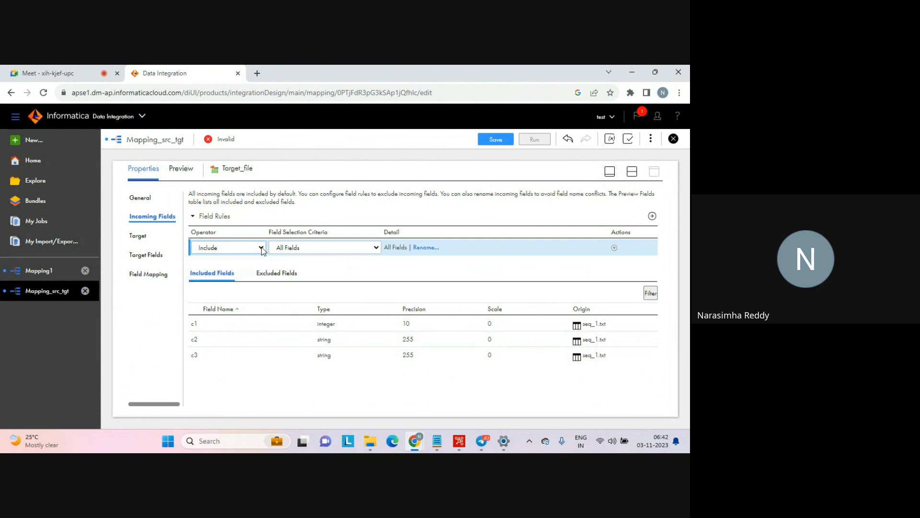
- Restrict the target's include rule to Fields by Data Types with only the integer type selected
{"action": "left_click", "coordinate": [378, 248]}
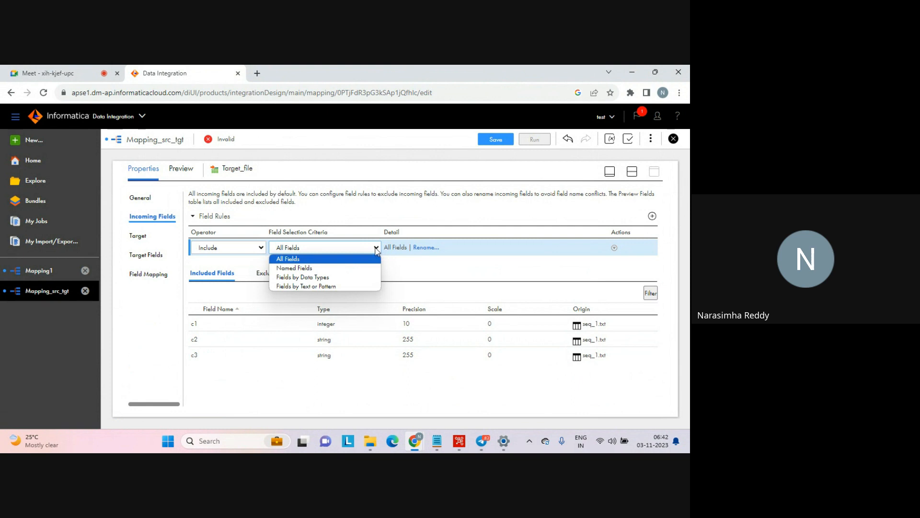
{"action": "left_click", "coordinate": [313, 278]}
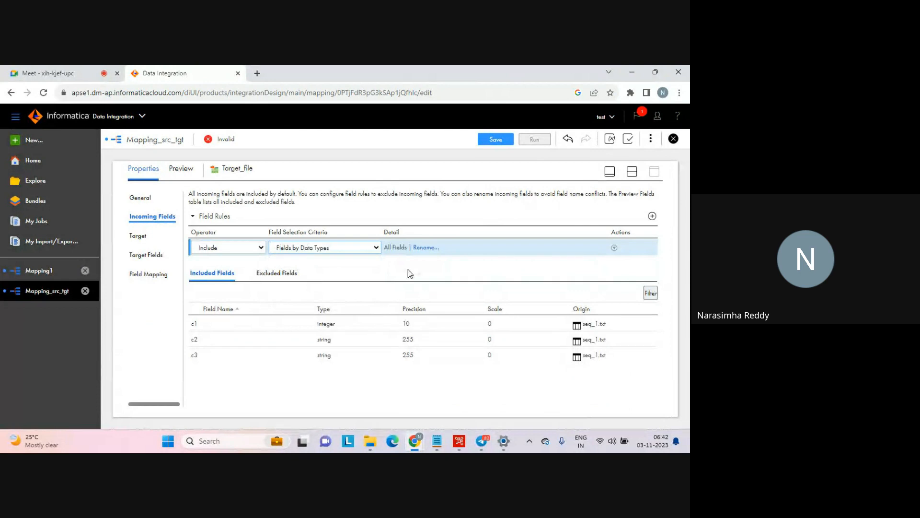
{"action": "left_click", "coordinate": [372, 248]}
{"action": "left_click", "coordinate": [376, 249]}
{"action": "left_click", "coordinate": [416, 250]}
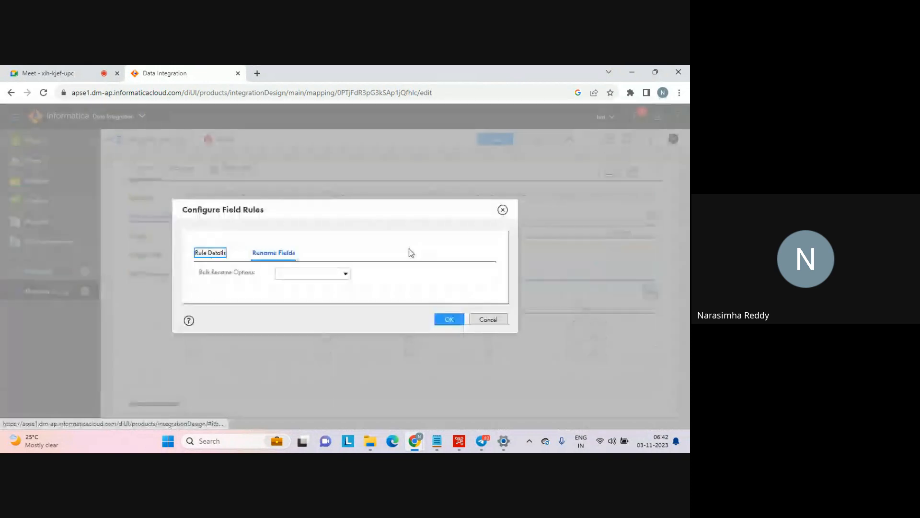
{"action": "left_click", "coordinate": [345, 275]}
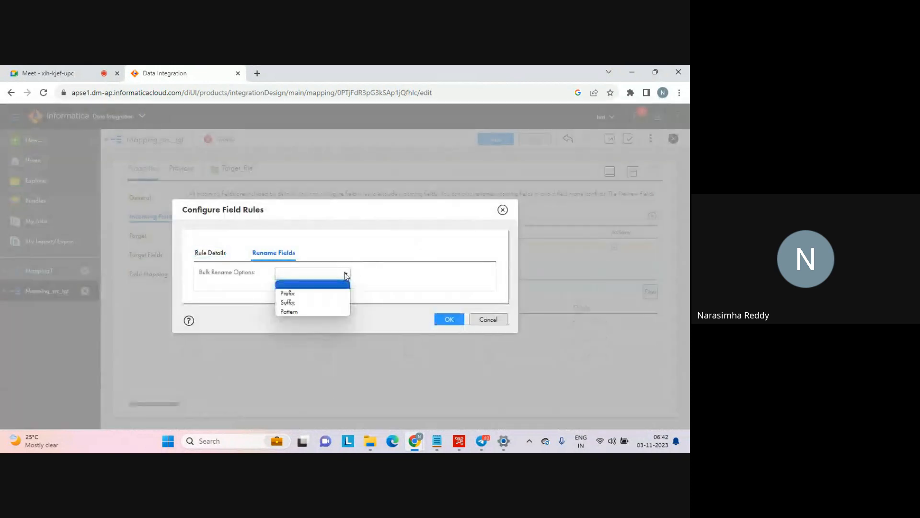
{"action": "left_click", "coordinate": [345, 275]}
{"action": "left_click", "coordinate": [213, 254]}
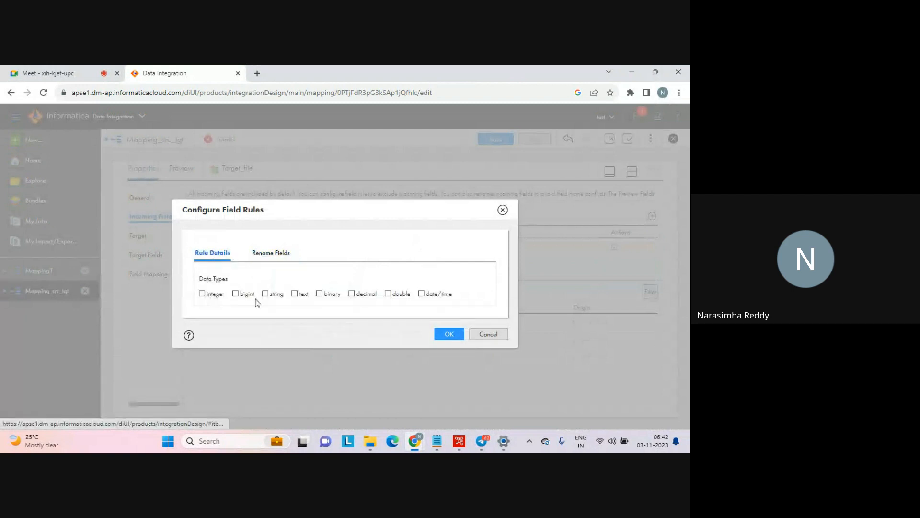
{"action": "left_click", "coordinate": [203, 294]}
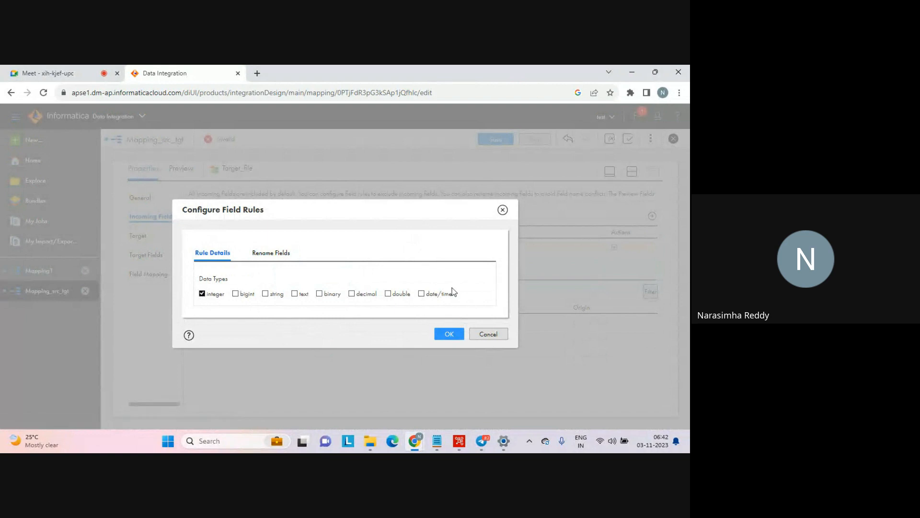
{"action": "left_click", "coordinate": [449, 335]}
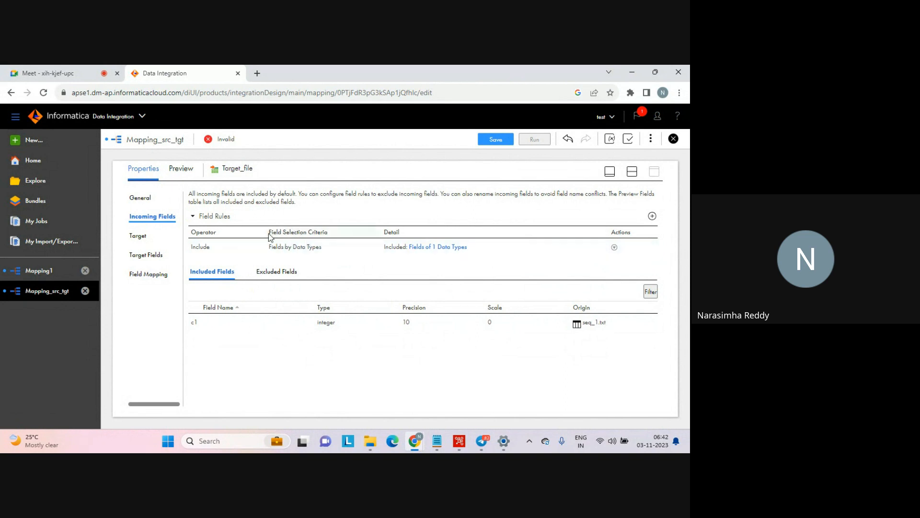
- Set the include rule's field selection criteria back to All Fields, with no bulk rename option
{"action": "left_click_drag", "start_coordinate": [271, 235], "coordinate": [309, 239]}
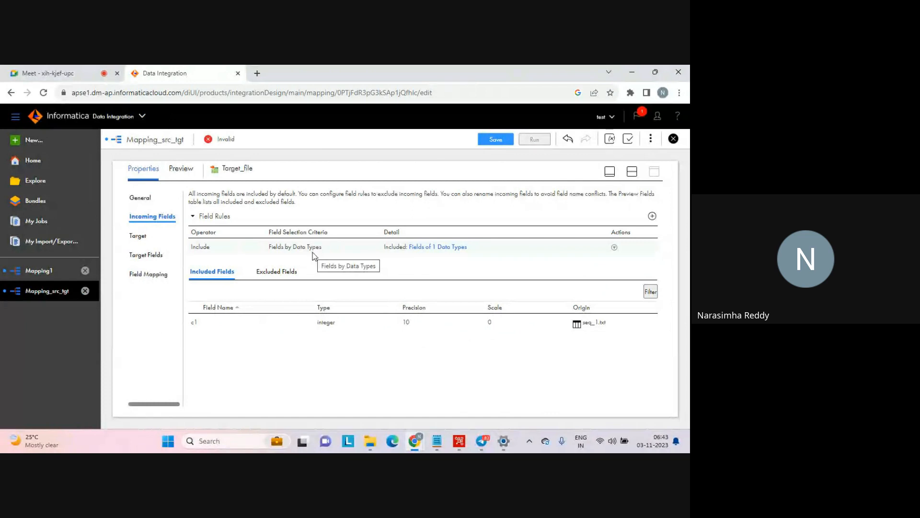
{"action": "left_click", "coordinate": [312, 255]}
{"action": "left_click", "coordinate": [307, 247]}
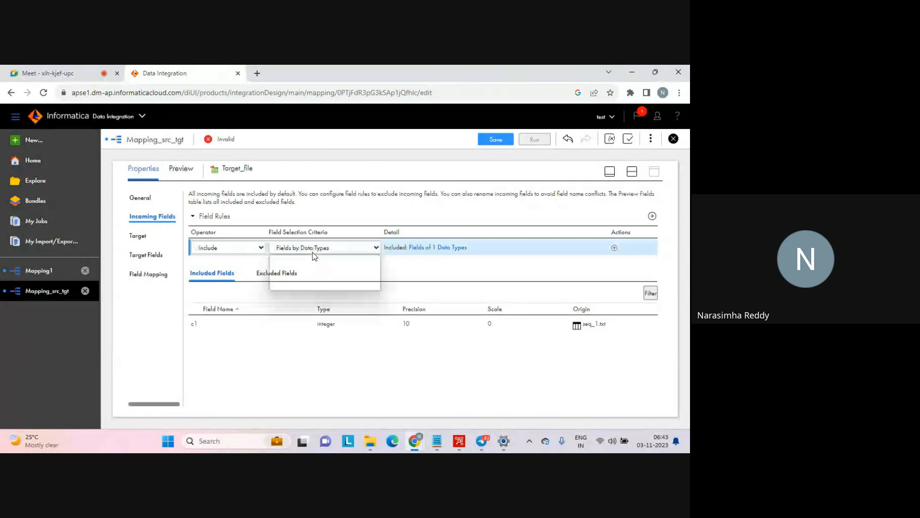
{"action": "left_click", "coordinate": [293, 259]}
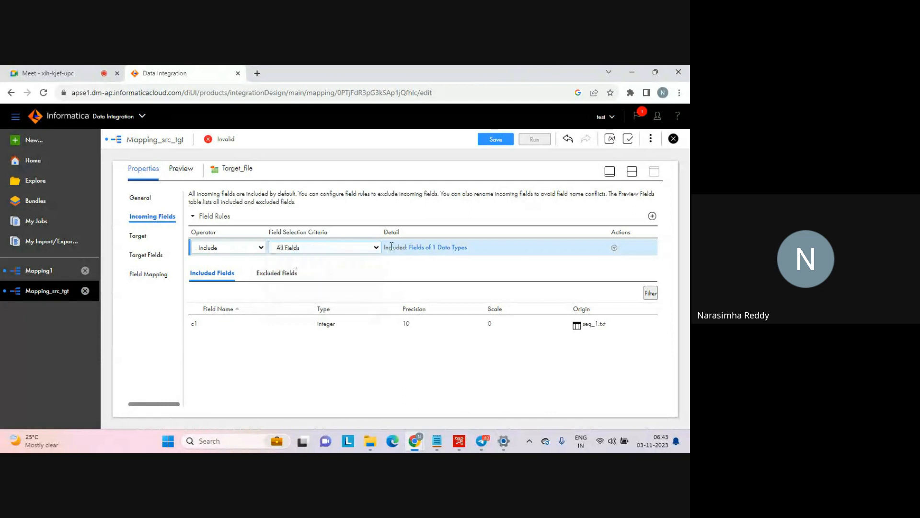
{"action": "left_click", "coordinate": [415, 249]}
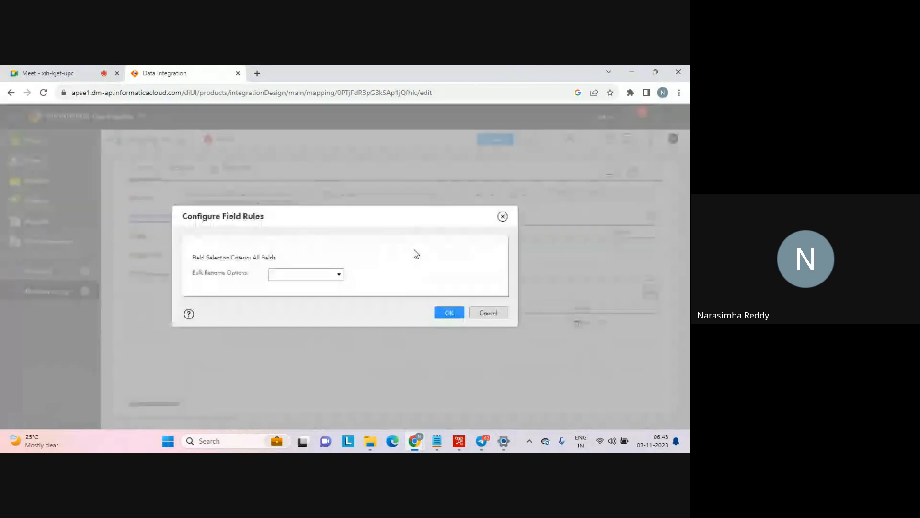
{"action": "left_click", "coordinate": [338, 275]}
{"action": "left_click", "coordinate": [340, 277]}
{"action": "left_click", "coordinate": [449, 312]}
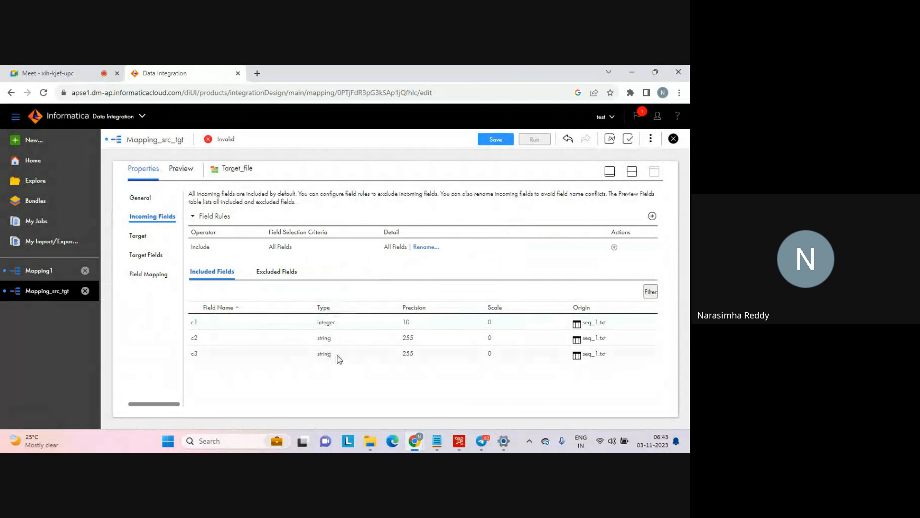
- Examine the field selection criteria choices for the target's include rule, keeping All Fields
{"action": "left_click", "coordinate": [305, 247]}
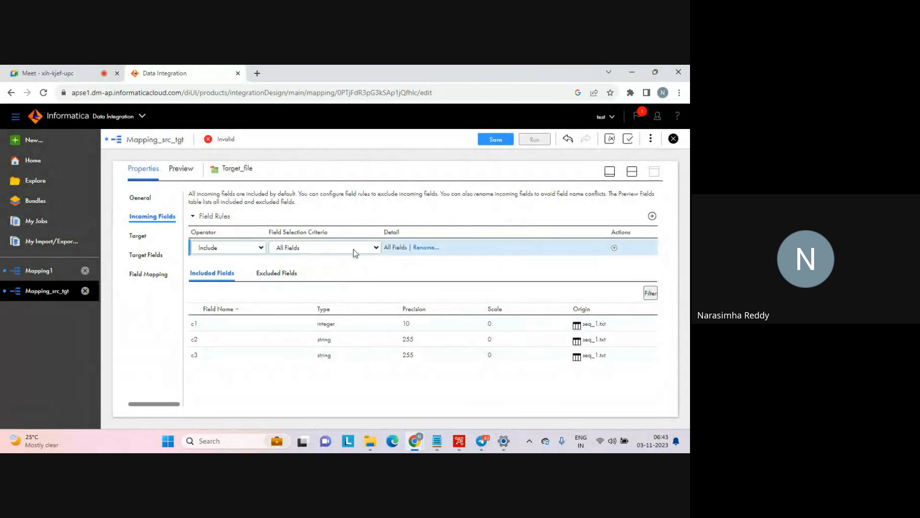
{"action": "left_click", "coordinate": [376, 247]}
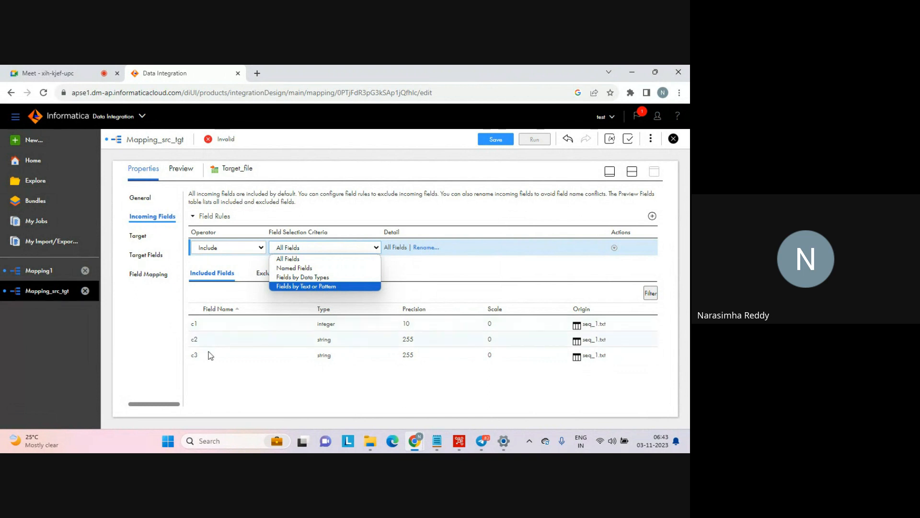
{"action": "left_click", "coordinate": [419, 271]}
{"action": "left_click", "coordinate": [421, 273]}
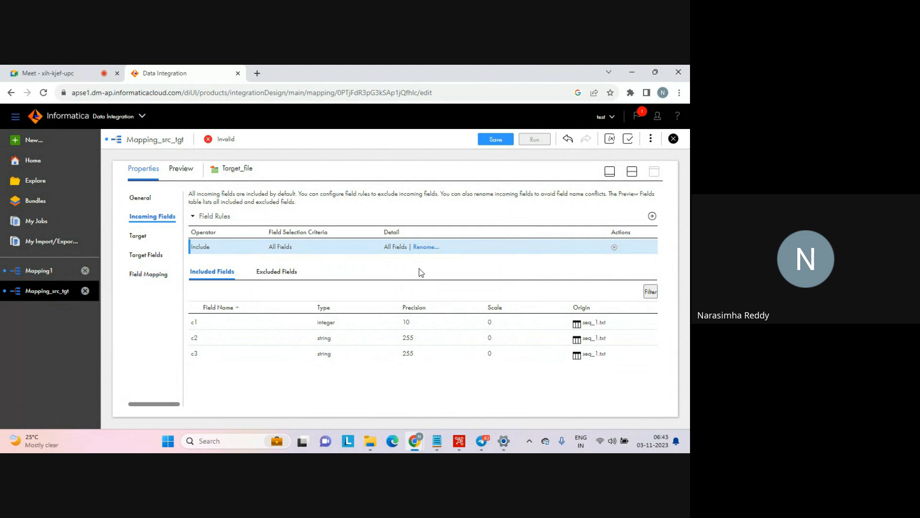
- Start a new connection for the target and enter target_connection as its name
{"action": "left_click", "coordinate": [143, 238]}
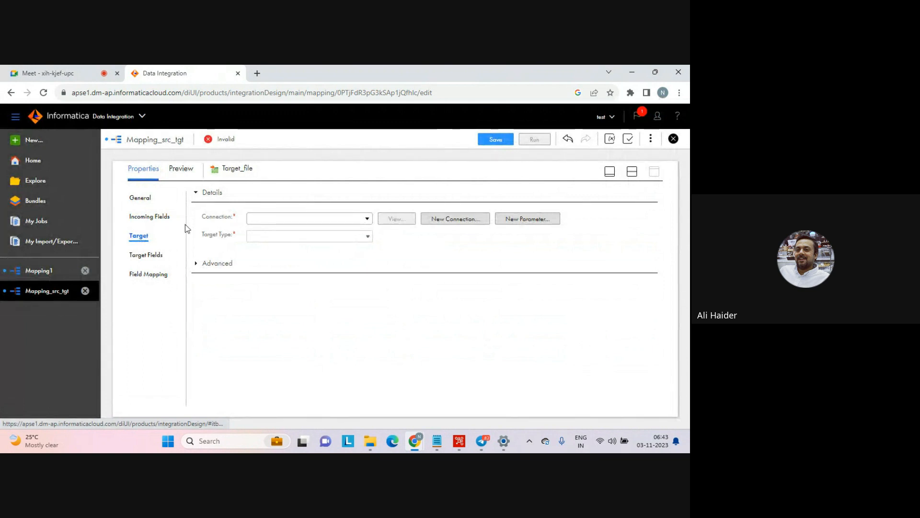
{"action": "left_click", "coordinate": [152, 217]}
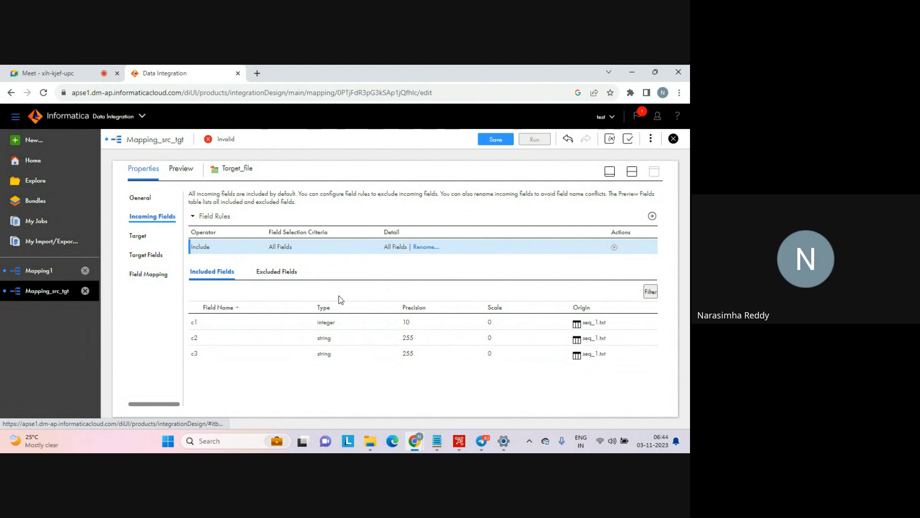
{"action": "left_click", "coordinate": [136, 236]}
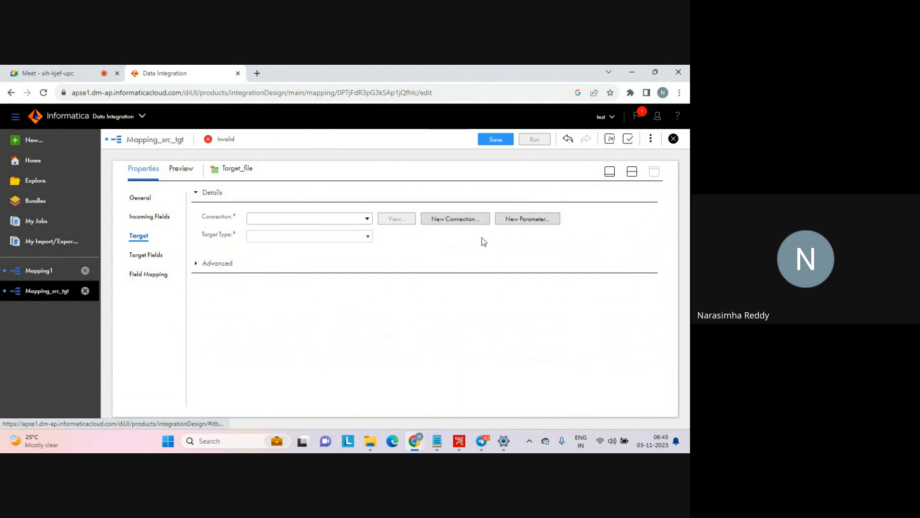
{"action": "left_click", "coordinate": [447, 220]}
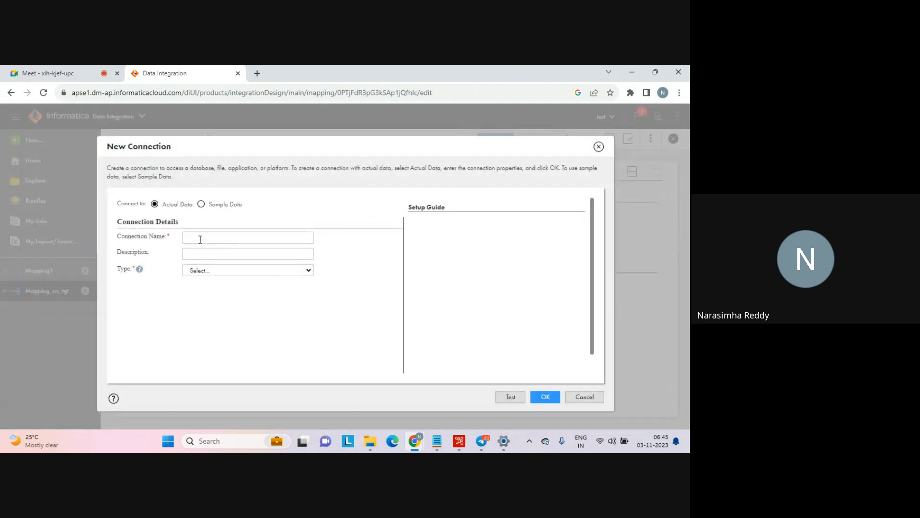
{"action": "left_click", "coordinate": [200, 238]}
{"action": "type", "text": "targ"}
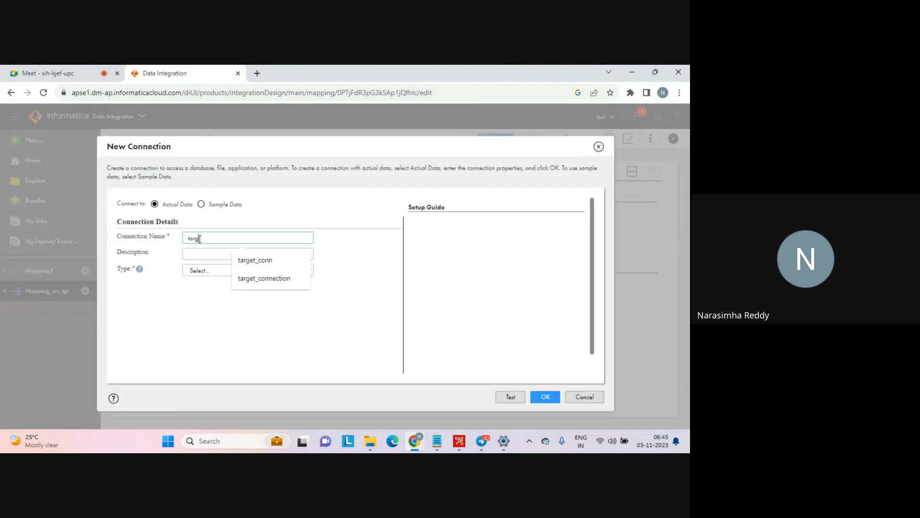
{"action": "type", "text": "et_co"}
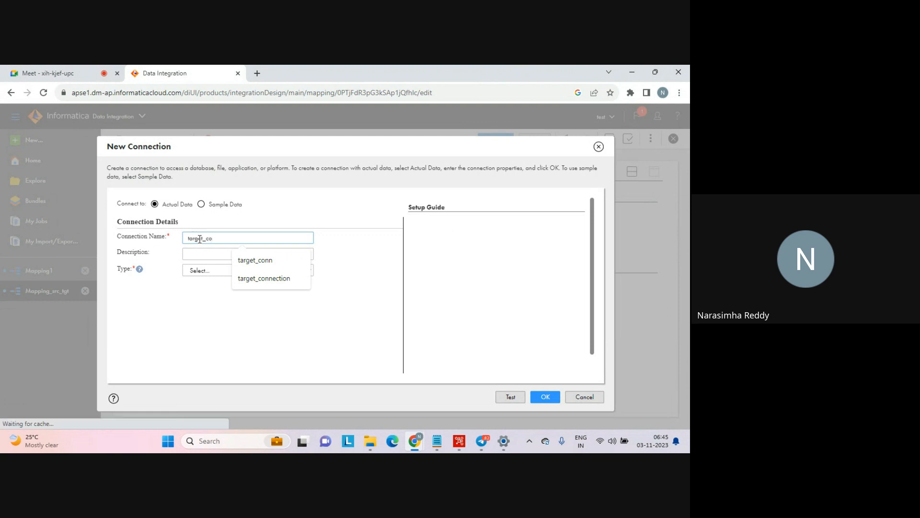
{"action": "type", "text": "nnectio"}
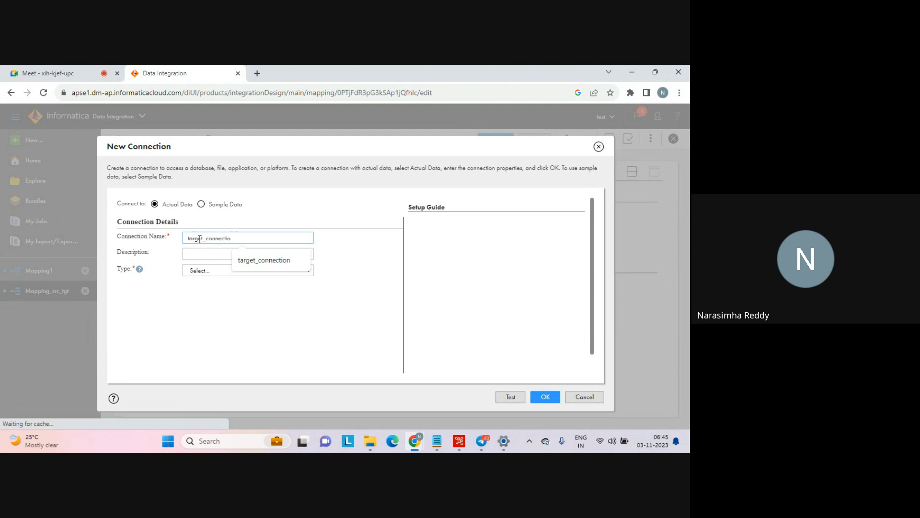
{"action": "type", "text": "n"}
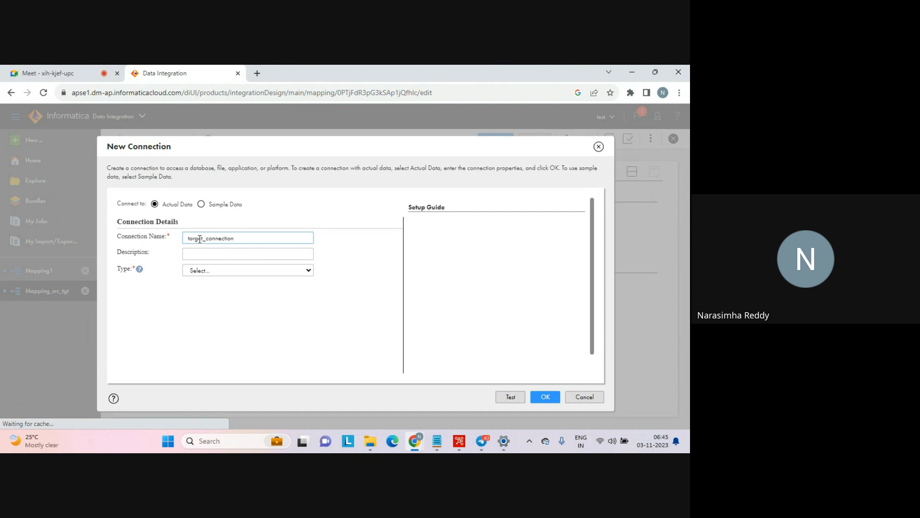
- Extend the connection name to target_file_connection and copy the same text into the description
{"action": "key", "text": "Left"}
{"action": "key", "text": "Left"}
{"action": "key", "text": "Left"}
{"action": "key", "text": "Left"}
{"action": "key", "text": "Left"}
{"action": "key", "text": "Left"}
{"action": "key", "text": "Left"}
{"action": "key", "text": "Left"}
{"action": "type", "text": "file_"}
{"action": "key", "text": "ctrl+a"}
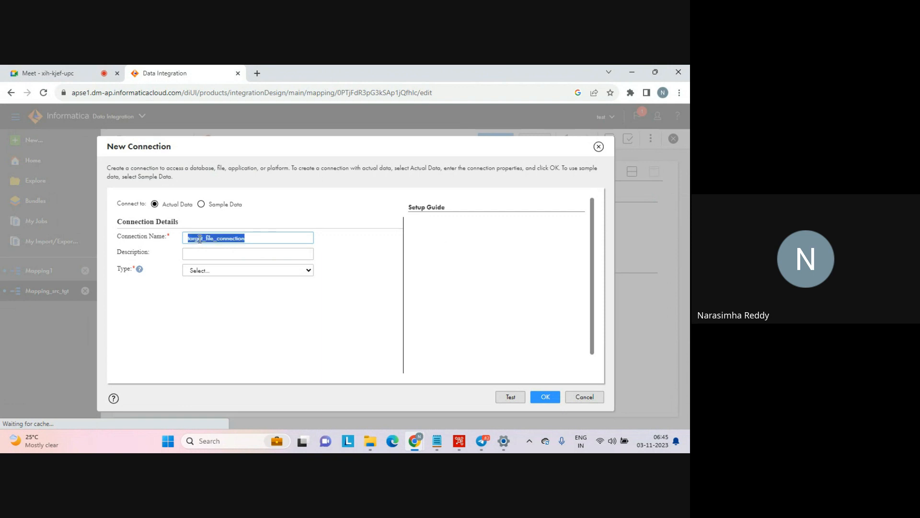
{"action": "key", "text": "ctrl+c"}
{"action": "key", "text": "Tab"}
{"action": "key", "text": "ctrl+v"}
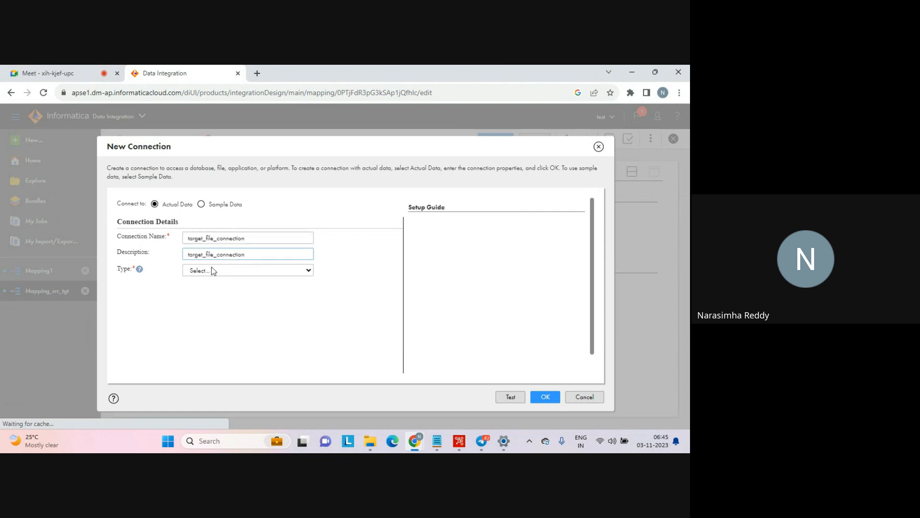
- Set the connection type to Flat File, the runtime environment to LAPTOP-AFKA5ASC and the directory to c:\tgt
{"action": "left_click", "coordinate": [214, 271]}
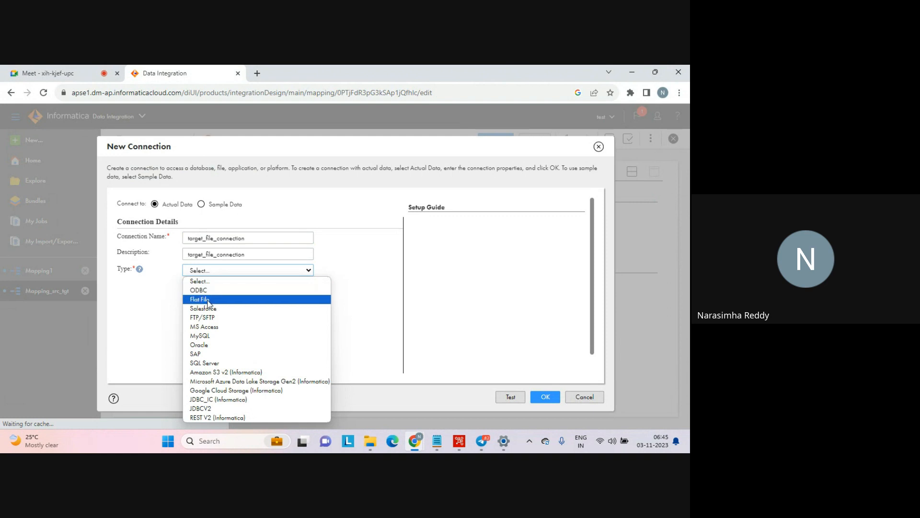
{"action": "key", "text": "Return"}
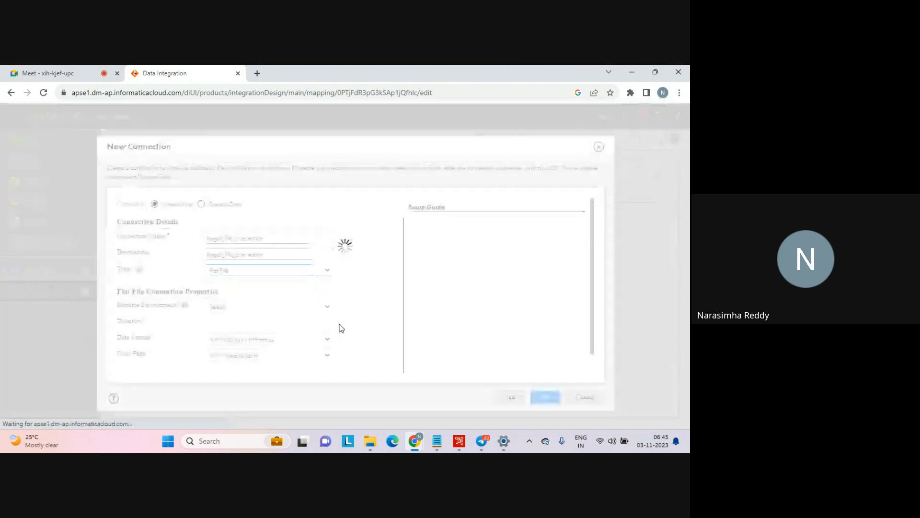
{"action": "left_click", "coordinate": [327, 309]}
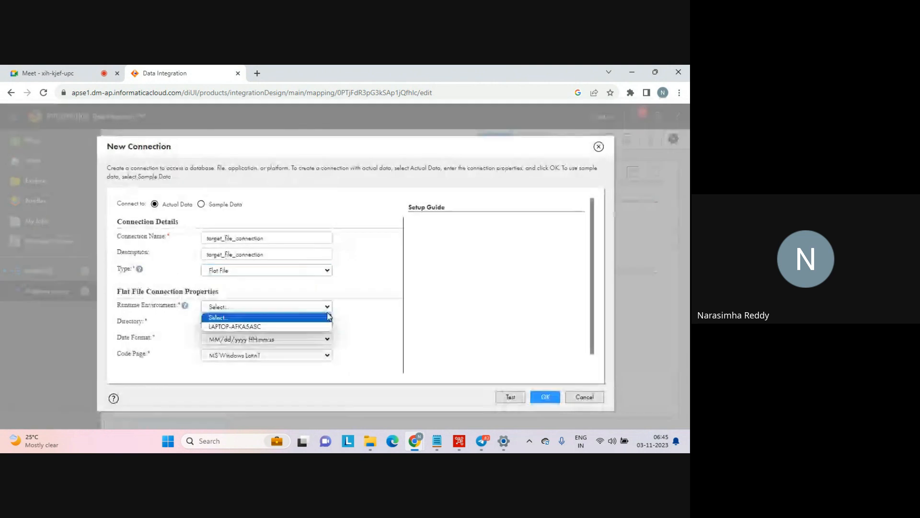
{"action": "left_click", "coordinate": [264, 325]}
{"action": "left_click", "coordinate": [233, 326]}
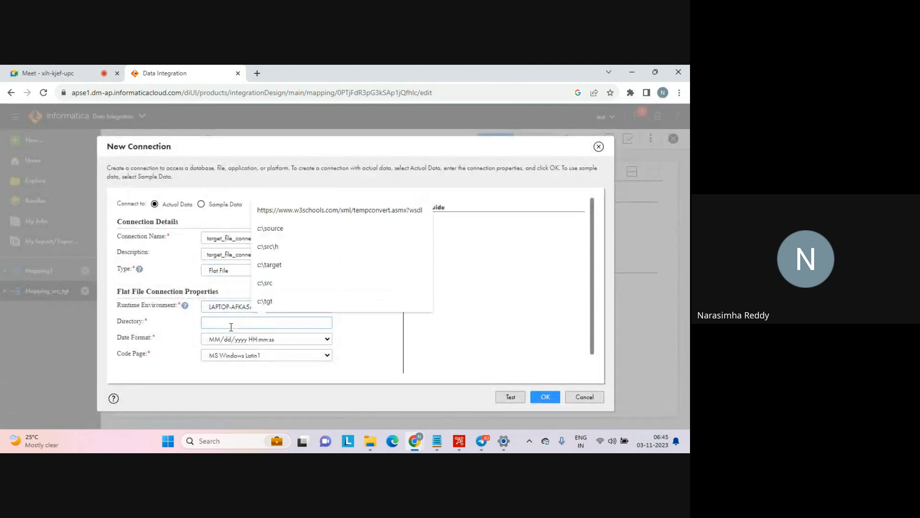
{"action": "type", "text": "c"}
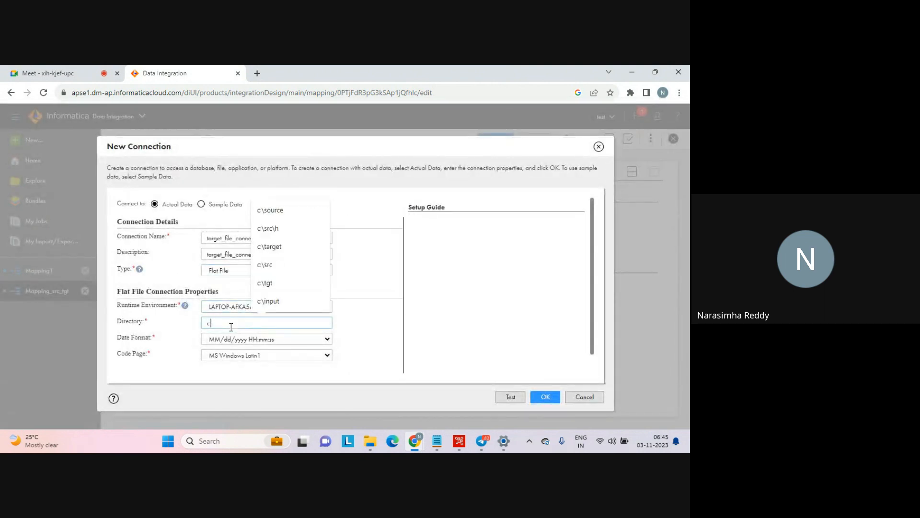
{"action": "type", "text": ":\\tgt"}
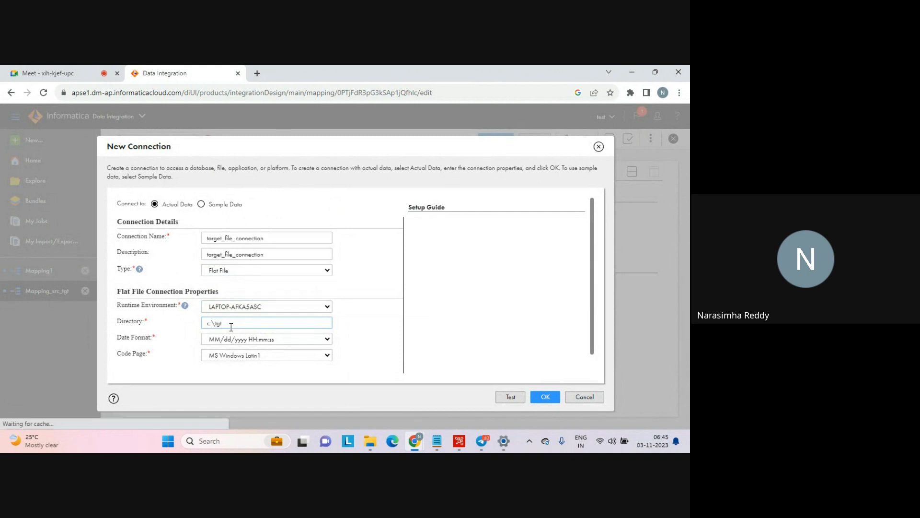
- Switch to File Explorer and look through the tgt, source and target folders on the C: drive
{"action": "left_click", "coordinate": [377, 440]}
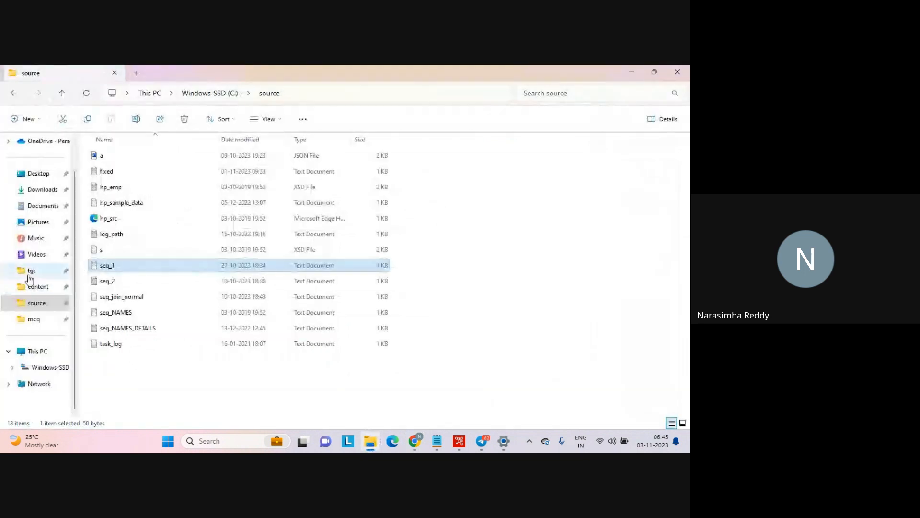
{"action": "left_click", "coordinate": [28, 271]}
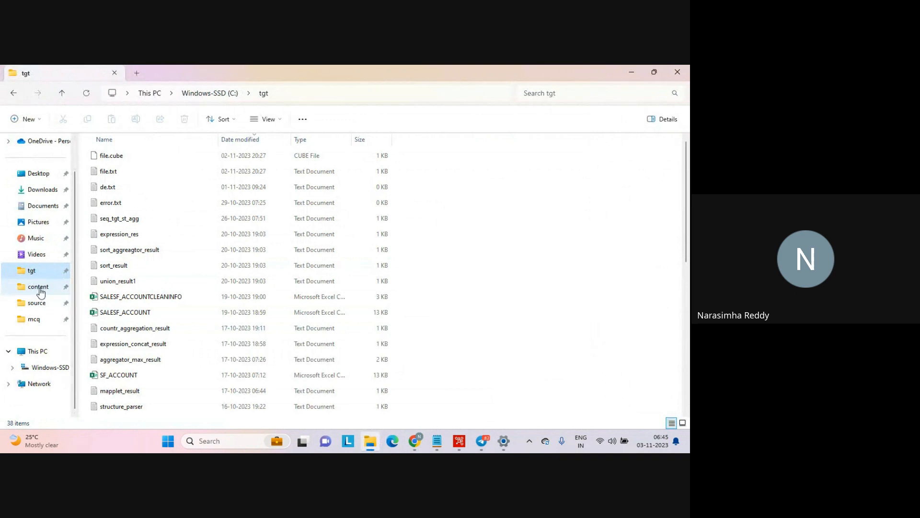
{"action": "left_click", "coordinate": [39, 306]}
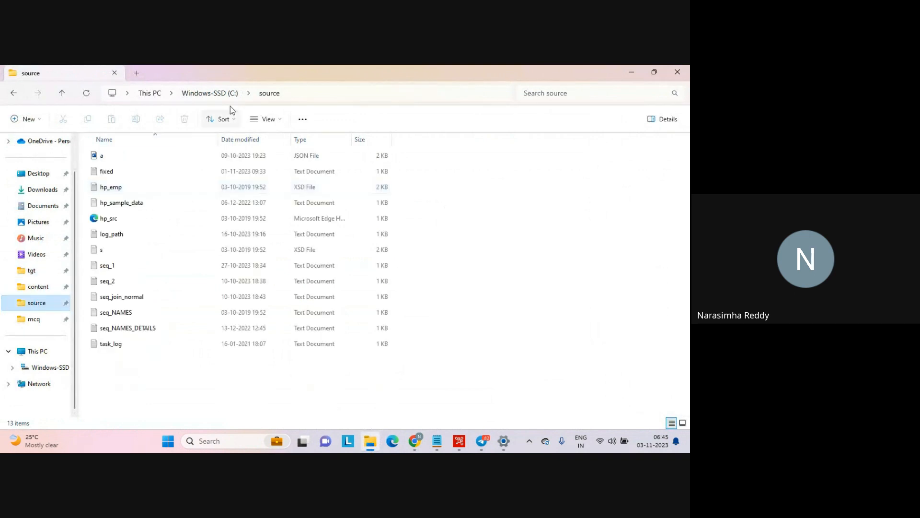
{"action": "left_click", "coordinate": [234, 93]}
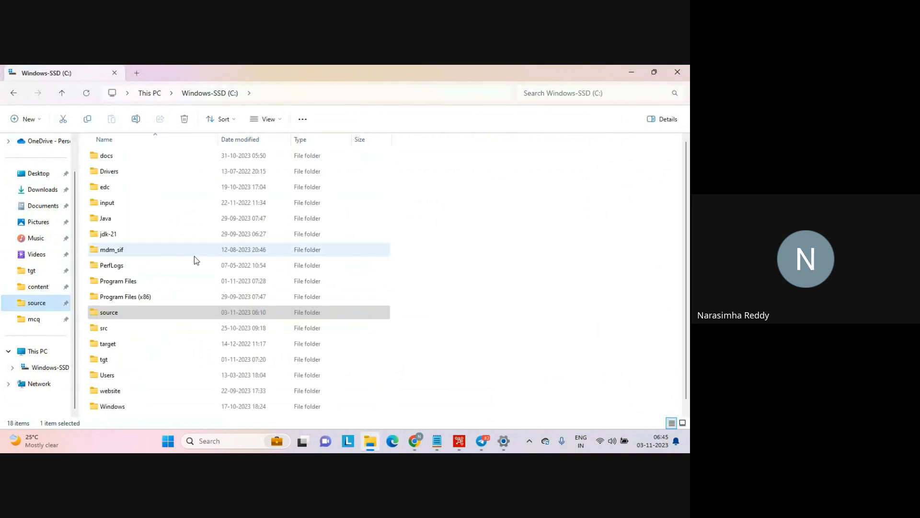
{"action": "double_click", "coordinate": [111, 344]}
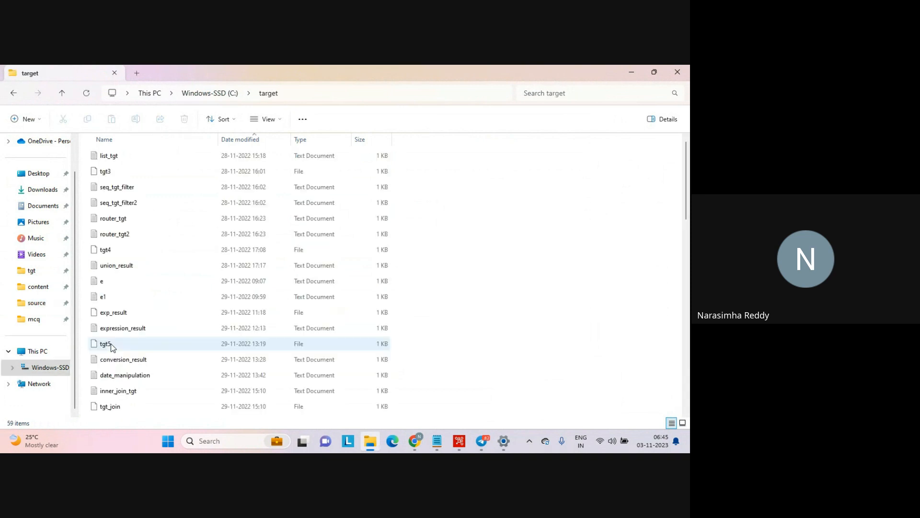
{"action": "left_click", "coordinate": [14, 93]}
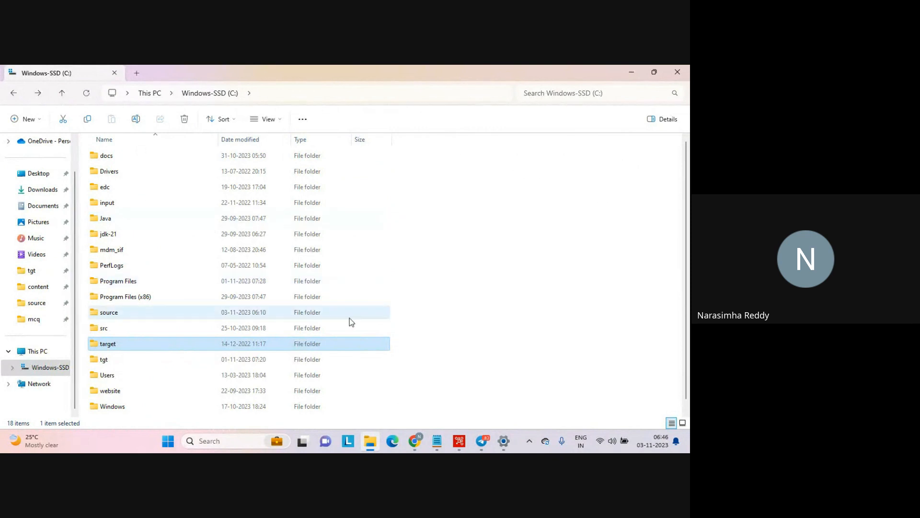
- Switch back to the browser, set the connection's directory to c:\tgt1 and test the connection
{"action": "mouse_move", "coordinate": [415, 437]}
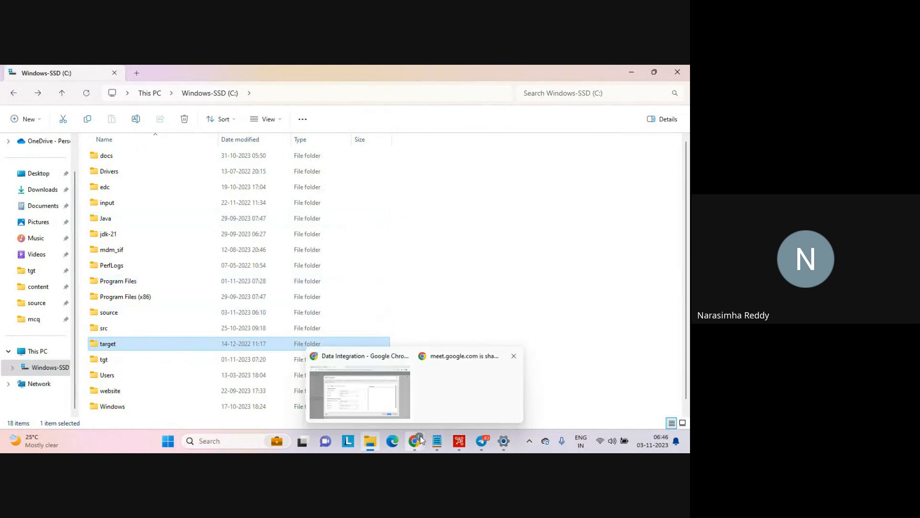
{"action": "left_click", "coordinate": [383, 406]}
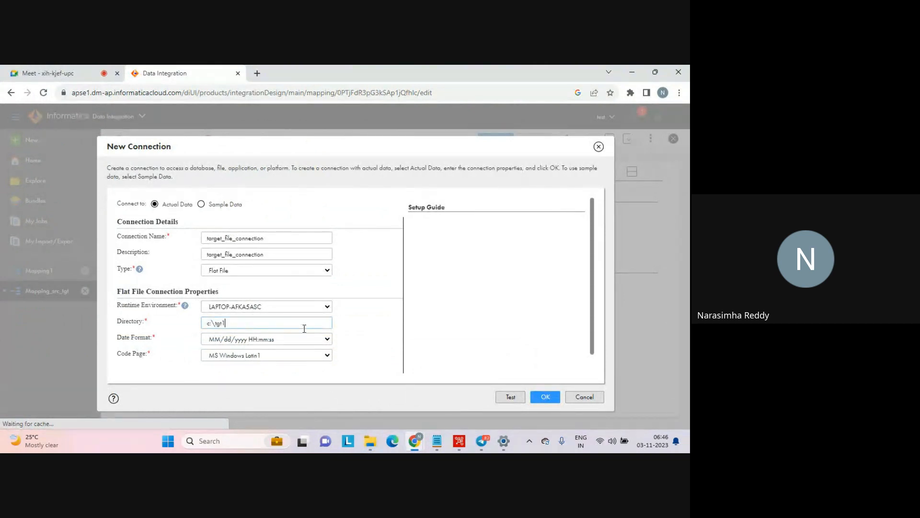
{"action": "left_click", "coordinate": [511, 398]}
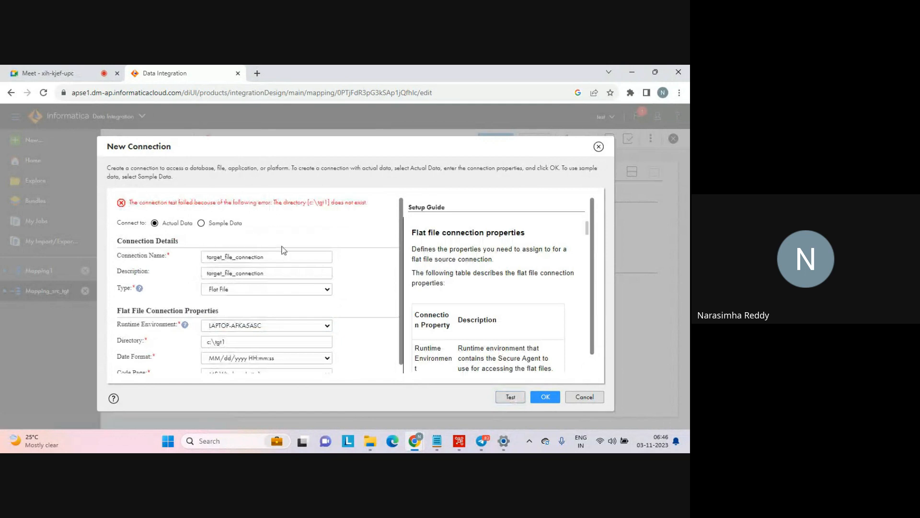
{"action": "left_click_drag", "start_coordinate": [303, 203], "coordinate": [349, 205]}
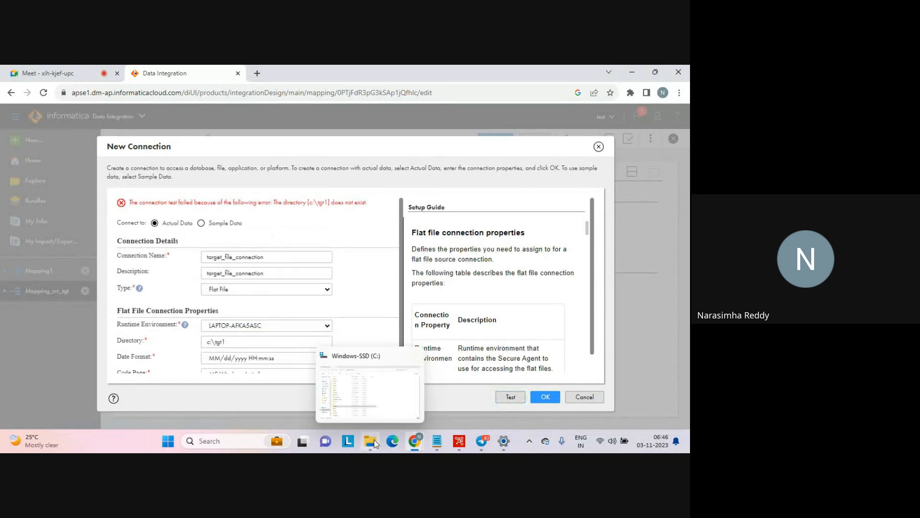
- Switch to File Explorer, create a folder named tgt_batch2 on the C: drive and open it
{"action": "left_click", "coordinate": [374, 442]}
{"action": "right_click", "coordinate": [404, 291]}
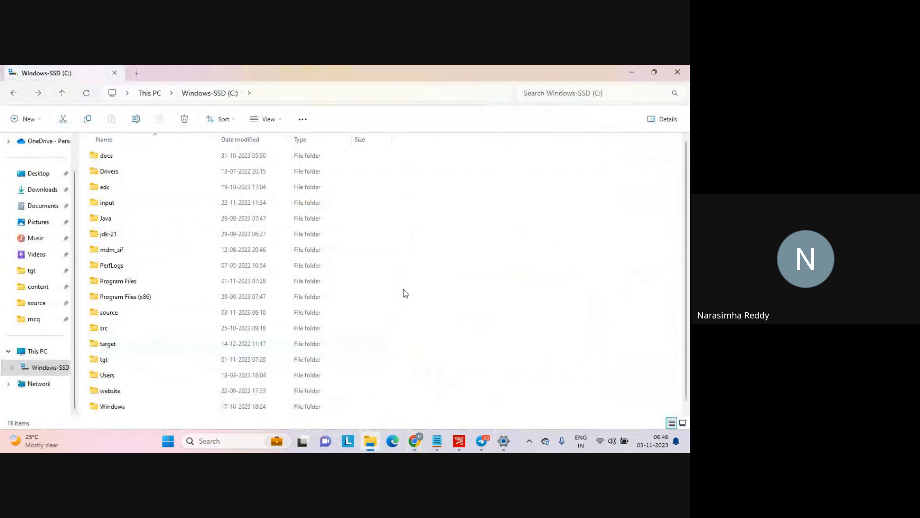
{"action": "mouse_move", "coordinate": [501, 246]}
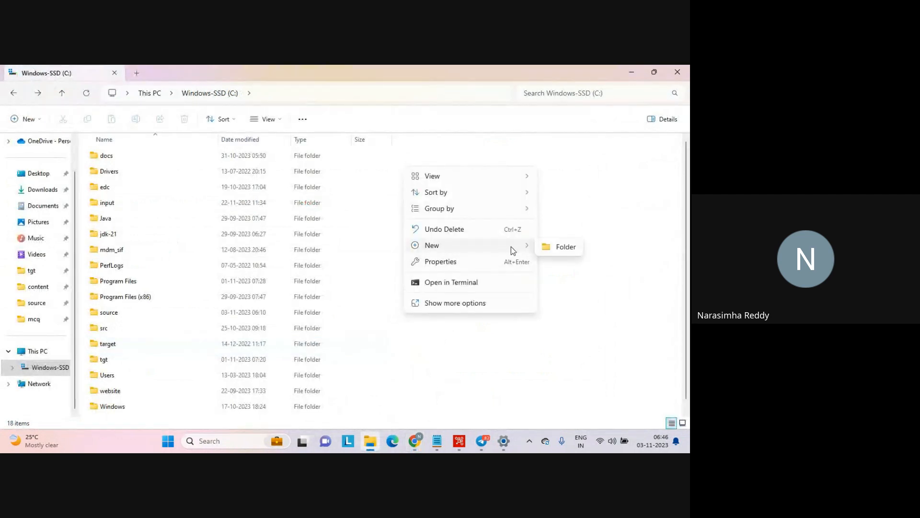
{"action": "left_click", "coordinate": [564, 247]}
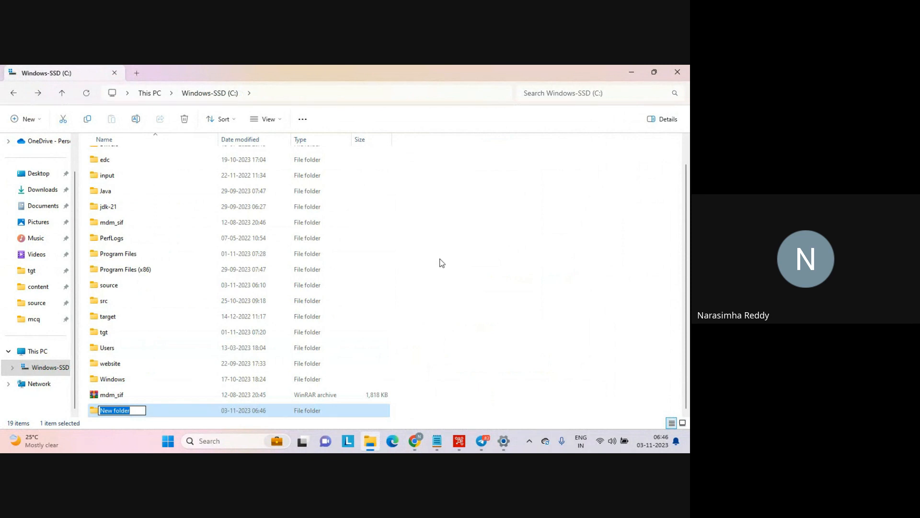
{"action": "type", "text": "t"}
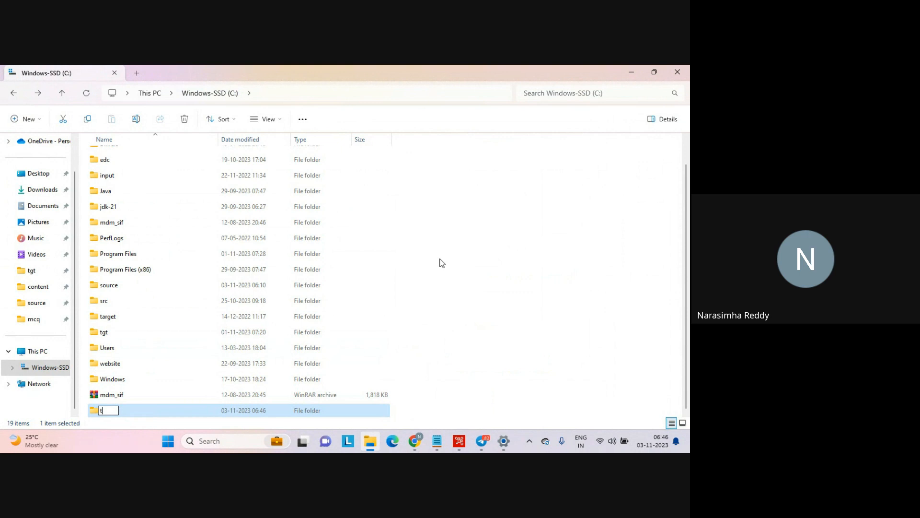
{"action": "type", "text": "gt_batch2"}
{"action": "key", "text": "Return"}
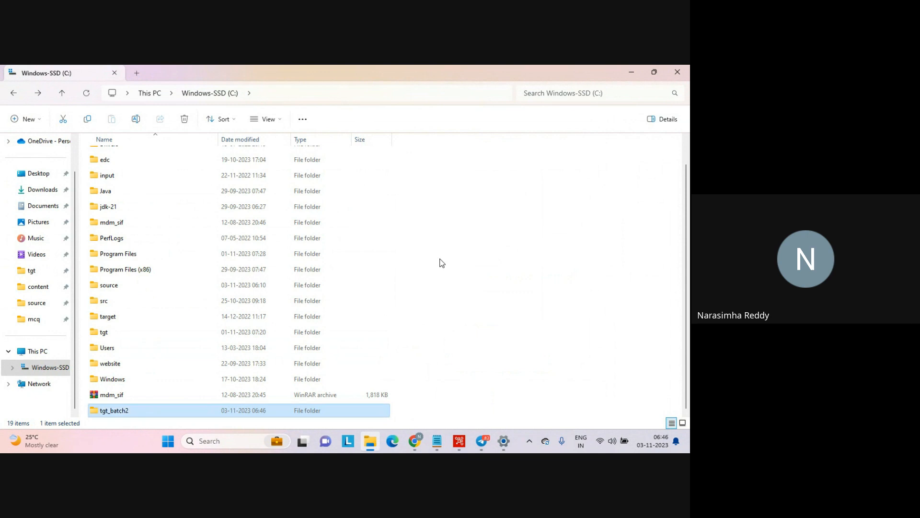
{"action": "key", "text": "Return"}
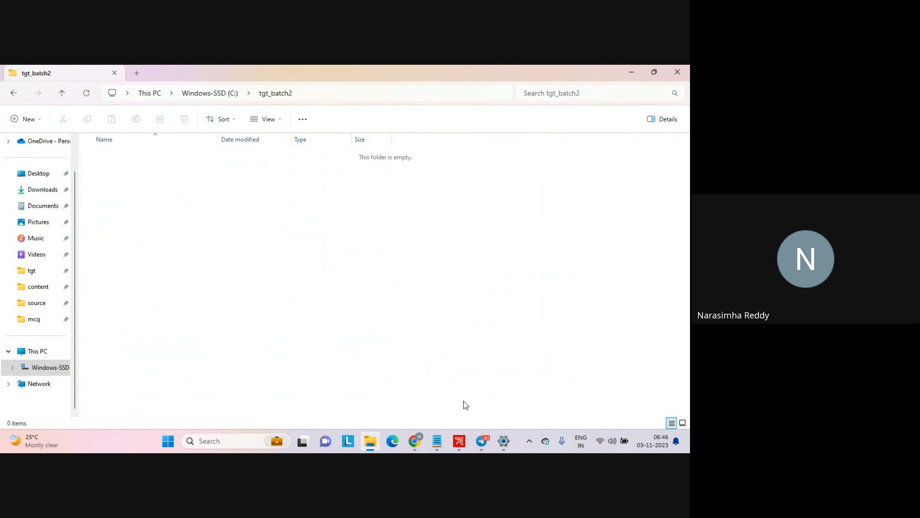
- Switch back to the browser, set the connection's directory to c:\tgt_batch2 and test the connection
{"action": "mouse_move", "coordinate": [415, 439]}
{"action": "left_click", "coordinate": [369, 401]}
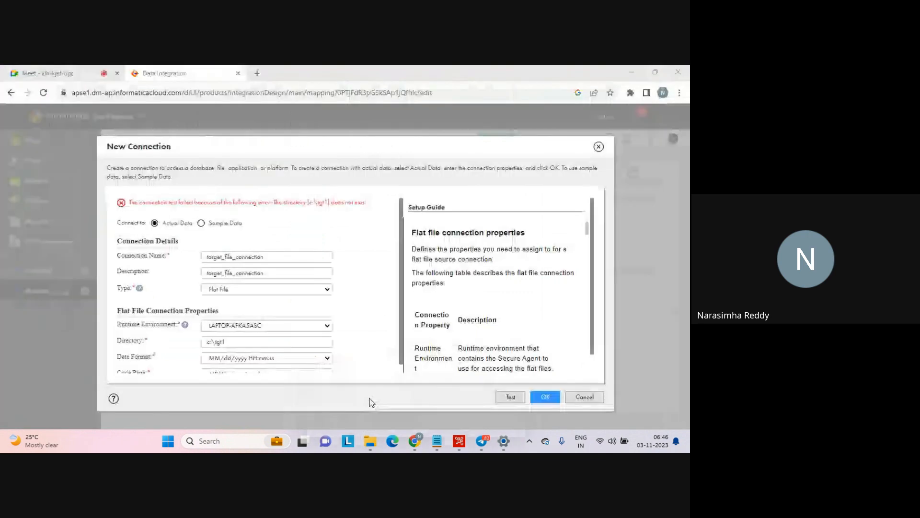
{"action": "left_click", "coordinate": [240, 342]}
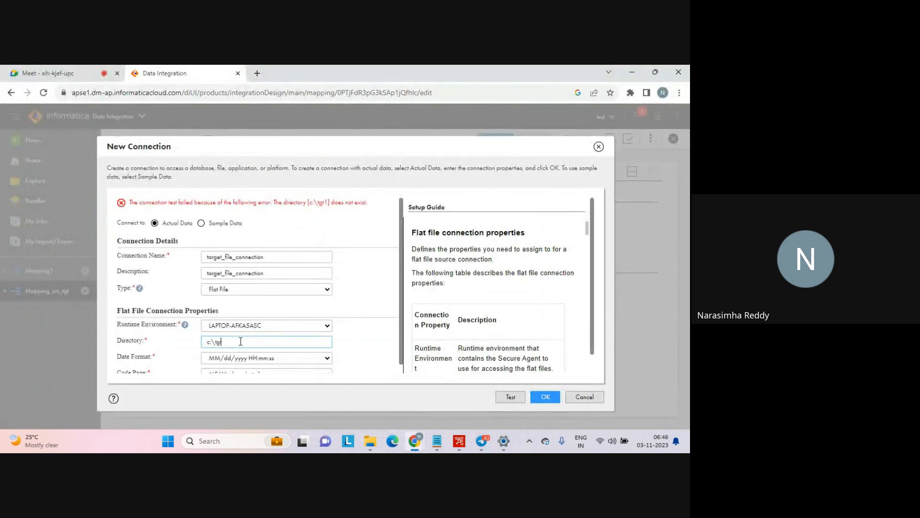
{"action": "type", "text": "_batch2"}
{"action": "left_click", "coordinate": [509, 397]}
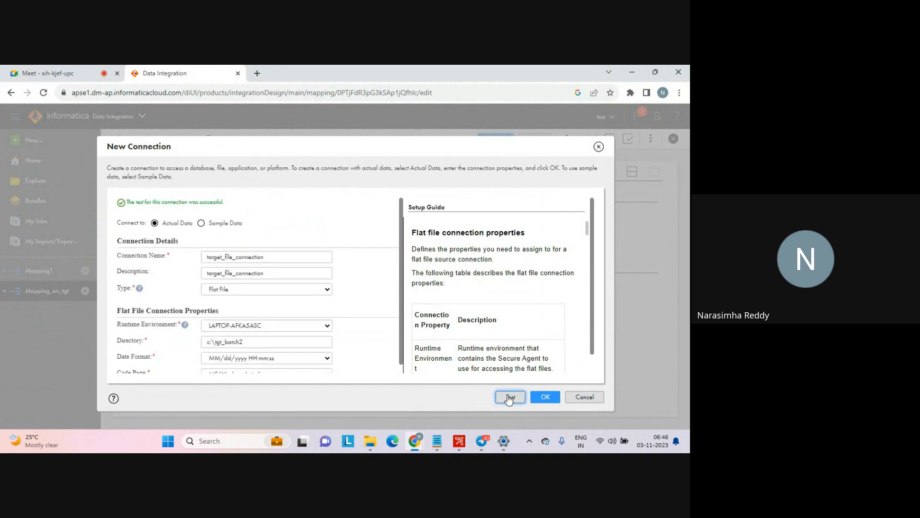
- Review the connection test message and save target_file_connection as the connection for Target_file
{"action": "left_click_drag", "start_coordinate": [137, 200], "coordinate": [278, 191]}
{"action": "left_click", "coordinate": [278, 191]}
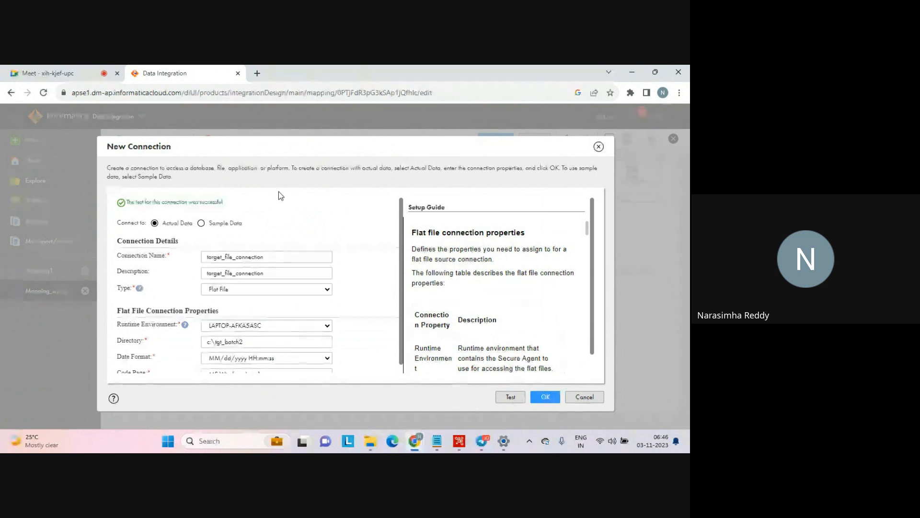
{"action": "left_click", "coordinate": [537, 395]}
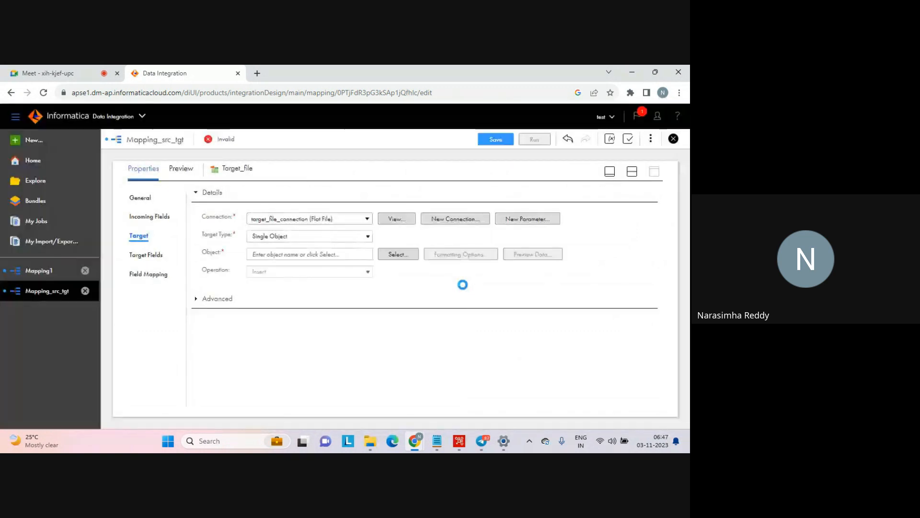
- Set the Target_file object to be created new at runtime with the static file name seq_tgt.txt
{"action": "left_click", "coordinate": [393, 258]}
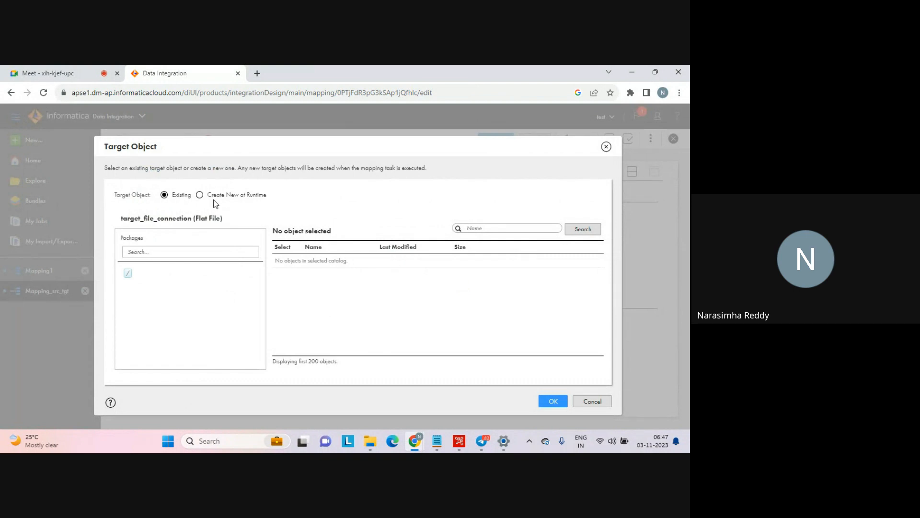
{"action": "left_click", "coordinate": [200, 195]}
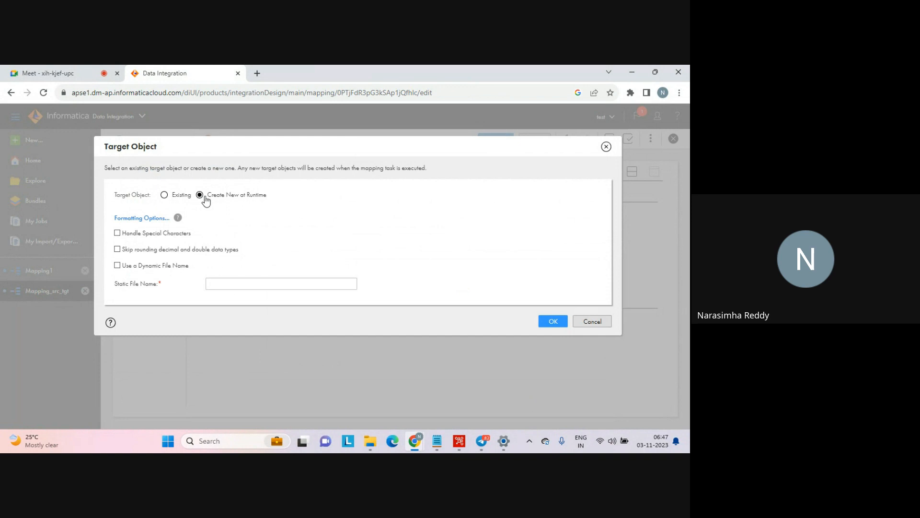
{"action": "left_click", "coordinate": [164, 195]}
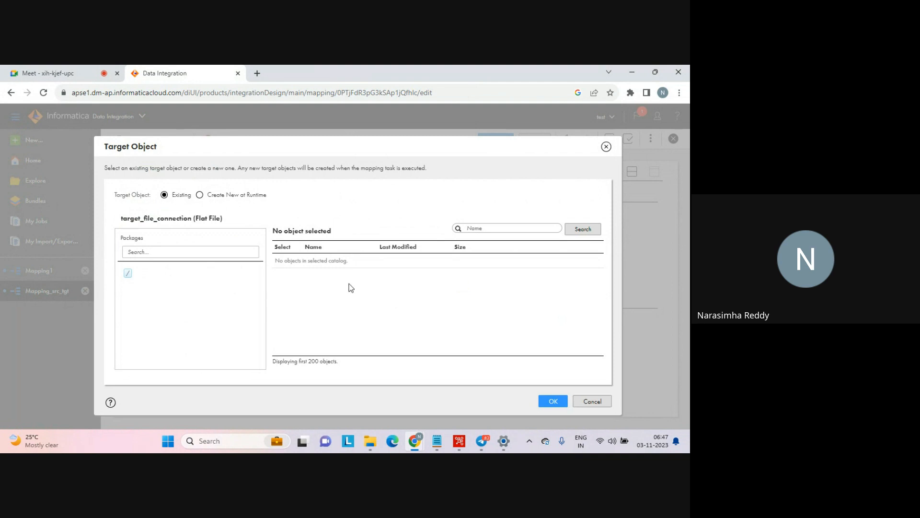
{"action": "left_click", "coordinate": [200, 195]}
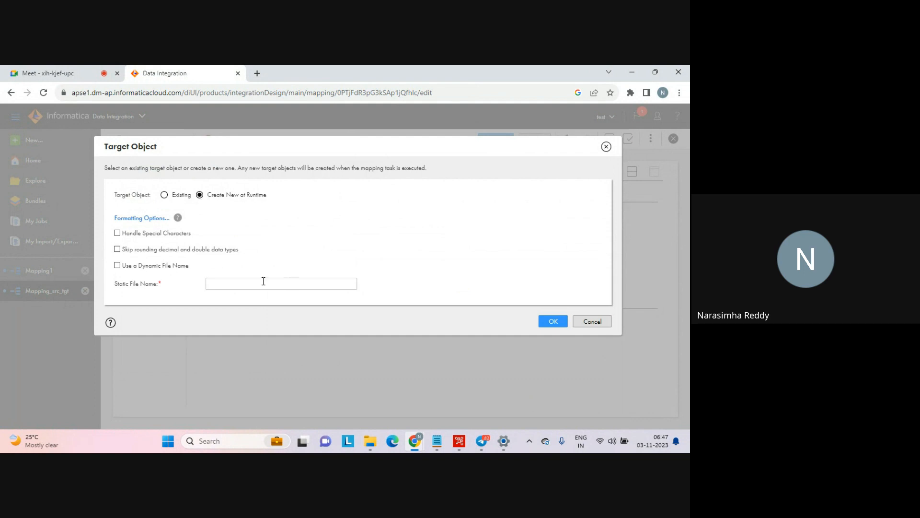
{"action": "left_click", "coordinate": [238, 283]}
{"action": "type", "text": "seq"}
{"action": "type", "text": "_t5g"}
{"action": "key", "text": "BackSpace"}
{"action": "key", "text": "BackSpace"}
{"action": "key", "text": "BackSpace"}
{"action": "key", "text": "BackSpace"}
{"action": "type", "text": "tgt.txt"}
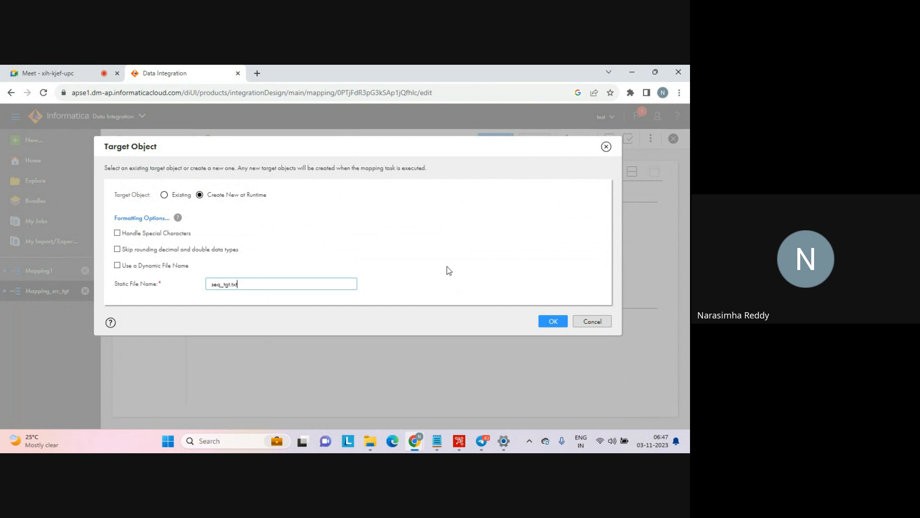
{"action": "left_click", "coordinate": [551, 322]}
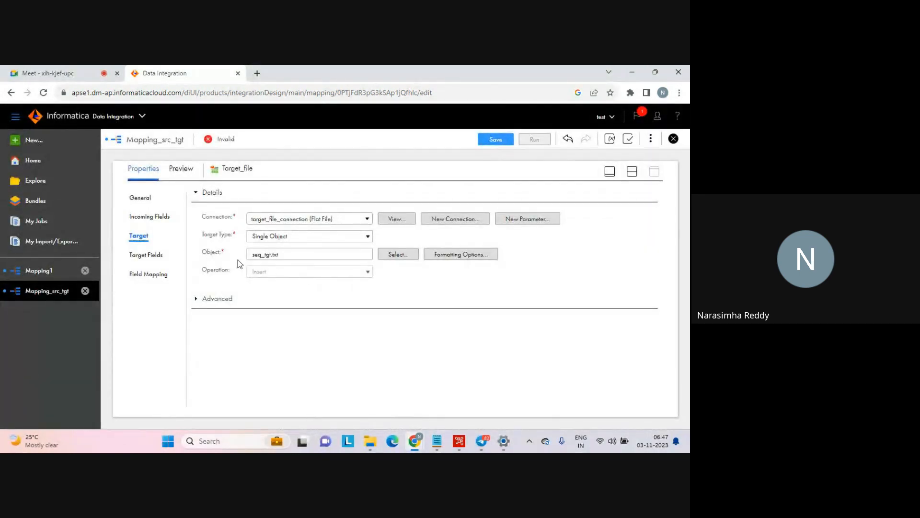
- Review the target fields and field mapping of Target_file, and return to the split view with the design canvas
{"action": "left_click", "coordinate": [148, 255]}
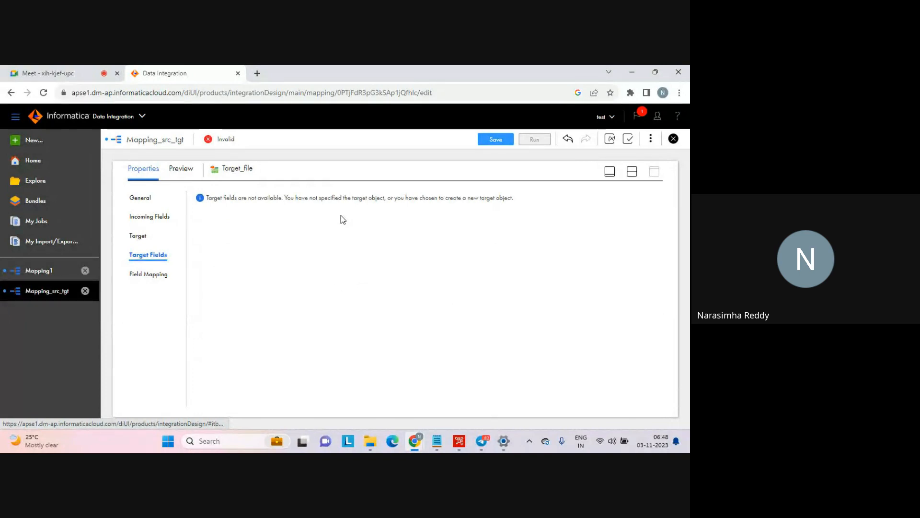
{"action": "left_click", "coordinate": [165, 273]}
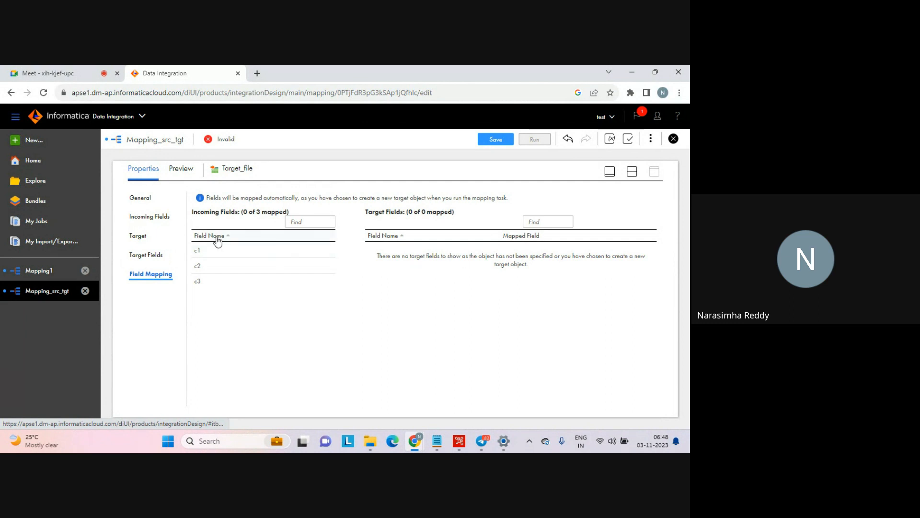
{"action": "mouse_move", "coordinate": [233, 250]}
{"action": "left_click", "coordinate": [634, 175]}
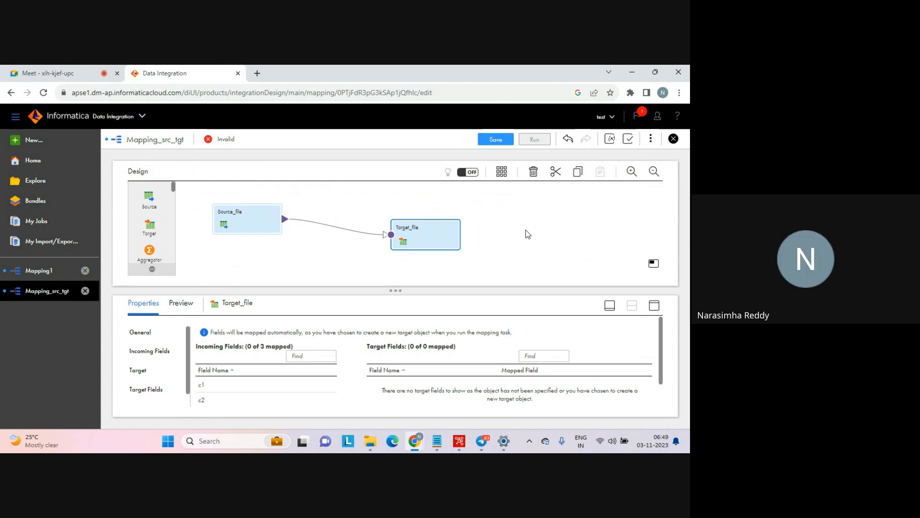
- Check the general properties of Mapping_src_tgt, save the mapping and dismiss the save notification
{"action": "left_click", "coordinate": [528, 234]}
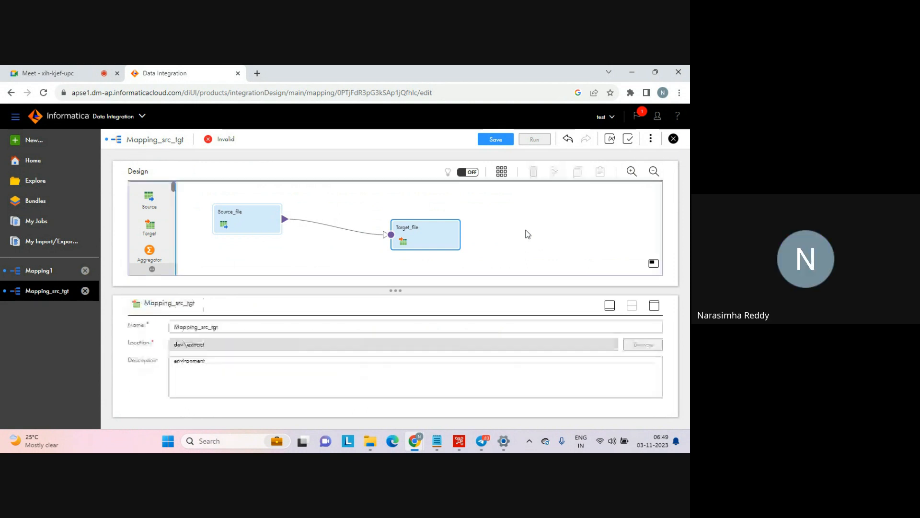
{"action": "double_click", "coordinate": [210, 326]}
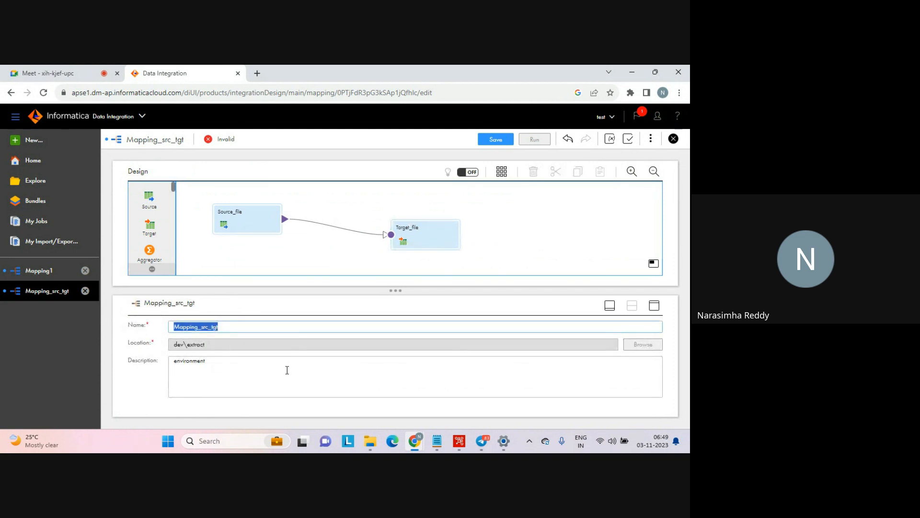
{"action": "left_click", "coordinate": [532, 233]}
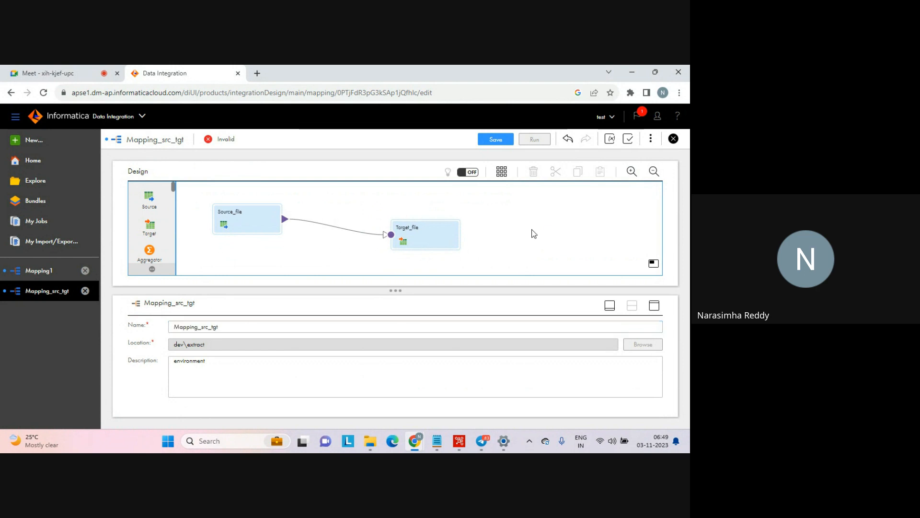
{"action": "left_click", "coordinate": [496, 140]}
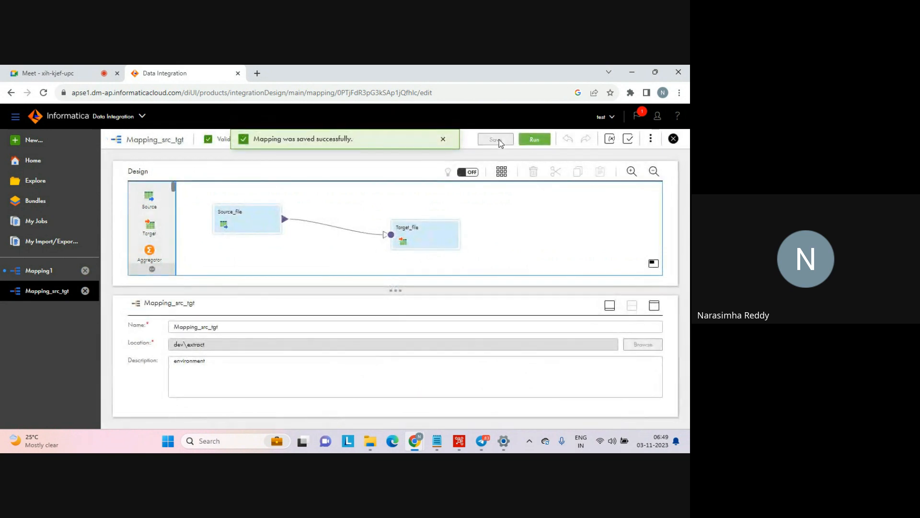
{"action": "left_click", "coordinate": [443, 139]}
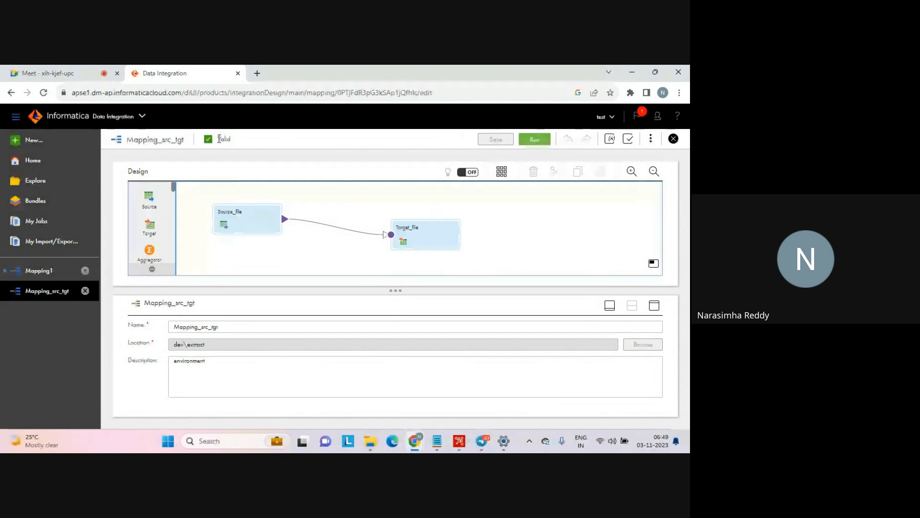
- Check the mapping's validity status and its validation details, and close the validation view
{"action": "left_click_drag", "start_coordinate": [218, 139], "coordinate": [249, 141]}
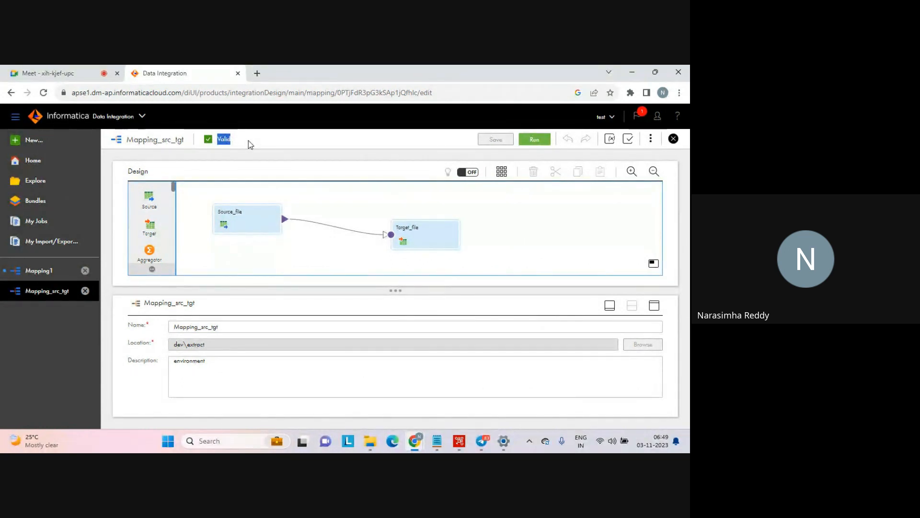
{"action": "left_click", "coordinate": [628, 140]}
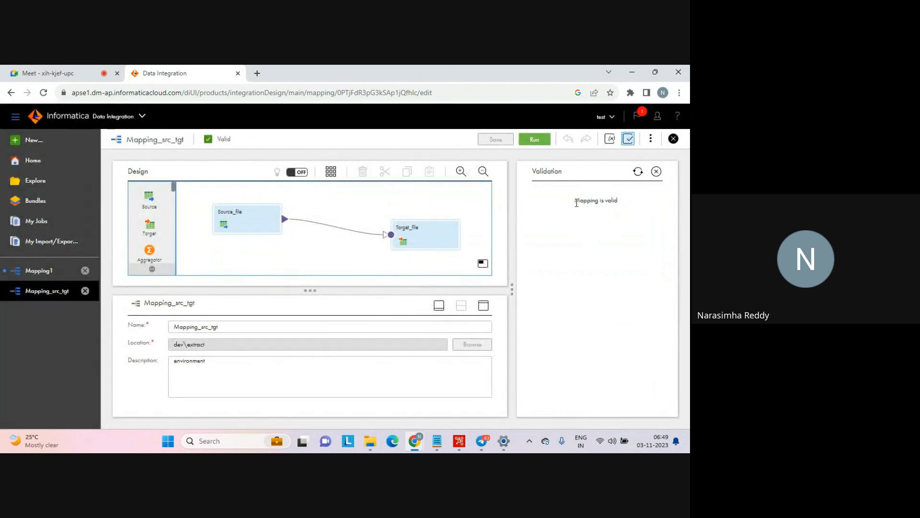
{"action": "left_click_drag", "start_coordinate": [576, 203], "coordinate": [621, 206]}
{"action": "left_click", "coordinate": [624, 207]}
{"action": "left_click", "coordinate": [628, 139]}
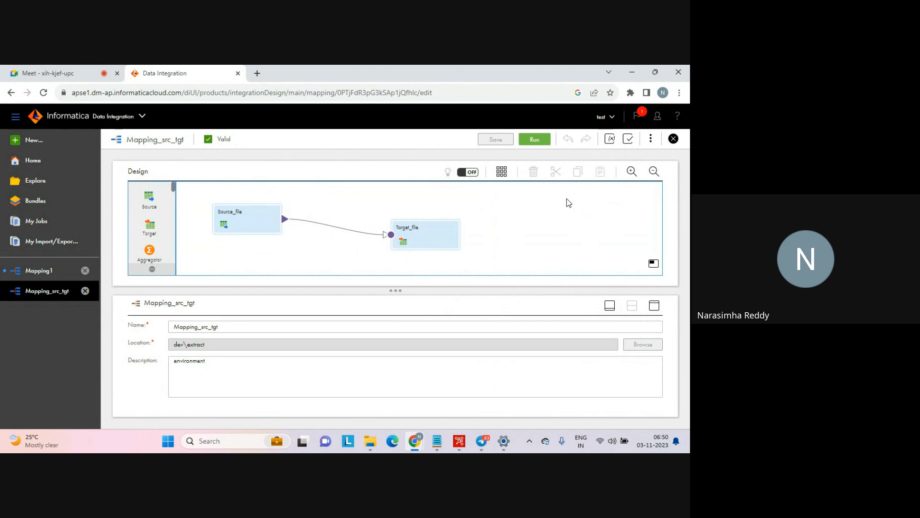
- Run Mapping_src_tgt and open its entry in My Jobs
{"action": "mouse_move", "coordinate": [331, 227]}
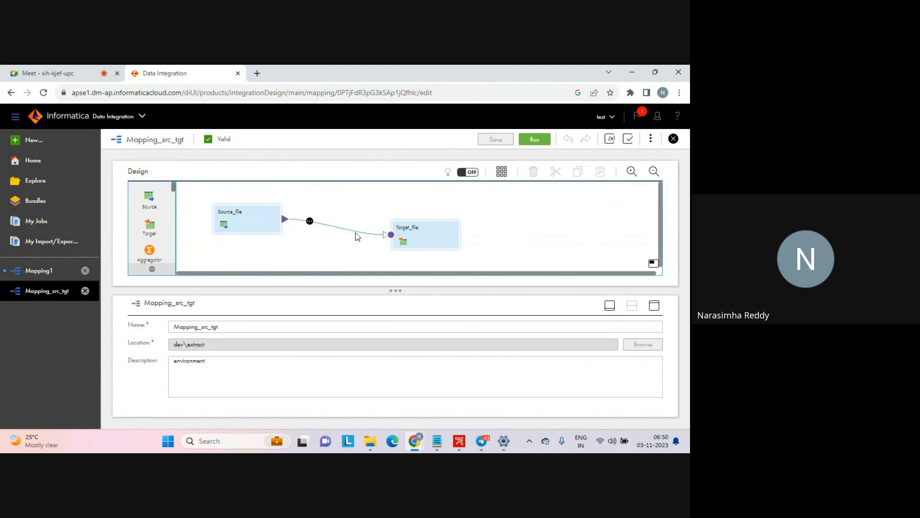
{"action": "left_click", "coordinate": [535, 141]}
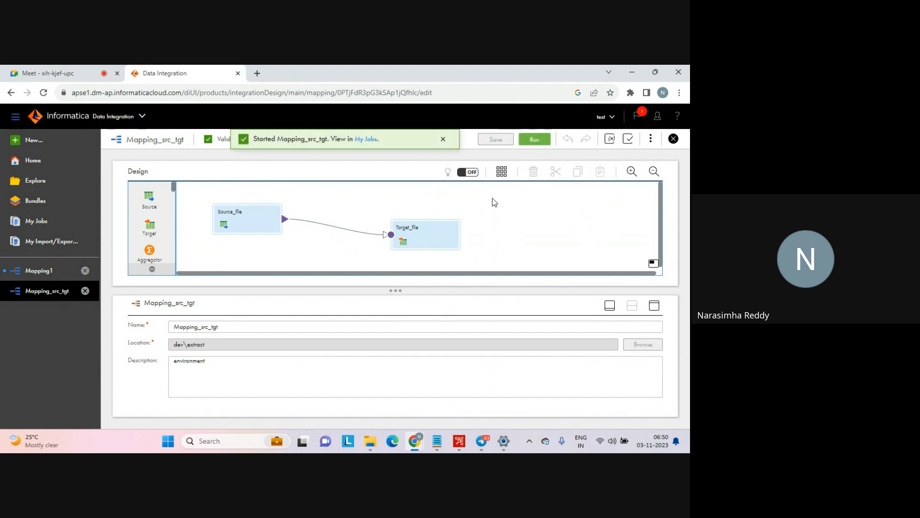
{"action": "left_click", "coordinate": [372, 140]}
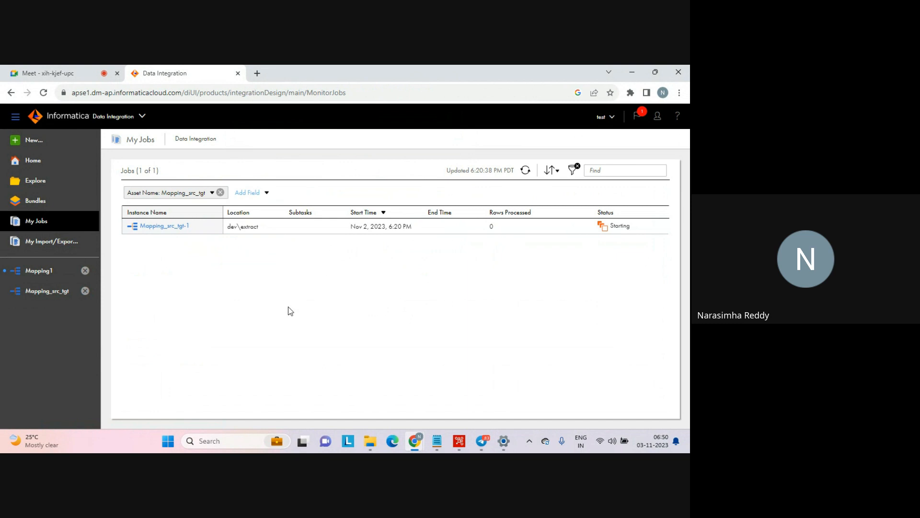
- Inspect the Asset Name filter on the job list and remove it
{"action": "left_click", "coordinate": [212, 192]}
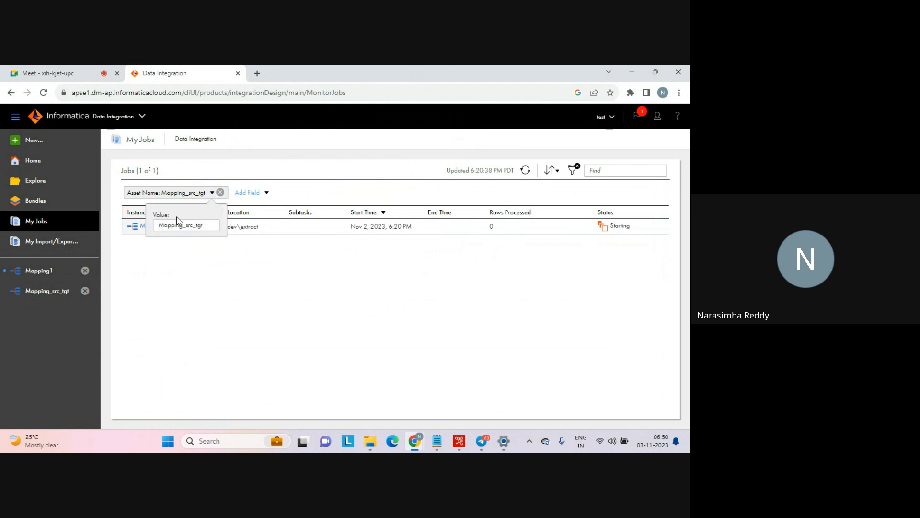
{"action": "left_click", "coordinate": [184, 261]}
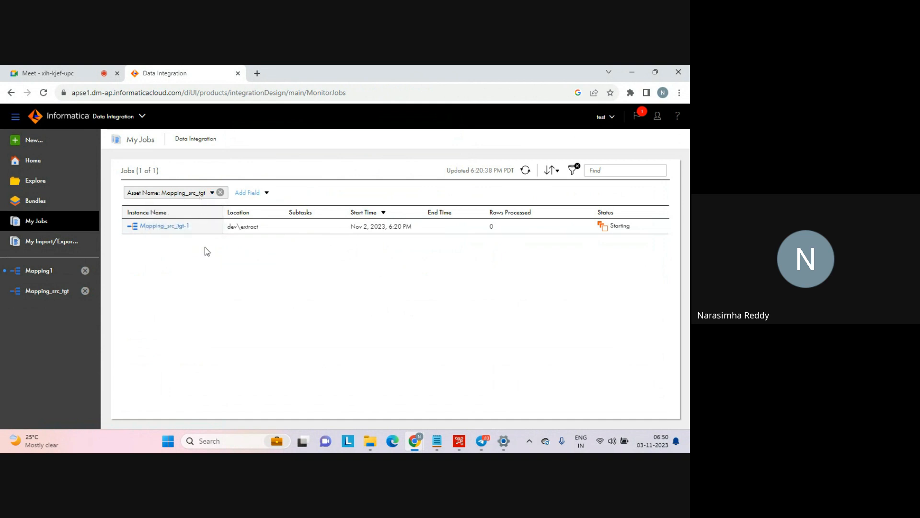
{"action": "left_click", "coordinate": [220, 192]}
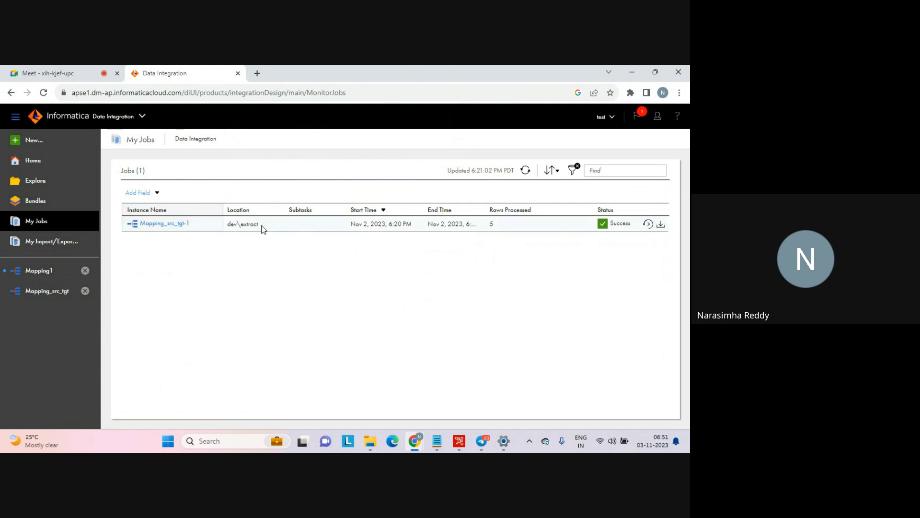
- Review the location, start time and end time of the Mapping_src_tgt-1 job and open its details
{"action": "left_click_drag", "start_coordinate": [264, 229], "coordinate": [231, 225]}
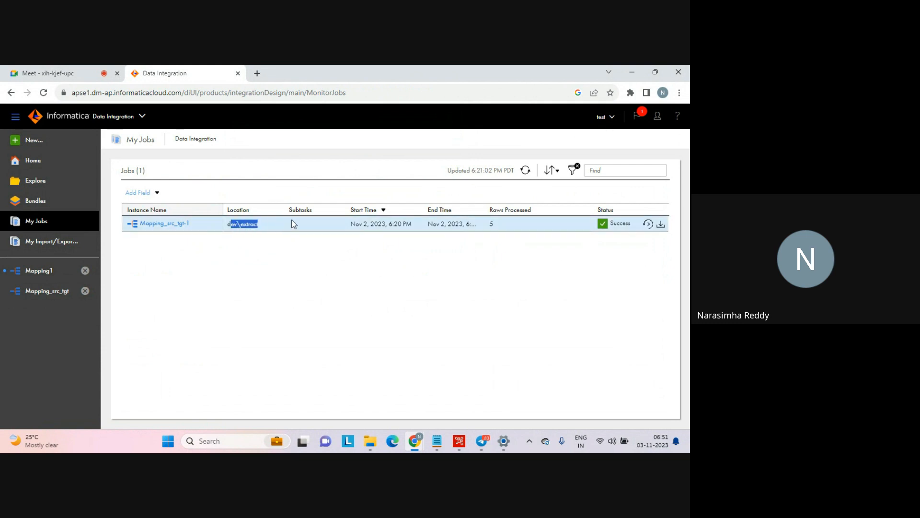
{"action": "left_click_drag", "start_coordinate": [350, 223], "coordinate": [501, 225]}
{"action": "left_click", "coordinate": [301, 267]}
{"action": "left_click", "coordinate": [179, 225]}
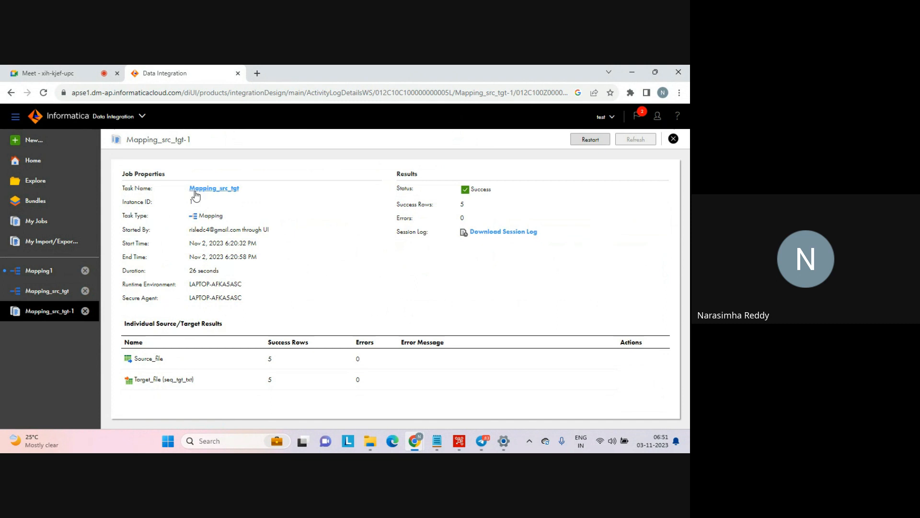
- Review the task name and instance ID in the properties of the Mapping_src_tgt-1 job
{"action": "left_click_drag", "start_coordinate": [187, 191], "coordinate": [253, 192]}
{"action": "left_click", "coordinate": [253, 193]}
{"action": "left_click_drag", "start_coordinate": [158, 192], "coordinate": [117, 196]}
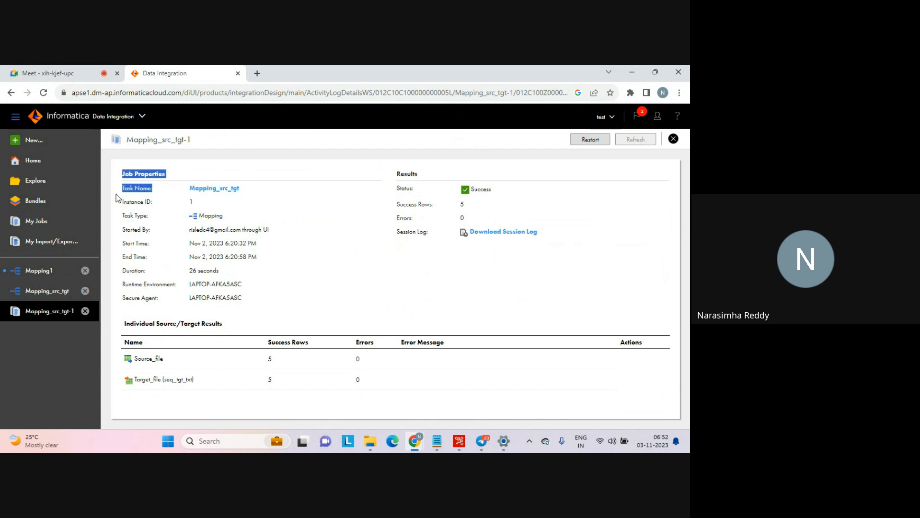
{"action": "left_click", "coordinate": [120, 192]}
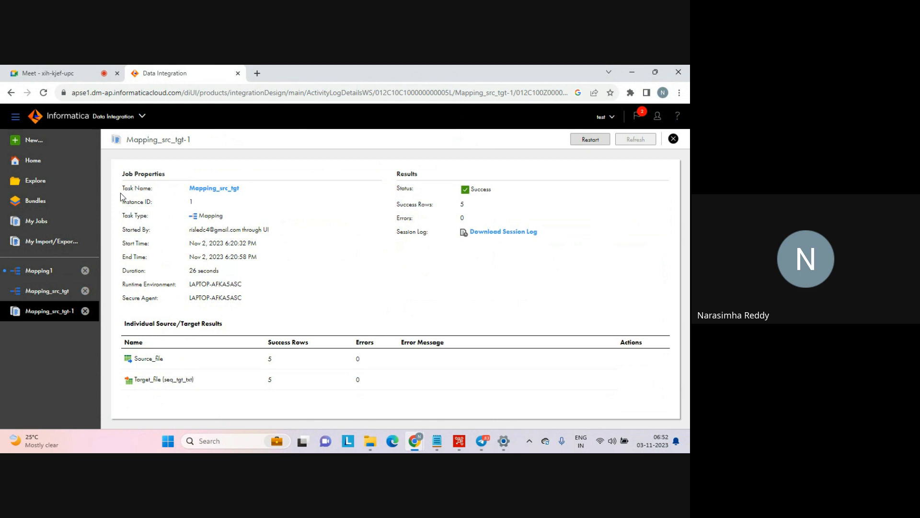
{"action": "left_click_drag", "start_coordinate": [120, 193], "coordinate": [261, 188]}
{"action": "left_click", "coordinate": [166, 191]}
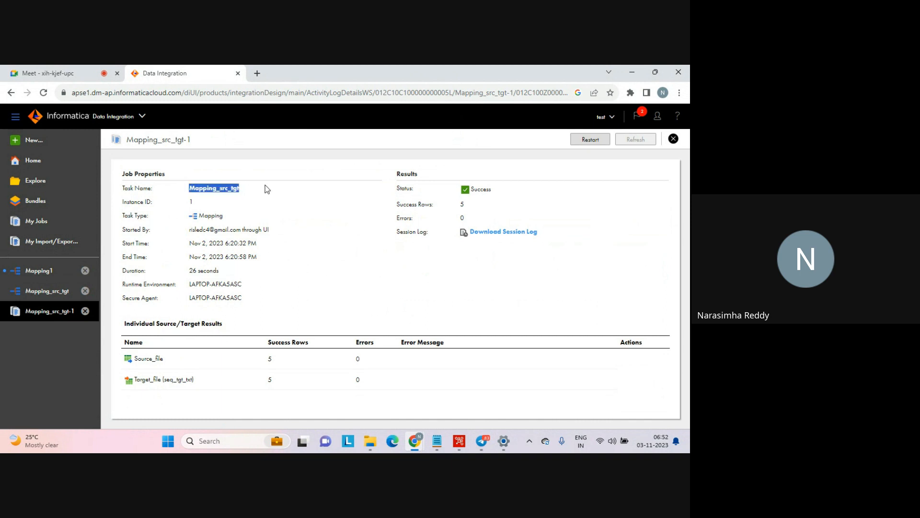
{"action": "left_click", "coordinate": [266, 189]}
{"action": "left_click_drag", "start_coordinate": [189, 203], "coordinate": [198, 207]}
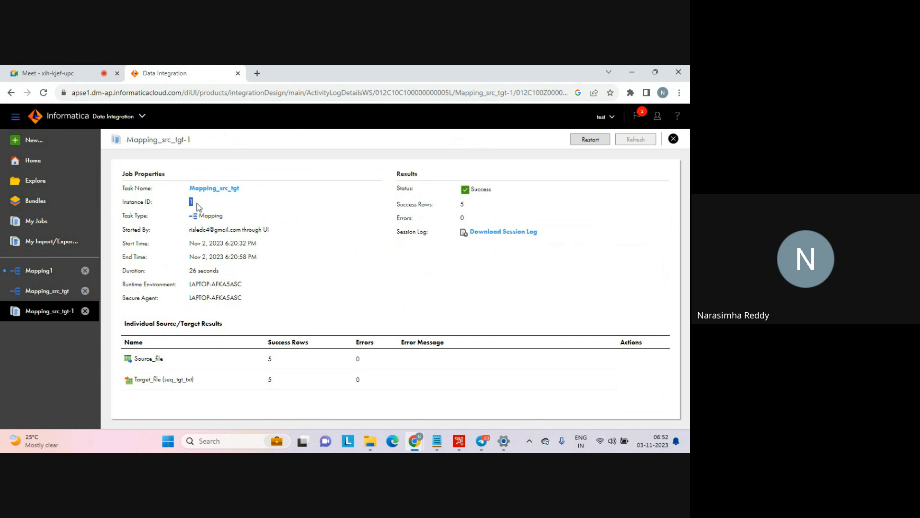
{"action": "left_click", "coordinate": [199, 207]}
- Examine who started the job, its start and end times, duration, runtime environment and secure agent
{"action": "left_click_drag", "start_coordinate": [191, 215], "coordinate": [279, 235]}
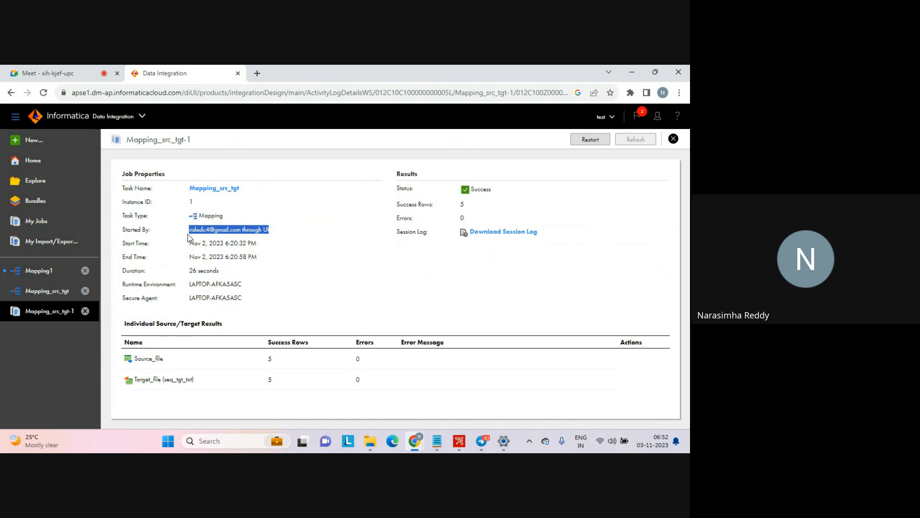
{"action": "left_click", "coordinate": [188, 234]}
{"action": "left_click_drag", "start_coordinate": [188, 235], "coordinate": [277, 234]}
{"action": "left_click", "coordinate": [277, 233]}
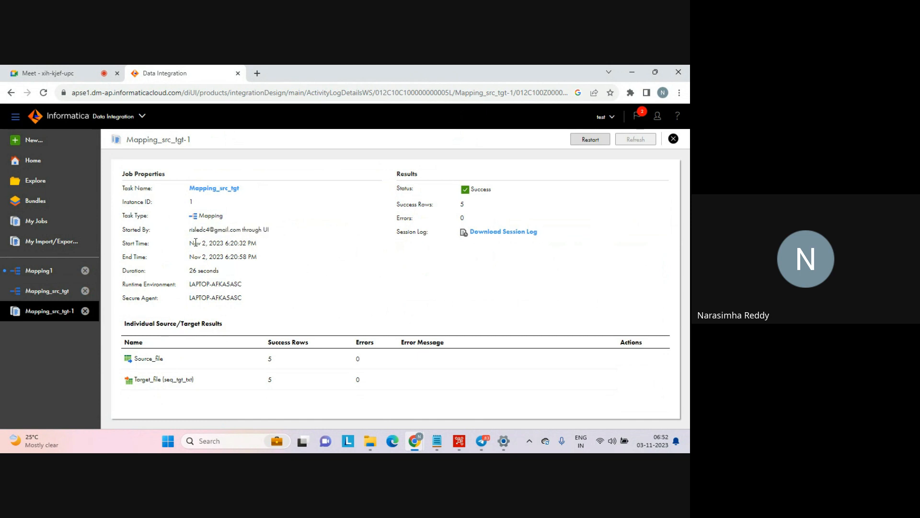
{"action": "left_click_drag", "start_coordinate": [191, 242], "coordinate": [269, 254]}
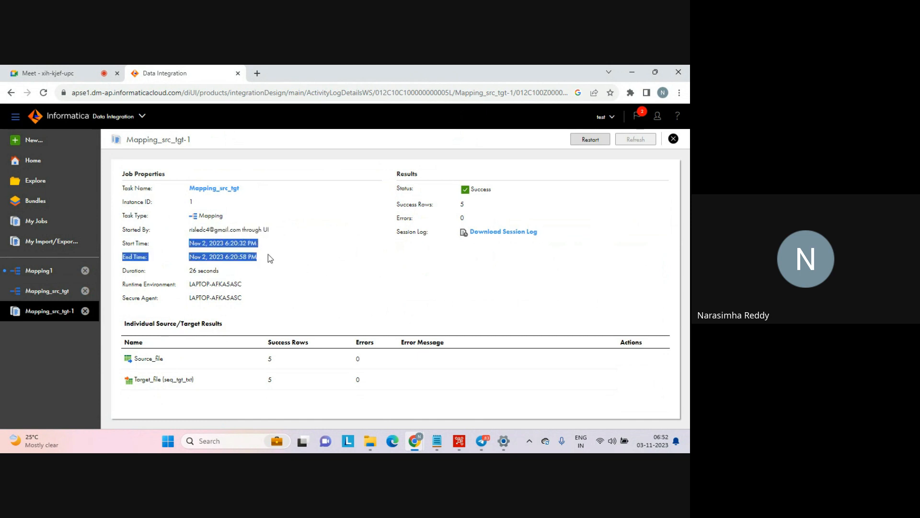
{"action": "left_click_drag", "start_coordinate": [189, 270], "coordinate": [231, 273]}
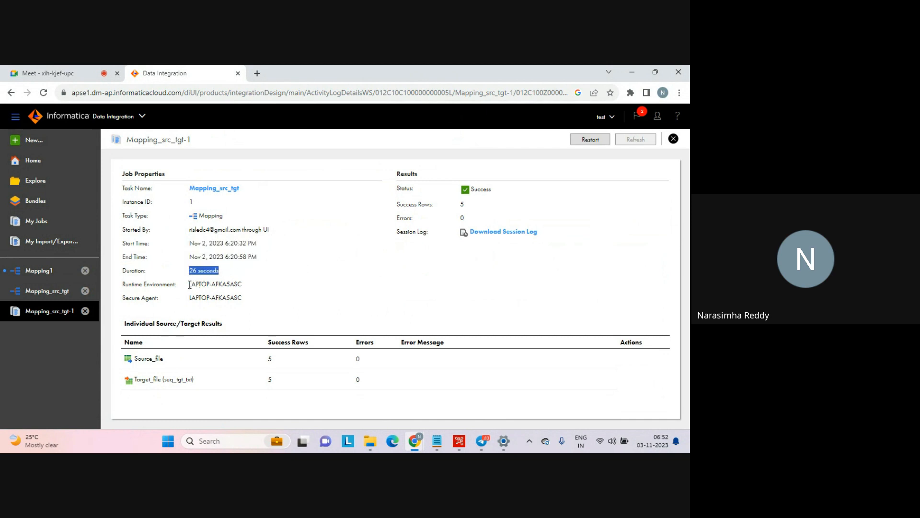
{"action": "left_click_drag", "start_coordinate": [185, 285], "coordinate": [241, 284]}
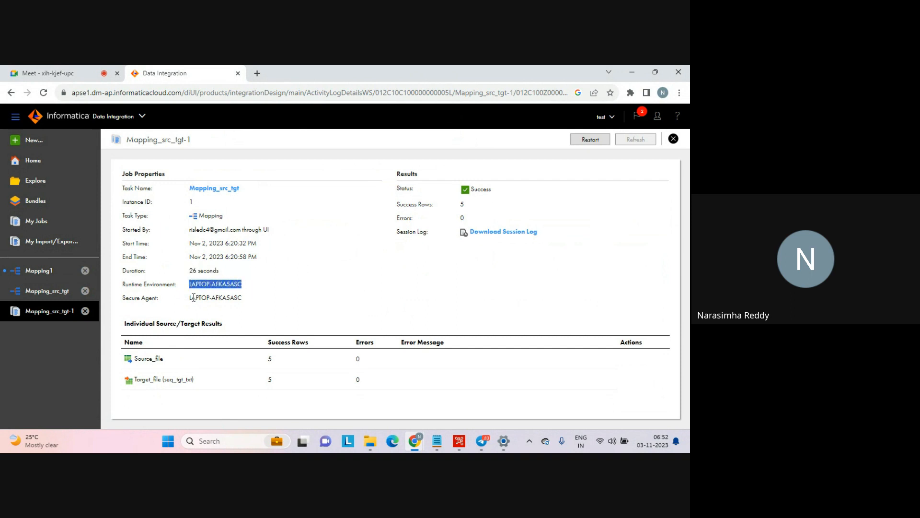
{"action": "left_click_drag", "start_coordinate": [189, 298], "coordinate": [249, 301]}
{"action": "left_click", "coordinate": [257, 303]}
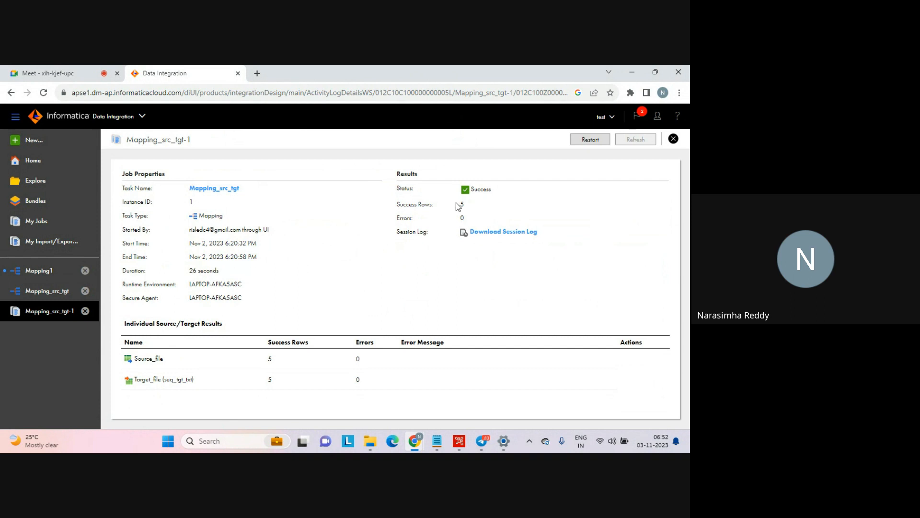
- Check the job's success rows and errors, including the individual source and target results, and close the job details
{"action": "left_click_drag", "start_coordinate": [456, 204], "coordinate": [479, 220]}
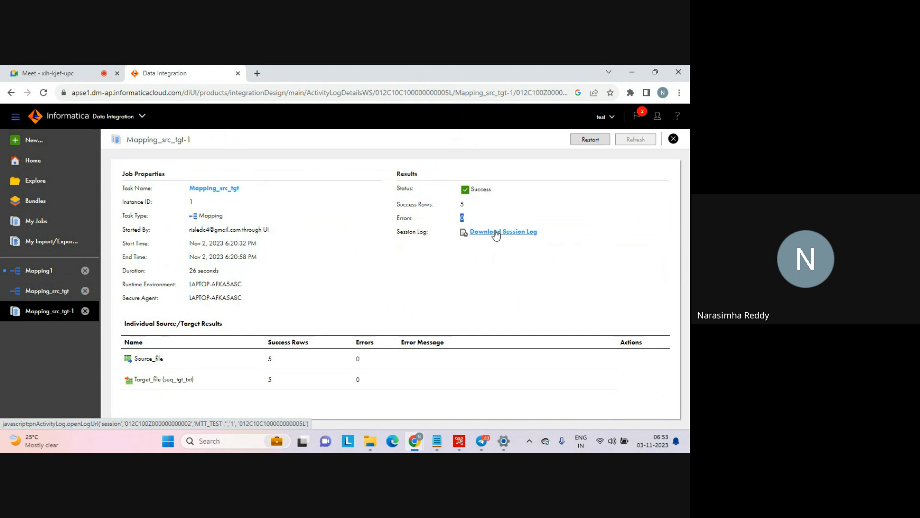
{"action": "left_click", "coordinate": [446, 278]}
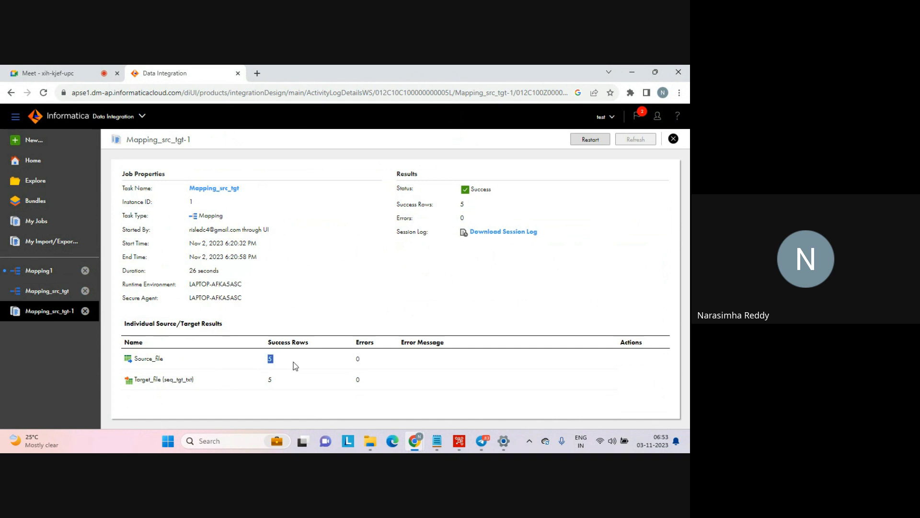
{"action": "left_click_drag", "start_coordinate": [255, 384], "coordinate": [293, 385]}
{"action": "left_click", "coordinate": [458, 303]}
{"action": "left_click", "coordinate": [673, 139]}
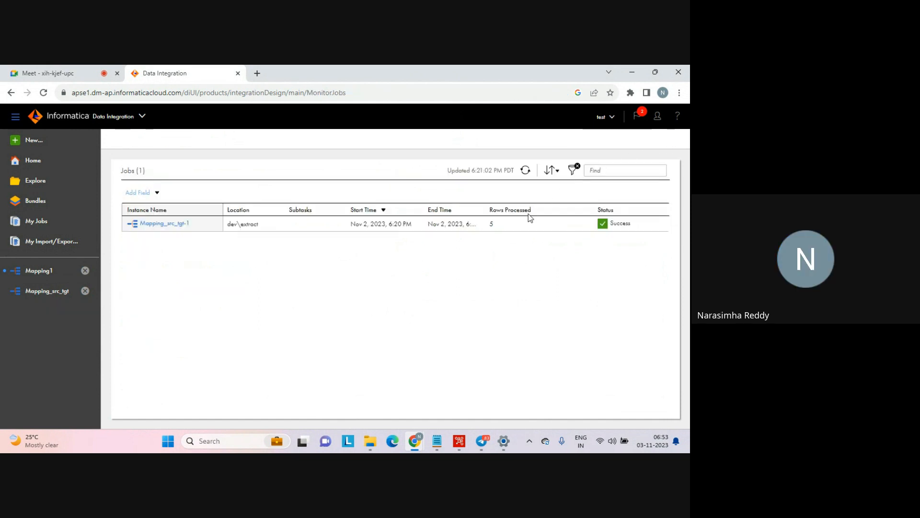
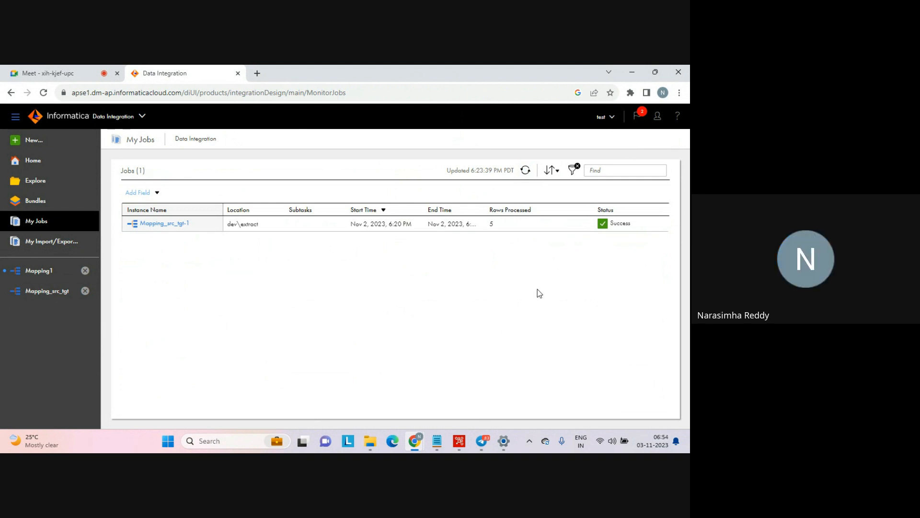
- Look through the job list's sort fields and toggle its filter row off and on
{"action": "left_click", "coordinate": [558, 171]}
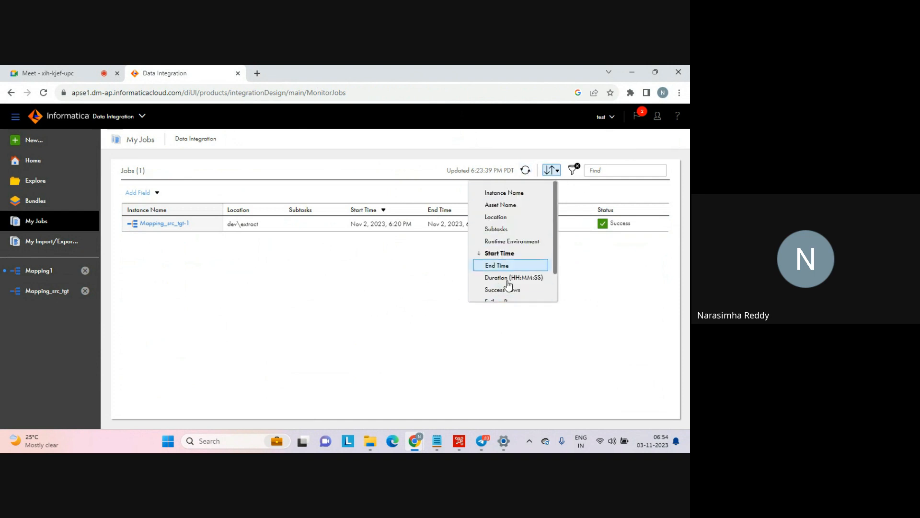
{"action": "left_click", "coordinate": [512, 328]}
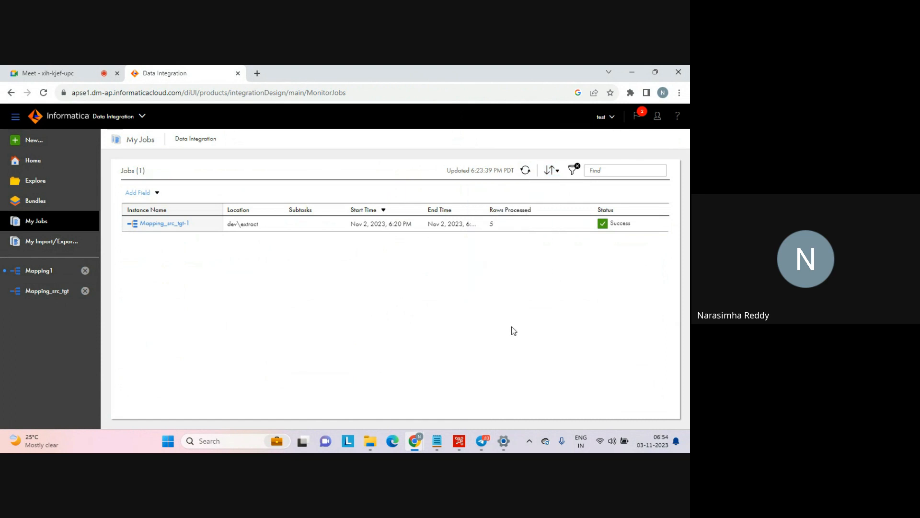
{"action": "left_click", "coordinate": [571, 174]}
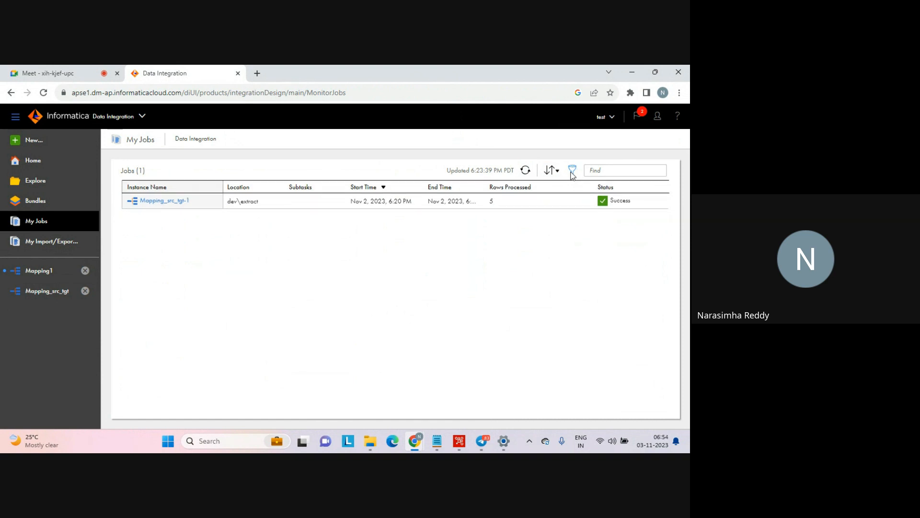
{"action": "left_click", "coordinate": [572, 173]}
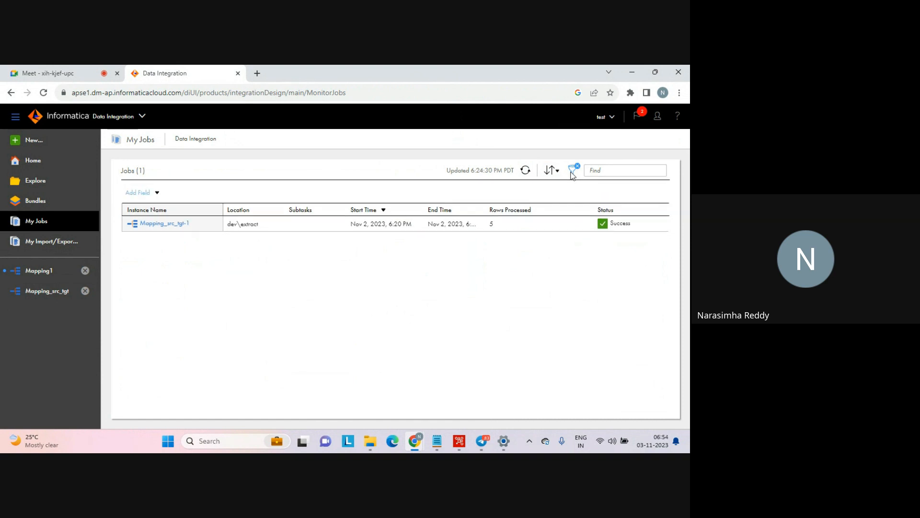
{"action": "left_click", "coordinate": [573, 174]}
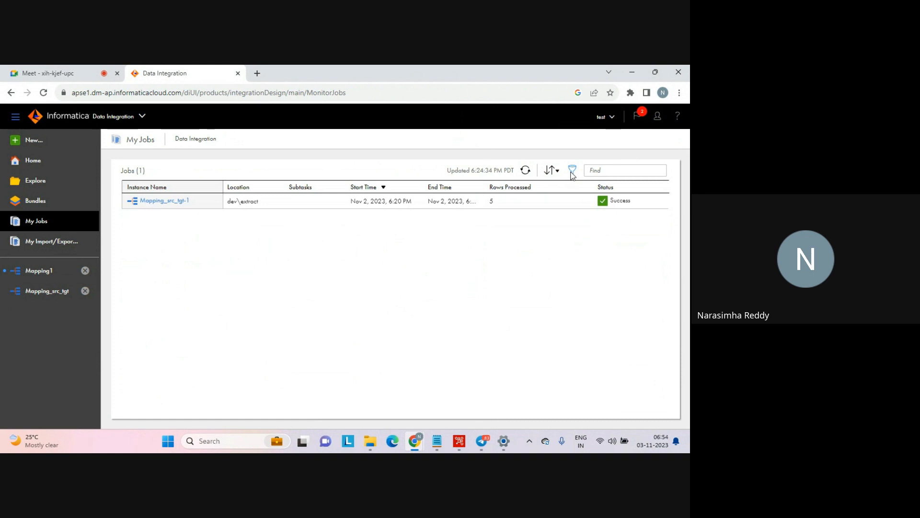
{"action": "left_click", "coordinate": [572, 174]}
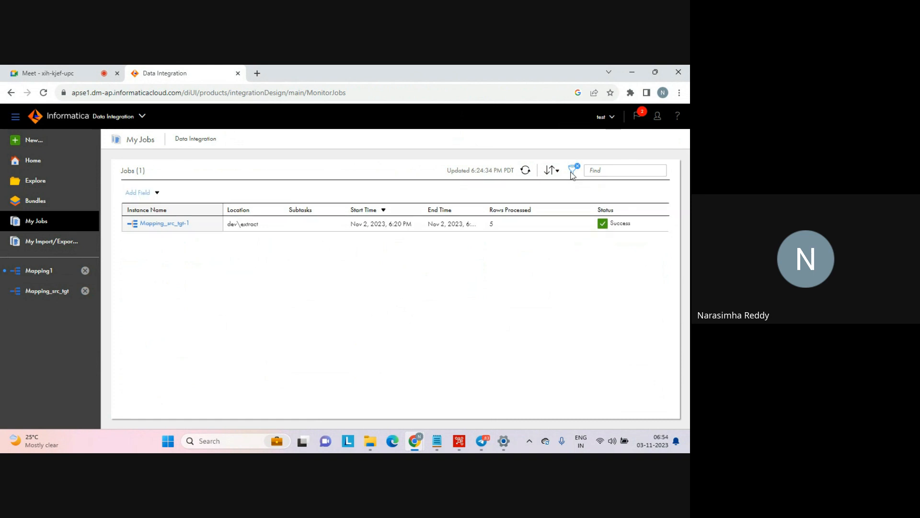
{"action": "left_click", "coordinate": [572, 173]}
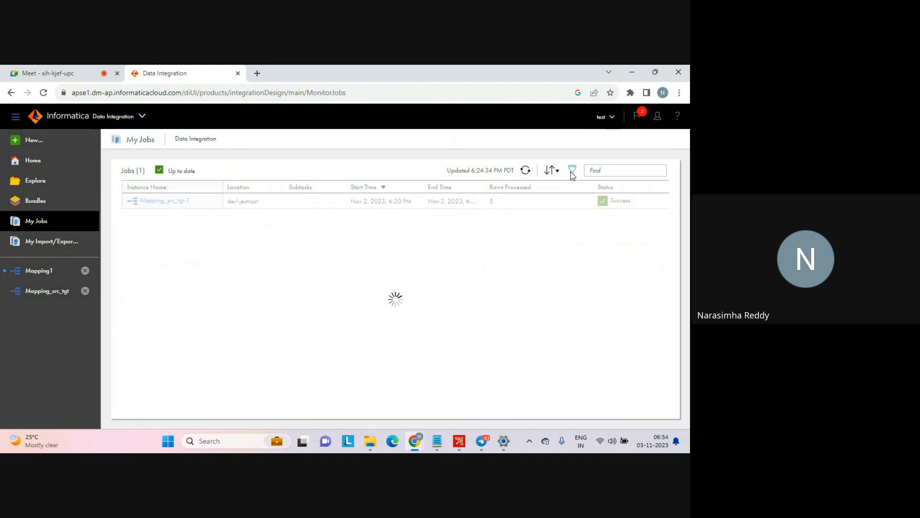
{"action": "left_click", "coordinate": [571, 173]}
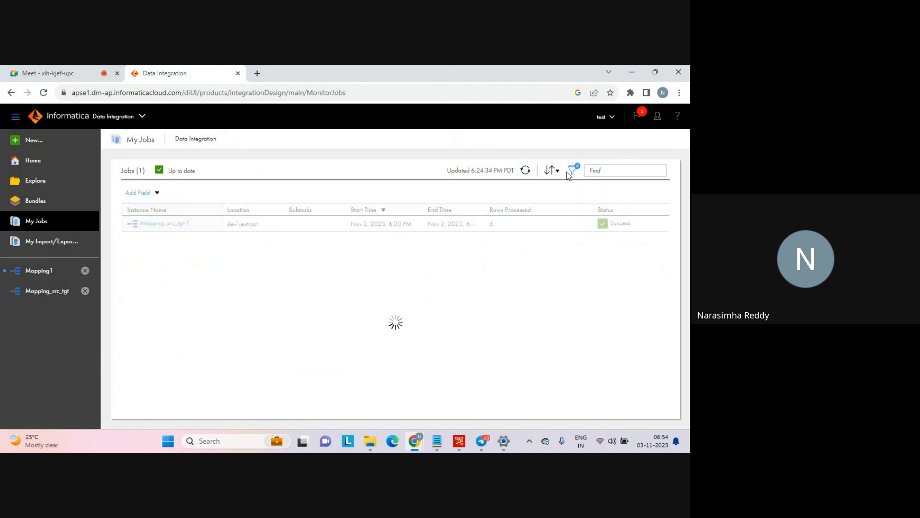
{"action": "left_click", "coordinate": [157, 192]}
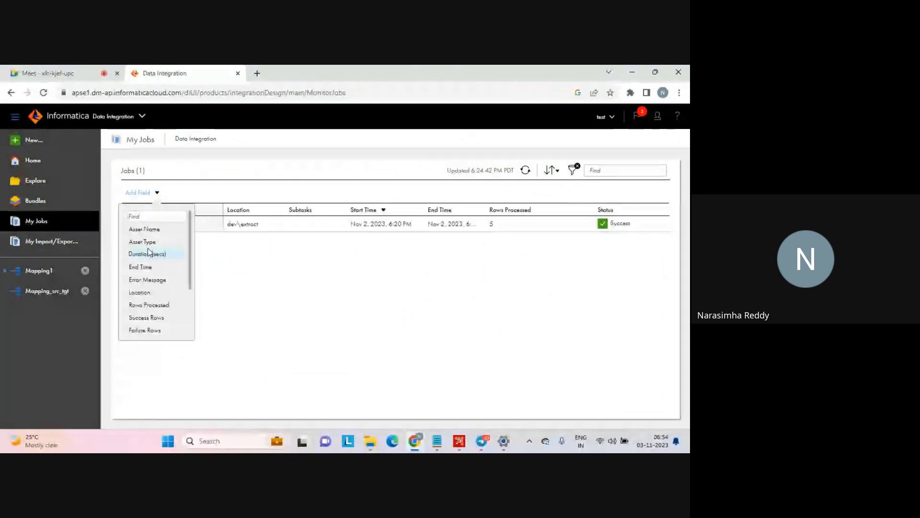
{"action": "left_click", "coordinate": [147, 216]}
{"action": "type", "text": "mappin"}
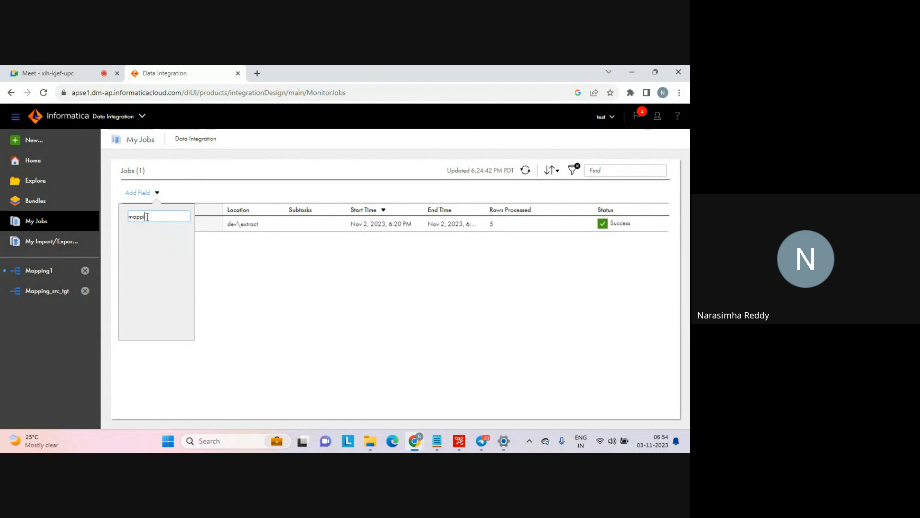
{"action": "type", "text": "g"}
{"action": "key", "text": "BackSpace"}
{"action": "key", "text": "BackSpace"}
{"action": "key", "text": "BackSpace"}
{"action": "key", "text": "BackSpace"}
{"action": "key", "text": "BackSpace"}
{"action": "key", "text": "BackSpace"}
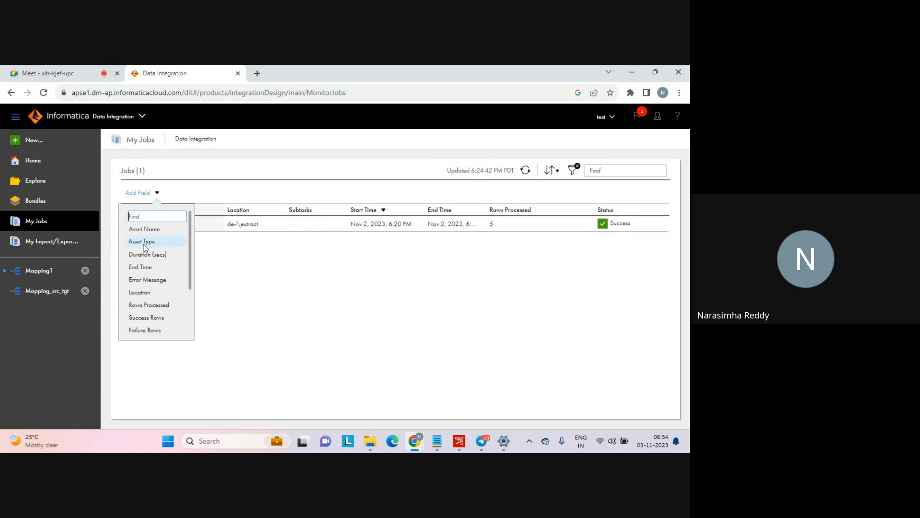
- Add an Asset Type filter to the job list and set it to Mapping
{"action": "left_click", "coordinate": [145, 241]}
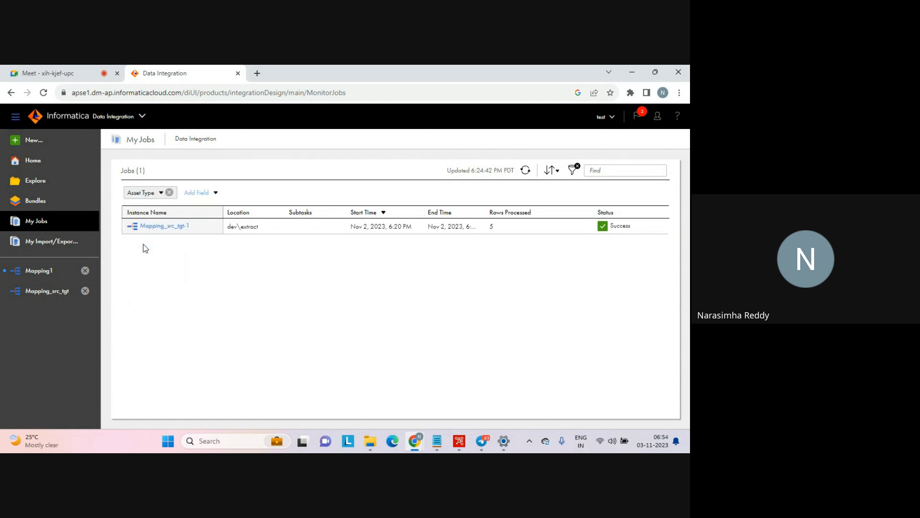
{"action": "left_click", "coordinate": [222, 303]}
{"action": "left_click", "coordinate": [161, 193]}
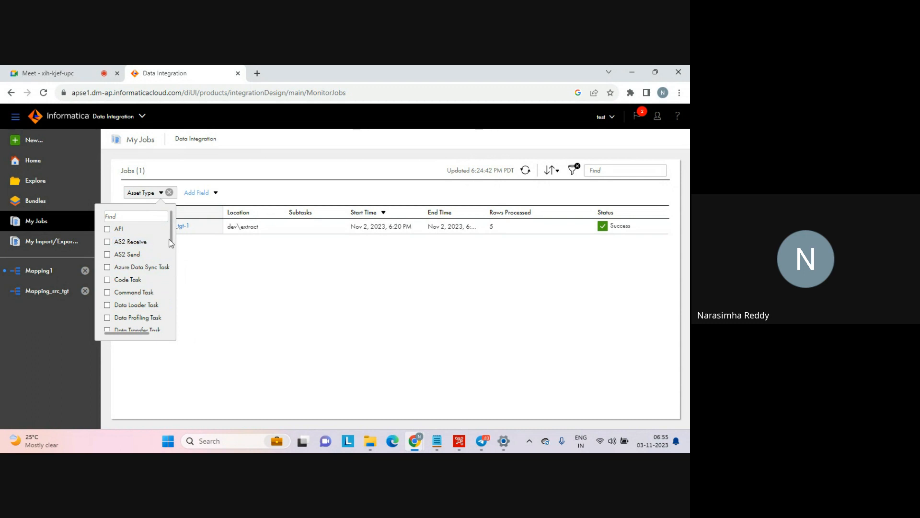
{"action": "left_click_drag", "start_coordinate": [171, 226], "coordinate": [171, 294]}
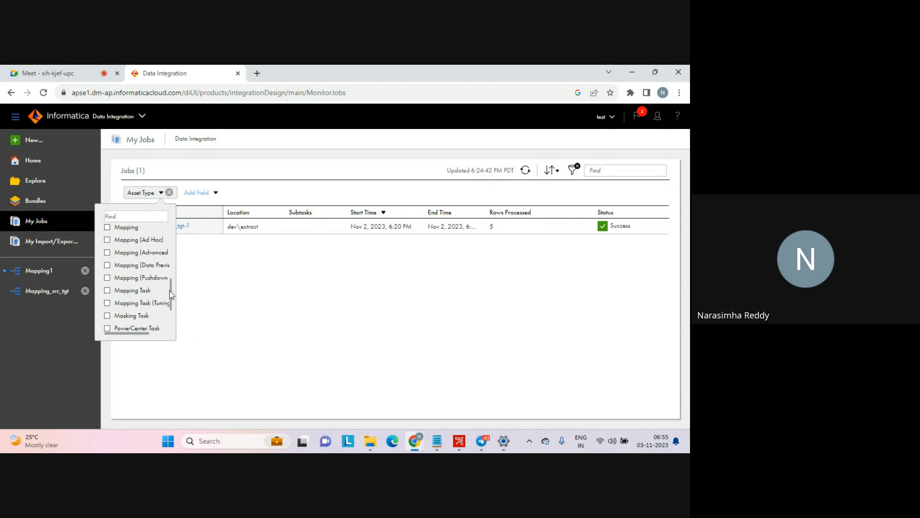
{"action": "left_click", "coordinate": [114, 226]}
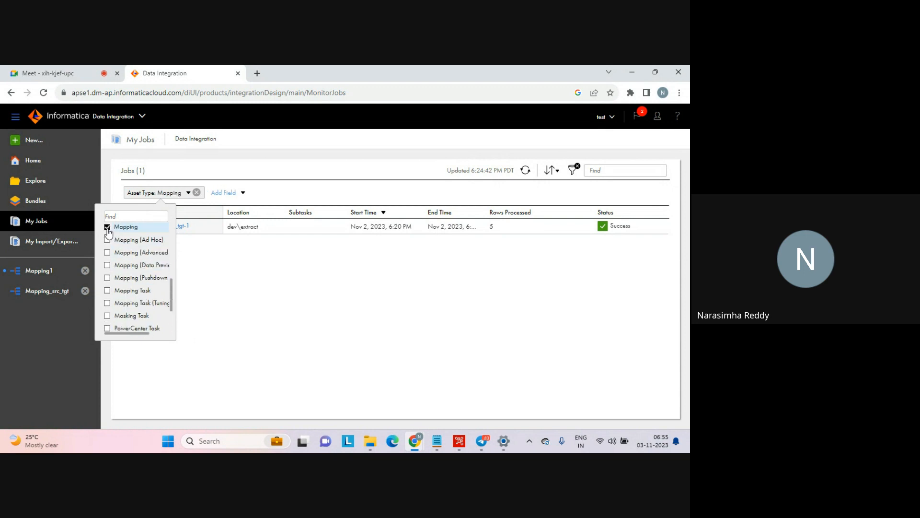
{"action": "left_click", "coordinate": [261, 279]}
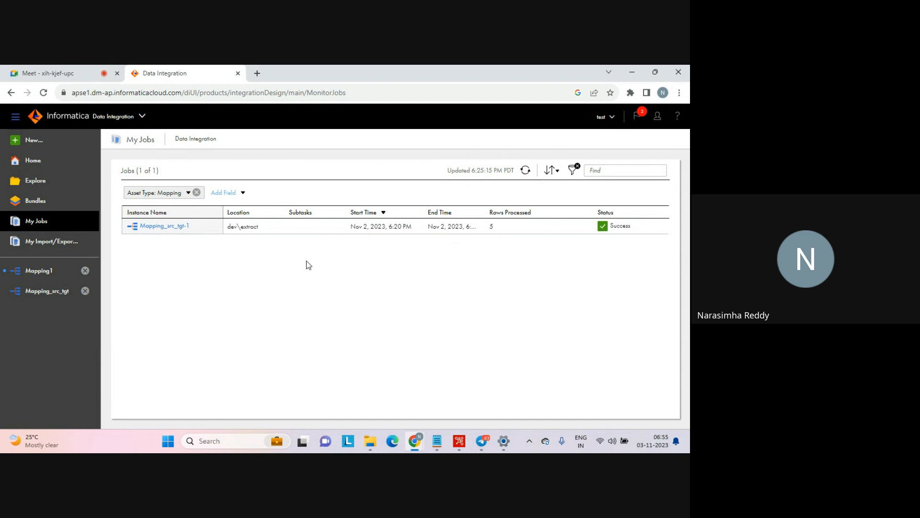
- Switch to the tgt_batch2 folder in File Explorer, open seq_tgt and inspect its header line and data rows
{"action": "mouse_move", "coordinate": [370, 440]}
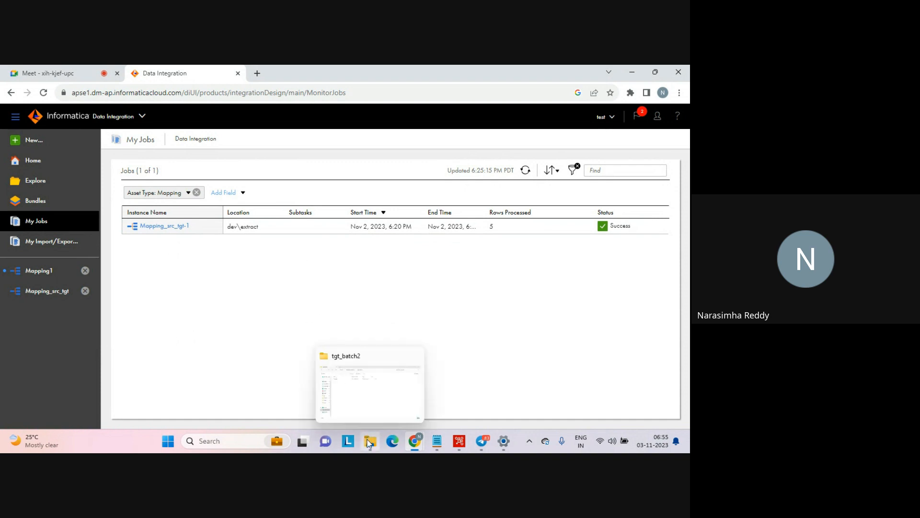
{"action": "left_click", "coordinate": [372, 395]}
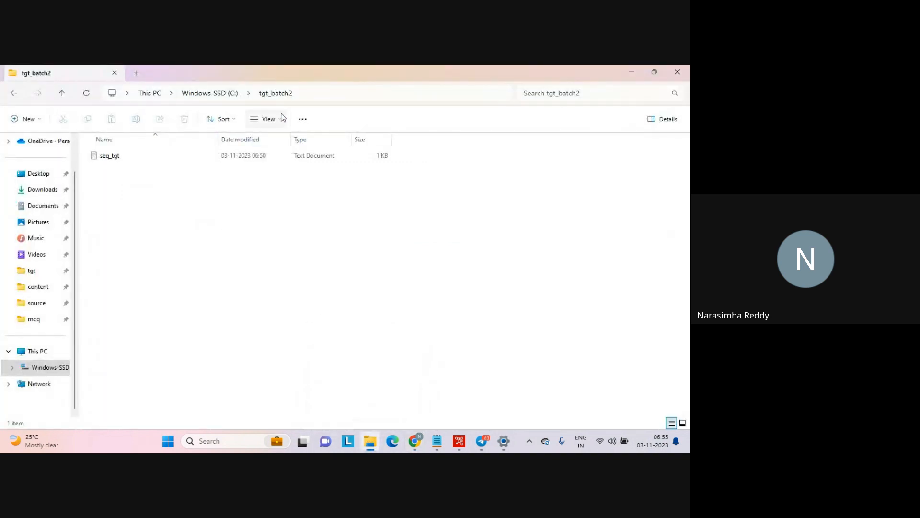
{"action": "double_click", "coordinate": [115, 156]}
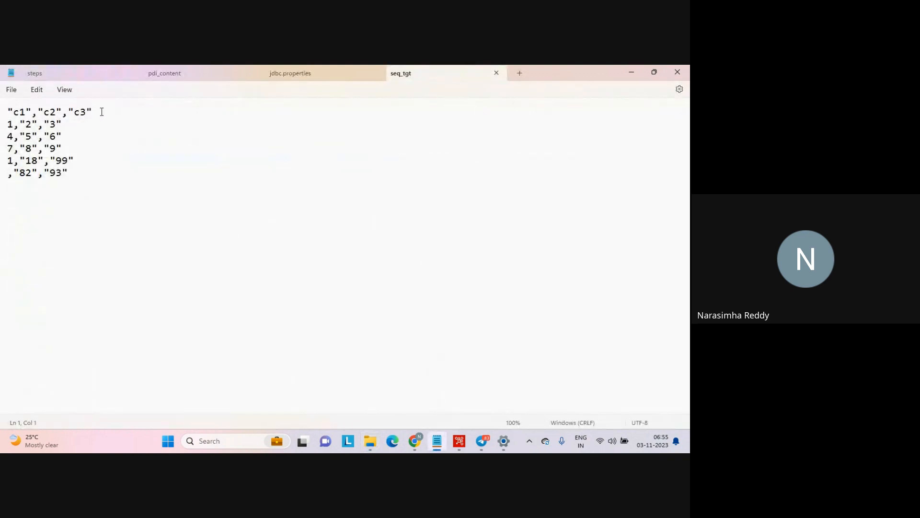
{"action": "left_click_drag", "start_coordinate": [99, 111], "coordinate": [1, 113]}
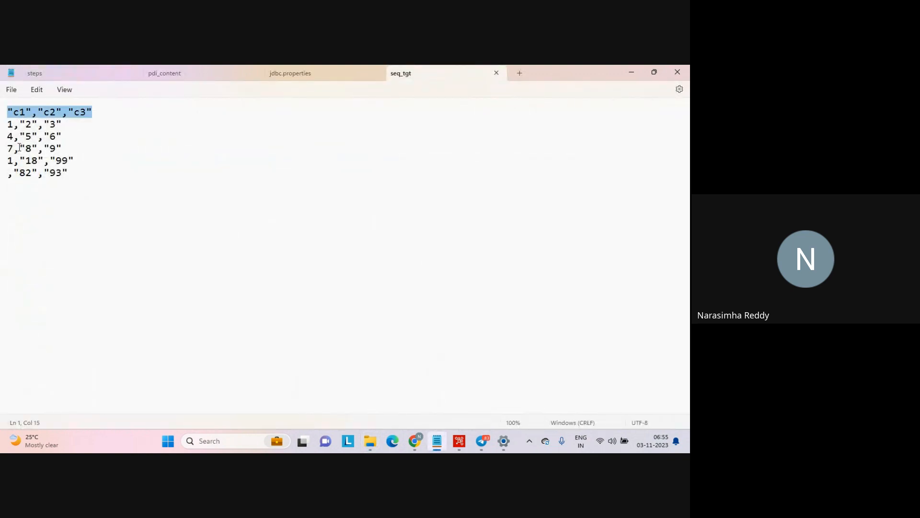
{"action": "left_click", "coordinate": [8, 126]}
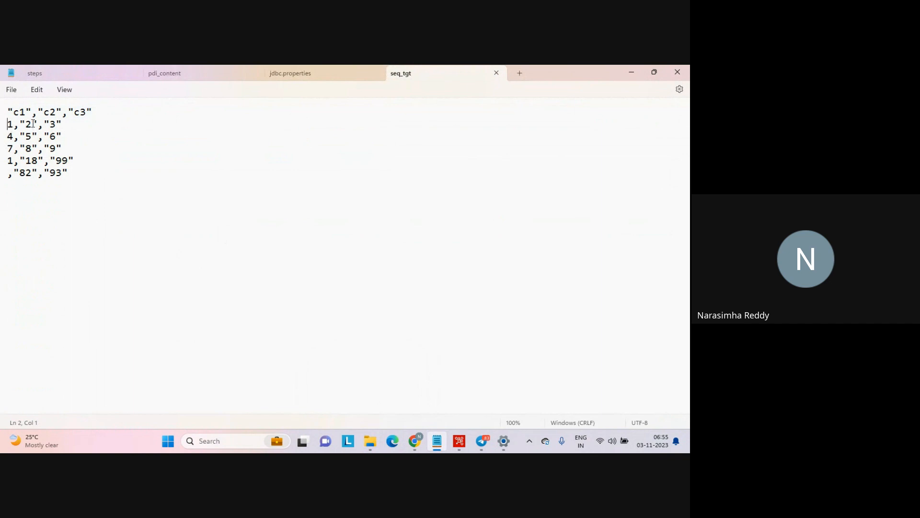
- Examine the last data row of seq_tgt and its quoted values
{"action": "left_click", "coordinate": [86, 205]}
{"action": "left_click_drag", "start_coordinate": [86, 207], "coordinate": [20, 172]}
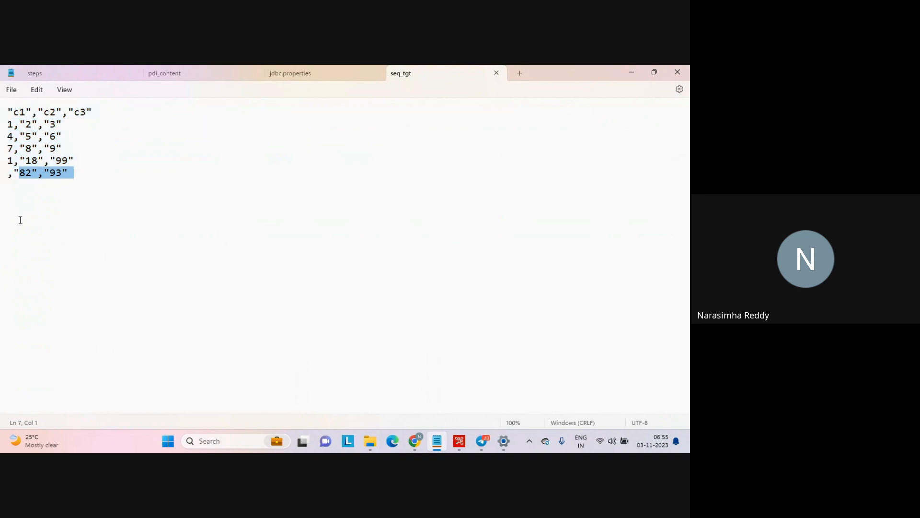
{"action": "left_click", "coordinate": [22, 226]}
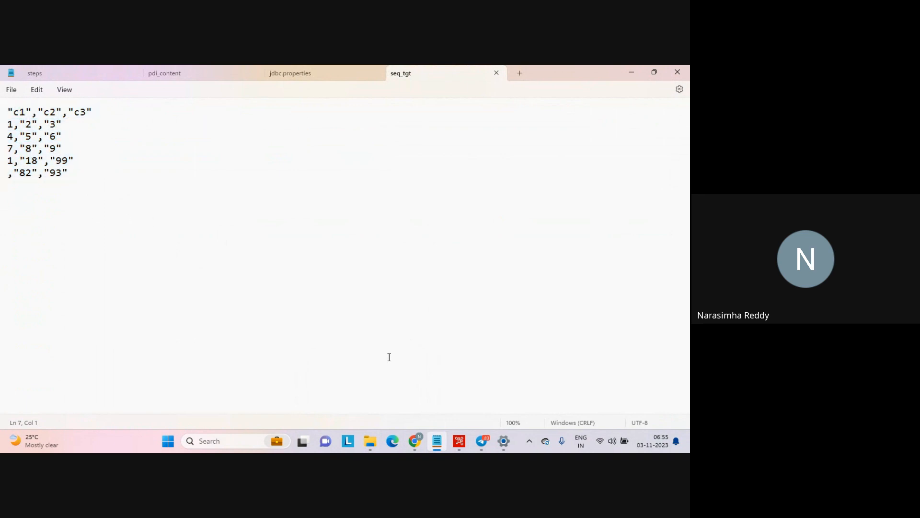
- Switch back to Informatica Data Integration, reopen the Mapping_src_tgt mapping and view the general properties of Target_file
{"action": "mouse_move", "coordinate": [417, 445]}
{"action": "left_click", "coordinate": [384, 396]}
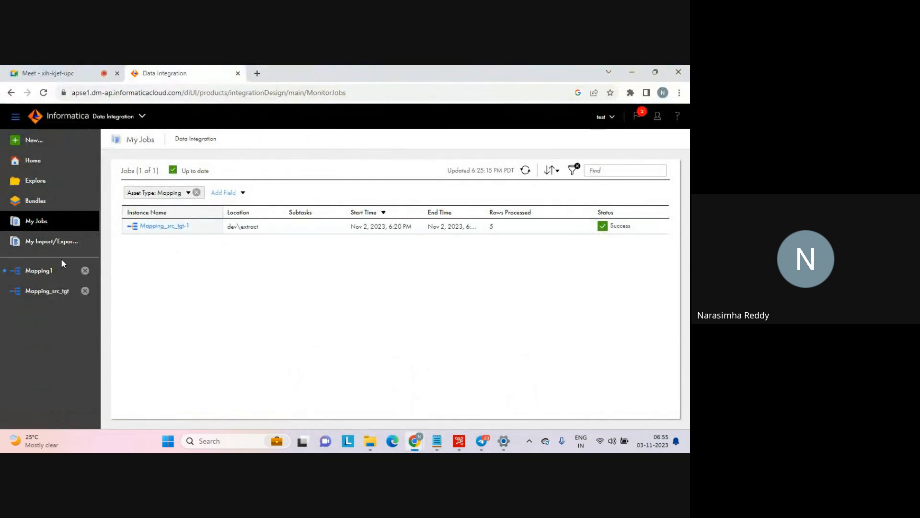
{"action": "left_click", "coordinate": [48, 287]}
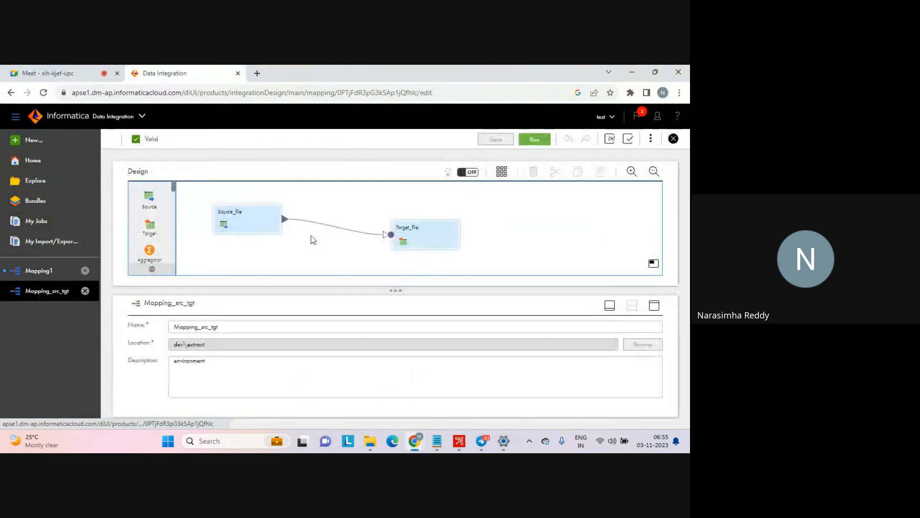
{"action": "left_click", "coordinate": [407, 234]}
{"action": "left_click", "coordinate": [654, 305]}
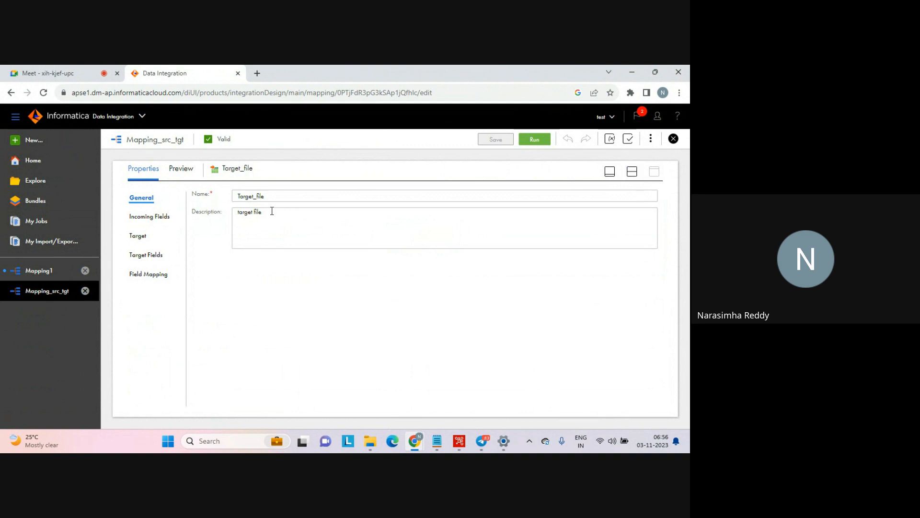
{"action": "left_click", "coordinate": [632, 172]}
- Open the formatting options of the Source_file object seq_1.txt and look through the row delimiter choices
{"action": "left_click", "coordinate": [267, 216]}
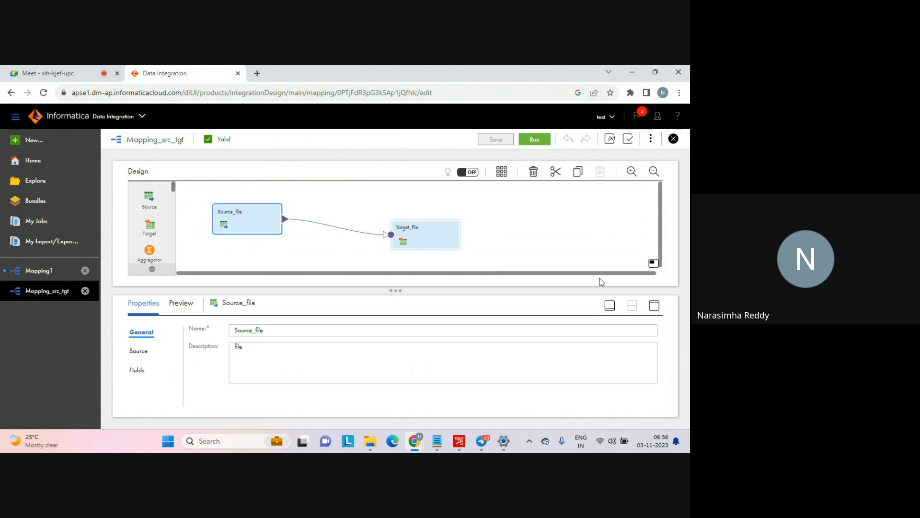
{"action": "left_click", "coordinate": [657, 302]}
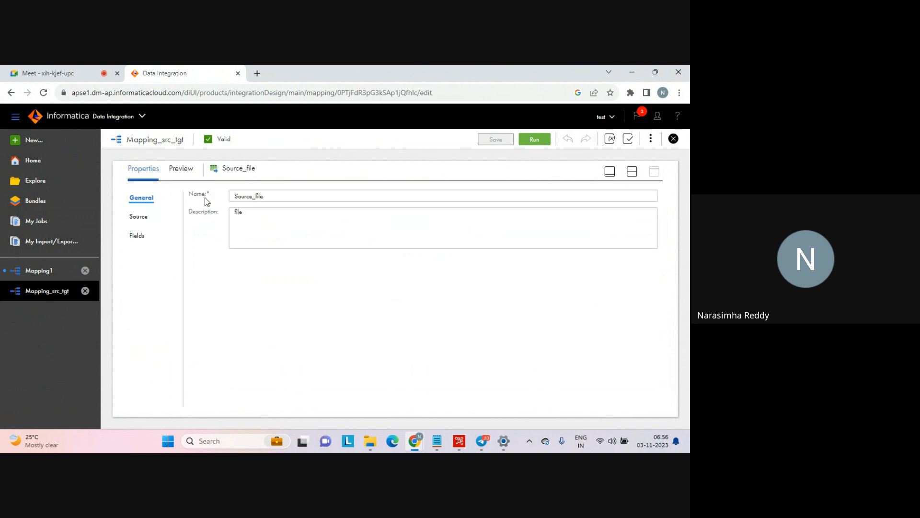
{"action": "left_click", "coordinate": [144, 222]}
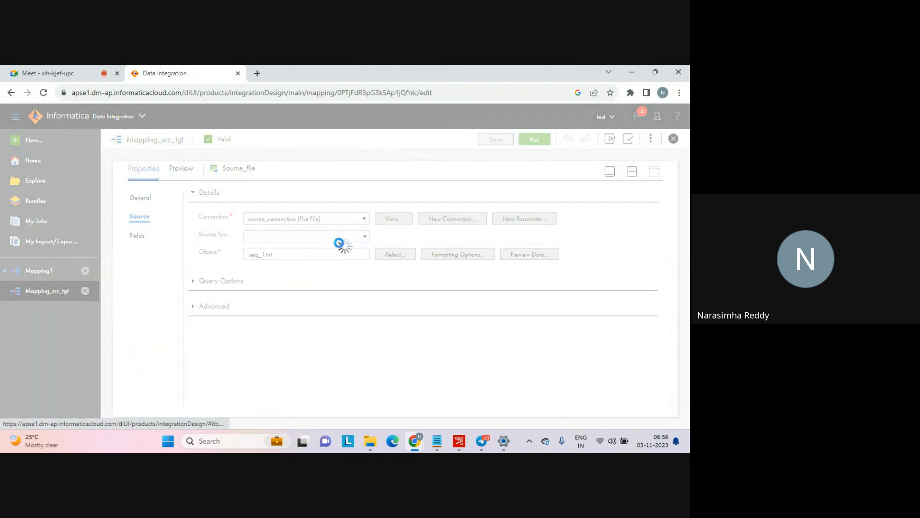
{"action": "left_click", "coordinate": [451, 256]}
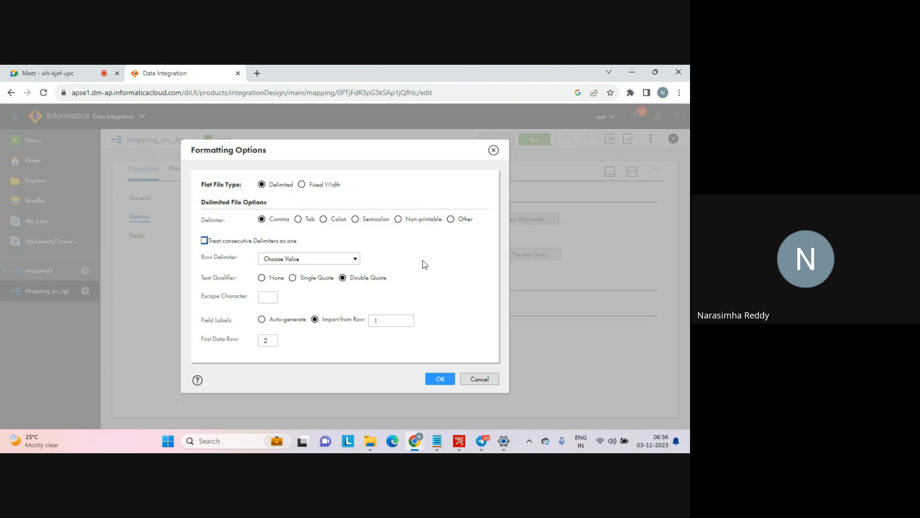
{"action": "left_click", "coordinate": [354, 259]}
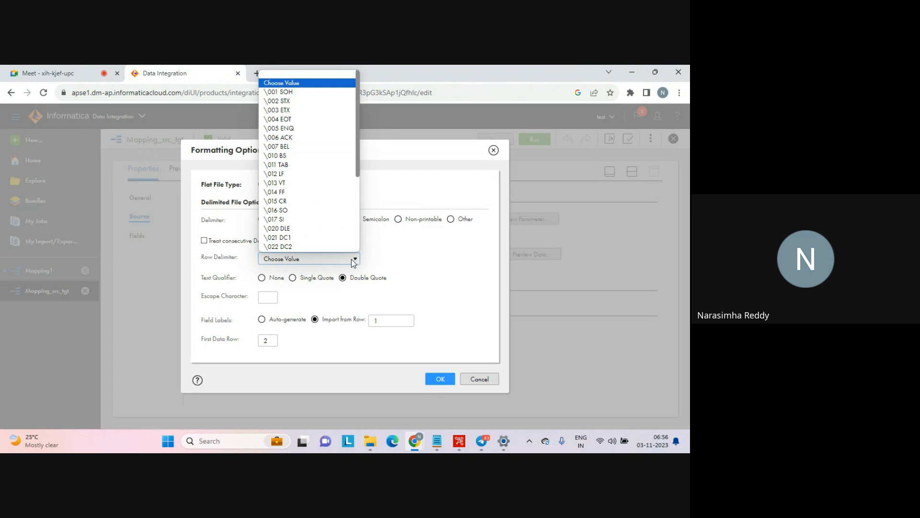
{"action": "left_click", "coordinate": [353, 261]}
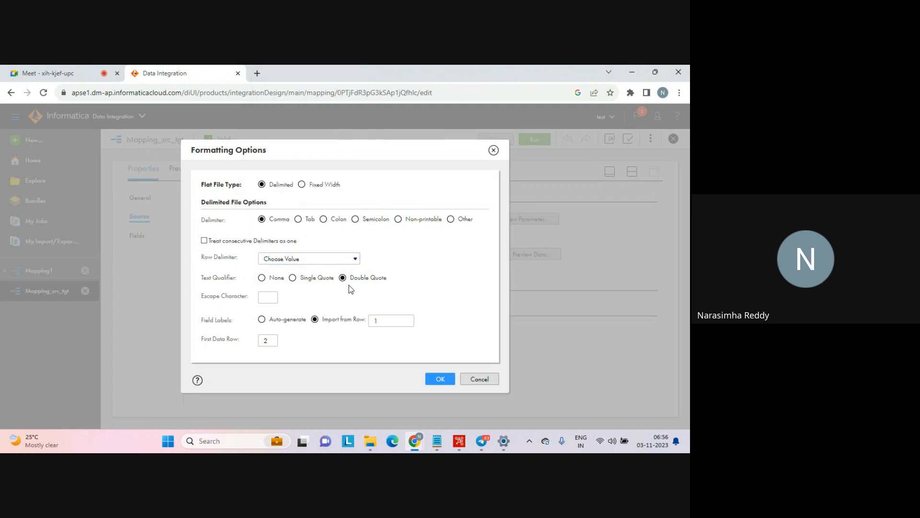
- Reopen seq_tgt from the tgt_batch2 folder, inspect its data rows and close both open copies of the file
{"action": "left_click", "coordinate": [371, 446]}
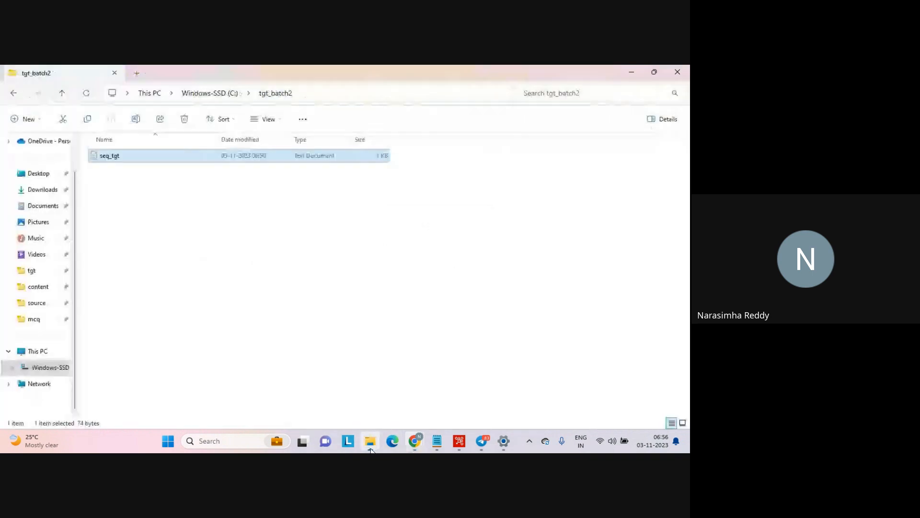
{"action": "double_click", "coordinate": [106, 158]}
{"action": "left_click_drag", "start_coordinate": [85, 160], "coordinate": [20, 123]}
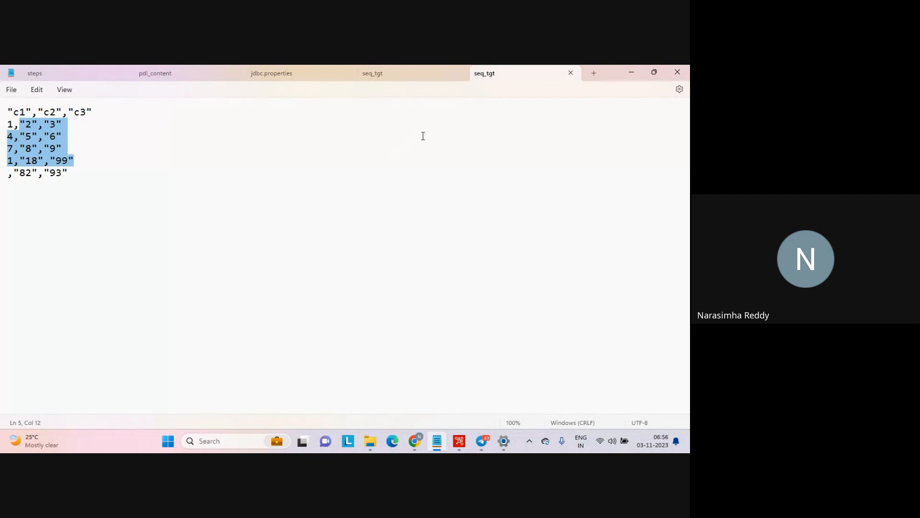
{"action": "left_click", "coordinate": [570, 73]}
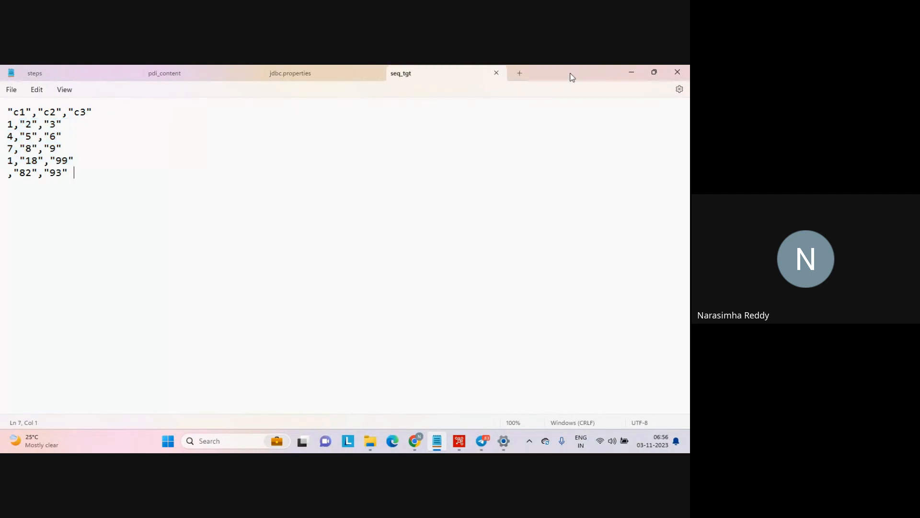
{"action": "left_click", "coordinate": [496, 73]}
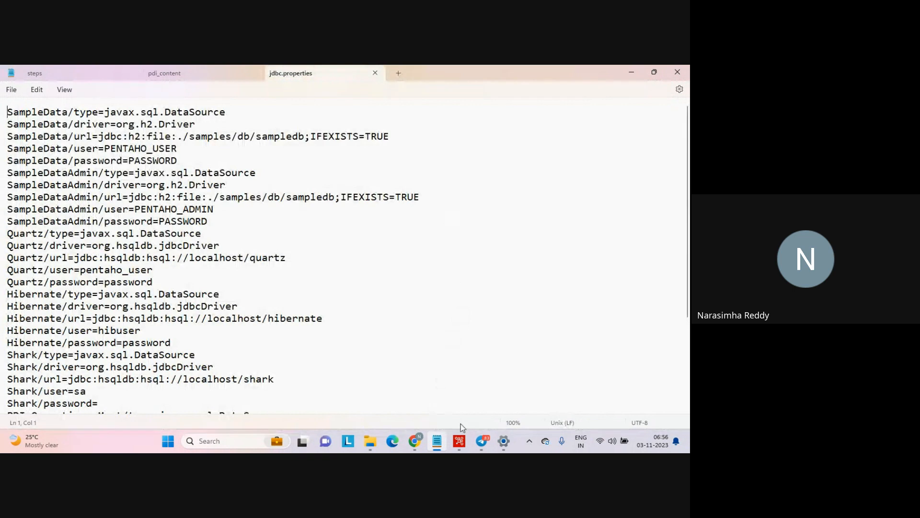
- Return to the source formatting options, review the field label row and first data row, and accept the dialog
{"action": "mouse_move", "coordinate": [411, 441]}
{"action": "left_click", "coordinate": [371, 405]}
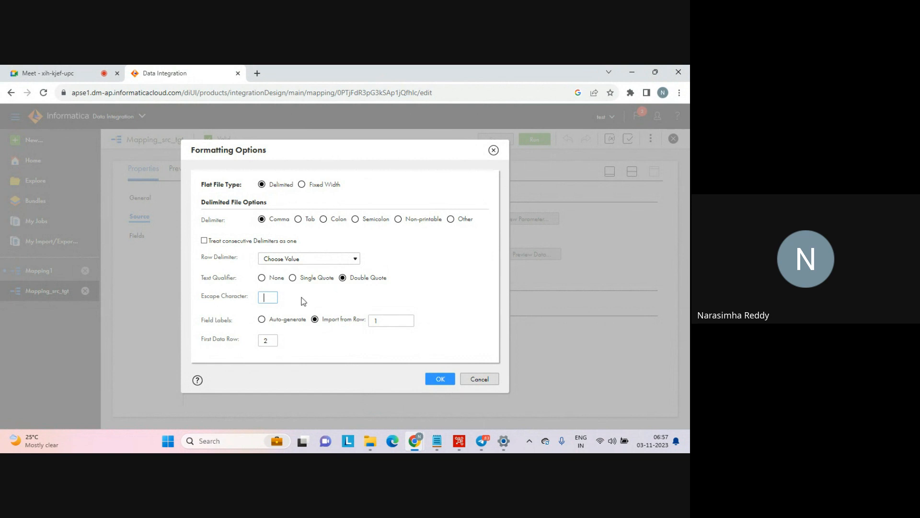
{"action": "left_click", "coordinate": [396, 320]}
{"action": "left_click_drag", "start_coordinate": [393, 320], "coordinate": [363, 322]}
{"action": "left_click", "coordinate": [391, 322]}
{"action": "left_click_drag", "start_coordinate": [270, 341], "coordinate": [261, 341]}
{"action": "left_click", "coordinate": [432, 382]}
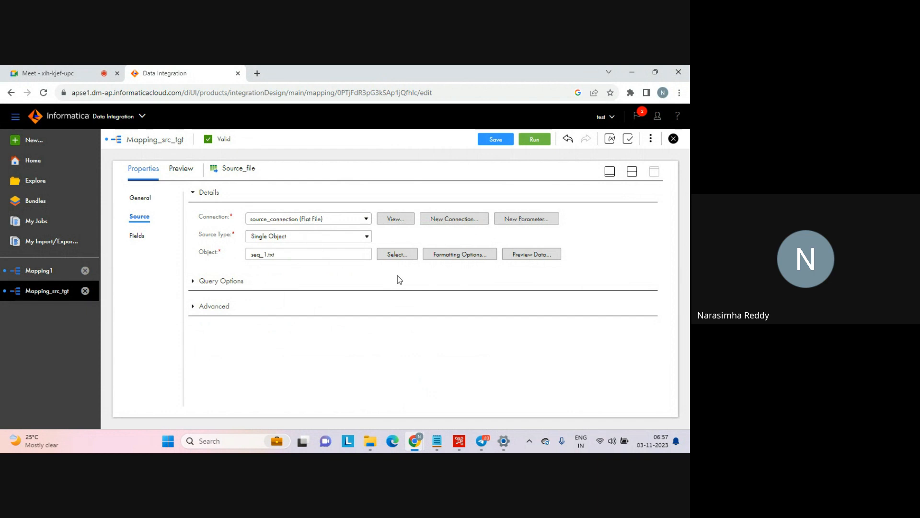
- Preview the seq_1.txt source data and try Tab as its delimiter
{"action": "left_click", "coordinate": [528, 259]}
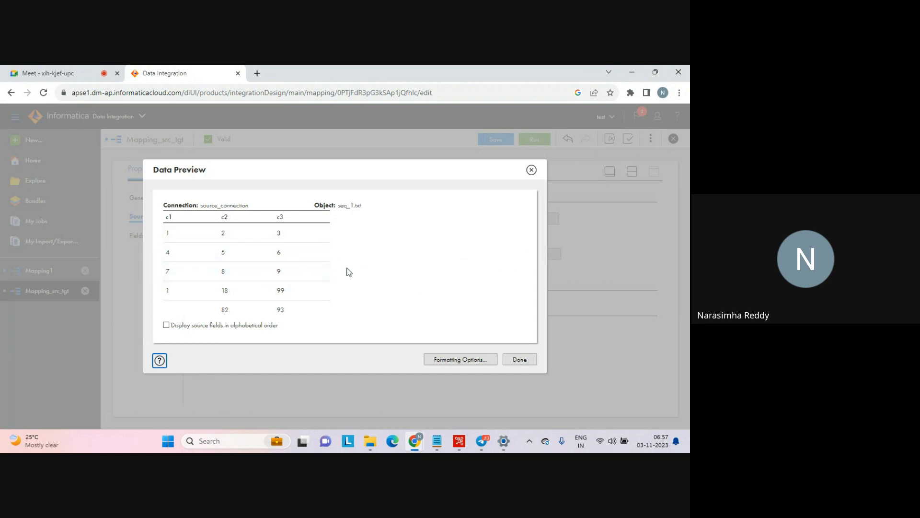
{"action": "left_click", "coordinate": [466, 359]}
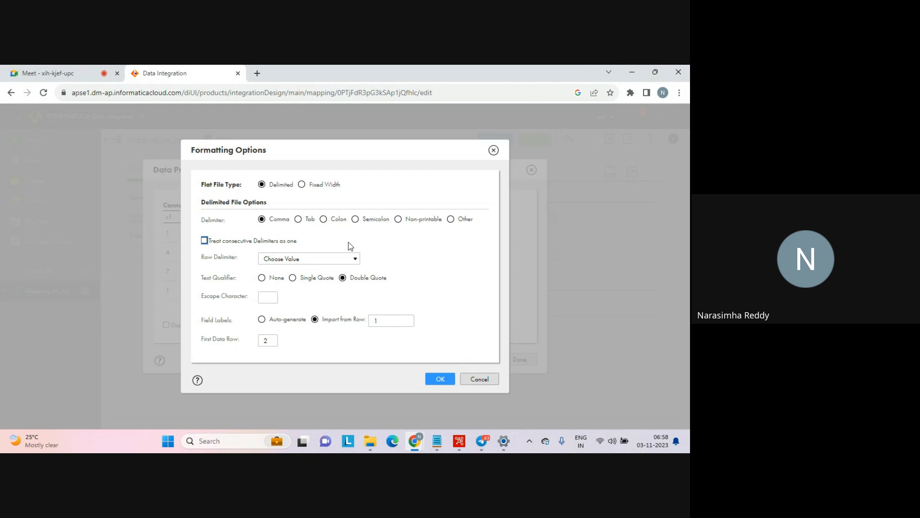
{"action": "left_click", "coordinate": [298, 218]}
{"action": "left_click", "coordinate": [437, 379]}
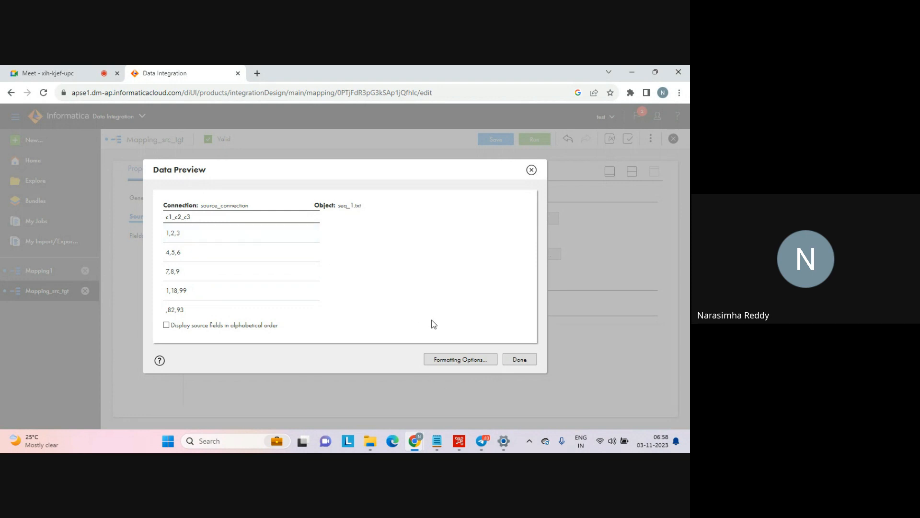
- Set the seq_1.txt delimiter back to Comma, check the data preview and close it
{"action": "left_click", "coordinate": [447, 359]}
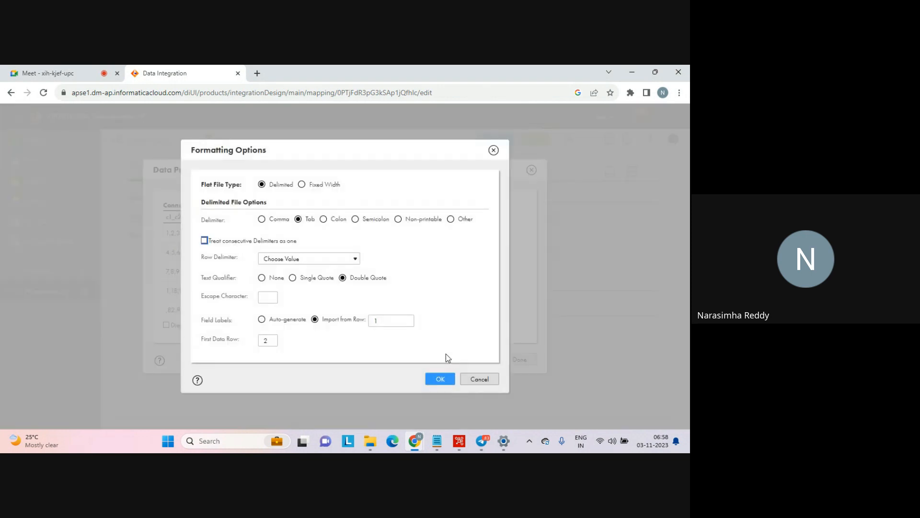
{"action": "left_click", "coordinate": [261, 219]}
{"action": "left_click", "coordinate": [440, 379]}
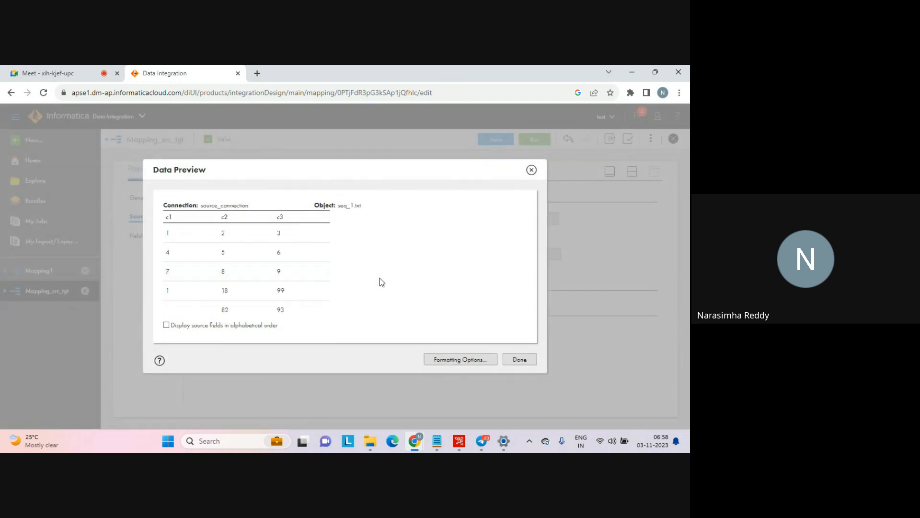
{"action": "left_click", "coordinate": [519, 360]}
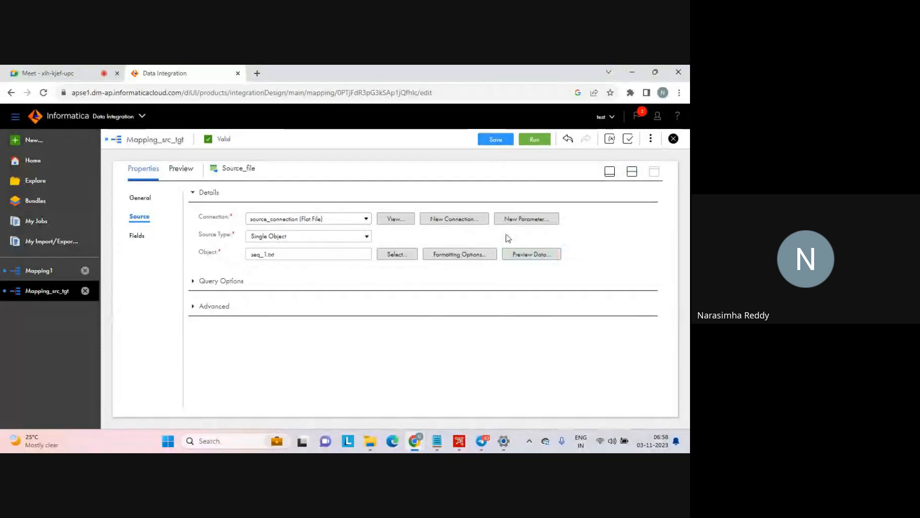
- Return to the design view of Mapping_src_tgt, save the mapping and dismiss the save message
{"action": "left_click", "coordinate": [519, 220]}
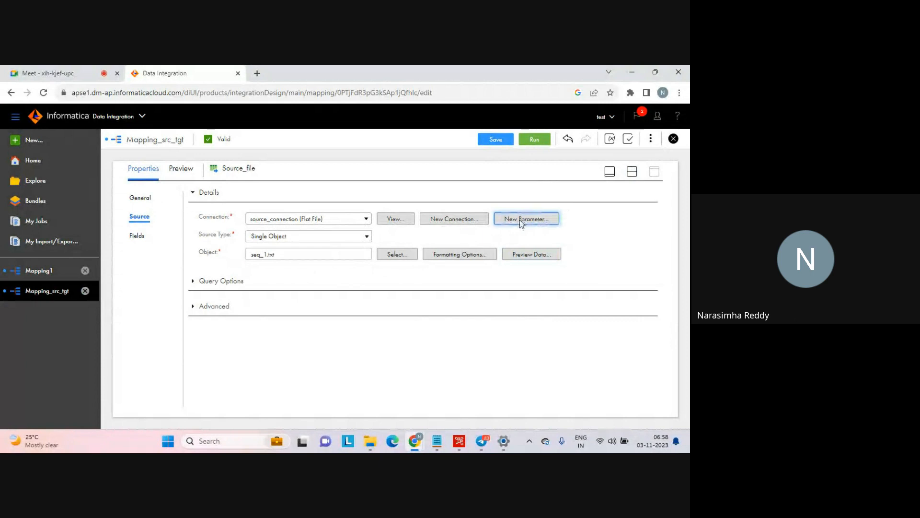
{"action": "left_click", "coordinate": [632, 171]}
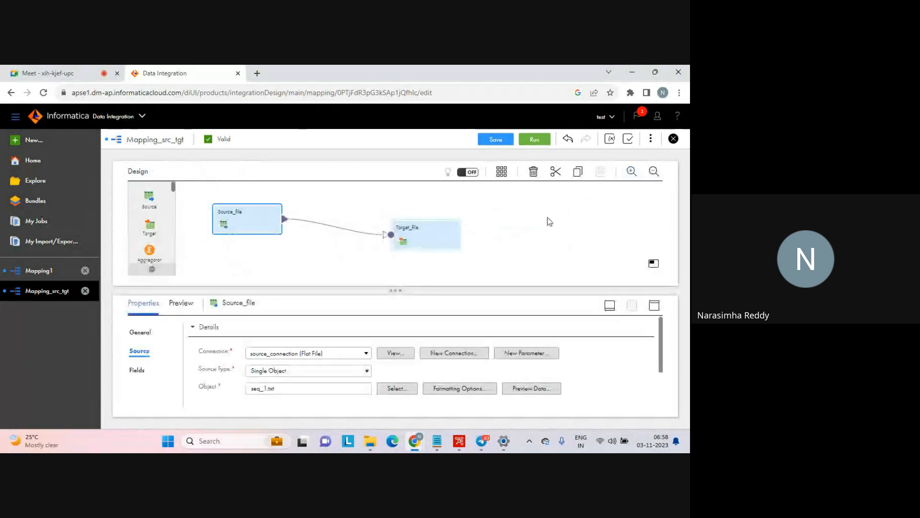
{"action": "left_click", "coordinate": [536, 225]}
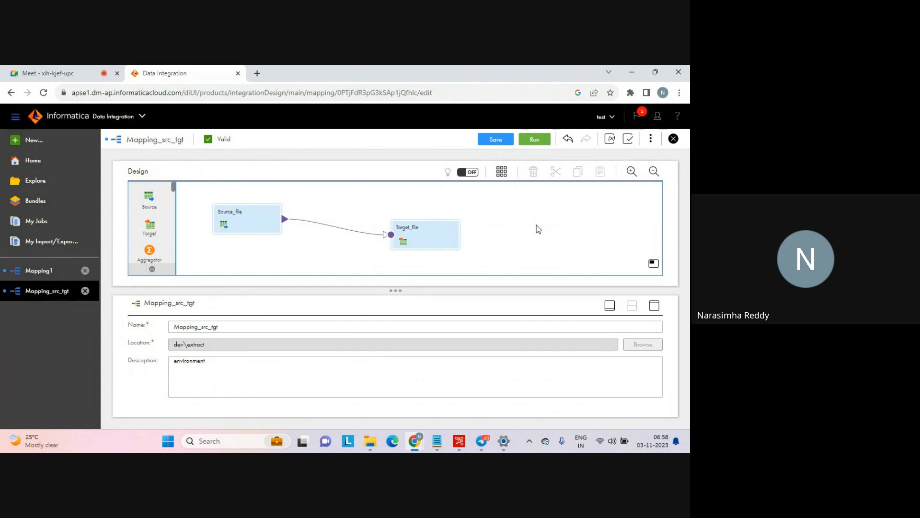
{"action": "left_click", "coordinate": [500, 141]}
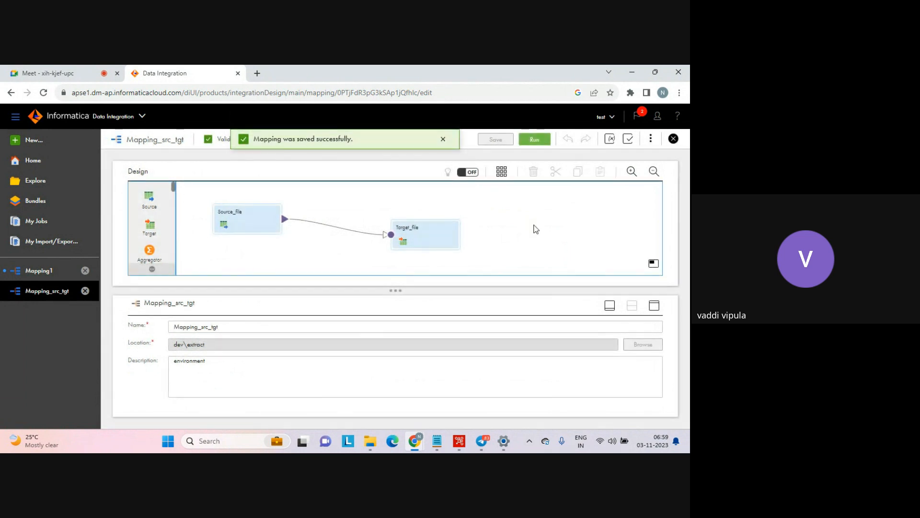
{"action": "left_click", "coordinate": [443, 139]}
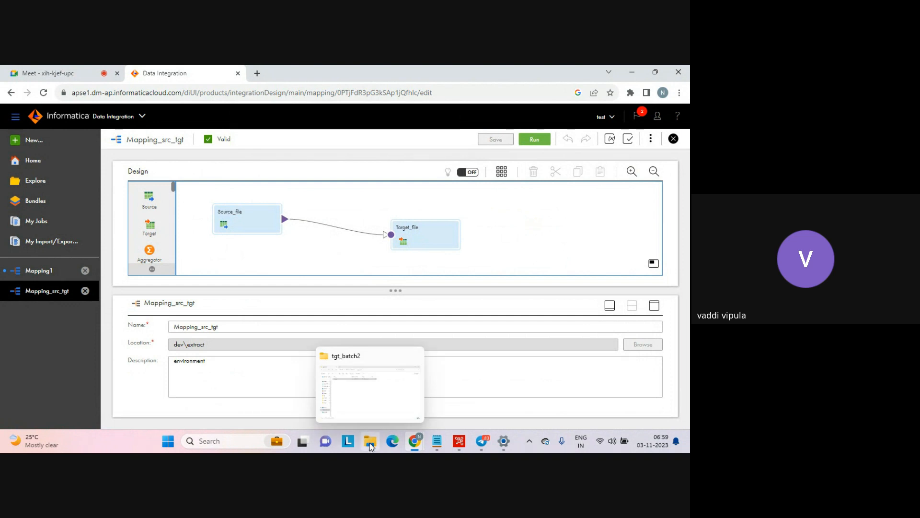
{"action": "left_click", "coordinate": [369, 442]}
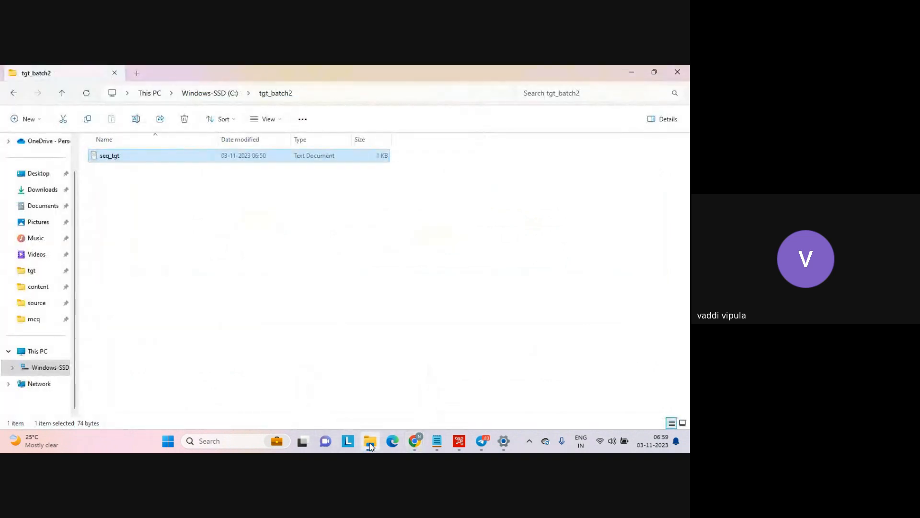
{"action": "left_click", "coordinate": [369, 442]}
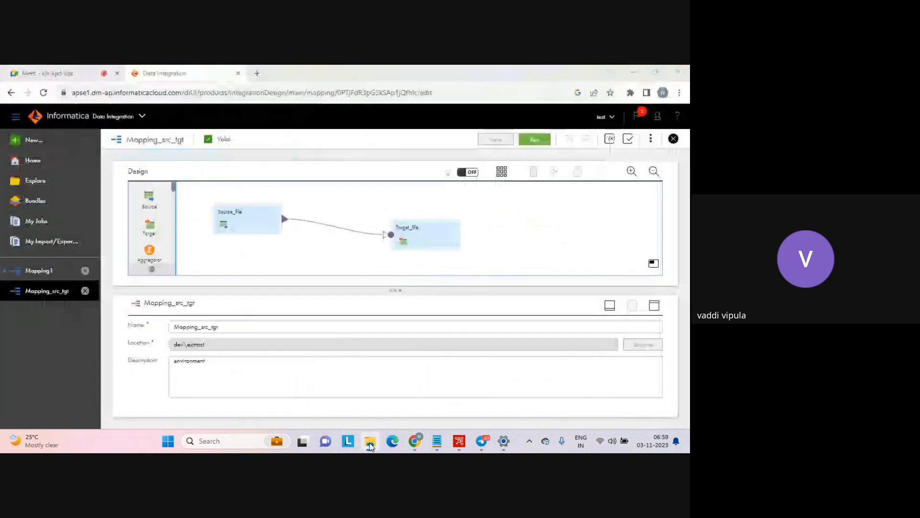
- Open the formatting options of Source_file for seq_1.txt and examine the field label import row
{"action": "left_click", "coordinate": [238, 219]}
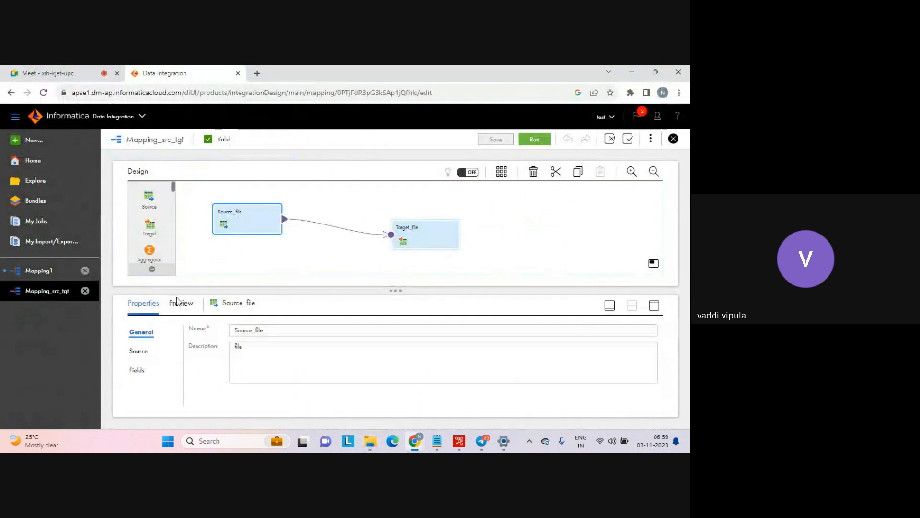
{"action": "left_click", "coordinate": [138, 352]}
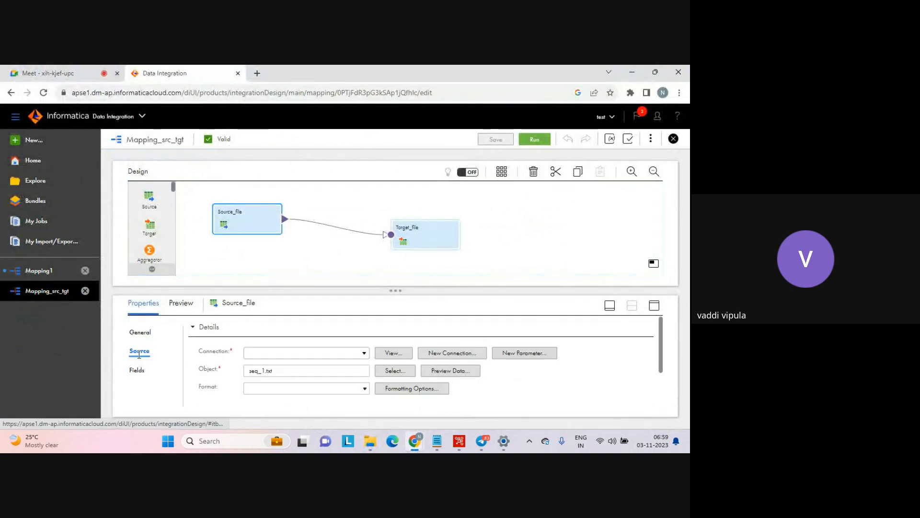
{"action": "left_click", "coordinate": [655, 307]}
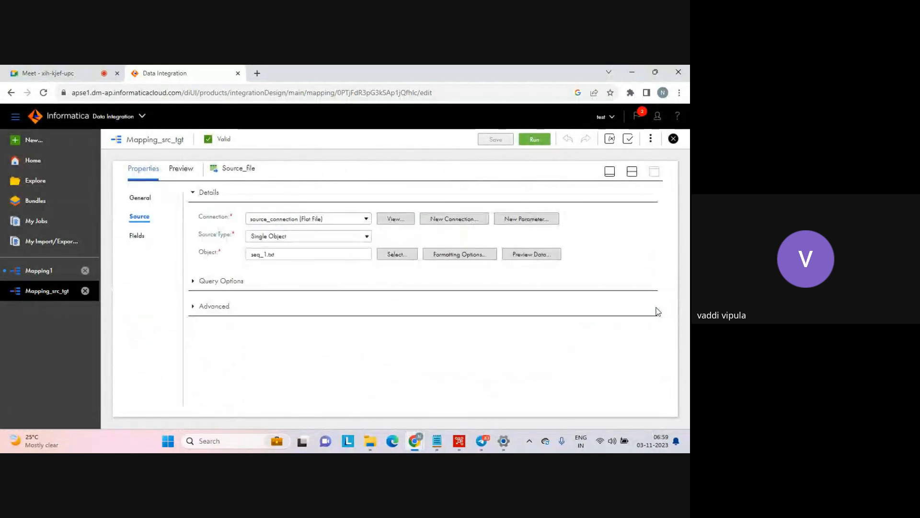
{"action": "left_click", "coordinate": [460, 256]}
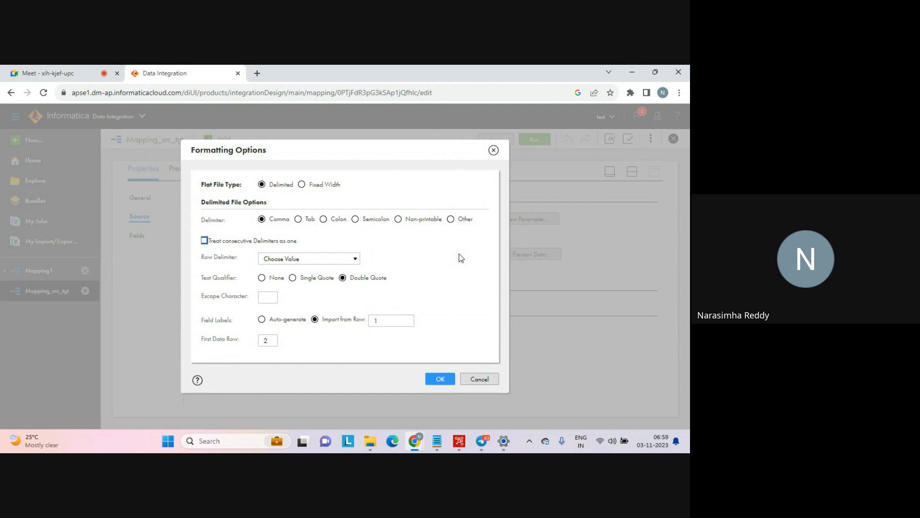
{"action": "left_click", "coordinate": [388, 320]}
{"action": "double_click", "coordinate": [388, 320]}
- Open seq_tgt from the tgt_batch2 folder, check its first data row, close the file and return to the formatting options
{"action": "mouse_move", "coordinate": [370, 442]}
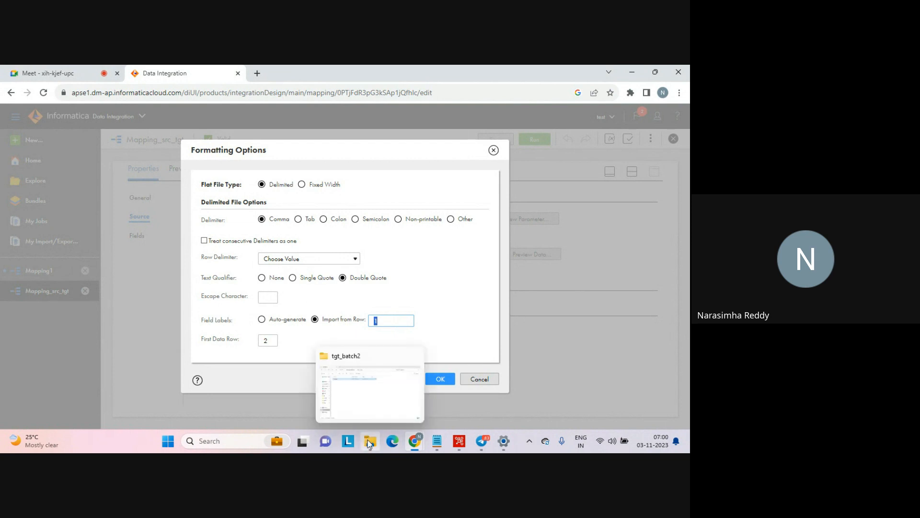
{"action": "left_click", "coordinate": [369, 395]}
{"action": "double_click", "coordinate": [102, 156]}
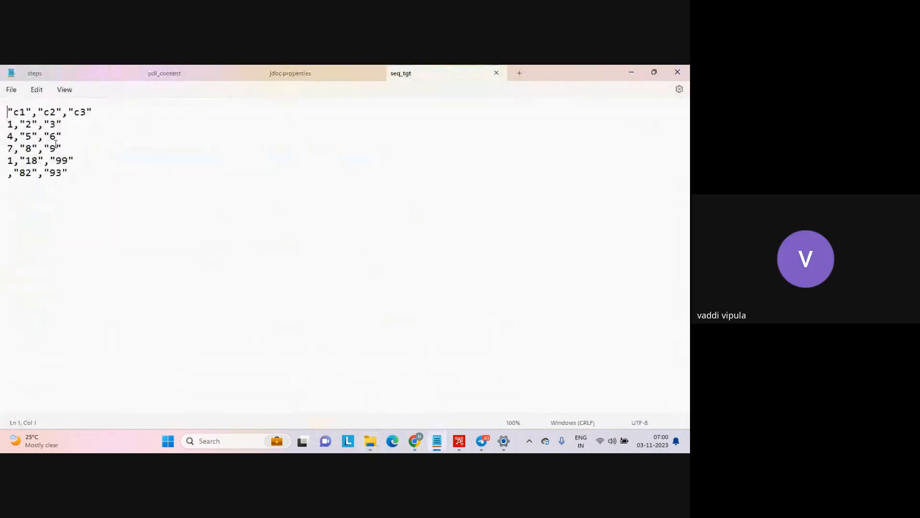
{"action": "double_click", "coordinate": [11, 124]}
{"action": "left_click", "coordinate": [497, 73]}
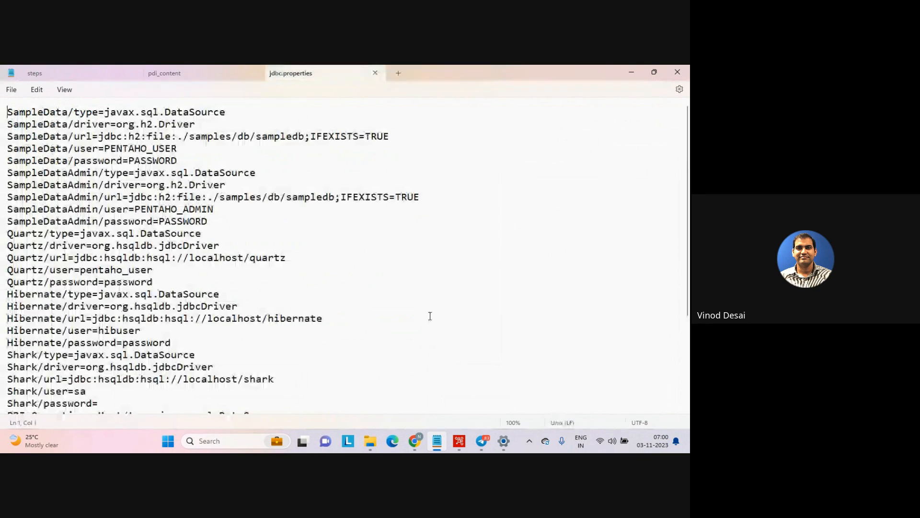
{"action": "mouse_move", "coordinate": [418, 445]}
{"action": "left_click", "coordinate": [370, 401]}
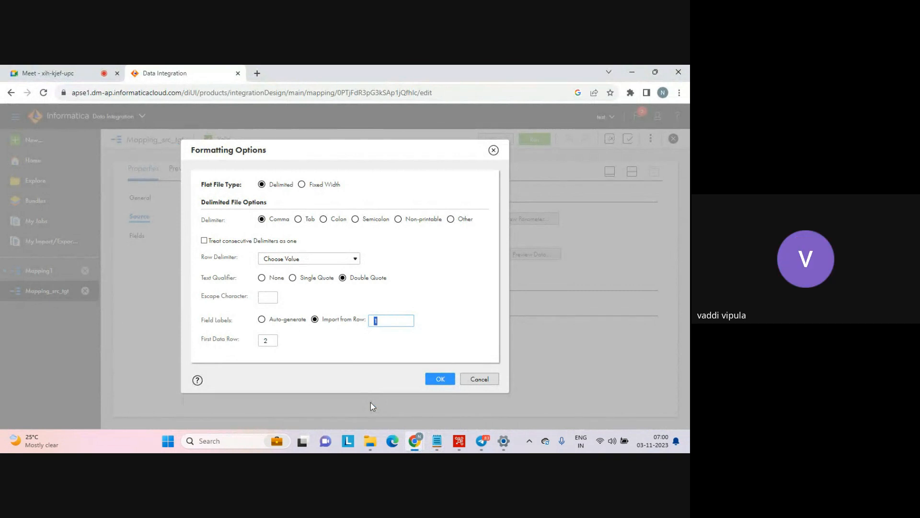
- Reopen seq_tgt from the tgt_batch2 folder, examine its header row and return to the formatting options
{"action": "left_click", "coordinate": [371, 442]}
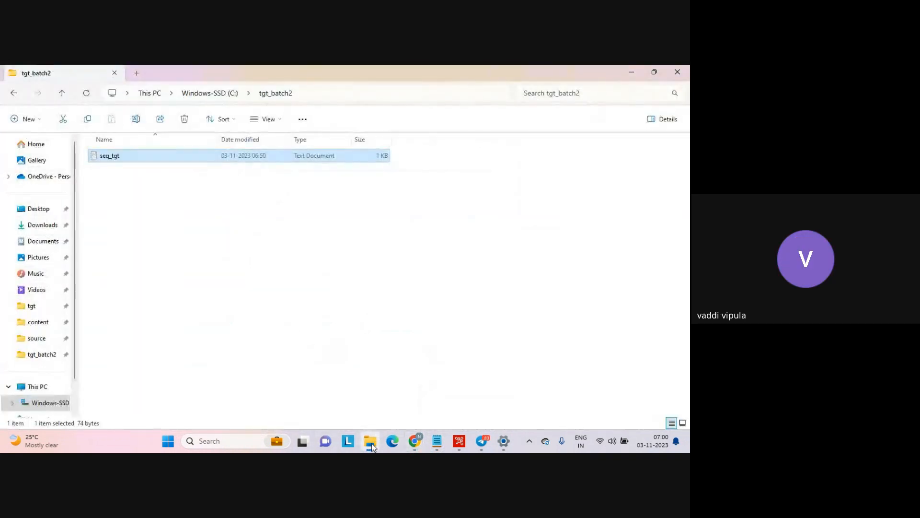
{"action": "double_click", "coordinate": [108, 157]}
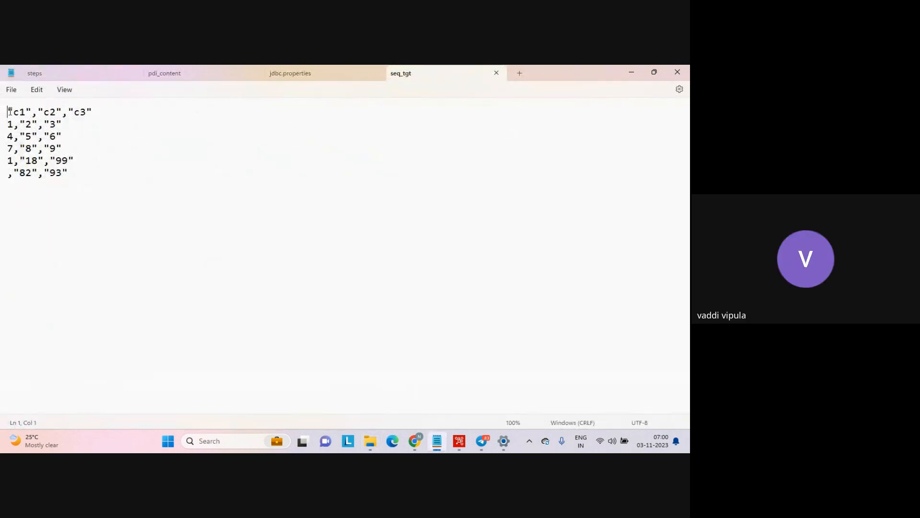
{"action": "triple_click", "coordinate": [4, 114]}
{"action": "left_click", "coordinate": [4, 114]}
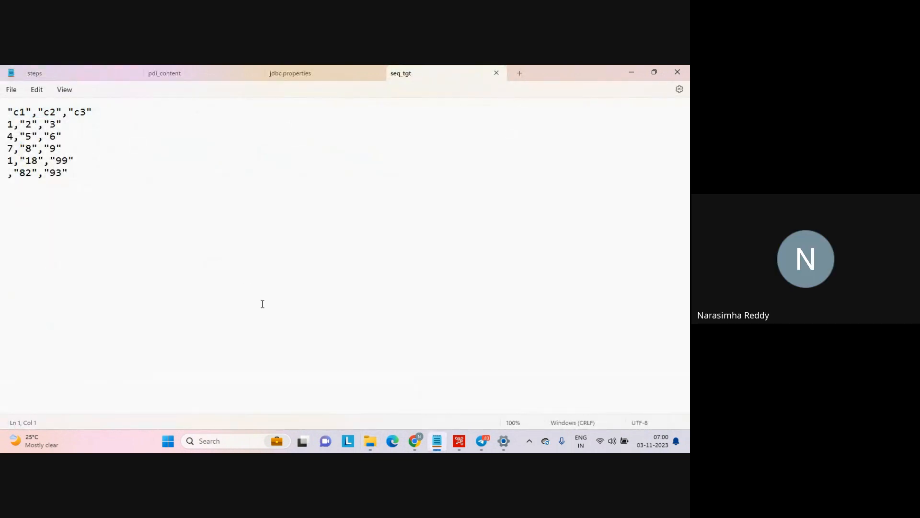
{"action": "mouse_move", "coordinate": [370, 441]}
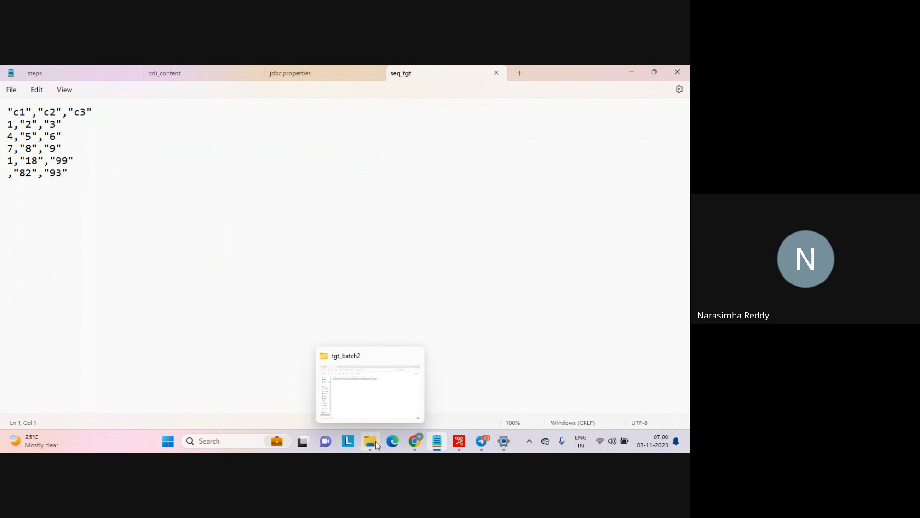
{"action": "left_click", "coordinate": [362, 404]}
{"action": "mouse_move", "coordinate": [415, 441]}
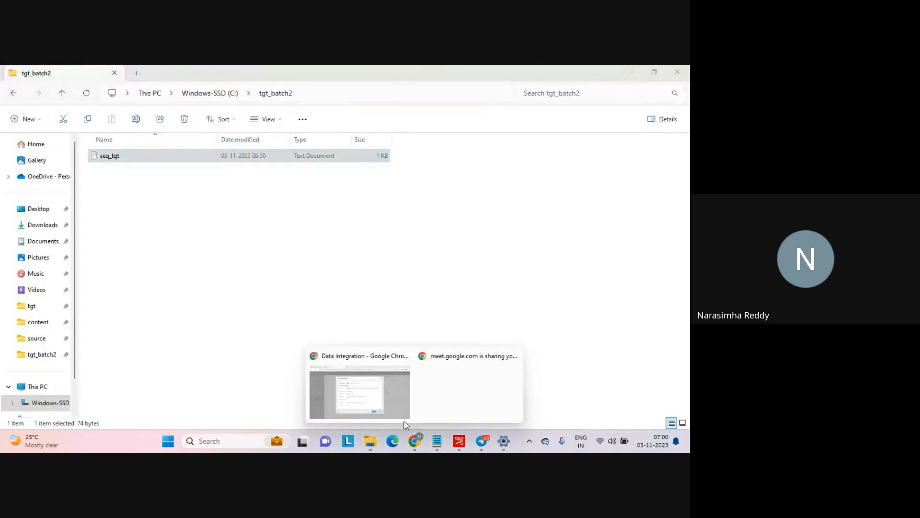
{"action": "left_click", "coordinate": [386, 405]}
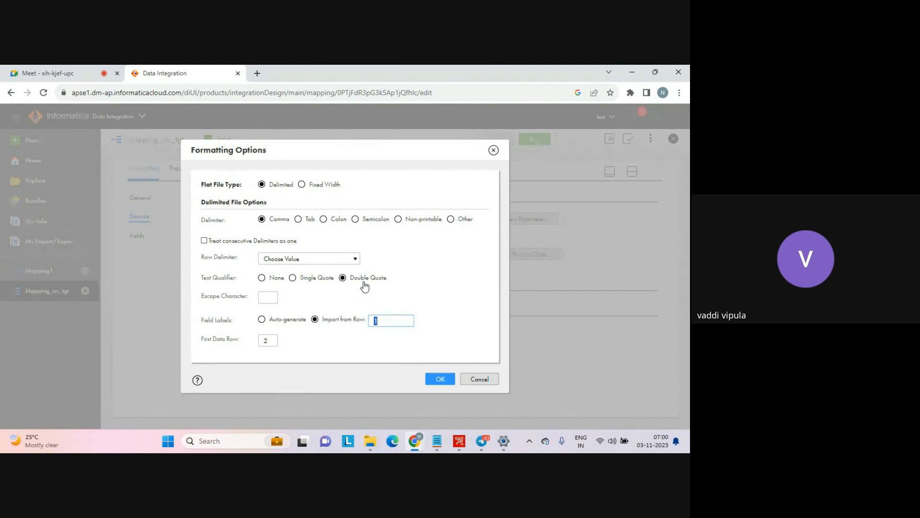
- Review the first data row and field label row settings, accept the formatting options and dismiss the desktop notification
{"action": "double_click", "coordinate": [269, 340]}
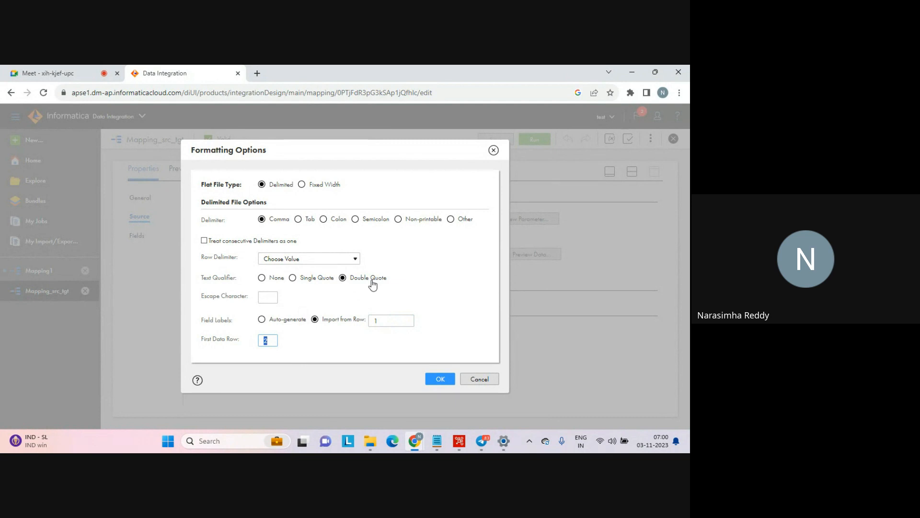
{"action": "left_click", "coordinate": [383, 320]}
{"action": "left_click", "coordinate": [439, 379]}
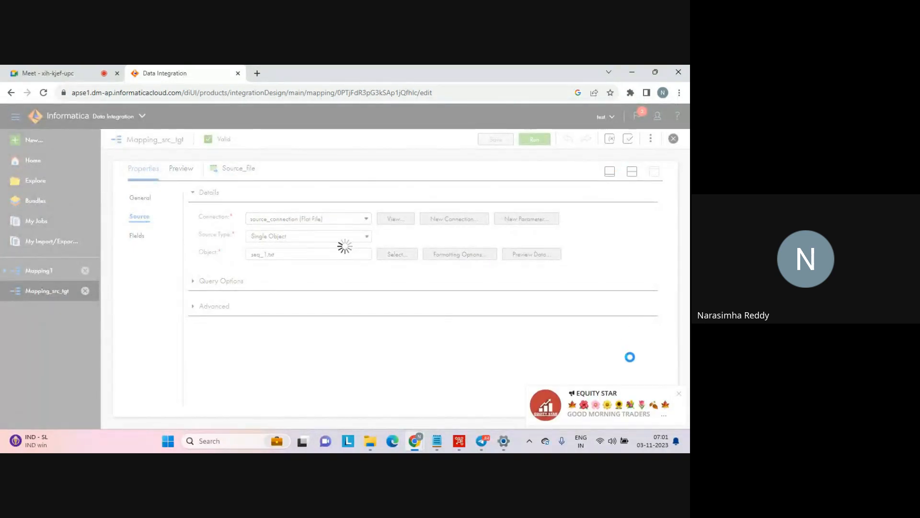
{"action": "left_click", "coordinate": [679, 393]}
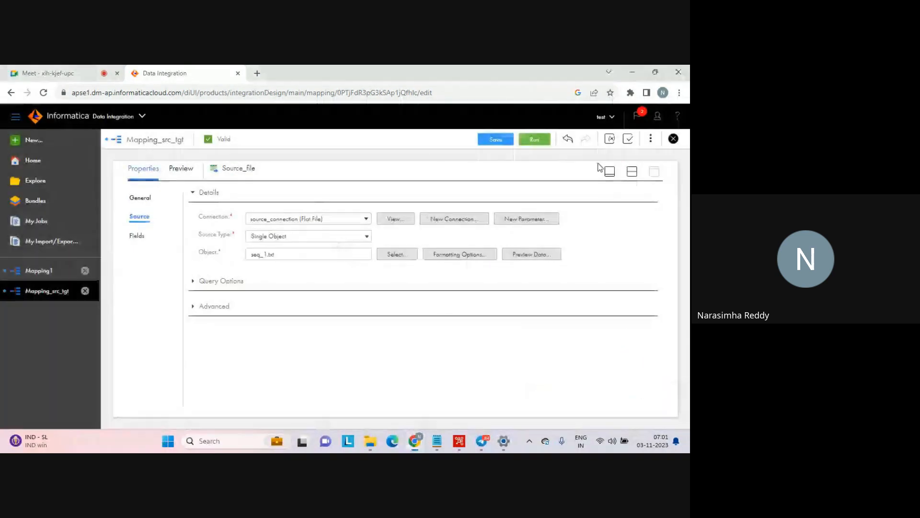
- Restore the split view of design canvas and properties, save Mapping_src_tgt and dismiss the save message
{"action": "left_click", "coordinate": [633, 171]}
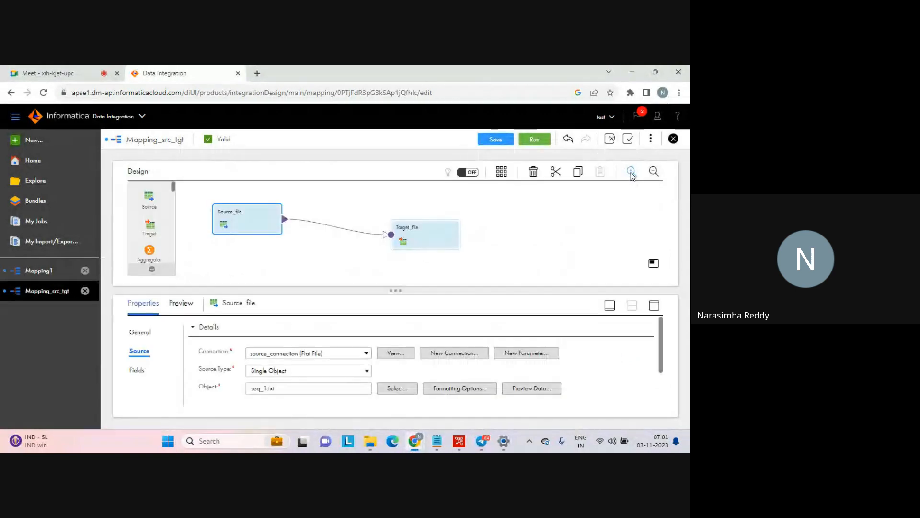
{"action": "left_click", "coordinate": [511, 139]}
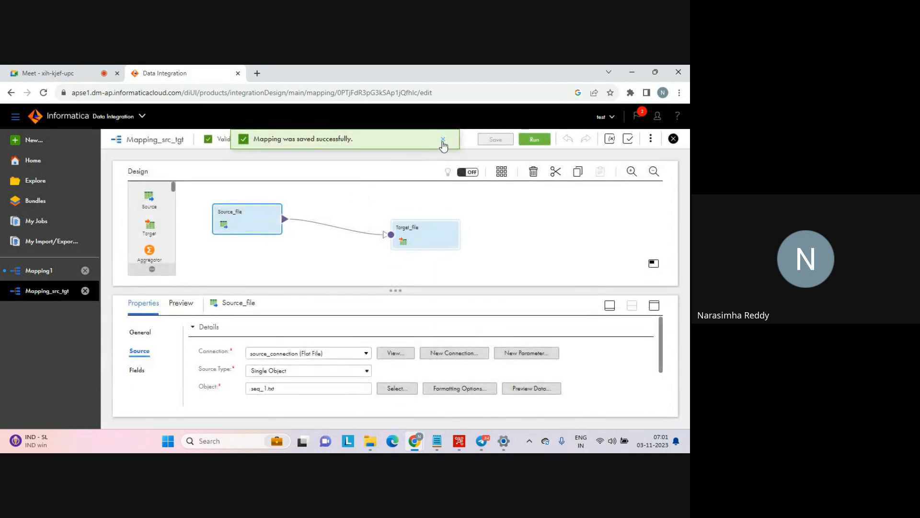
{"action": "left_click", "coordinate": [443, 141]}
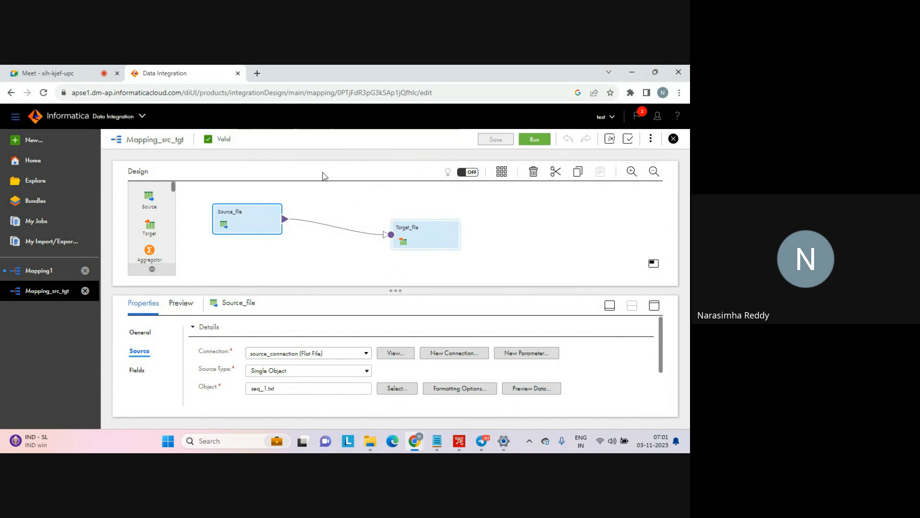
{"action": "left_click", "coordinate": [78, 76]}
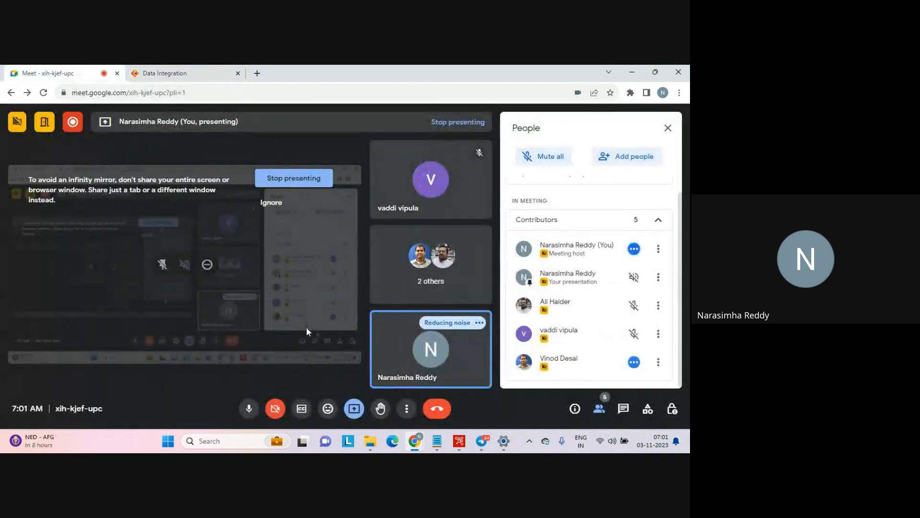
{"action": "left_click", "coordinate": [508, 439]}
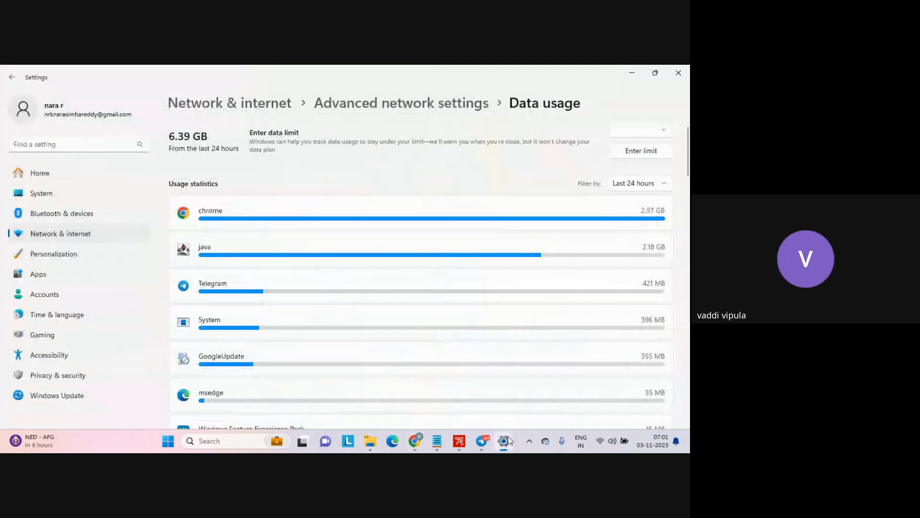
- Find and open the Windows Services app and select the Informatica Cloud Secure Agent service
{"action": "left_click", "coordinate": [207, 439]}
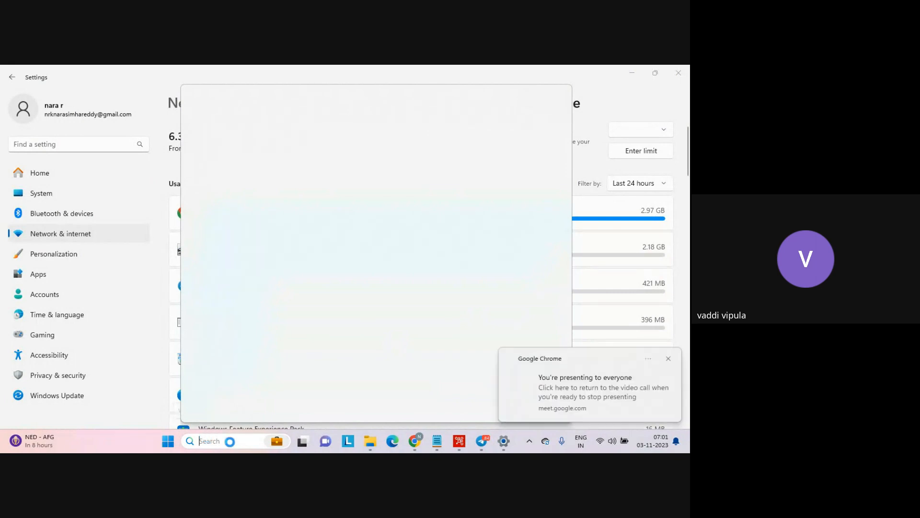
{"action": "type", "text": "services"}
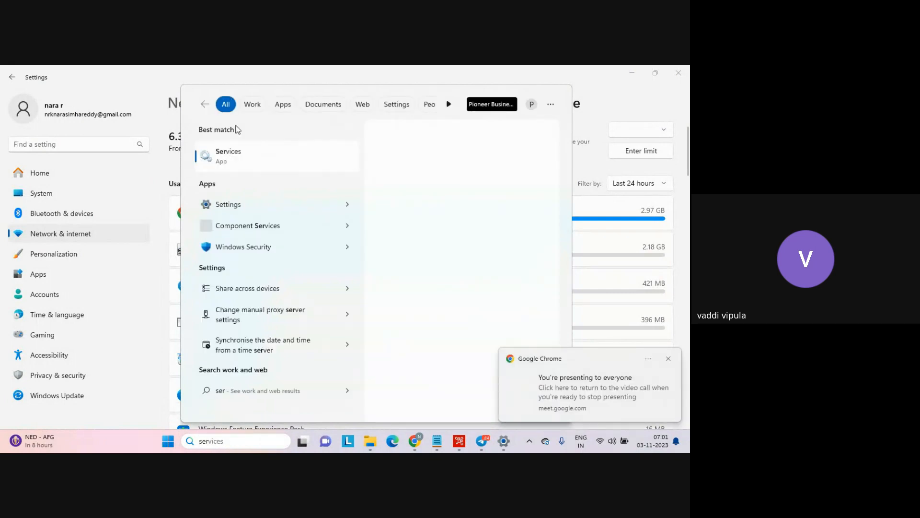
{"action": "left_click", "coordinate": [228, 153]}
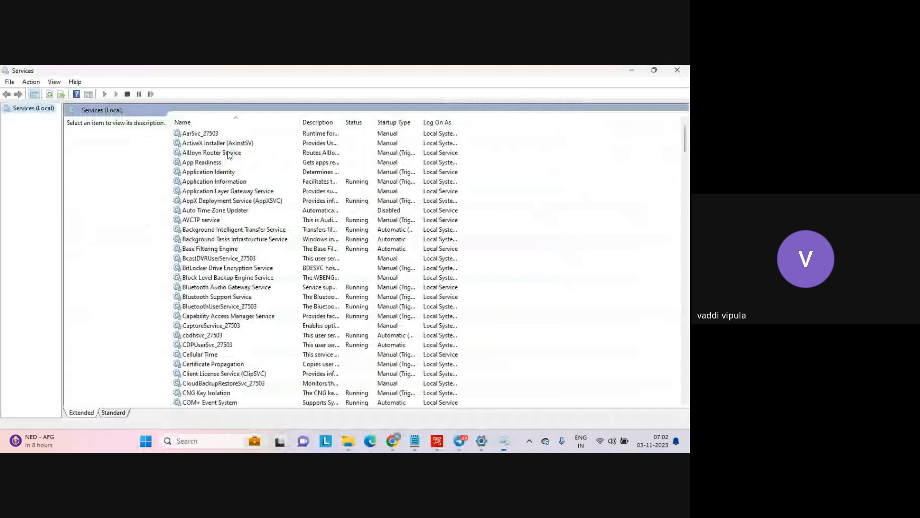
{"action": "left_click", "coordinate": [206, 153]}
{"action": "key", "text": "i"}
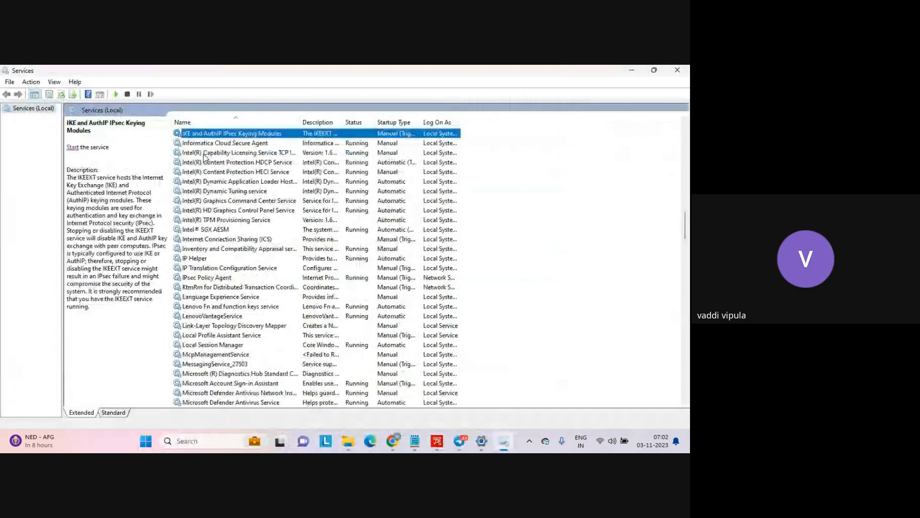
{"action": "key", "text": "Down"}
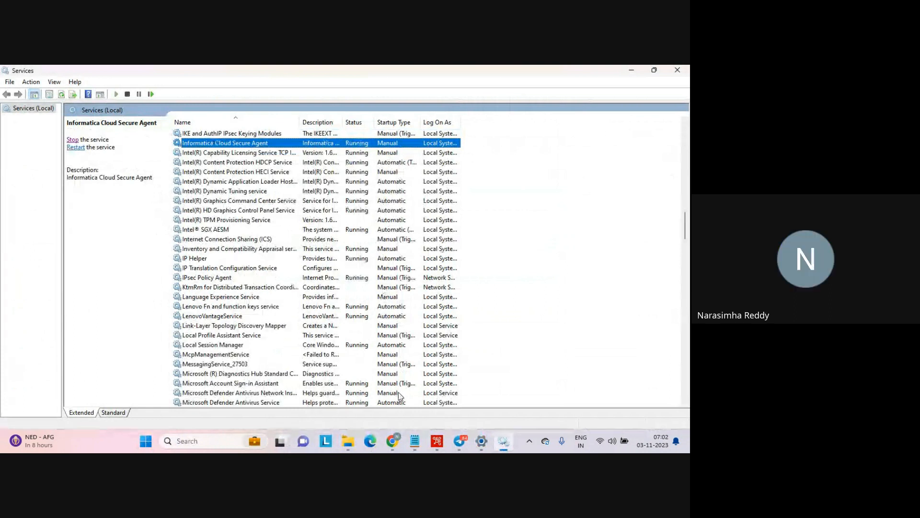
- Switch to the Data Integration page in the browser to view Mapping_src_tgt and dismiss the presenting notification
{"action": "left_click", "coordinate": [397, 442]}
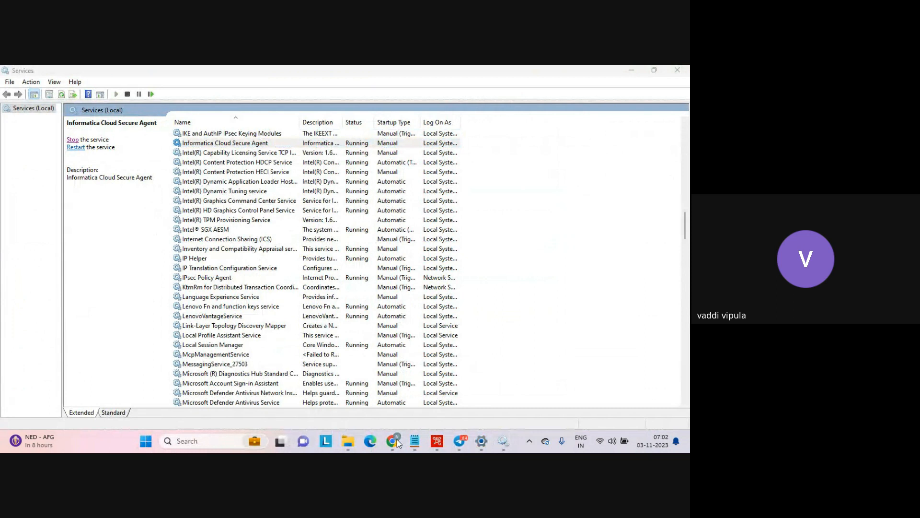
{"action": "mouse_move", "coordinate": [397, 439]}
{"action": "left_click", "coordinate": [329, 400]}
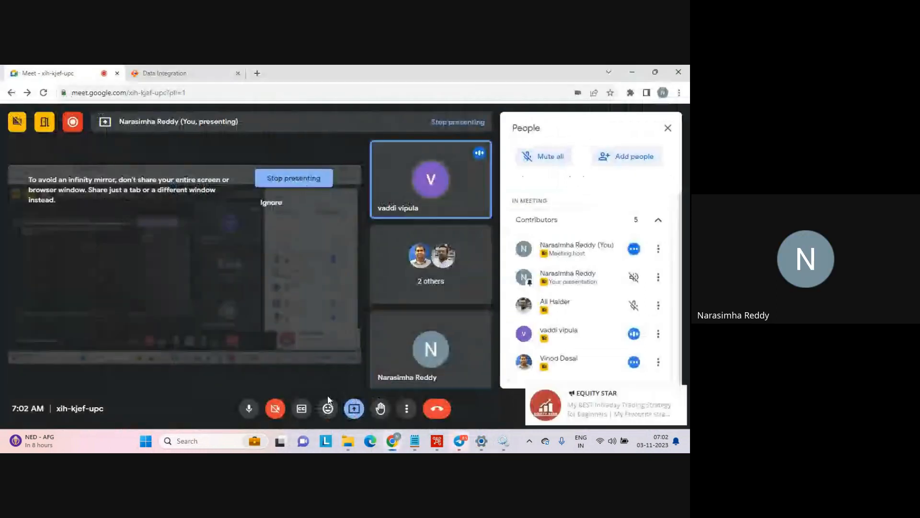
{"action": "left_click", "coordinate": [180, 77]}
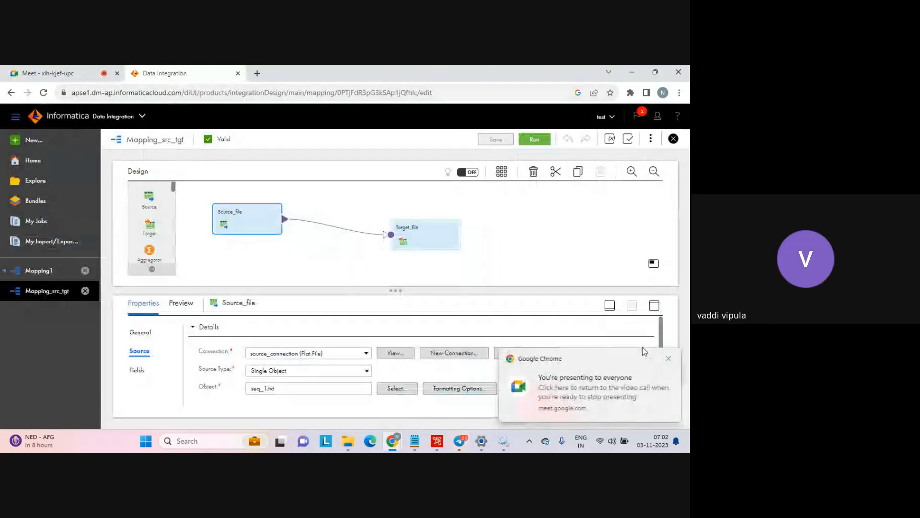
{"action": "left_click", "coordinate": [669, 360]}
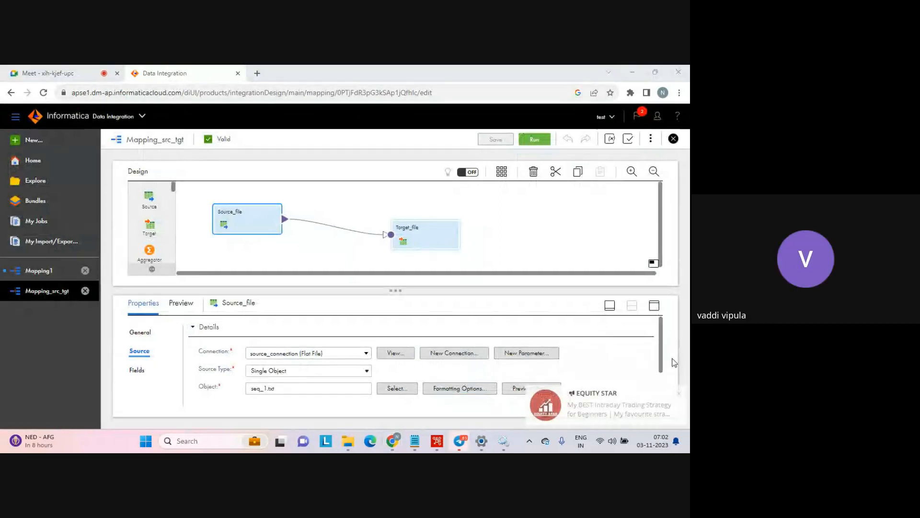
- Return to Windows Services and stop the Informatica Cloud Secure Agent service
{"action": "left_click", "coordinate": [503, 442]}
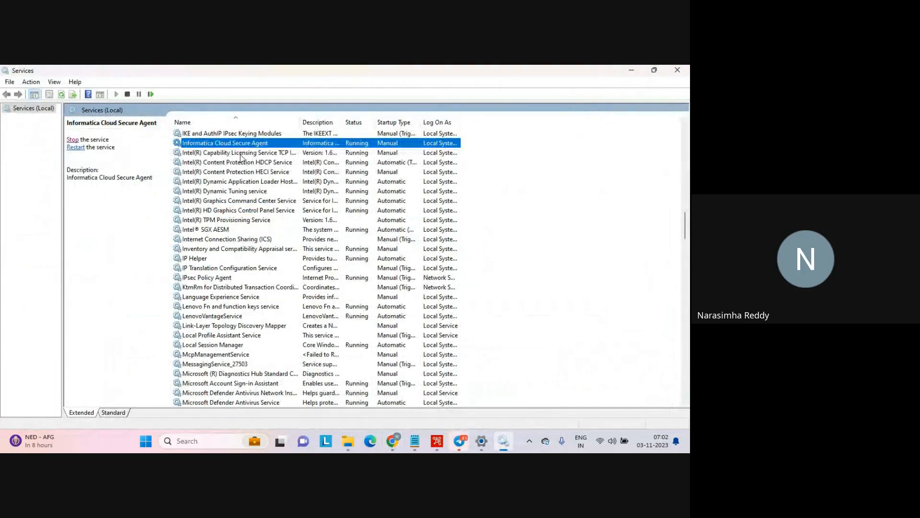
{"action": "left_click", "coordinate": [73, 140]}
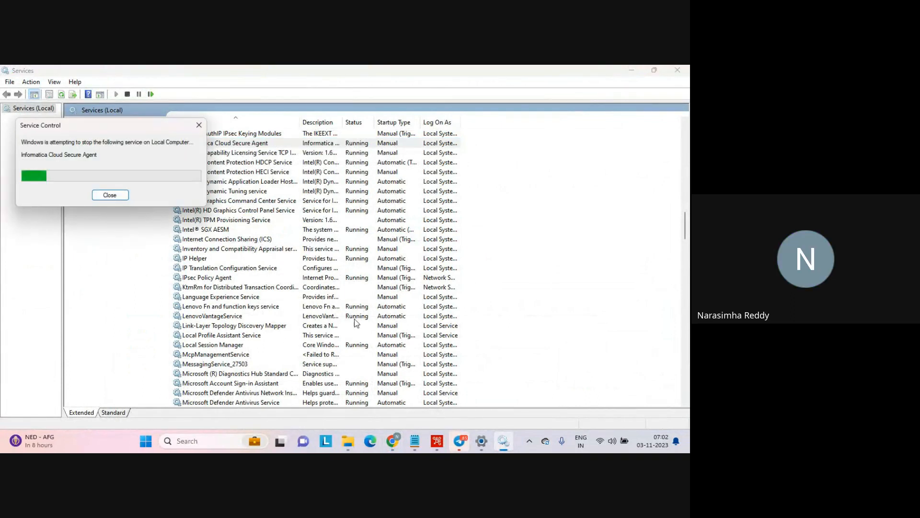
- Switch to the browser and close the Data Integration page, leaving the site without saving further changes
{"action": "left_click", "coordinate": [394, 441]}
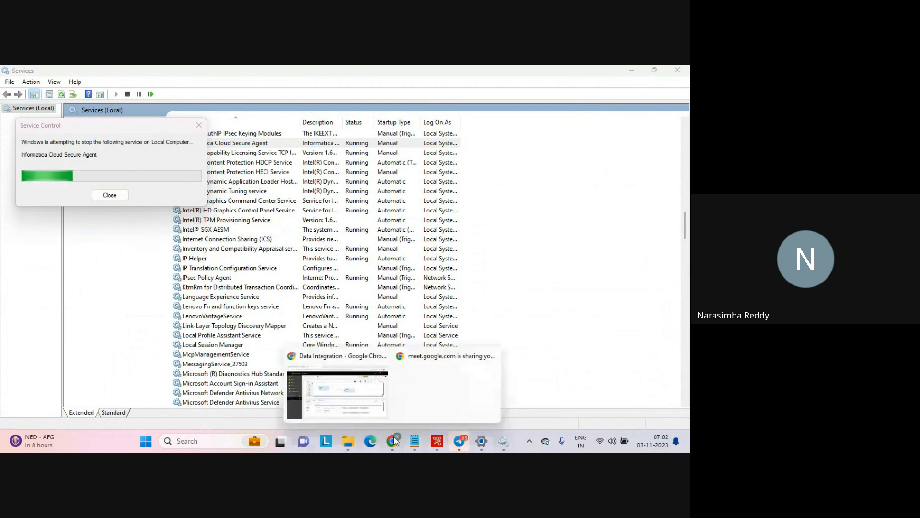
{"action": "left_click", "coordinate": [341, 397]}
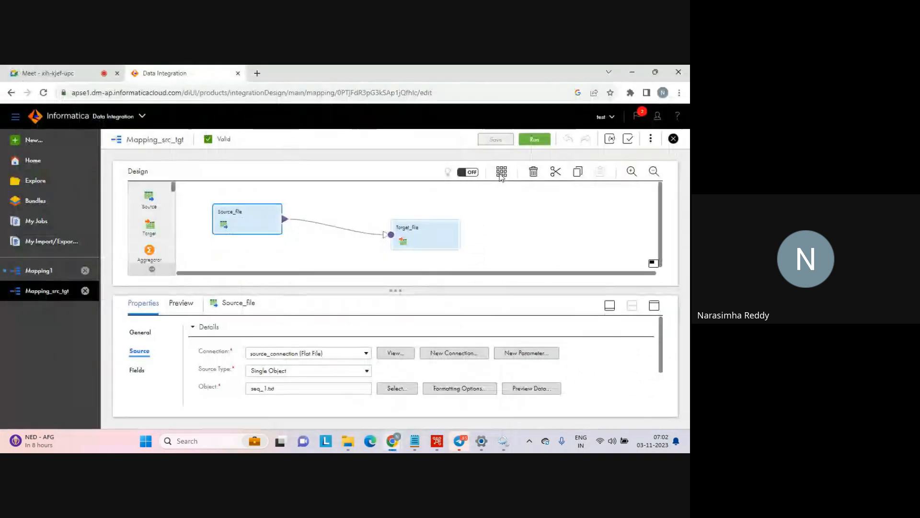
{"action": "left_click", "coordinate": [237, 73]}
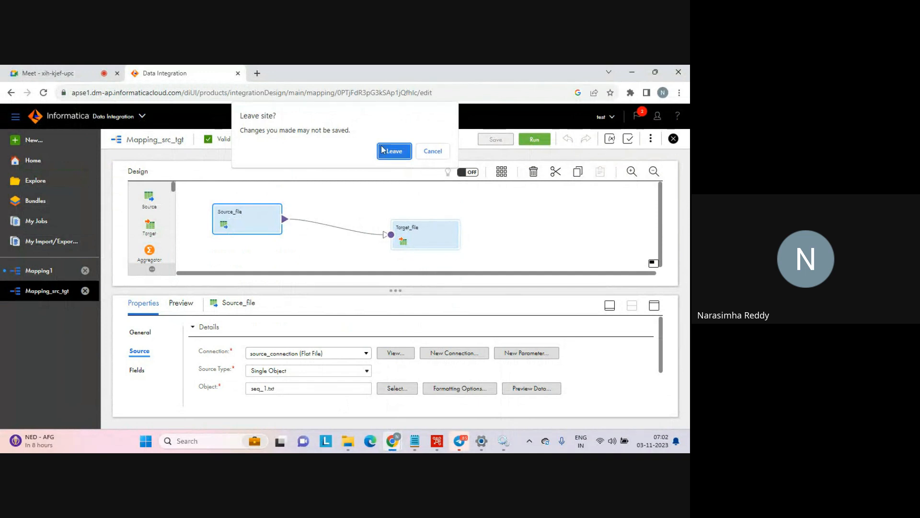
{"action": "left_click", "coordinate": [382, 148]}
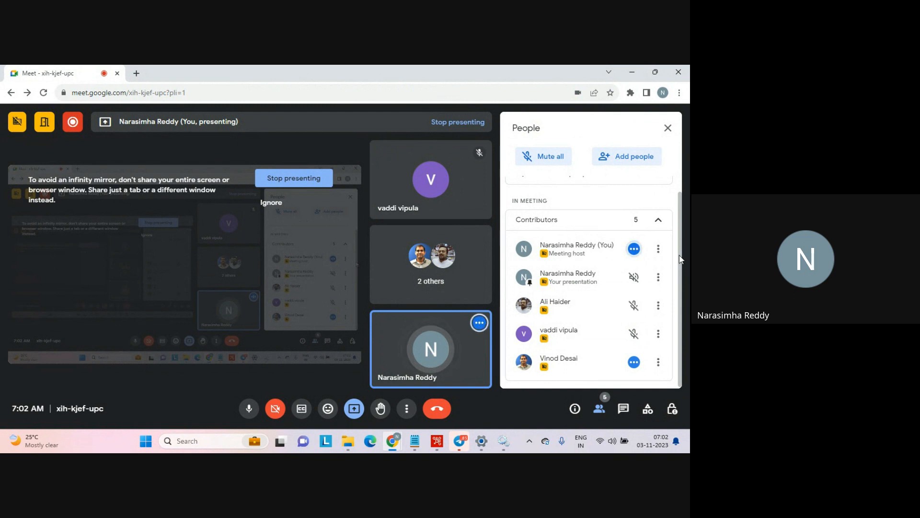
- Stop presenting the screen in the Google Meet call
{"action": "left_click", "coordinate": [354, 410]}
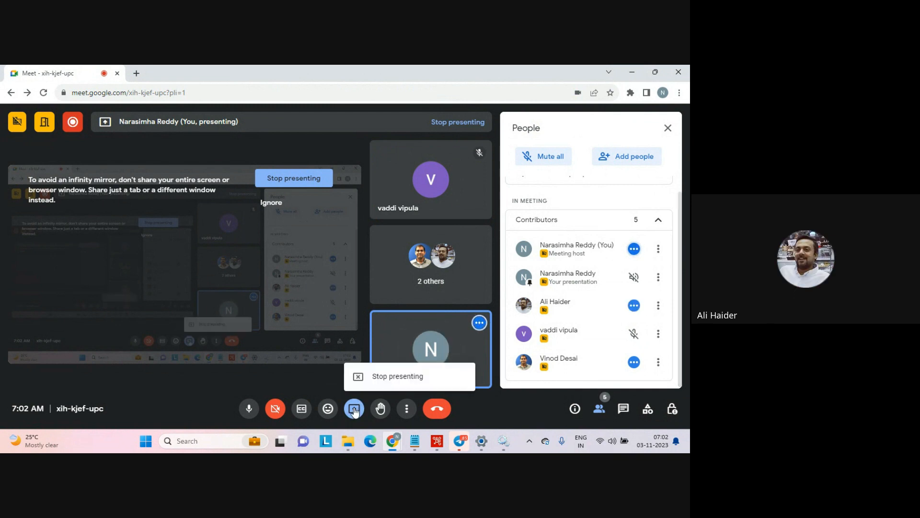
{"action": "left_click", "coordinate": [386, 384]}
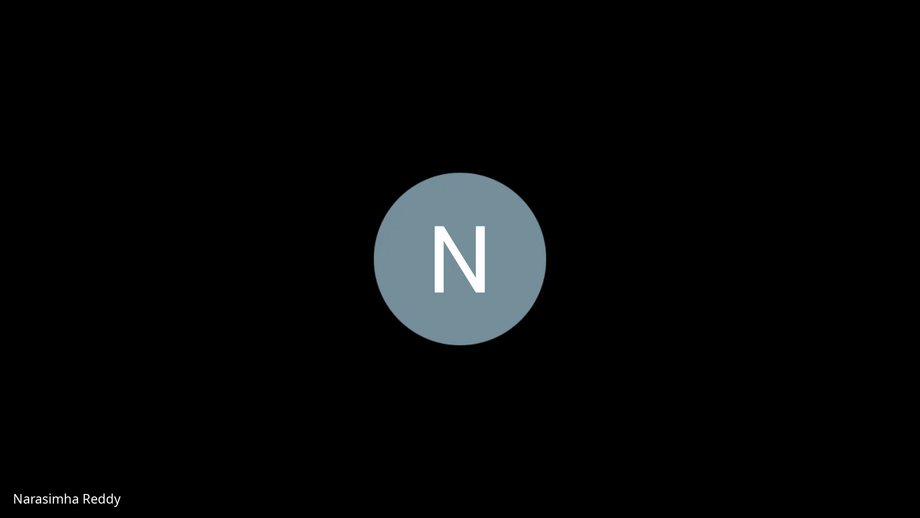